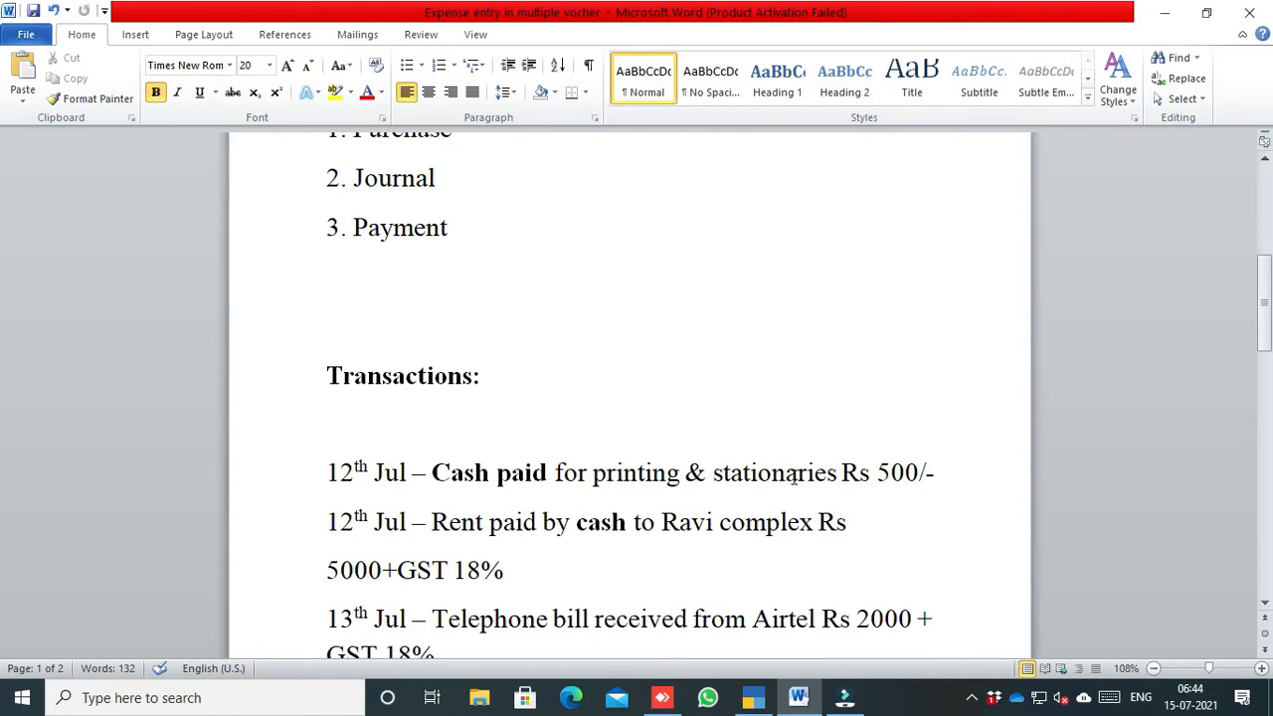
Copy the text "printing & stationaries" from the first 12th Jul transaction
{"action": "left_click_drag", "start_coordinate": [595, 473], "coordinate": [840, 479]}
{"action": "right_click", "coordinate": [770, 476]}
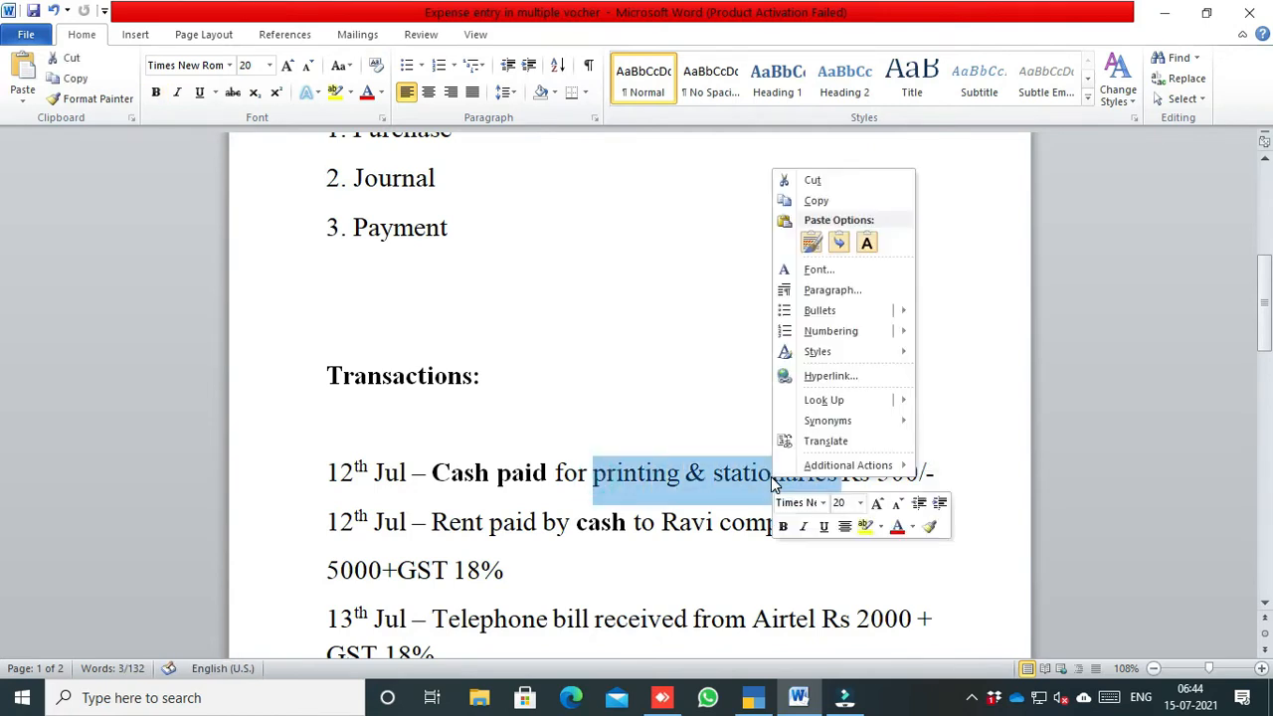
{"action": "left_click", "coordinate": [815, 202]}
{"action": "left_click", "coordinate": [824, 199]}
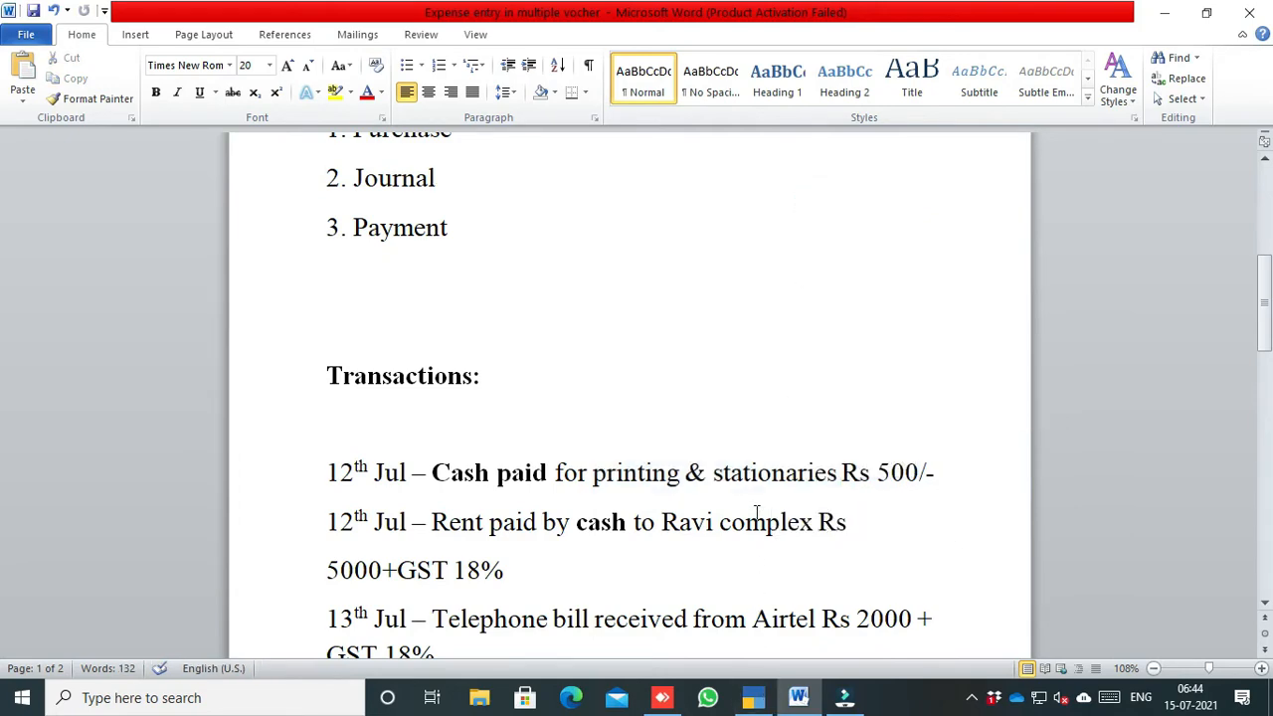
Switch to TallyPrime and start a new ledger named "printing & stationaries" under the Indirect Expenses group
{"action": "left_click", "coordinate": [746, 695]}
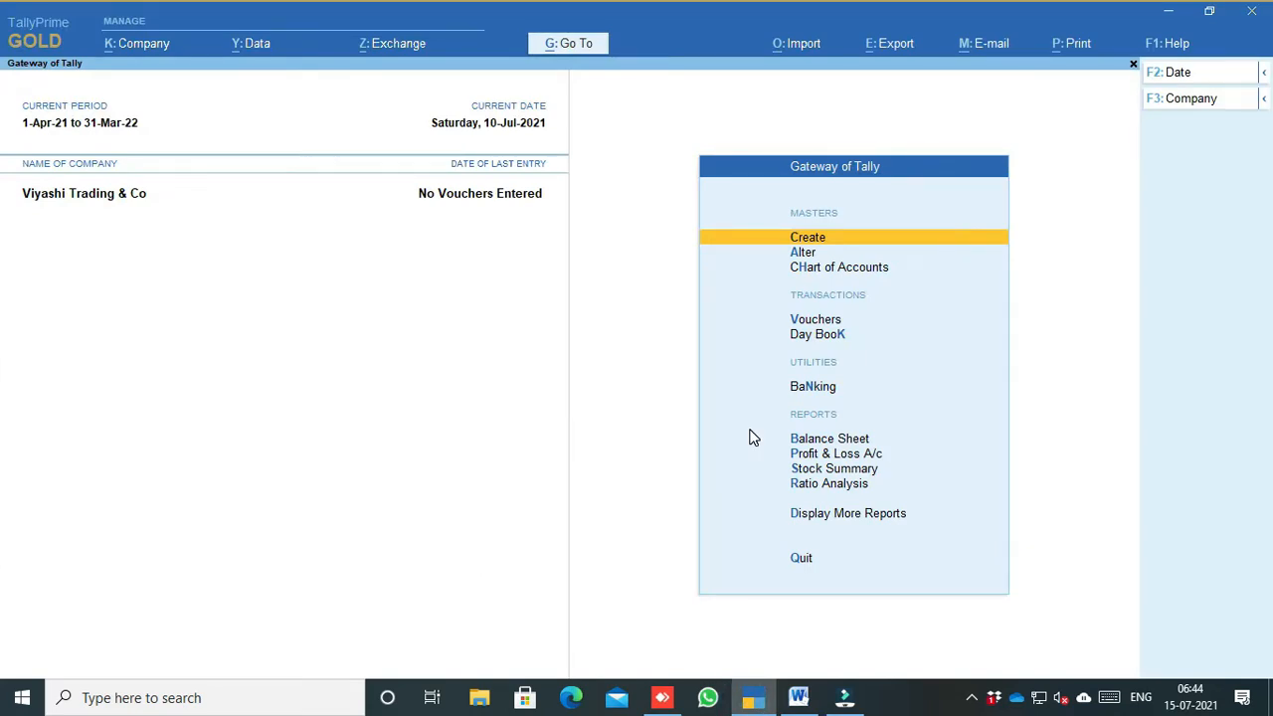
{"action": "left_click", "coordinate": [780, 244]}
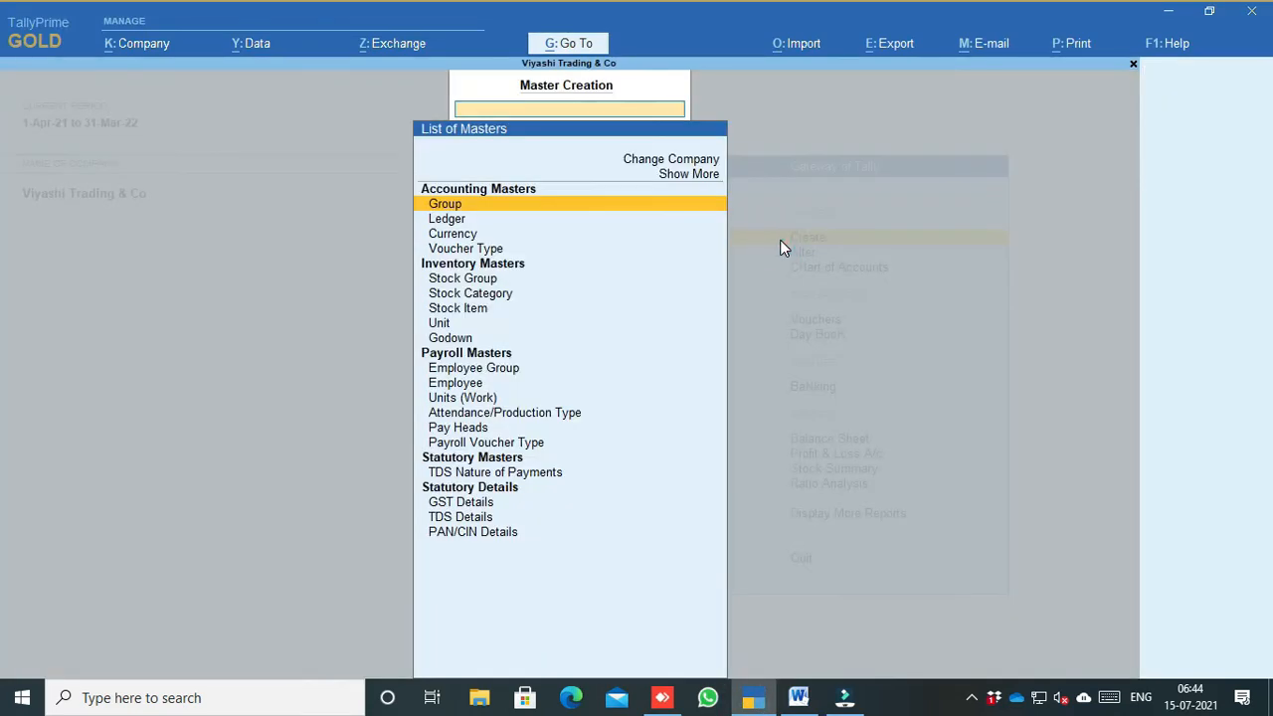
{"action": "key", "text": "Down"}
{"action": "key", "text": "Return"}
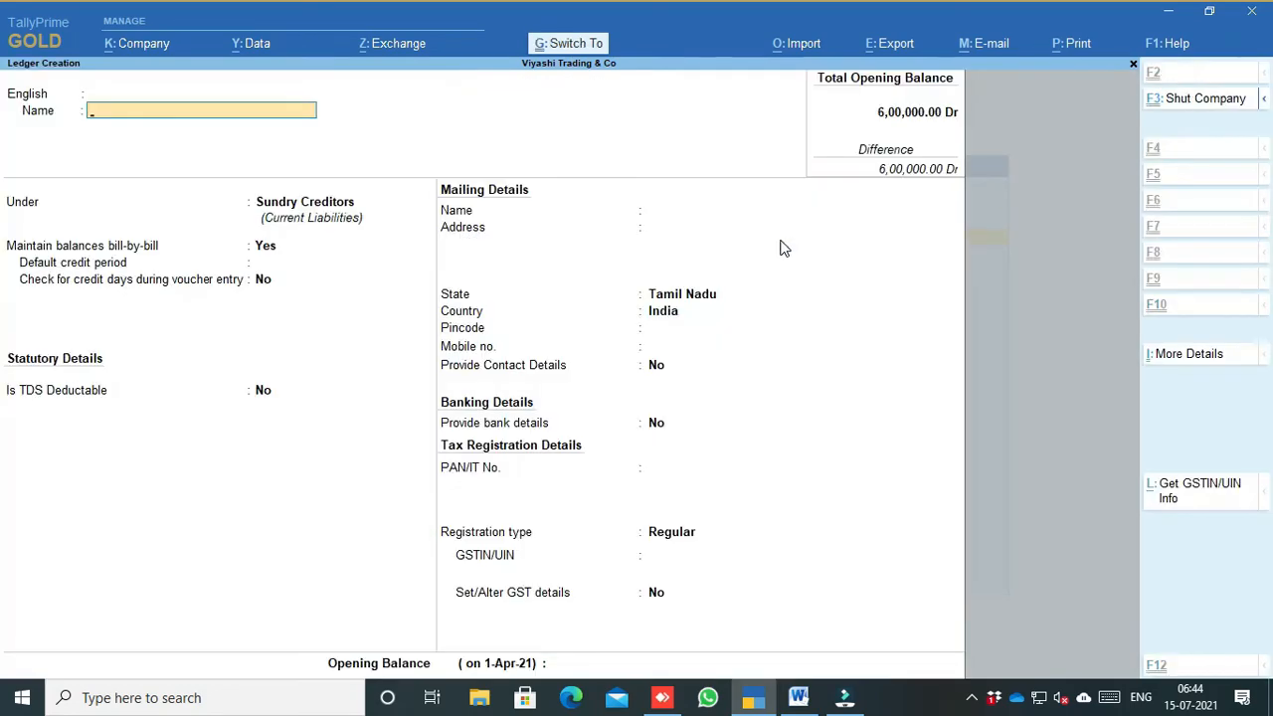
{"action": "type", "text": "printing & stationaries"}
{"action": "key", "text": "Return"}
{"action": "key", "text": "Return"}
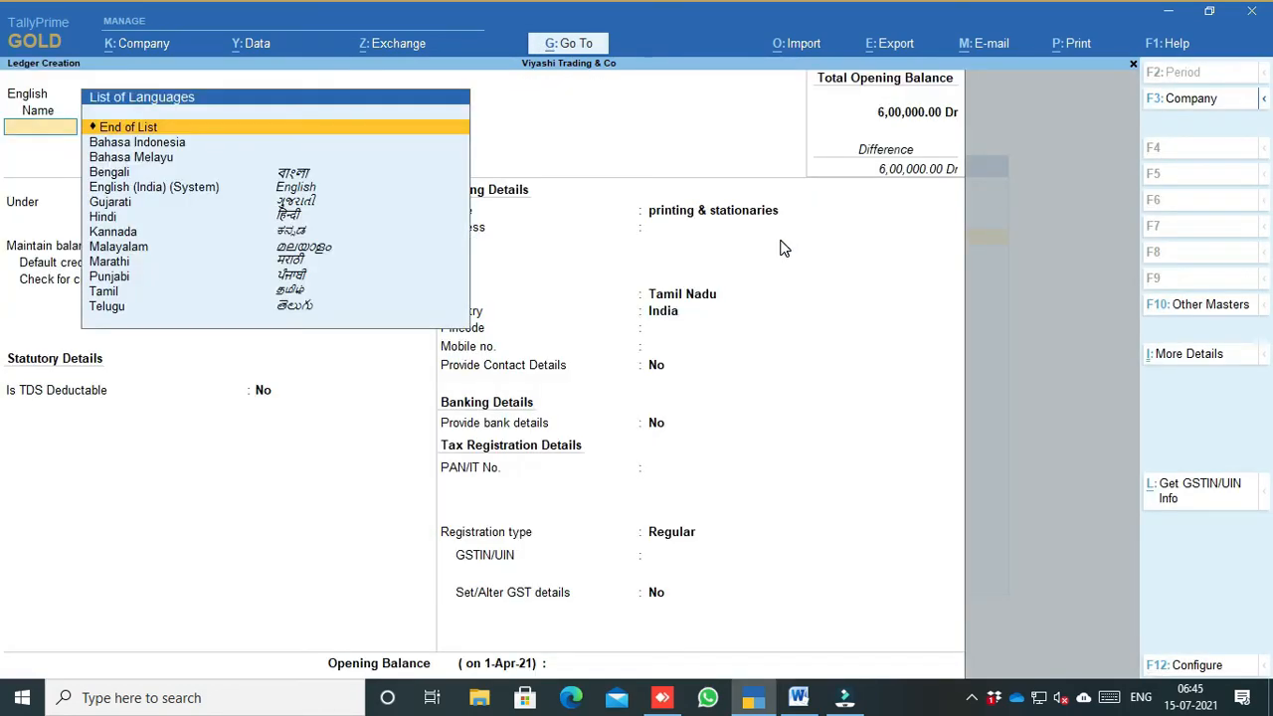
{"action": "key", "text": "Return"}
{"action": "type", "text": "Indi"}
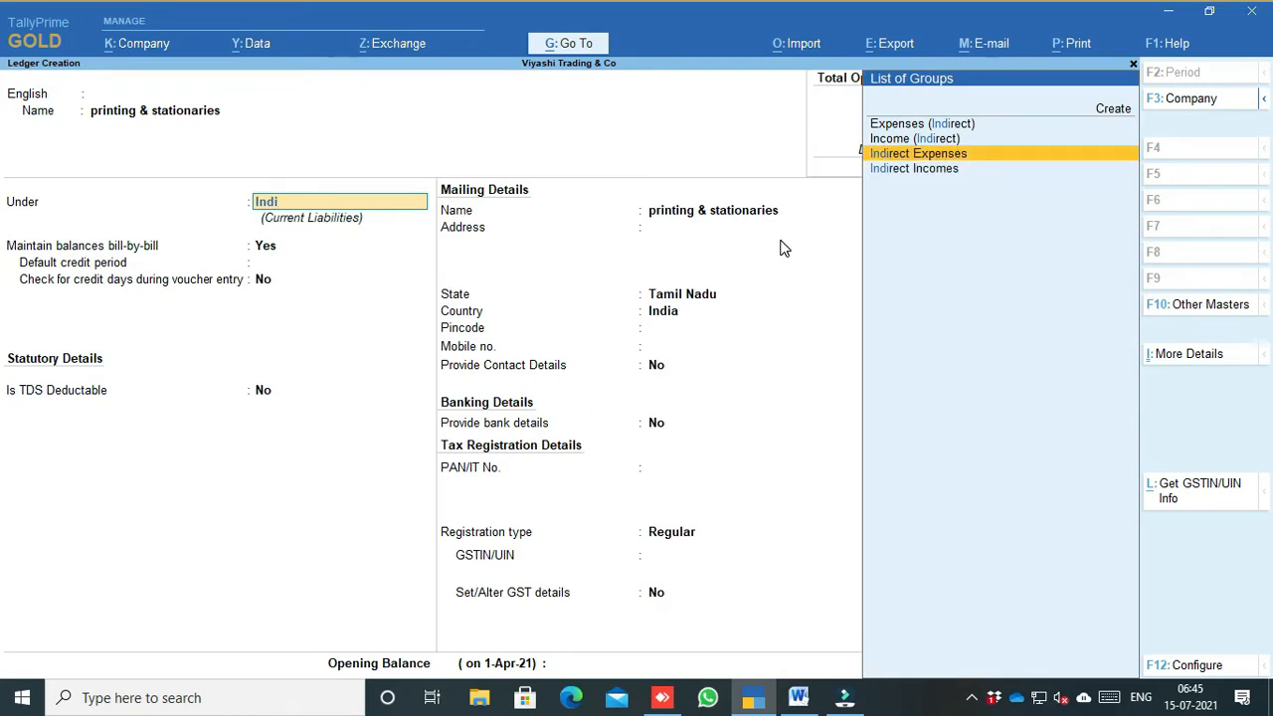
{"action": "key", "text": "Return"}
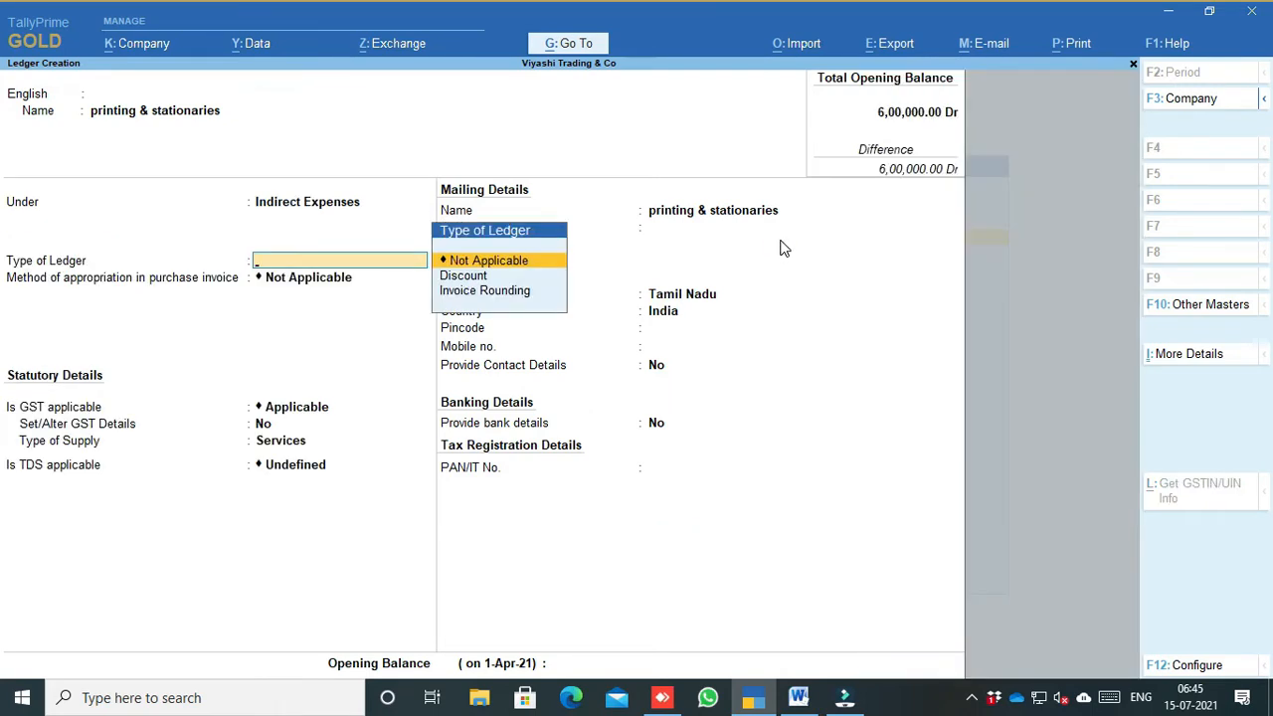
Keep GST Applicable with supply type Services, leave TDS Not Applicable, and save the printing & stationaries ledger
{"action": "key", "text": "Return"}
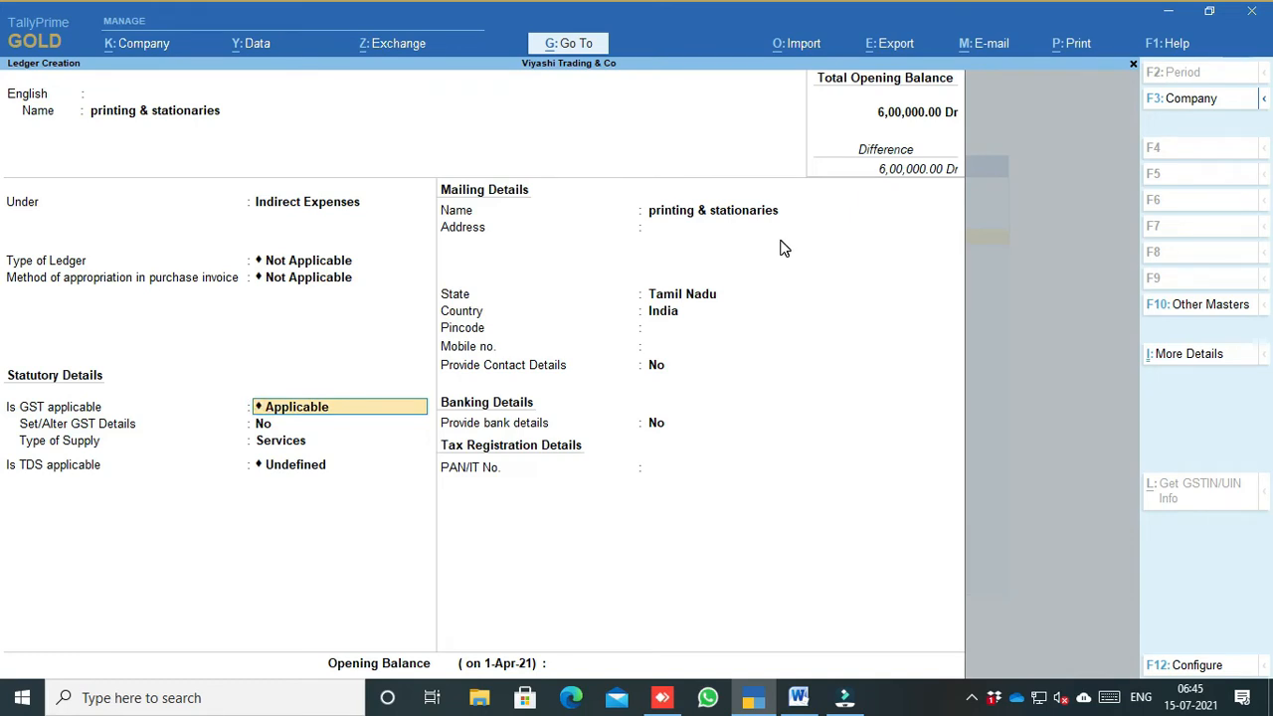
{"action": "key", "text": "Return"}
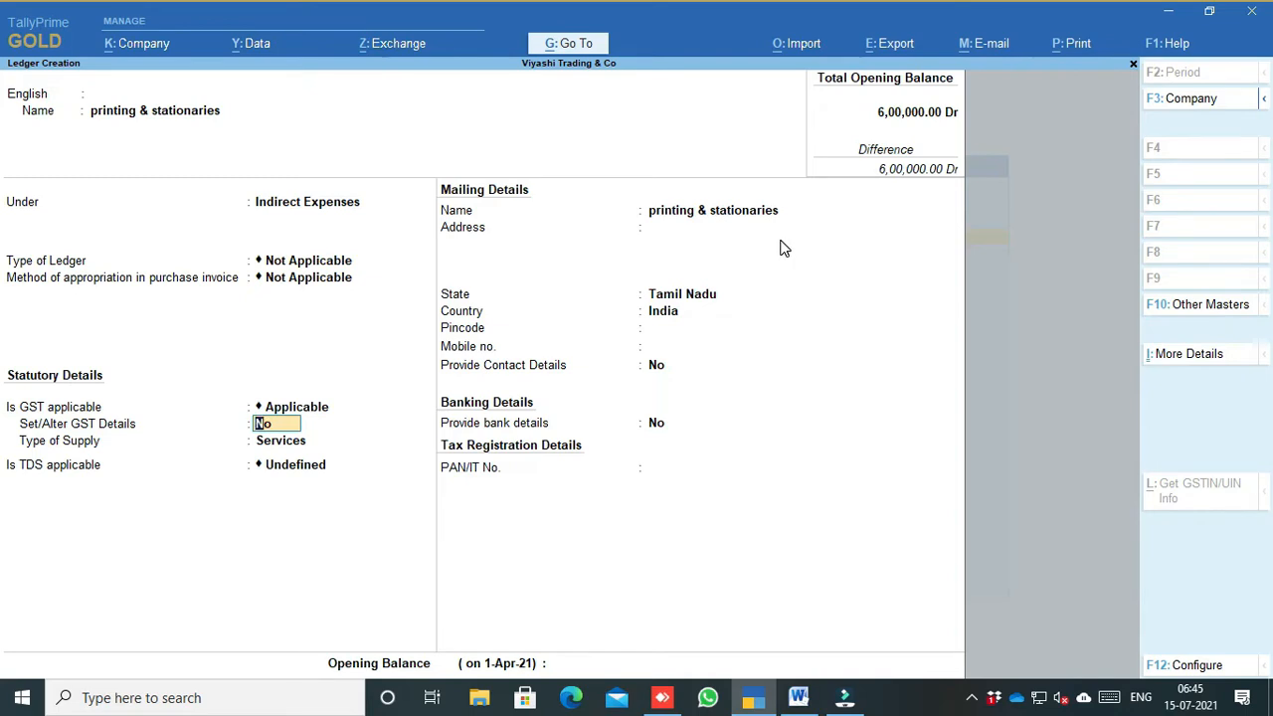
{"action": "key", "text": "Return"}
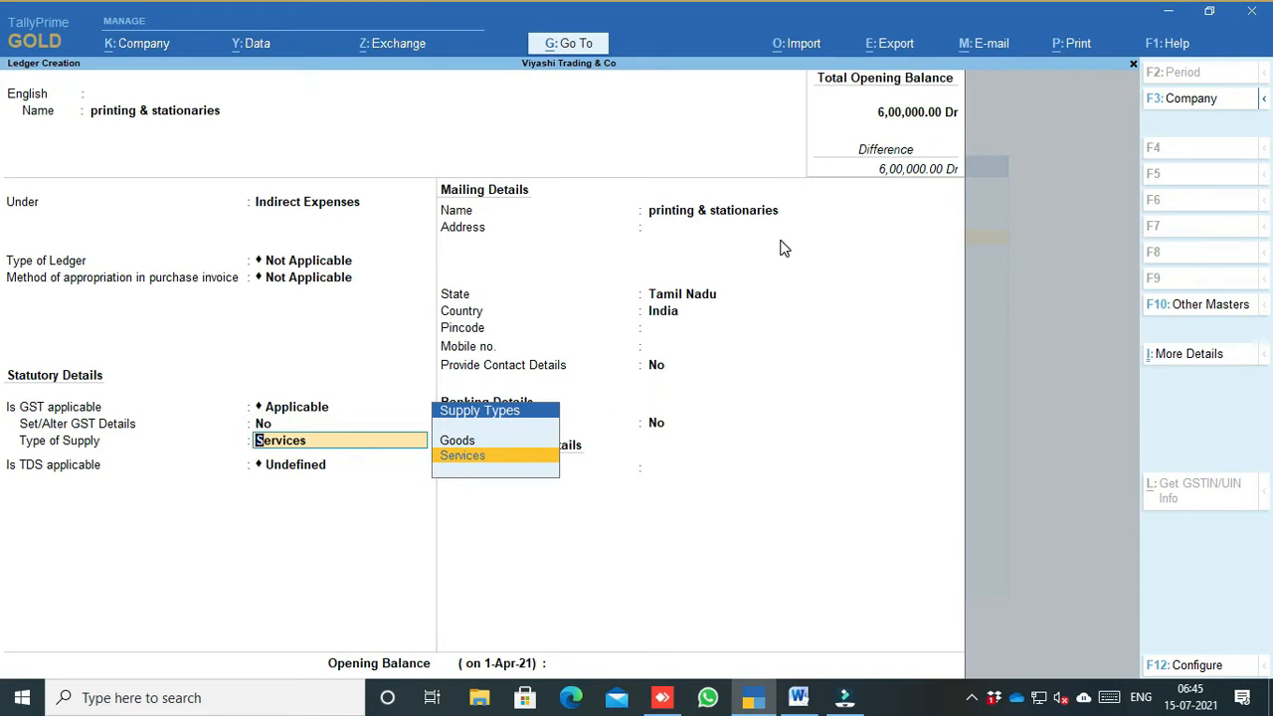
{"action": "key", "text": "Return"}
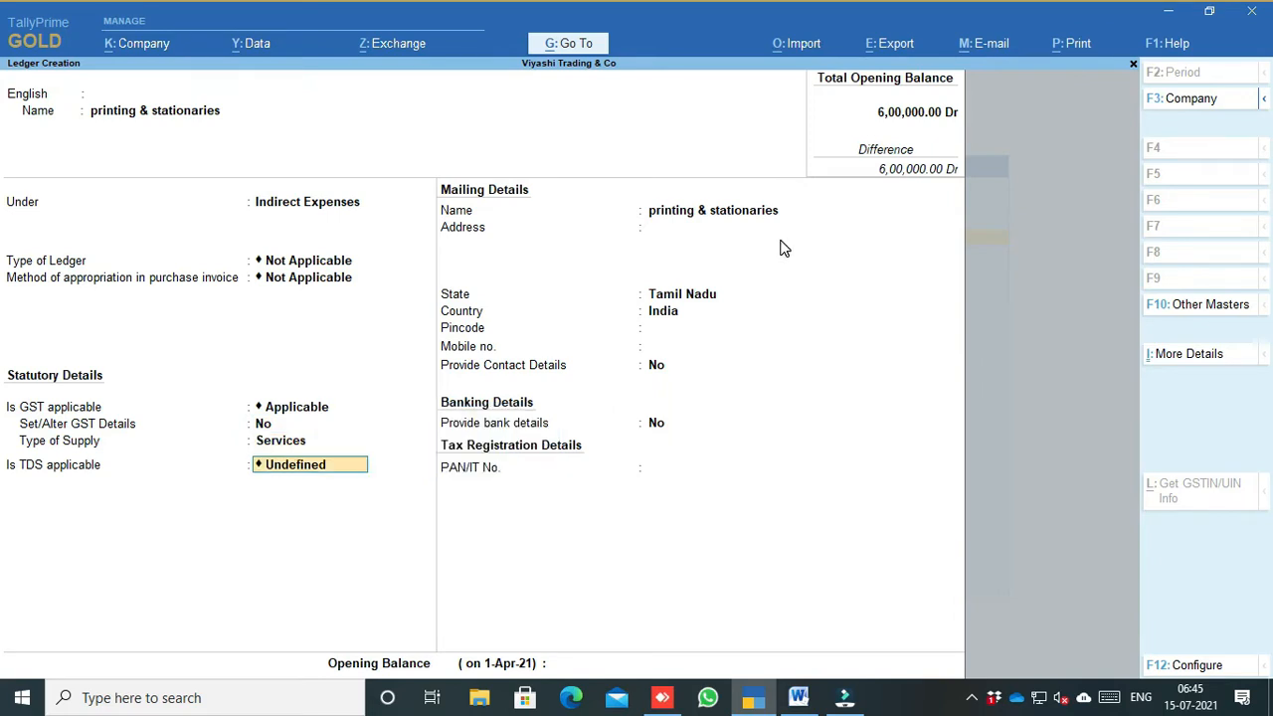
{"action": "key", "text": "Return"}
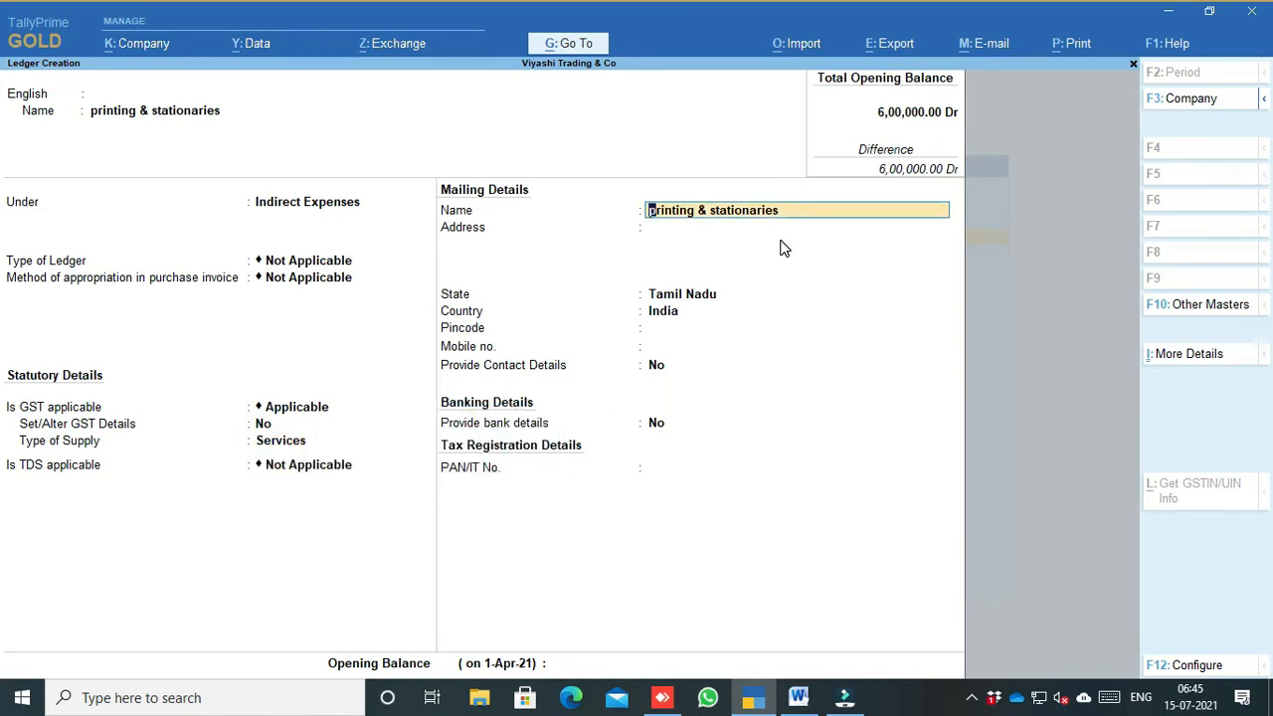
{"action": "key", "text": "ctrl+a"}
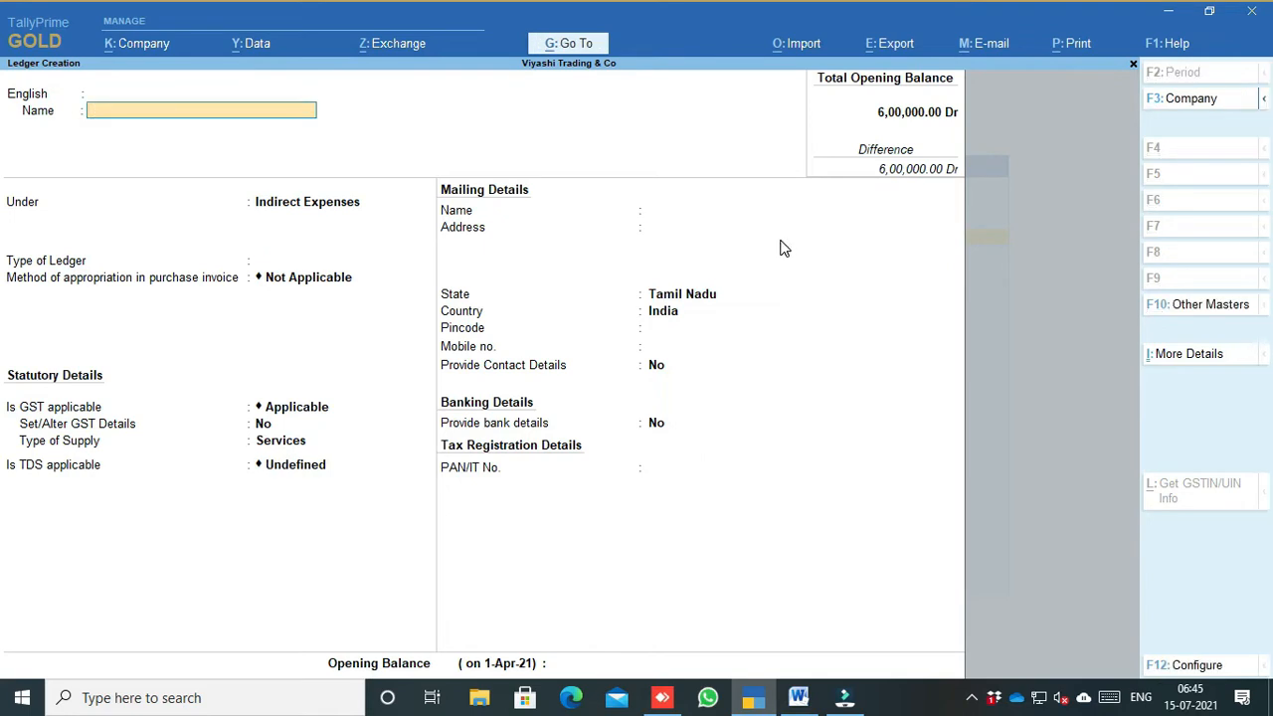
Recheck the first transaction in Word, return to TallyPrime, and leave ledger creation to open voucher entry
{"action": "left_click", "coordinate": [802, 694]}
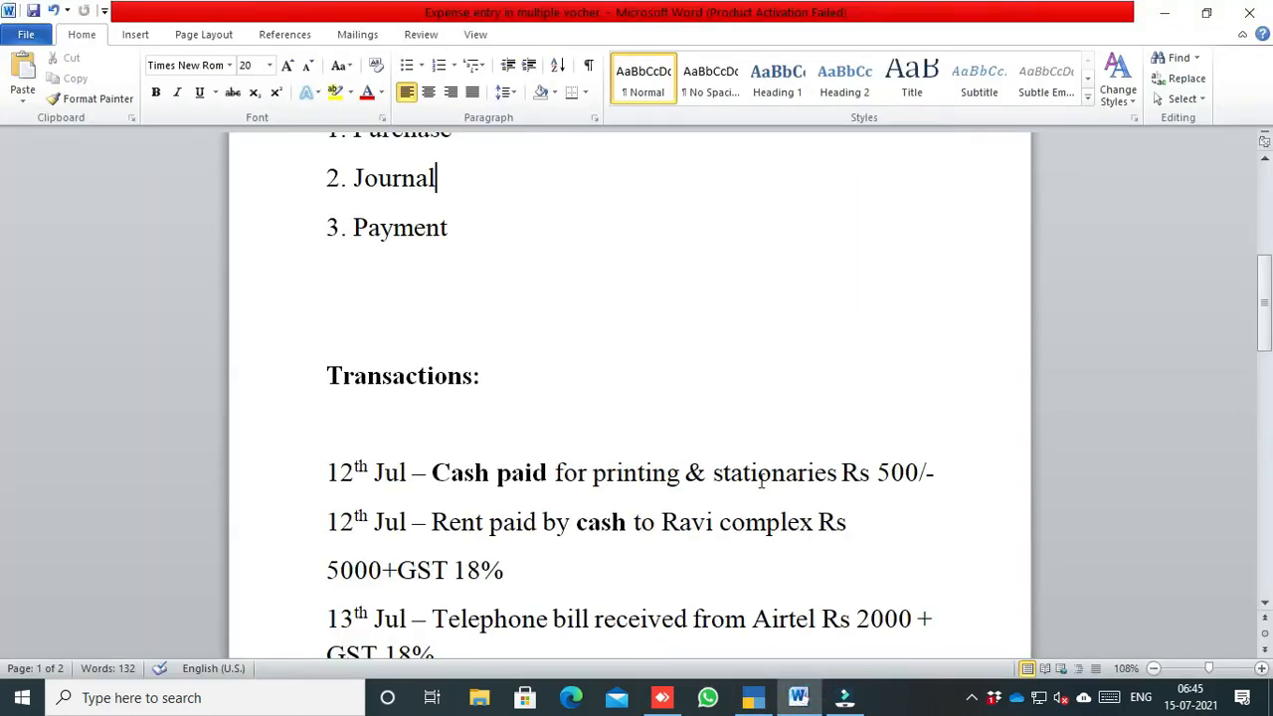
{"action": "left_click", "coordinate": [752, 696]}
{"action": "key", "text": "Escape"}
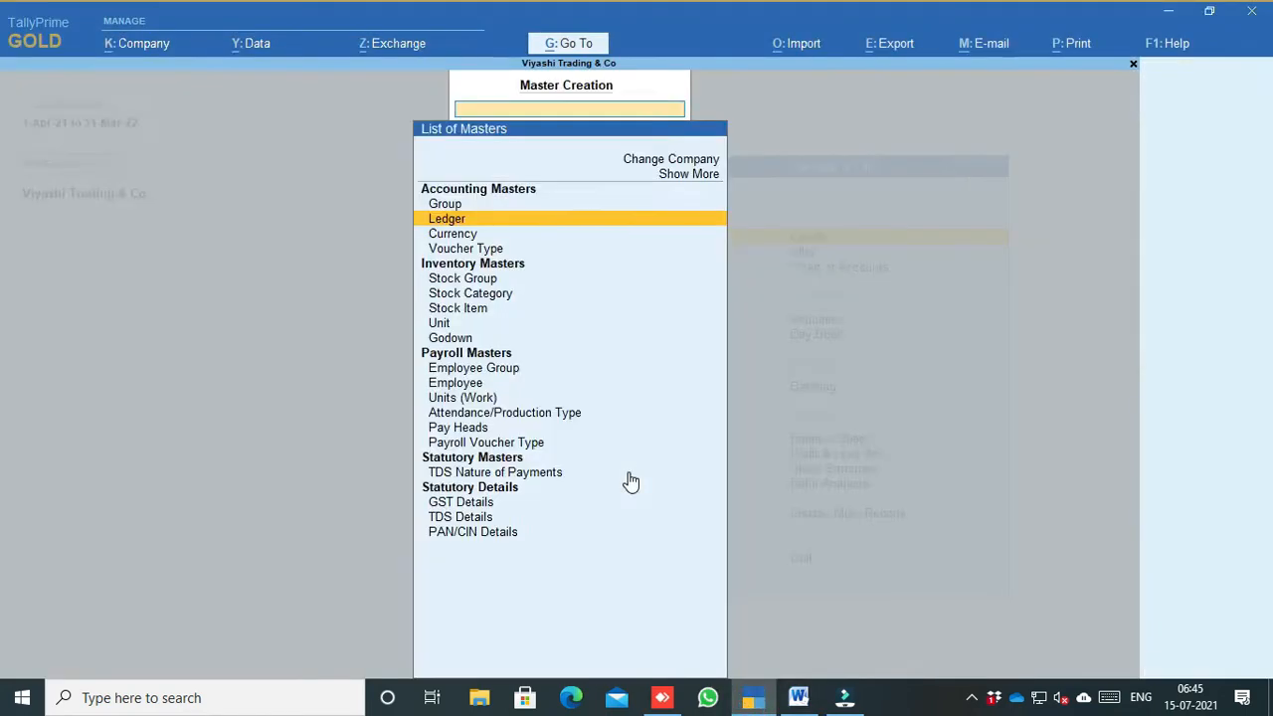
{"action": "key", "text": "Escape"}
{"action": "key", "text": "Escape"}
{"action": "key", "text": "n"}
{"action": "key", "text": "Down"}
{"action": "key", "text": "Down"}
{"action": "key", "text": "Down"}
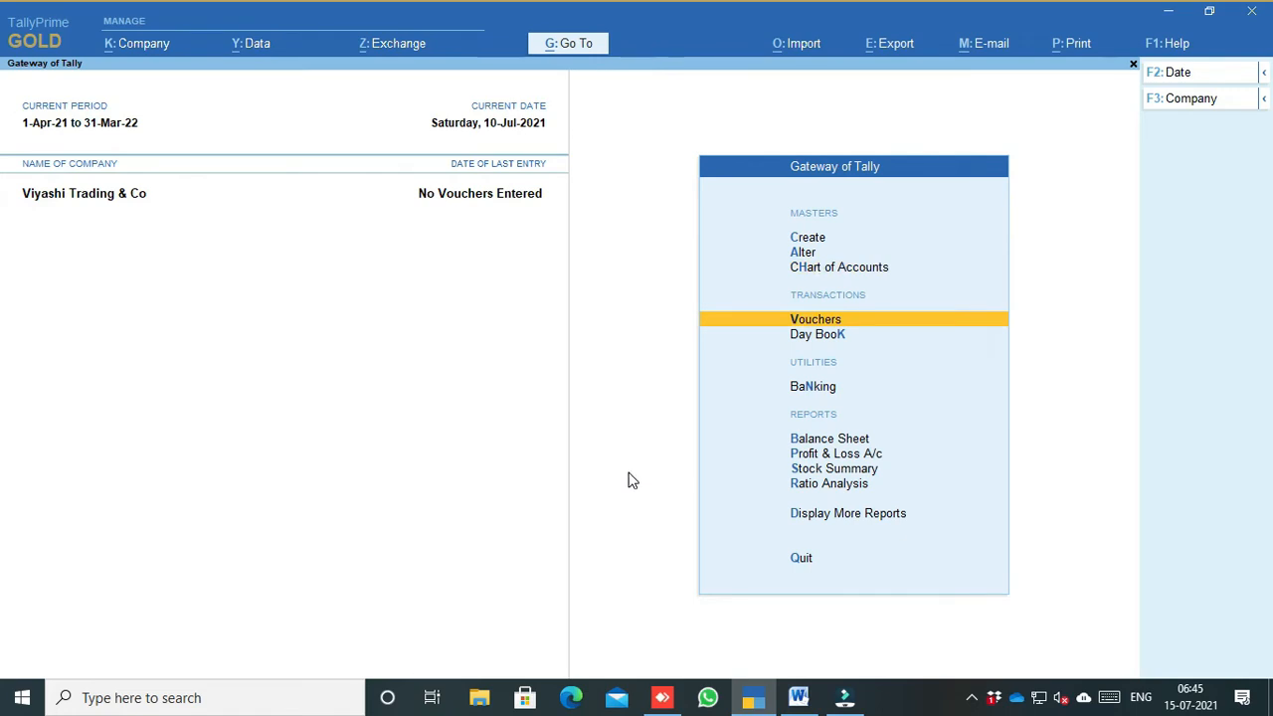
{"action": "key", "text": "Return"}
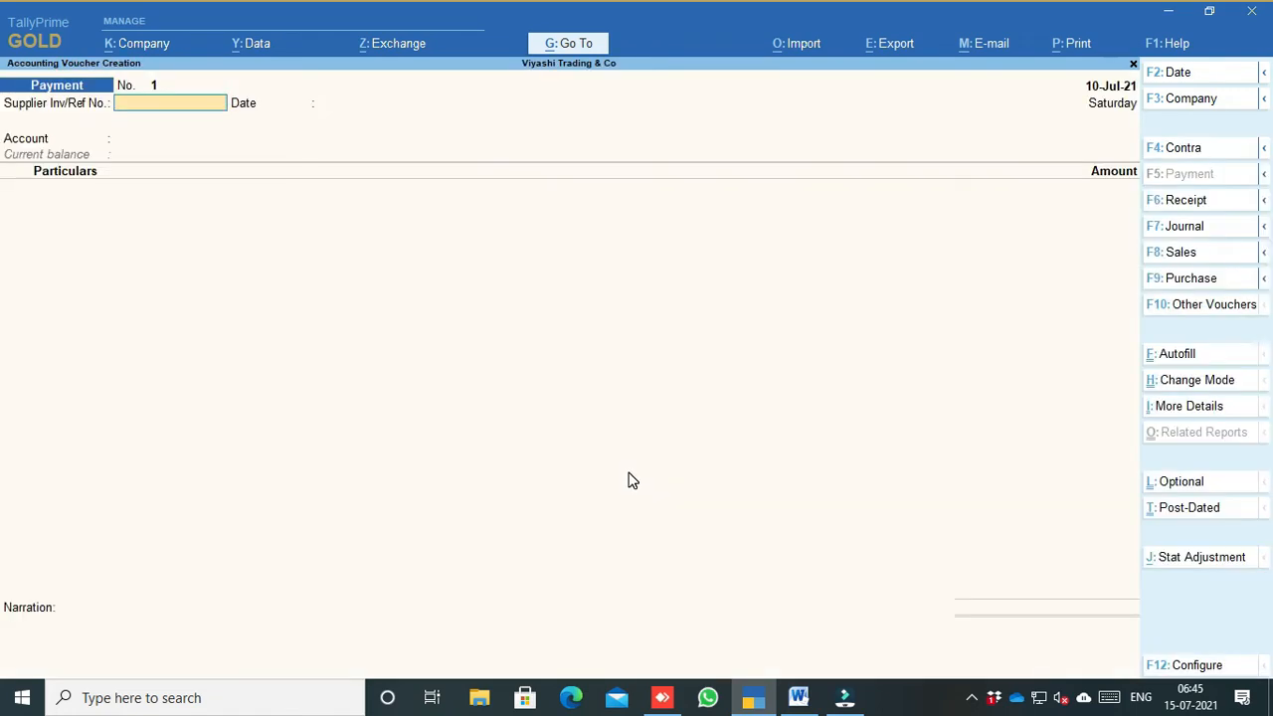
Use the Payment voucher type and set the voucher date to 12.7
{"action": "left_click", "coordinate": [1176, 202]}
{"action": "left_click", "coordinate": [1178, 176]}
{"action": "left_click", "coordinate": [1165, 77]}
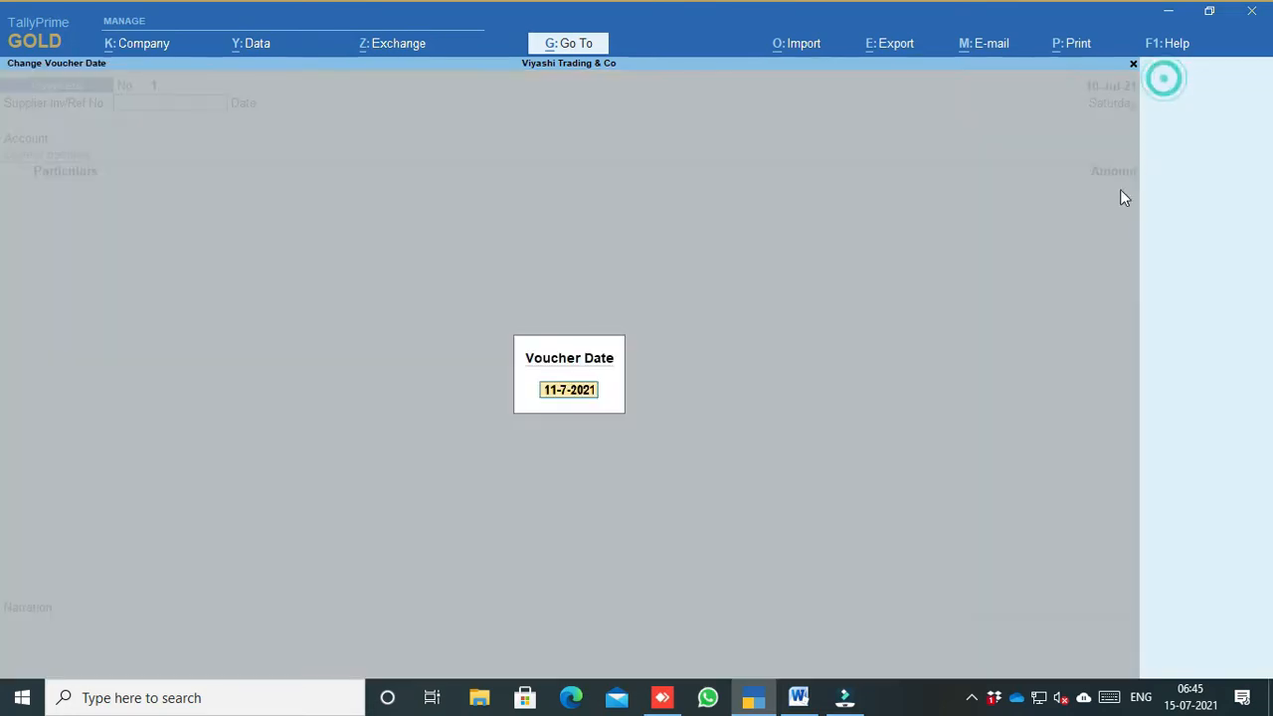
{"action": "type", "text": "12.7"}
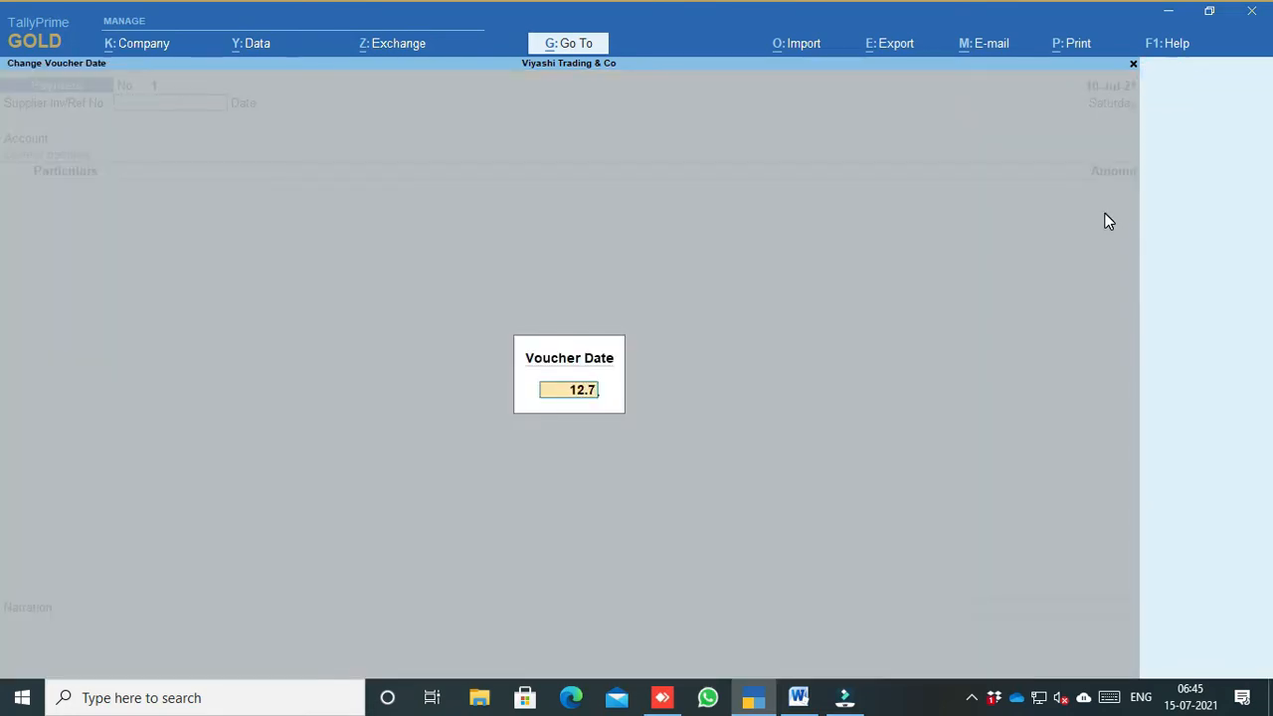
{"action": "key", "text": "Return"}
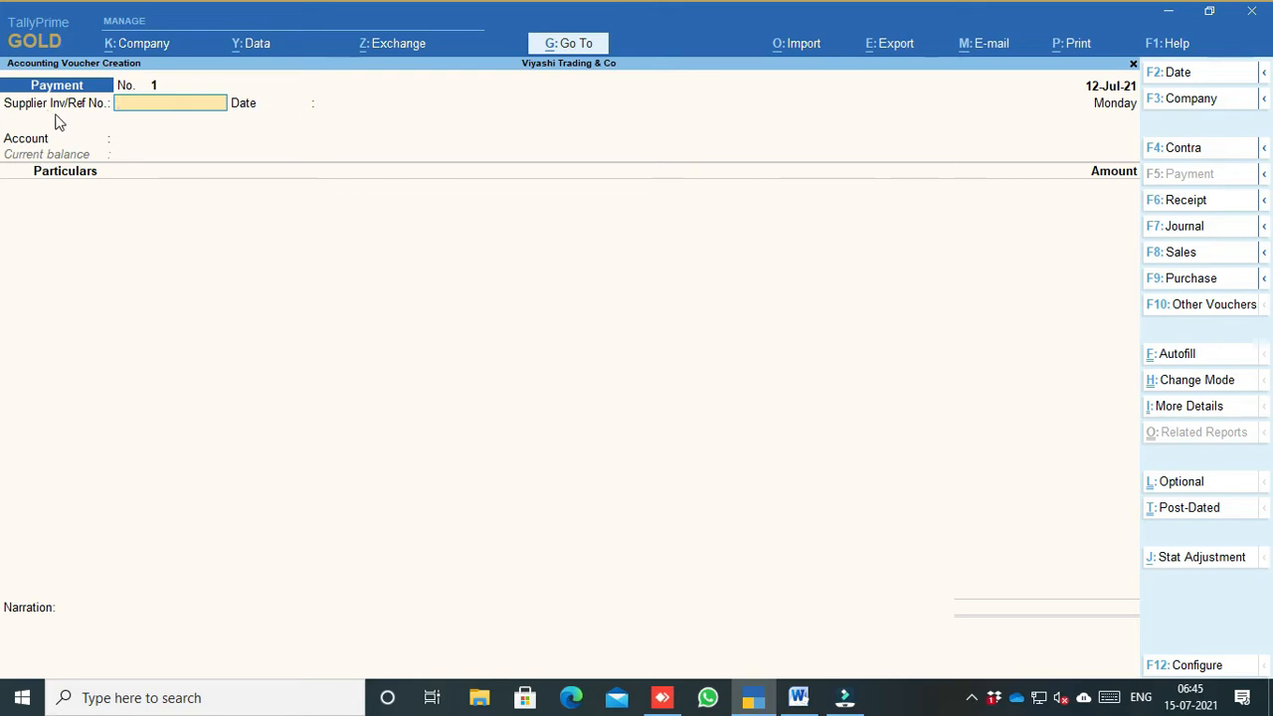
Check the voucher configuration option for providing the supplier invoice/reference number and date, keeping it at Yes
{"action": "left_click", "coordinate": [1168, 674]}
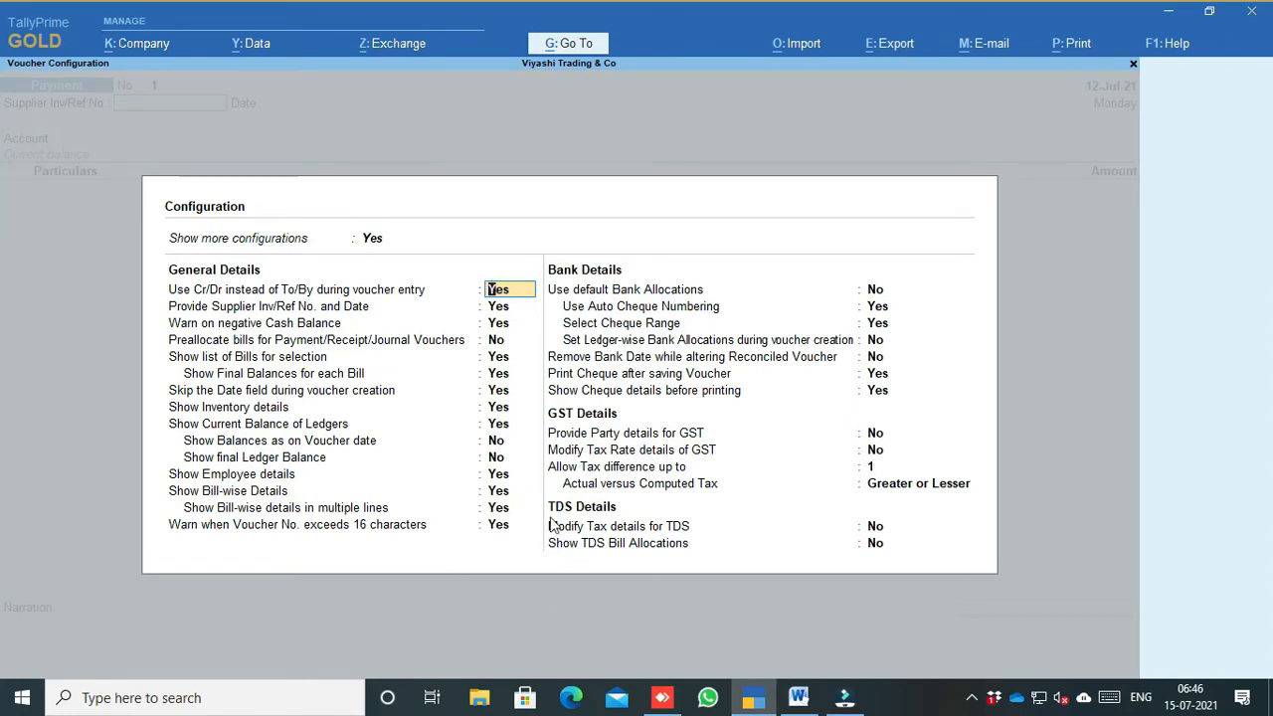
{"action": "key", "text": "Return"}
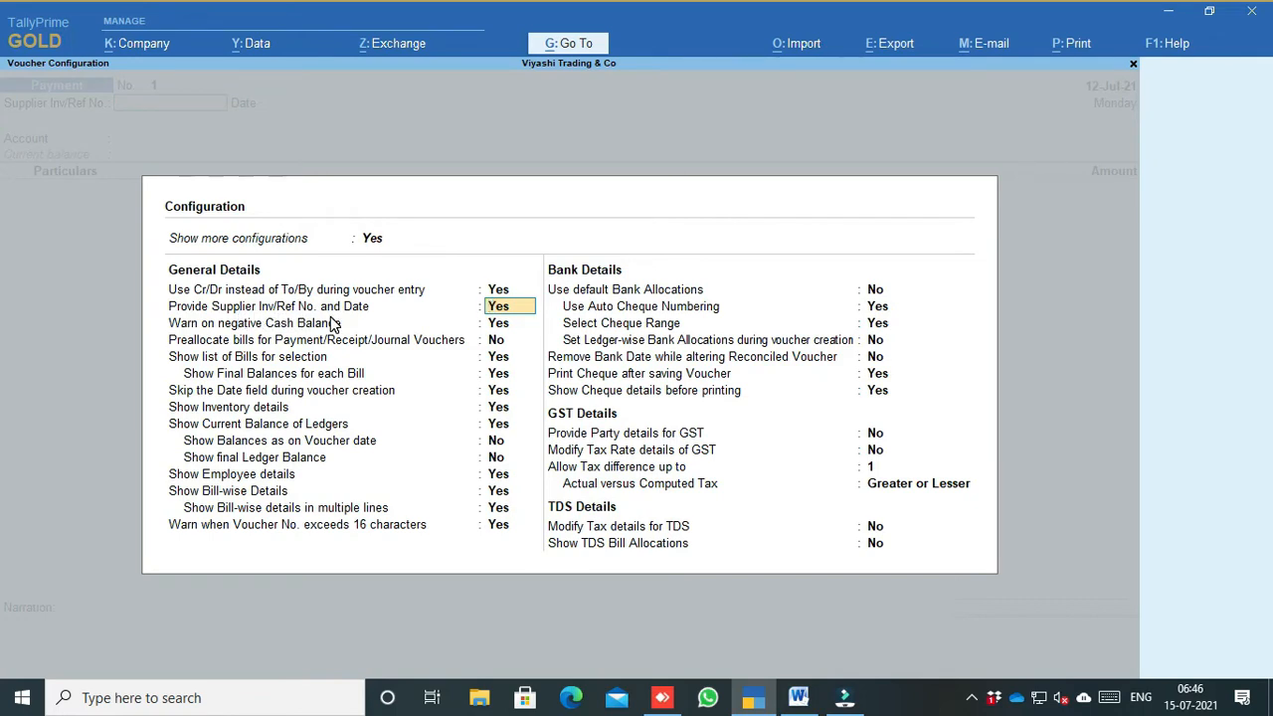
{"action": "key", "text": "Down"}
{"action": "key", "text": "Up"}
{"action": "key", "text": "ctrl+a"}
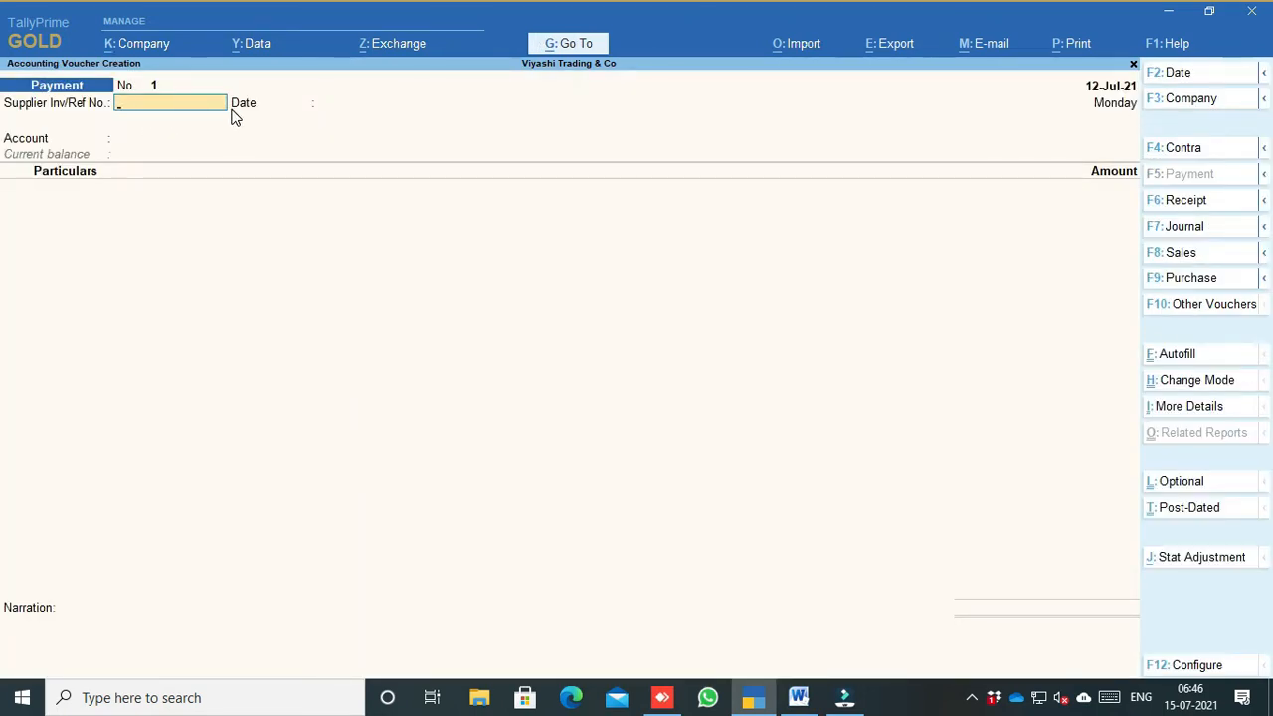
Record a Cash payment of 500 for printing & stationaries, leaving supplier reference and narration blank, and save the voucher
{"action": "key", "text": "Return"}
{"action": "key", "text": "Return"}
{"action": "key", "text": "Return"}
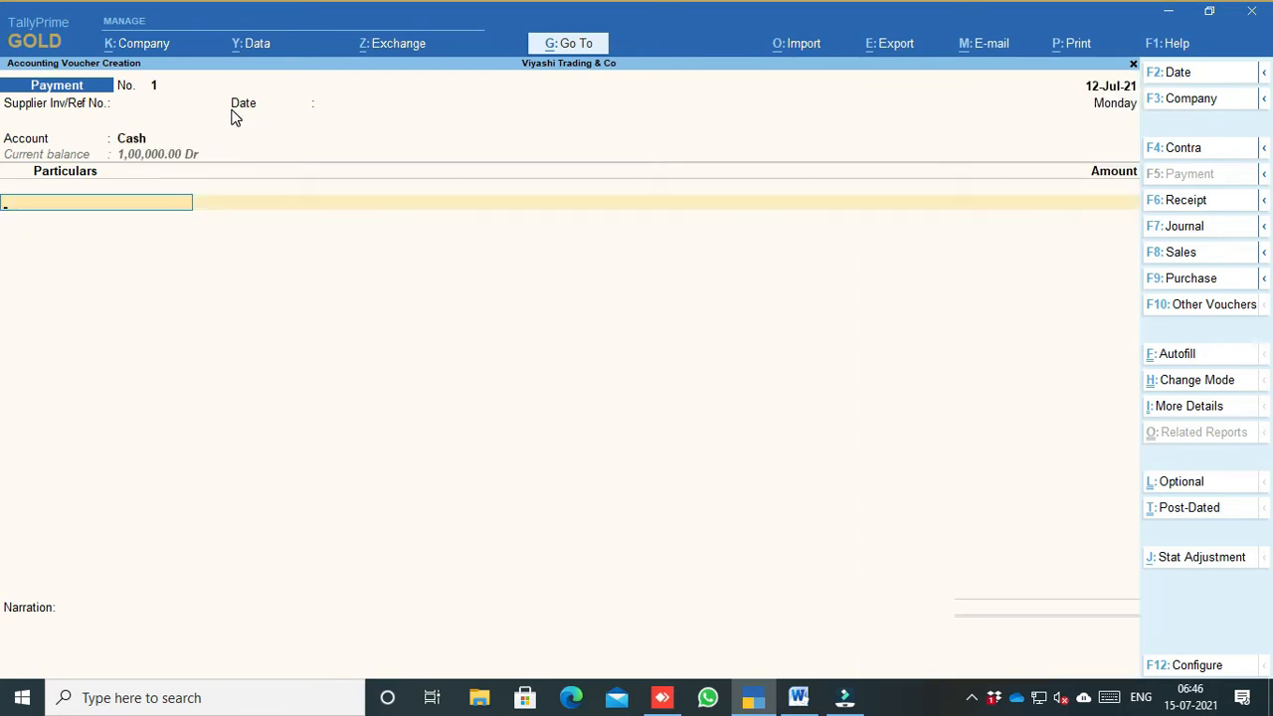
{"action": "type", "text": "Pr"}
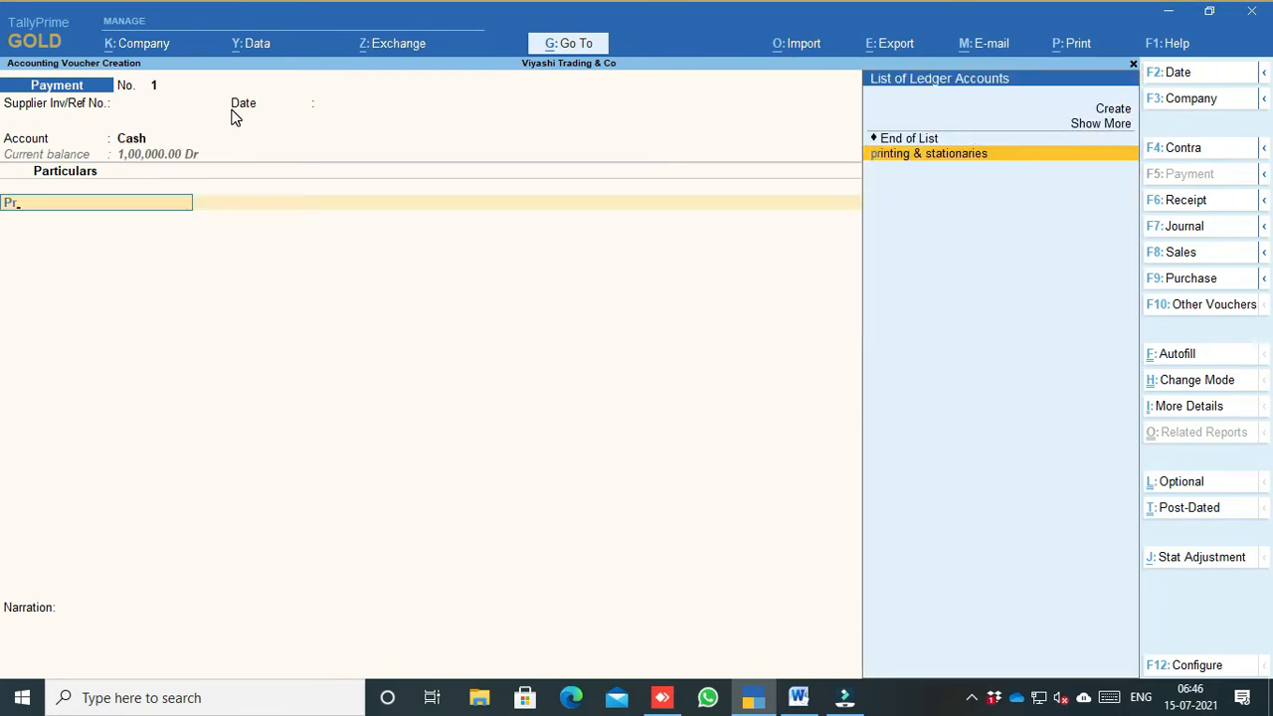
{"action": "key", "text": "Return"}
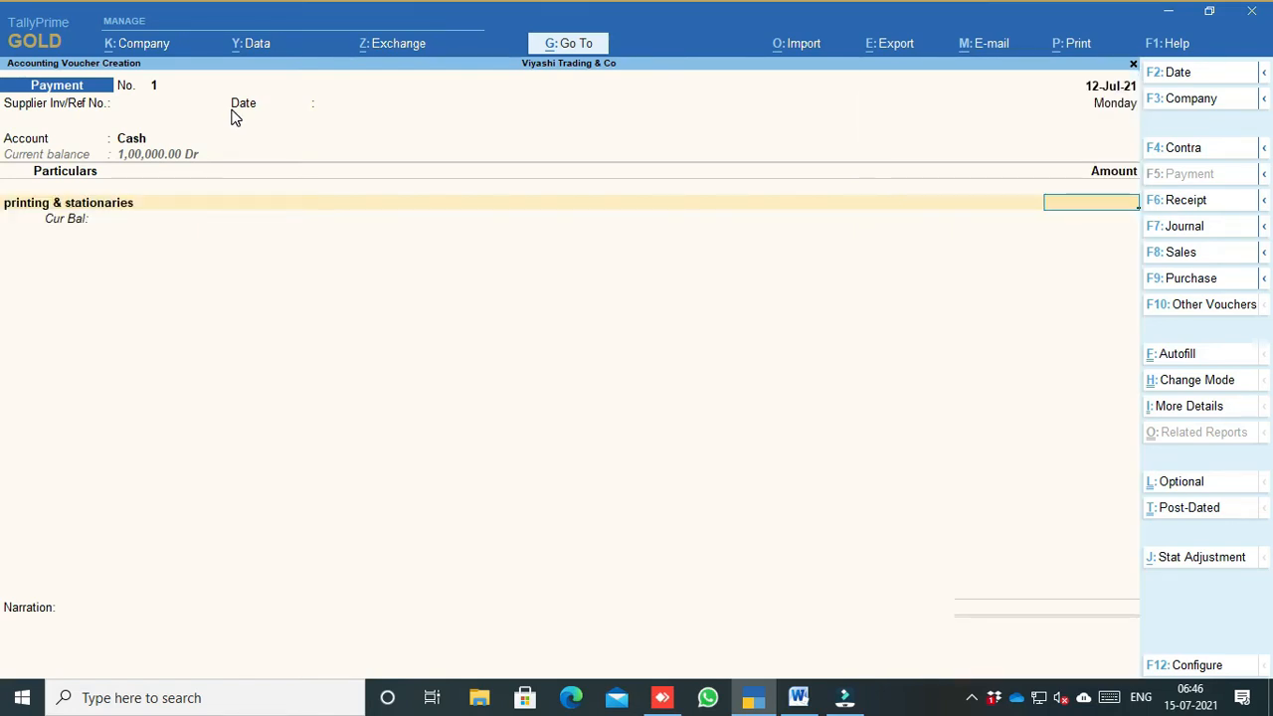
{"action": "type", "text": "500"}
{"action": "key", "text": "Return"}
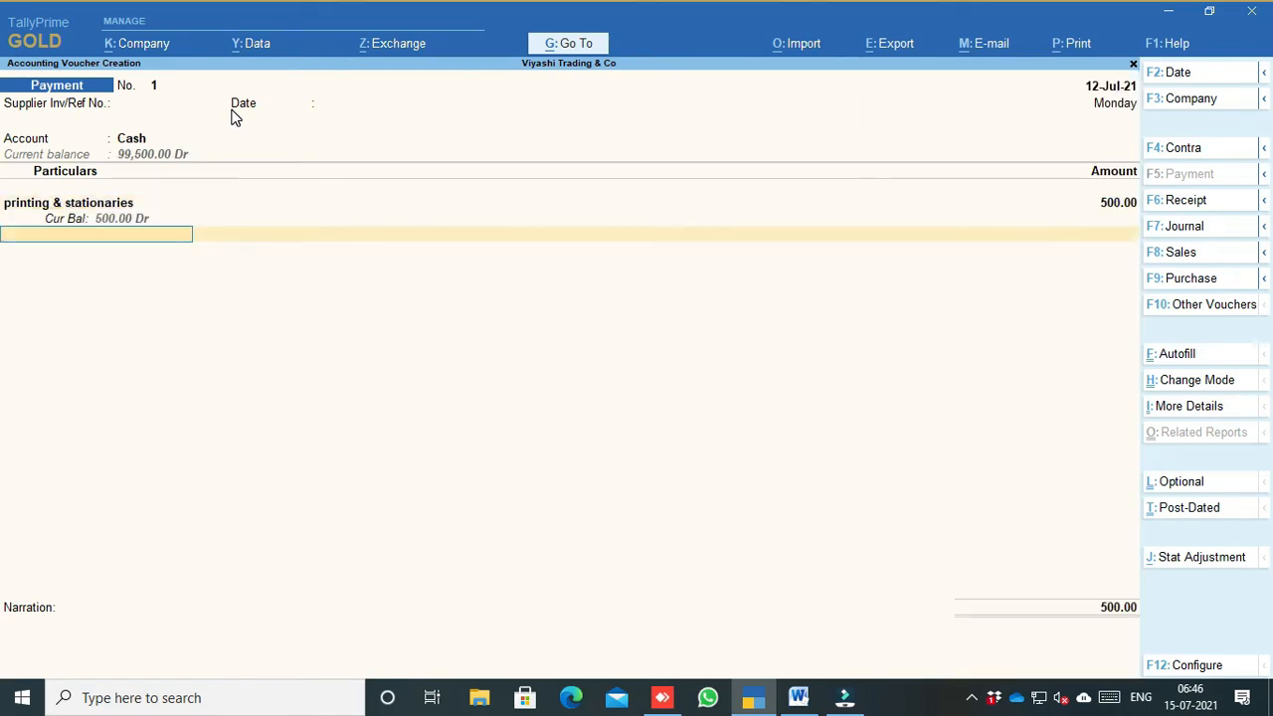
{"action": "key", "text": "Return"}
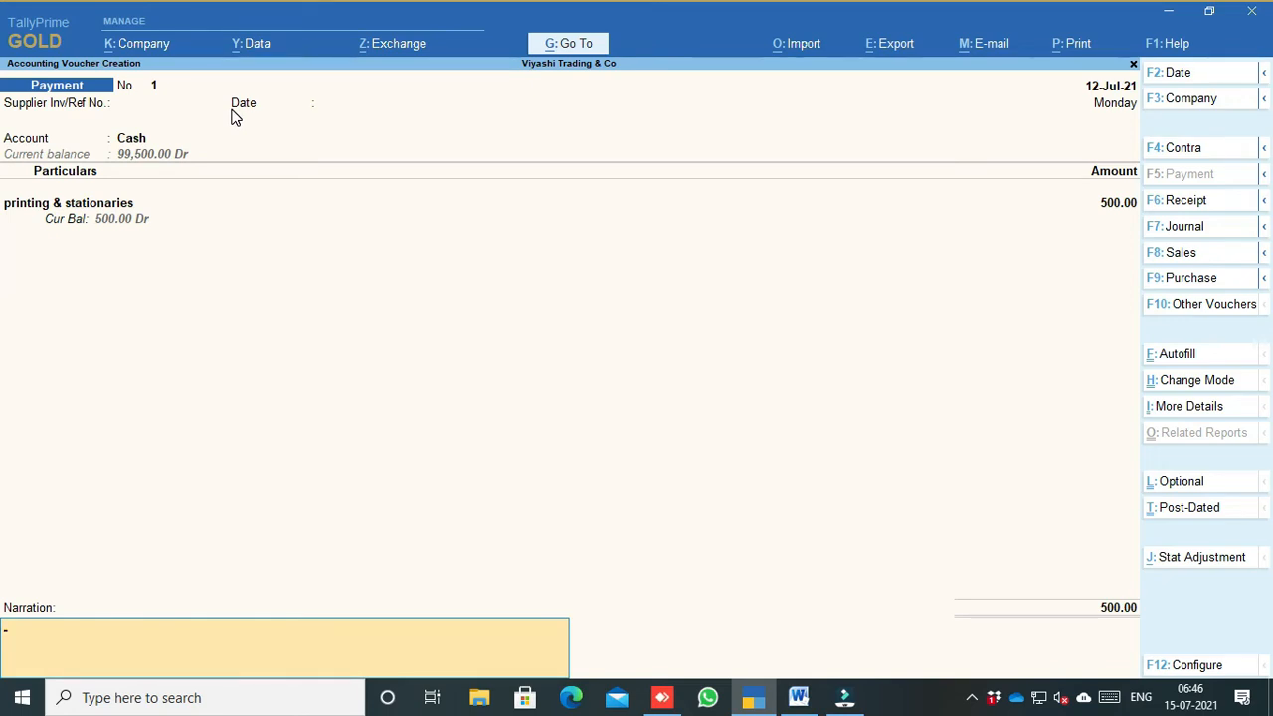
{"action": "key", "text": "Return"}
{"action": "key", "text": "Return"}
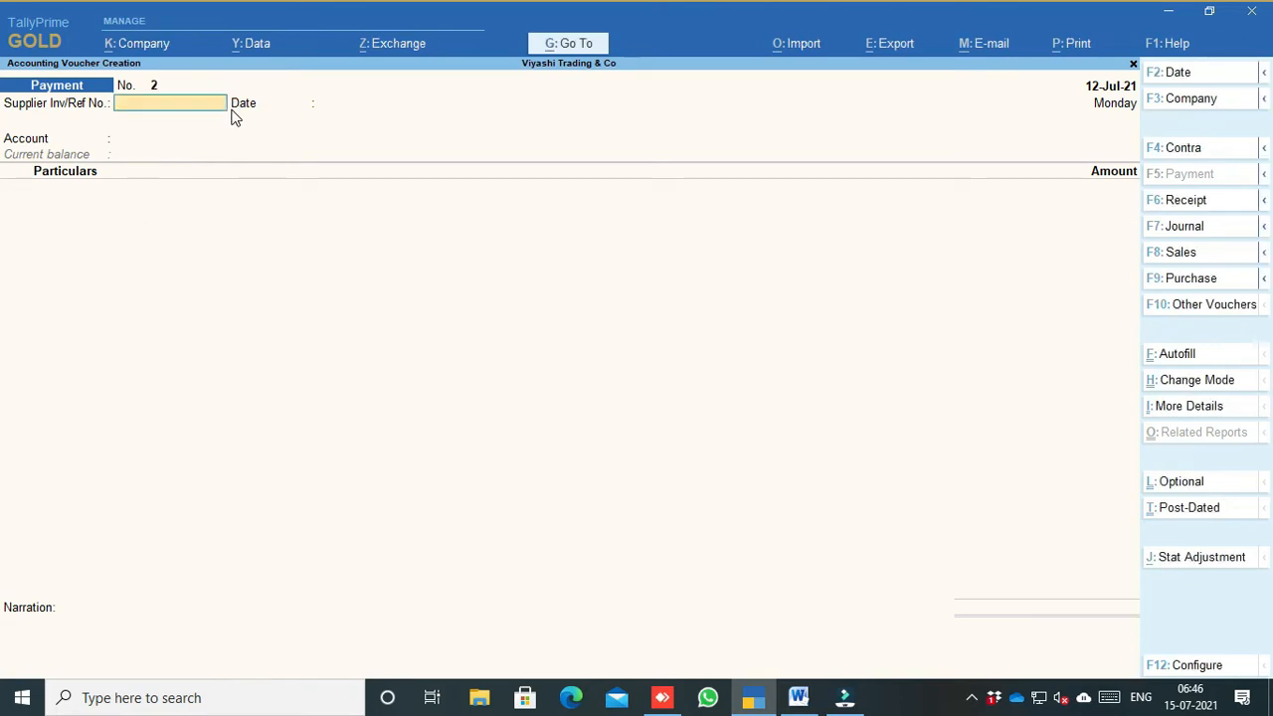
Switch to Word, select "Ravi complex" in the 12th Jul rent transaction, and return to TallyPrime
{"action": "left_click", "coordinate": [796, 697]}
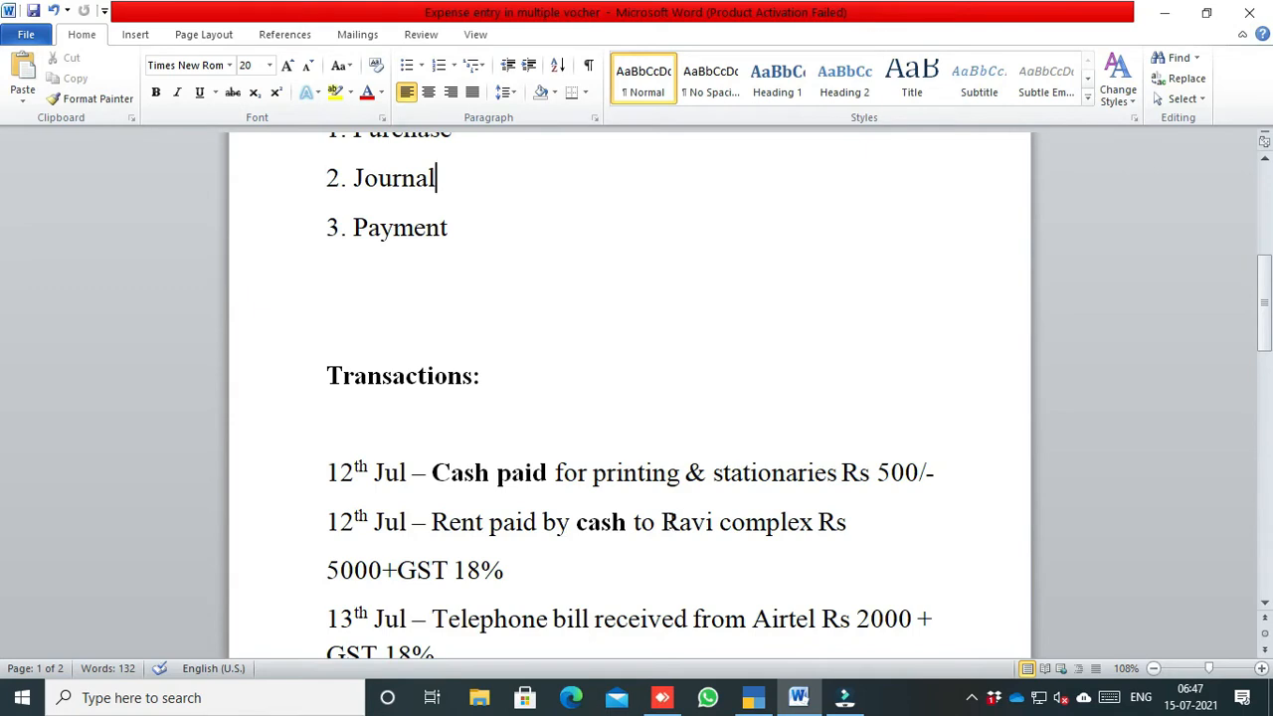
{"action": "left_click_drag", "start_coordinate": [663, 519], "coordinate": [757, 517]}
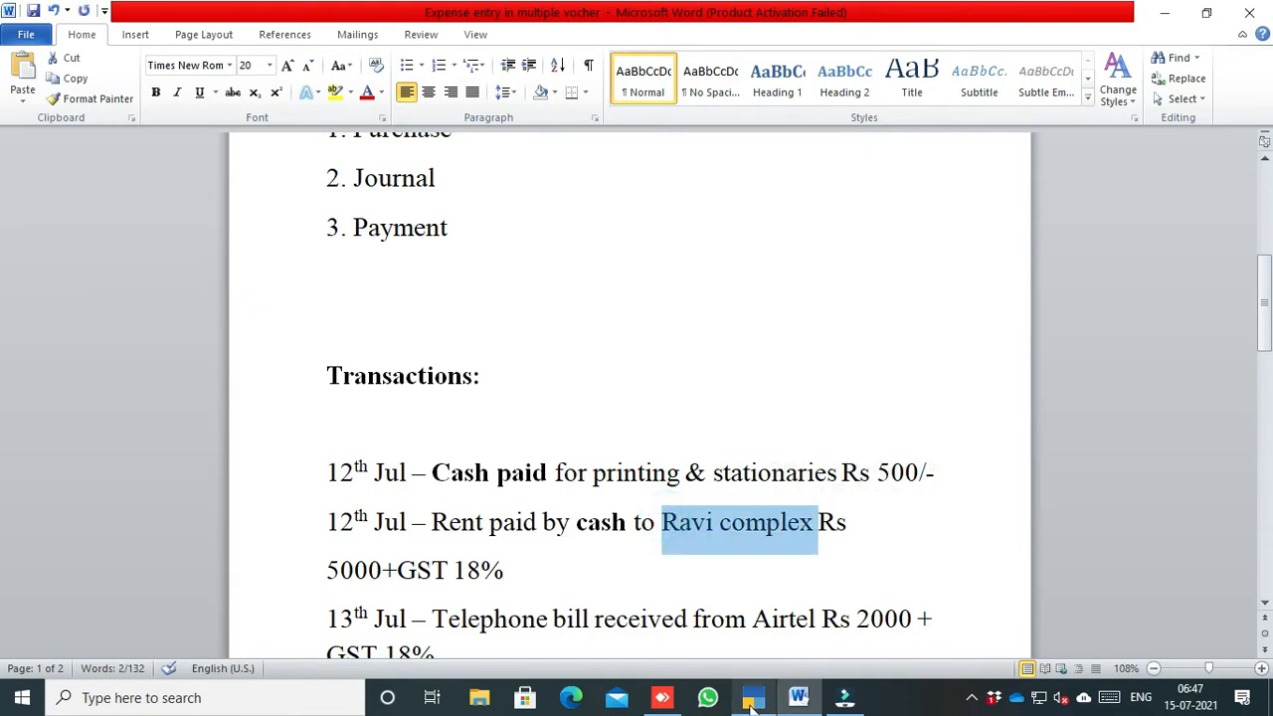
{"action": "left_click", "coordinate": [753, 699]}
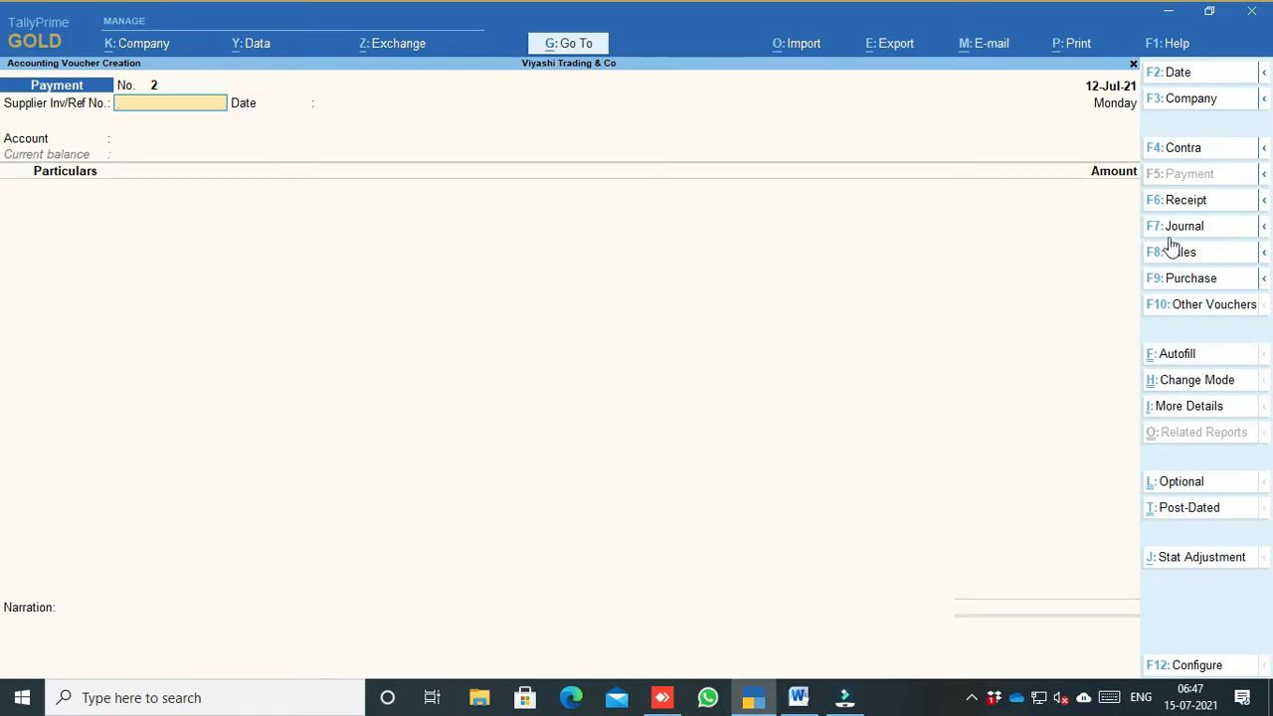
Use the Purchase voucher type and change its mode to Accounting Invoice
{"action": "left_click", "coordinate": [1177, 279]}
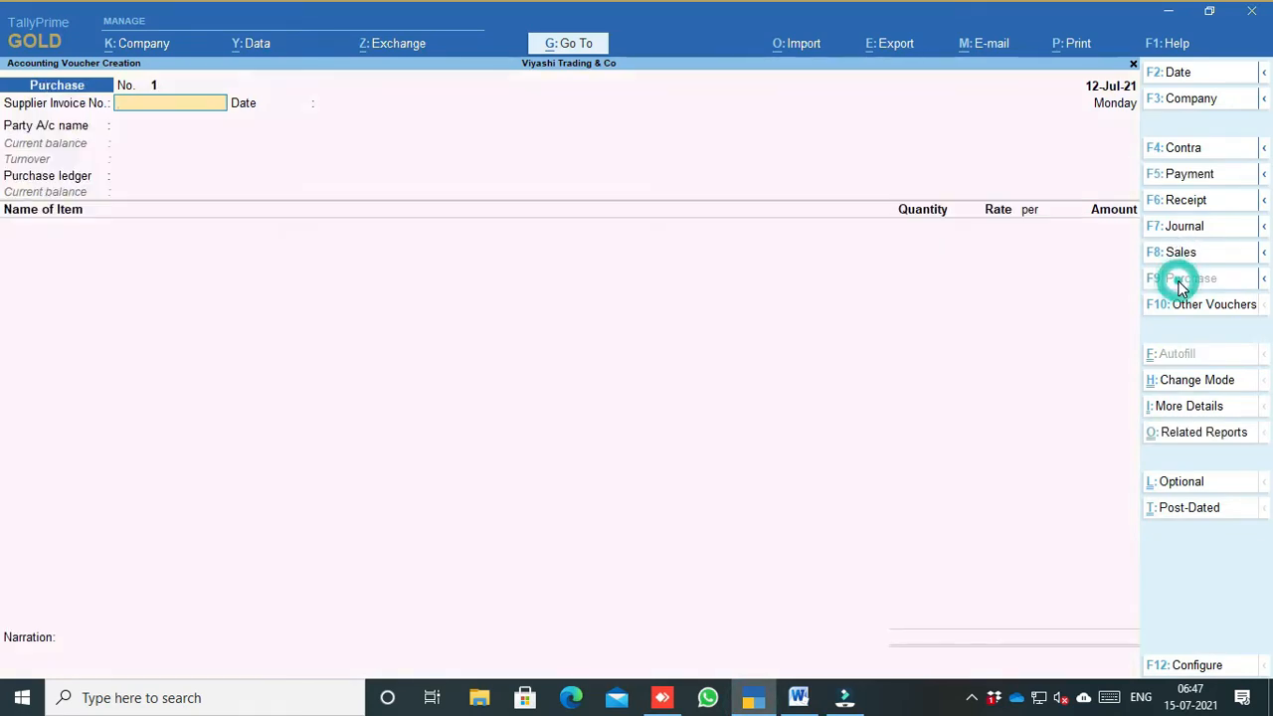
{"action": "left_click", "coordinate": [1183, 387]}
{"action": "key", "text": "Down"}
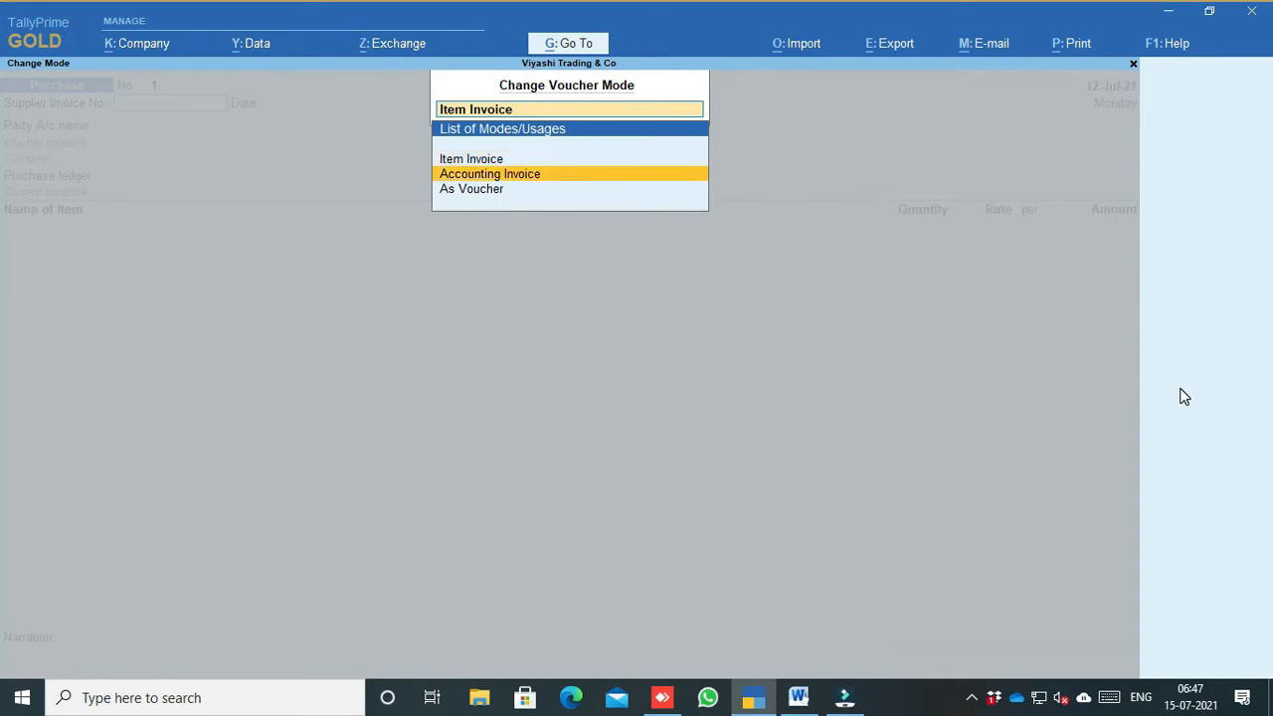
{"action": "key", "text": "Up"}
{"action": "key", "text": "Down"}
{"action": "key", "text": "Return"}
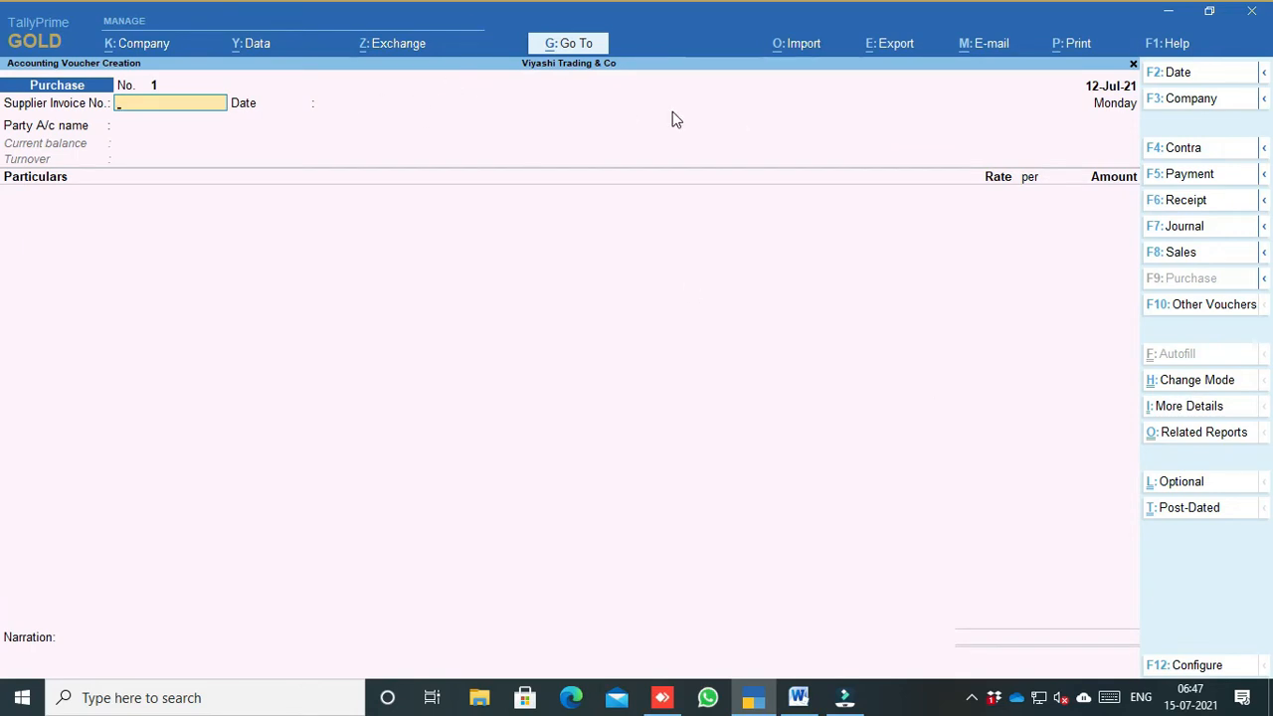
Enter supplier invoice number 001 dated 12-Jul-21, choose Cash as the party account, and leave the receipt and order details blank
{"action": "type", "text": "001"}
{"action": "key", "text": "Return"}
{"action": "key", "text": "Return"}
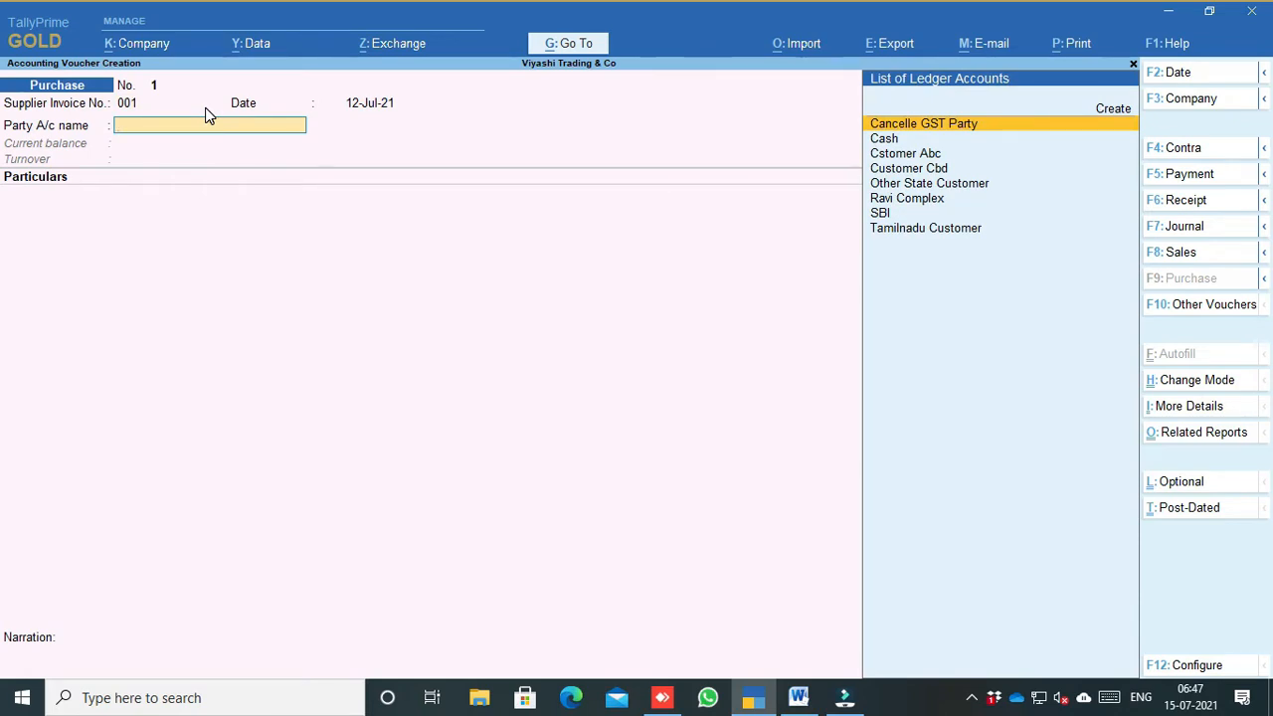
{"action": "key", "text": "Down"}
{"action": "key", "text": "Return"}
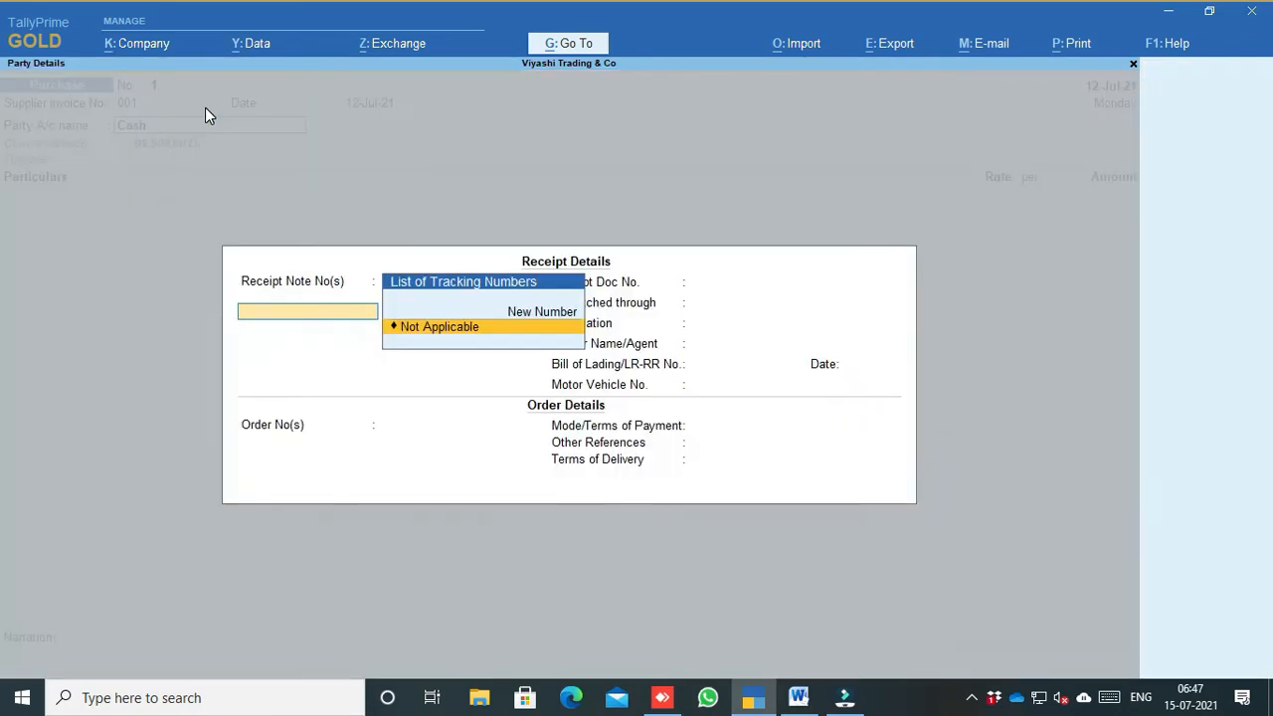
{"action": "key", "text": "Return"}
{"action": "key", "text": "ctrl+a"}
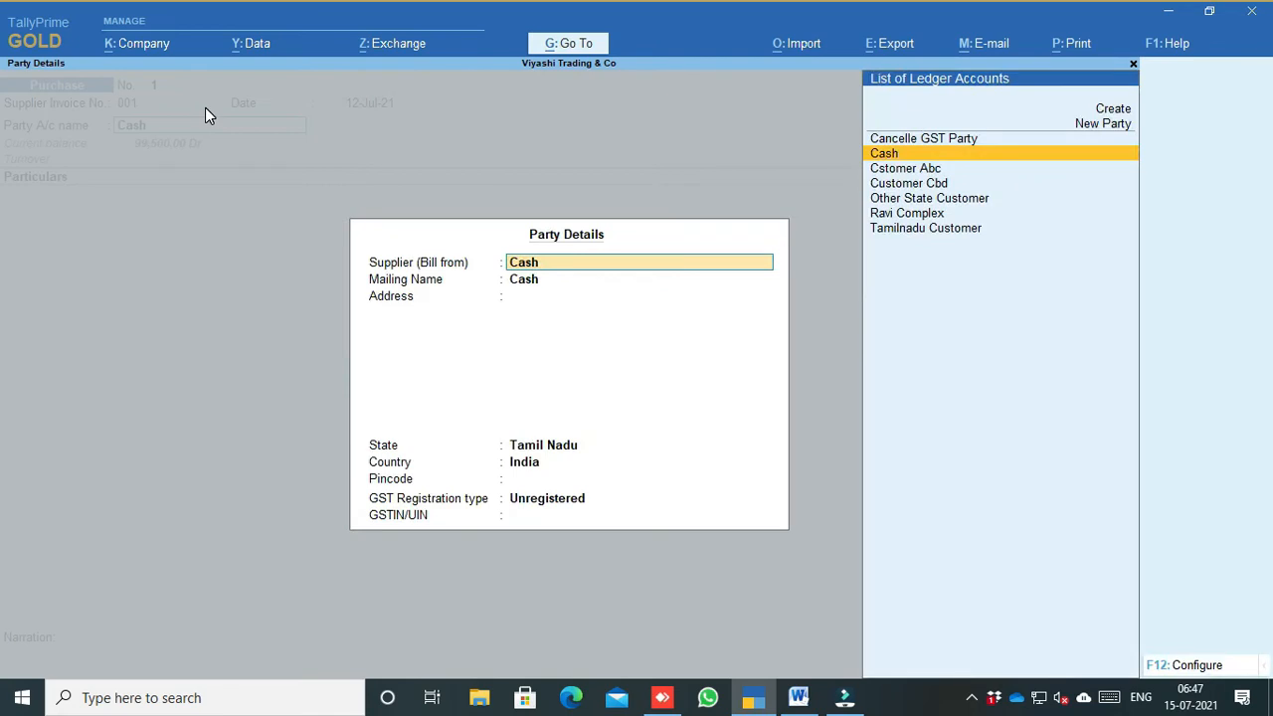
Choose Ravi Complex as the bill-from supplier in the party details
{"action": "key", "text": "Up"}
{"action": "key", "text": "Up"}
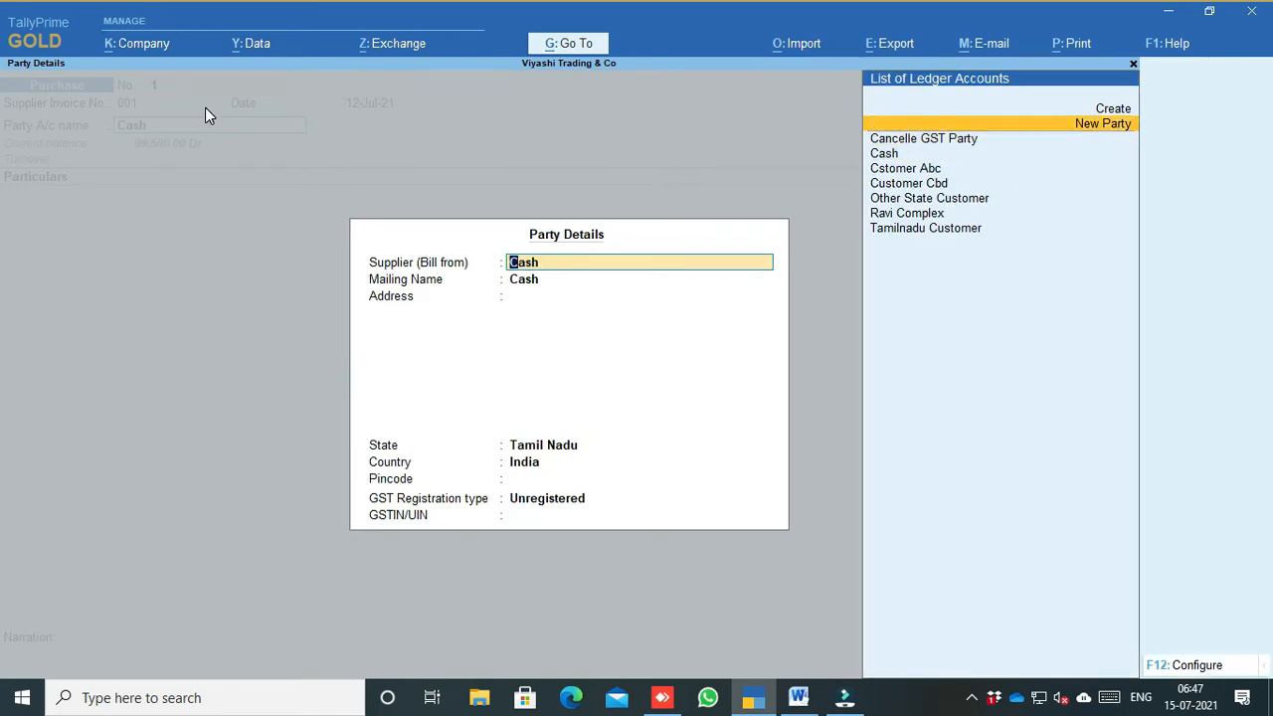
{"action": "key", "text": "Down"}
{"action": "key", "text": "Down"}
{"action": "key", "text": "Down"}
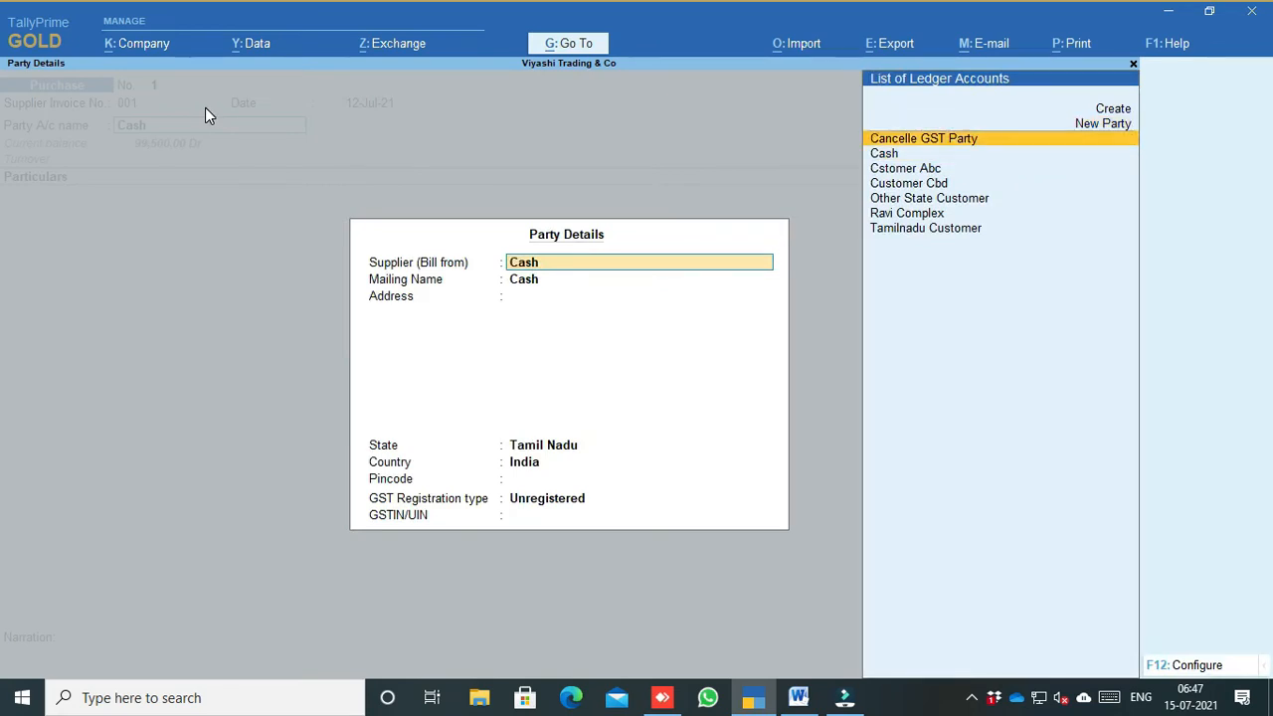
{"action": "key", "text": "Down"}
{"action": "key", "text": "Down"}
{"action": "key", "text": "Down"}
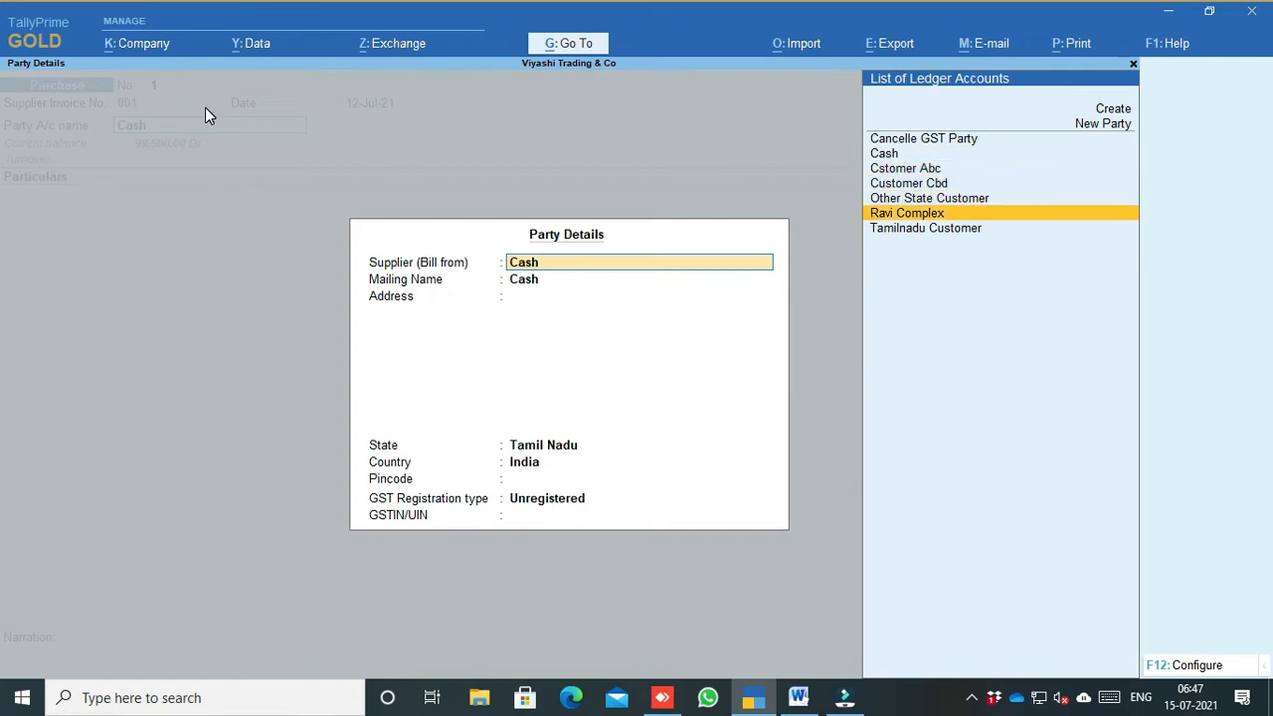
{"action": "key", "text": "Return"}
{"action": "key", "text": "BackSpace"}
{"action": "key", "text": "Return"}
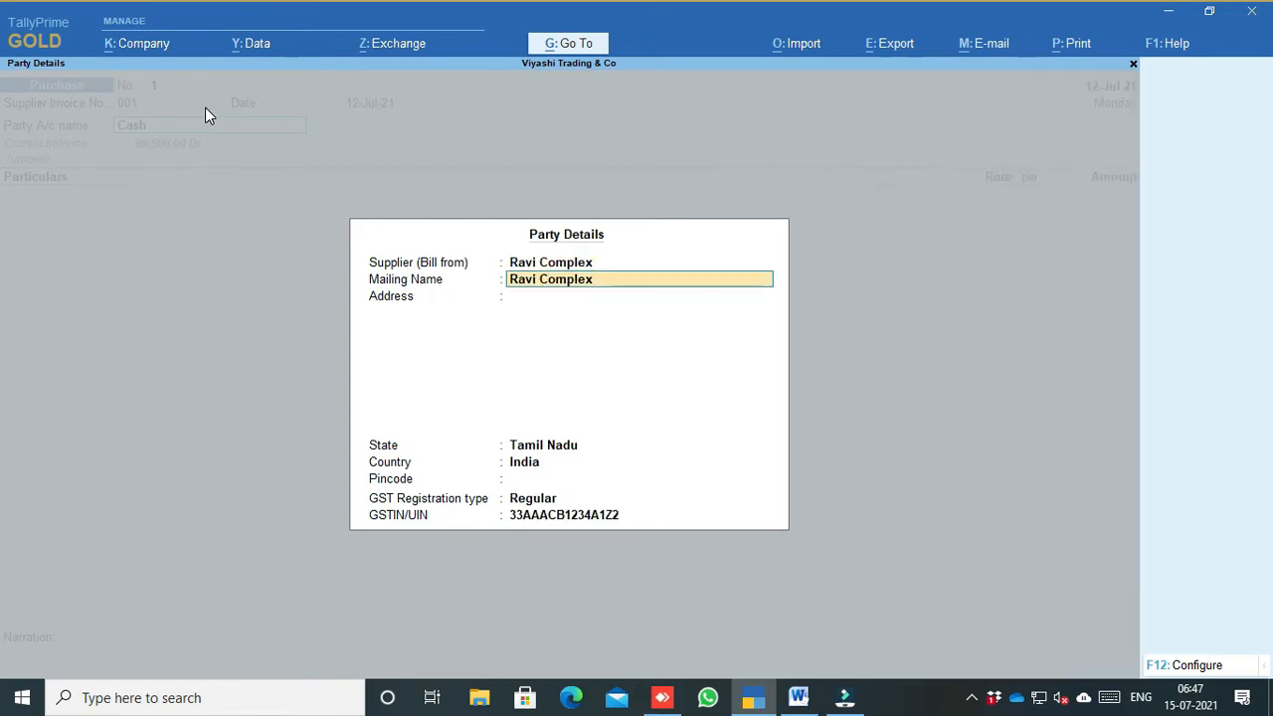
{"action": "key", "text": "BackSpace"}
{"action": "key", "text": "Up"}
{"action": "key", "text": "Up"}
{"action": "key", "text": "Up"}
{"action": "key", "text": "Up"}
{"action": "key", "text": "Up"}
{"action": "key", "text": "Up"}
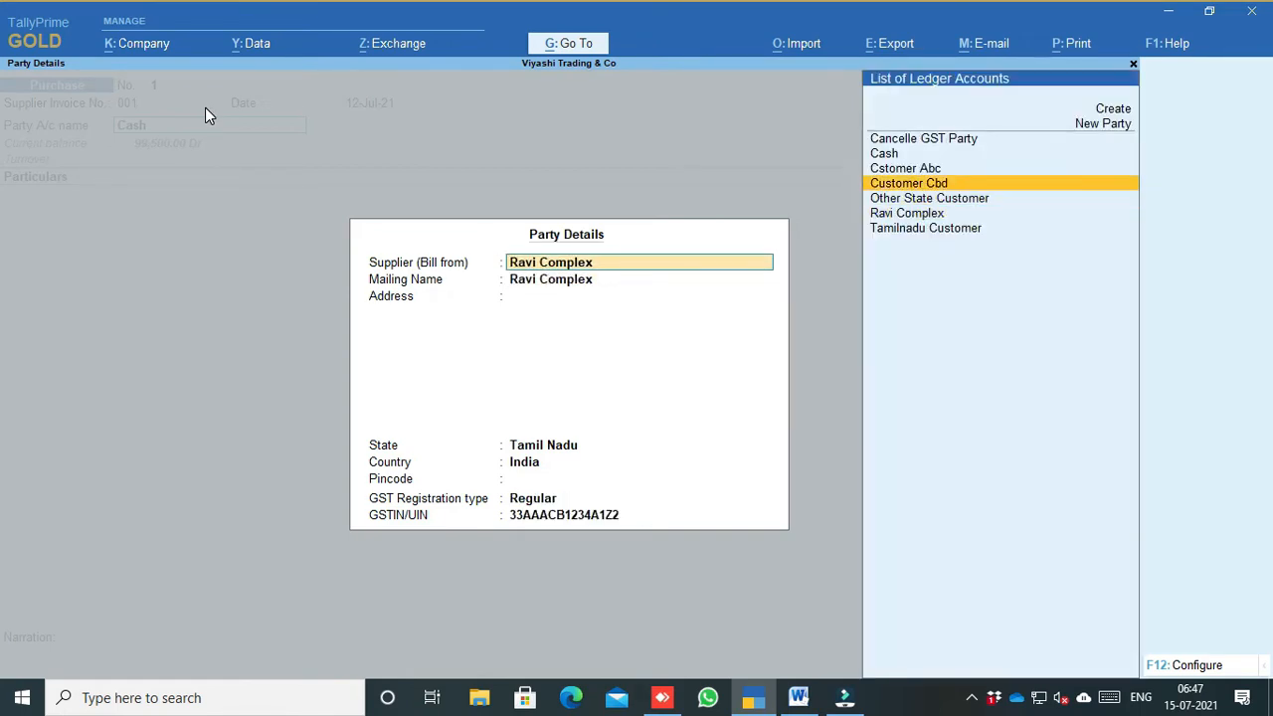
{"action": "key", "text": "Return"}
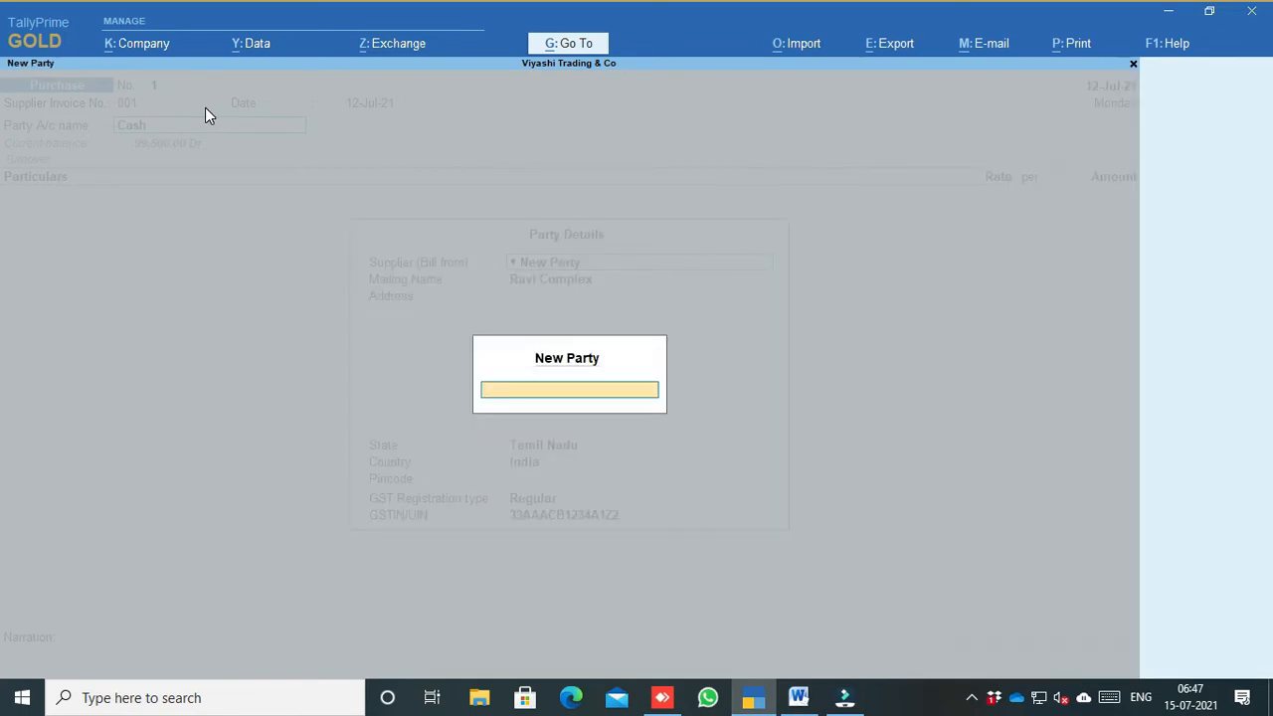
{"action": "key", "text": "Escape"}
{"action": "key", "text": "Up"}
{"action": "key", "text": "Up"}
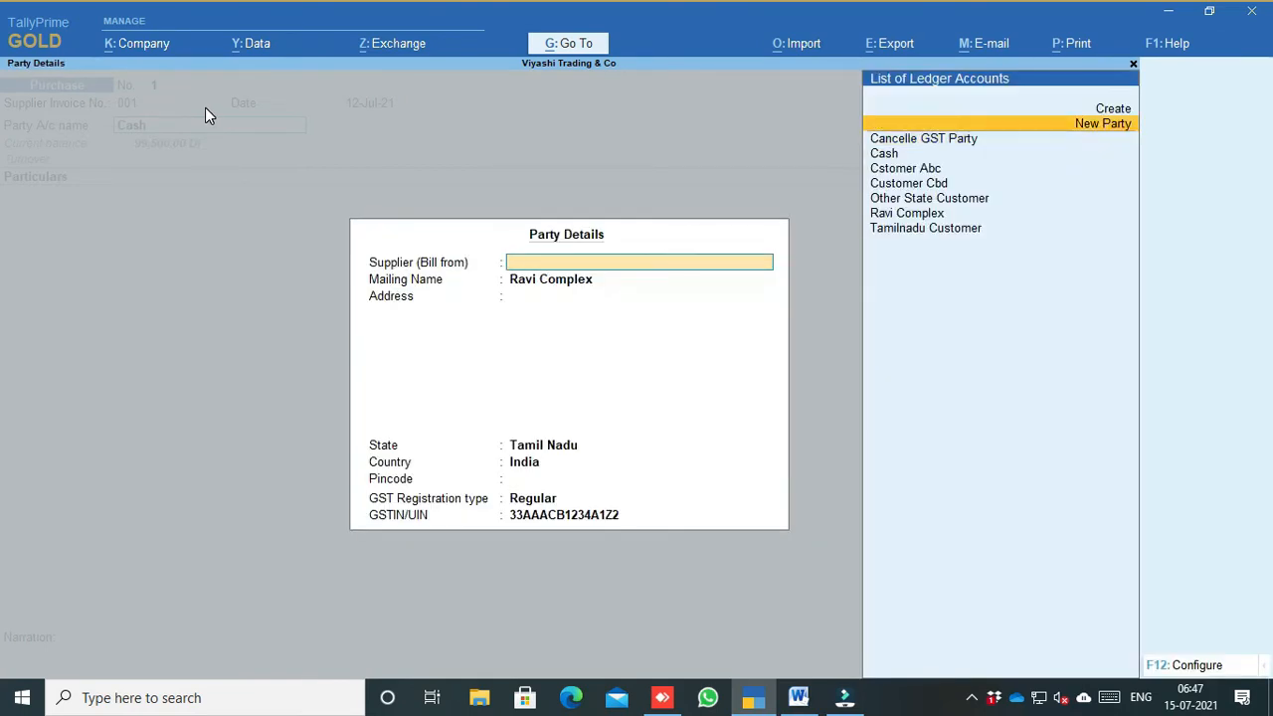
Set the bill-from supplier to Ravi Complex and accept its mailing, state and GST registration details
{"action": "key", "text": "Down"}
{"action": "key", "text": "Down"}
{"action": "key", "text": "Down"}
{"action": "key", "text": "Down"}
{"action": "key", "text": "Down"}
{"action": "key", "text": "Down"}
{"action": "key", "text": "Down"}
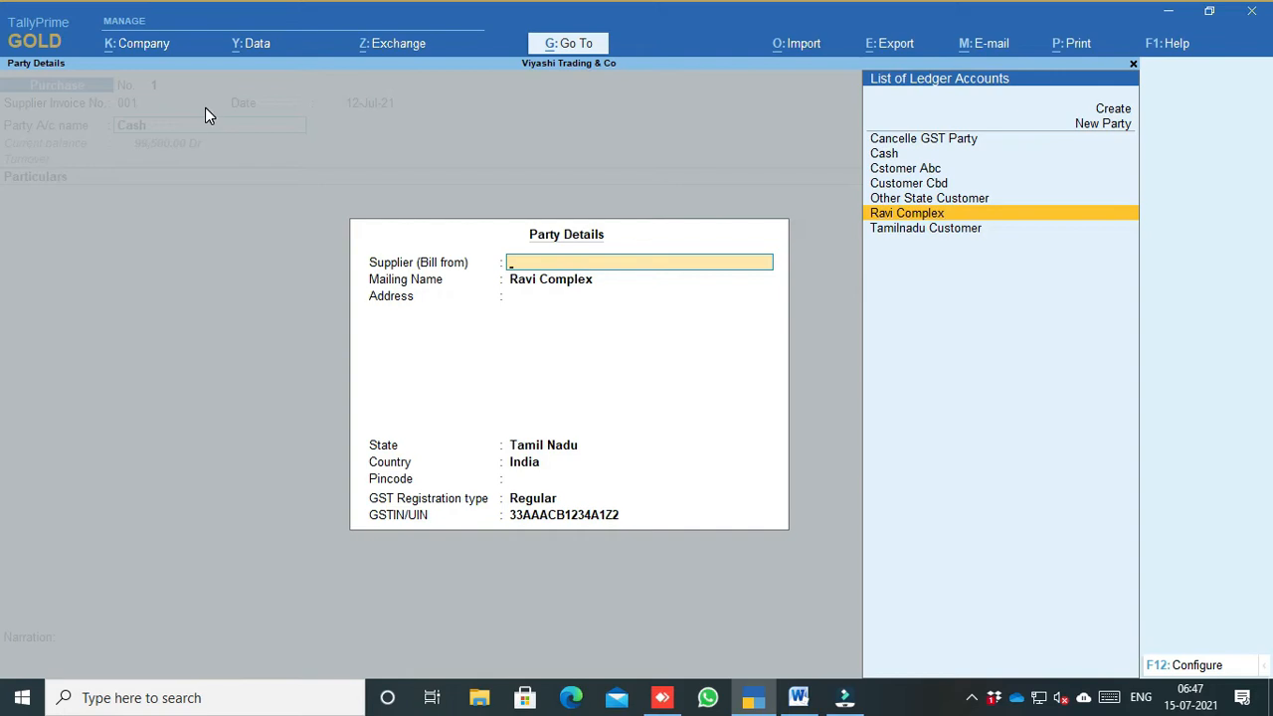
{"action": "key", "text": "Return"}
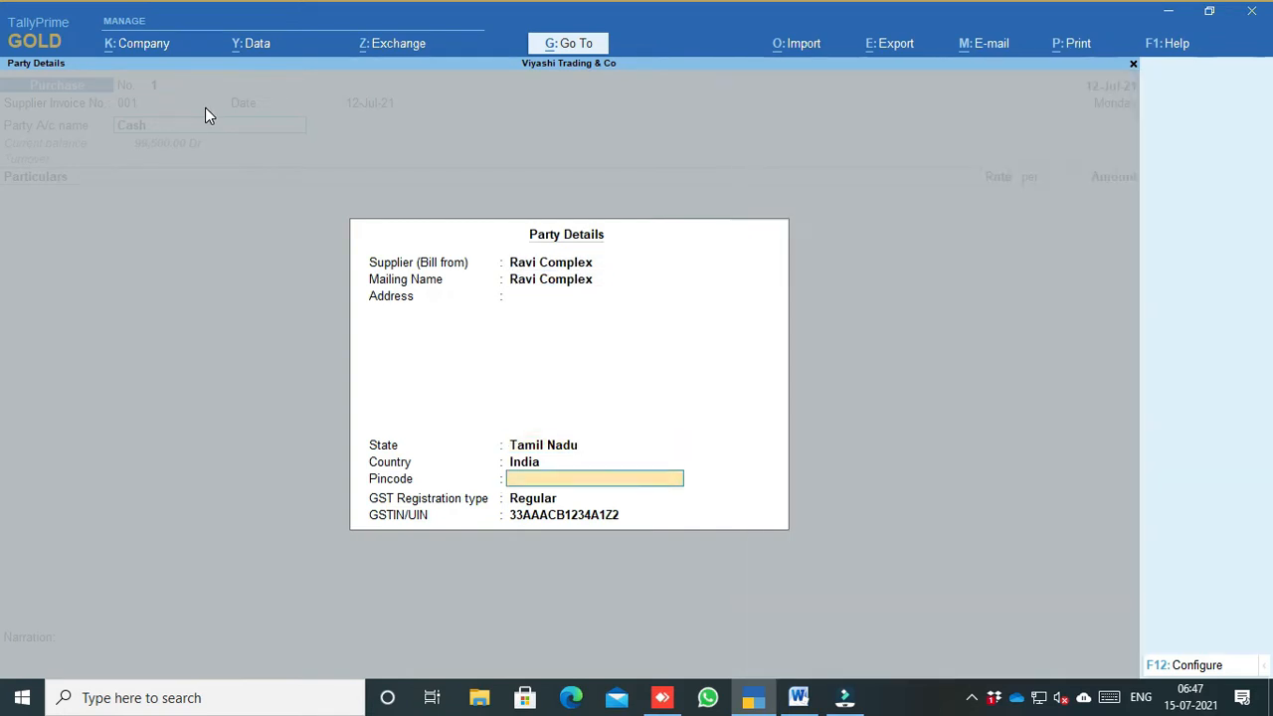
{"action": "key", "text": "Return"}
{"action": "key", "text": "Return"}
{"action": "key", "text": "Return"}
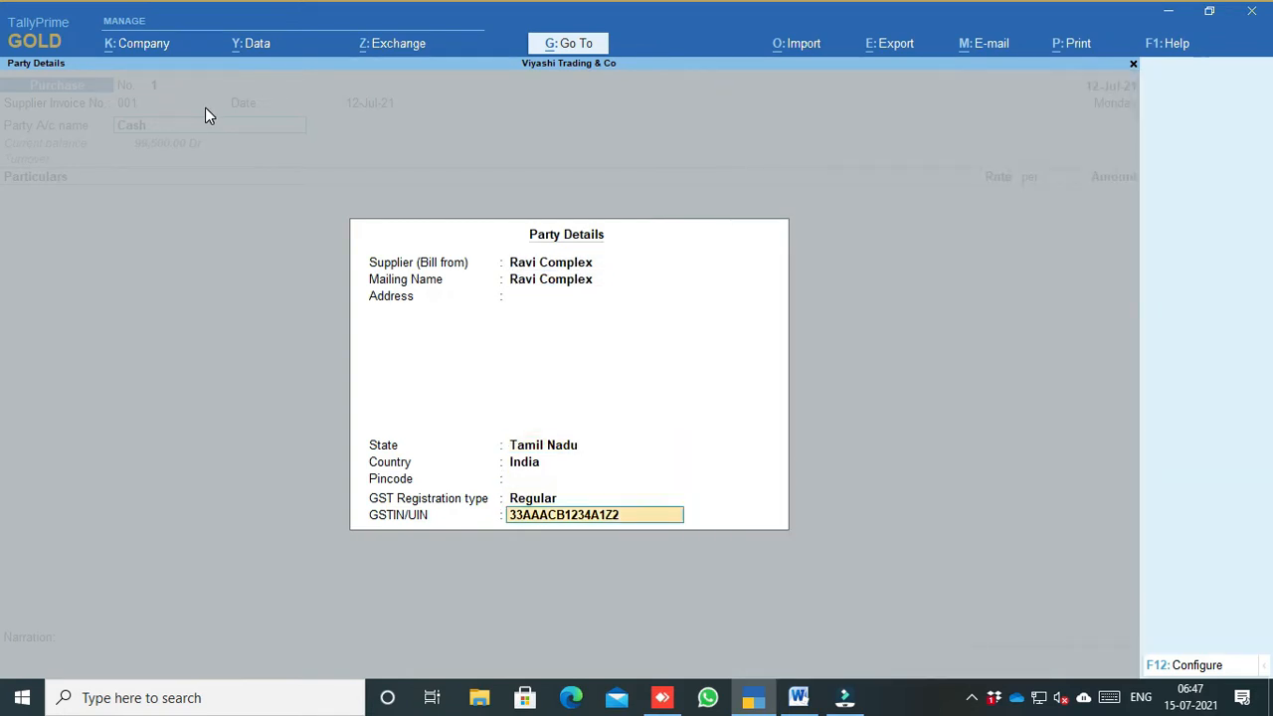
Start a new Rent ledger under Indirect Expenses, with Not Applicable as the type of ledger and as the appropriation method
{"action": "type", "text": "re"}
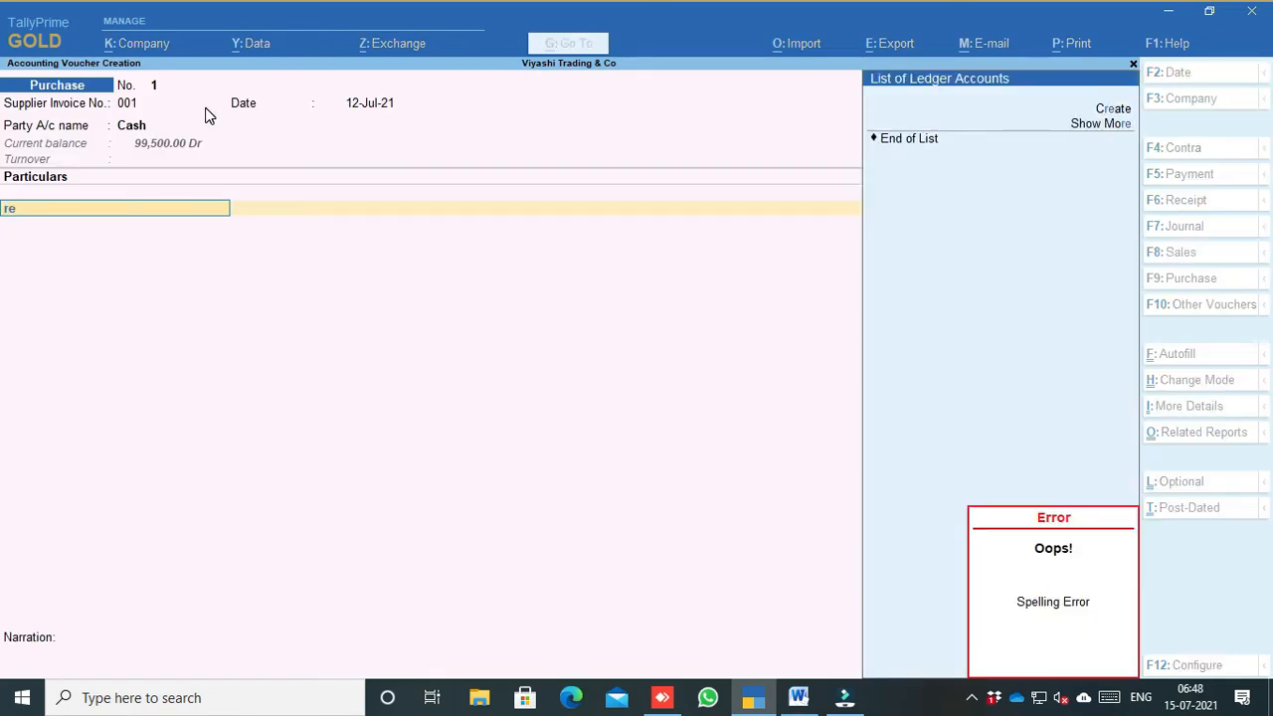
{"action": "key", "text": "alt+c"}
{"action": "type", "text": "nt"}
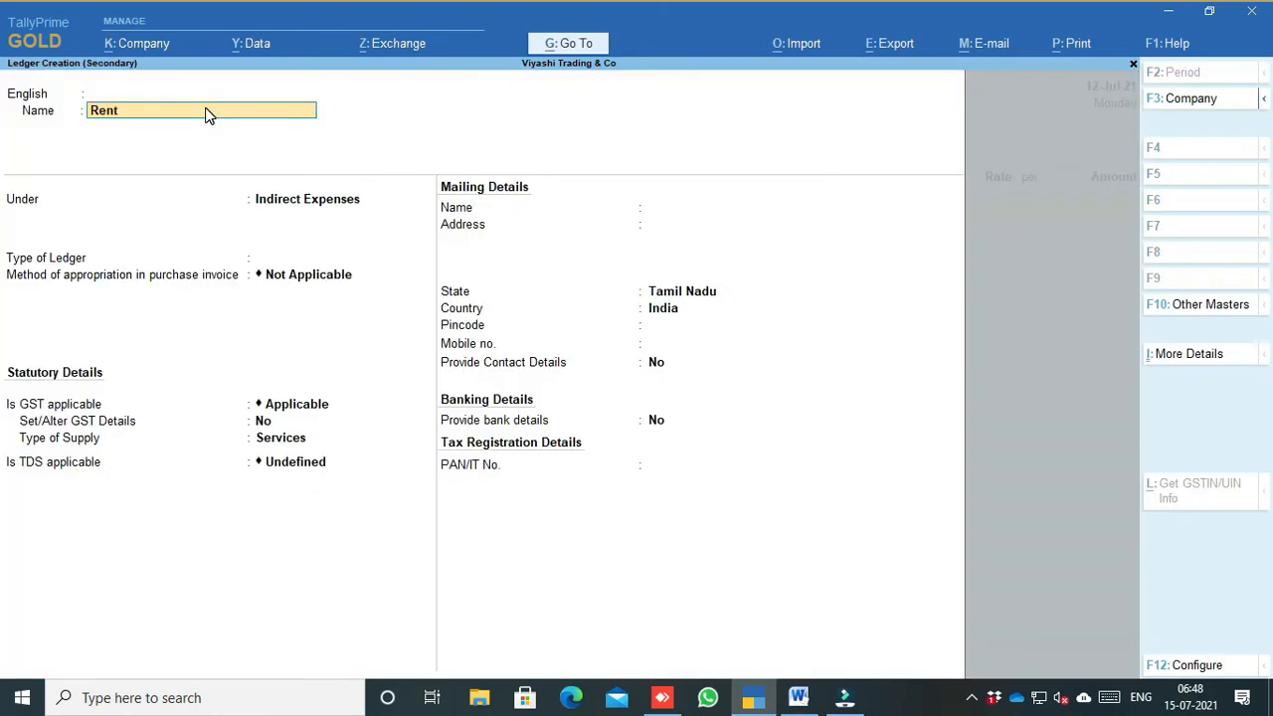
{"action": "key", "text": "Return"}
{"action": "key", "text": "Return"}
{"action": "key", "text": "Return"}
{"action": "key", "text": "Return"}
{"action": "key", "text": "Return"}
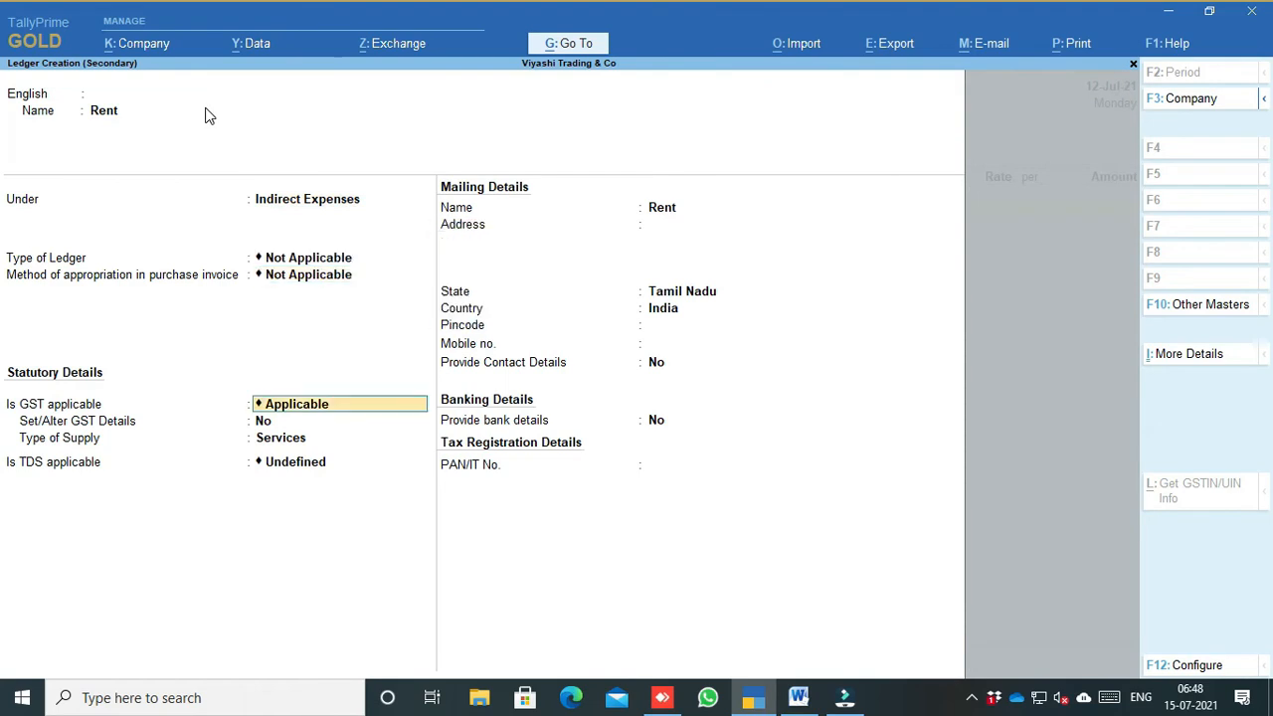
Make GST applicable for the Rent ledger, turn on Set/Alter GST Details, and enter HSN/SAC 8794 without a description
{"action": "key", "text": "Return"}
{"action": "key", "text": "y"}
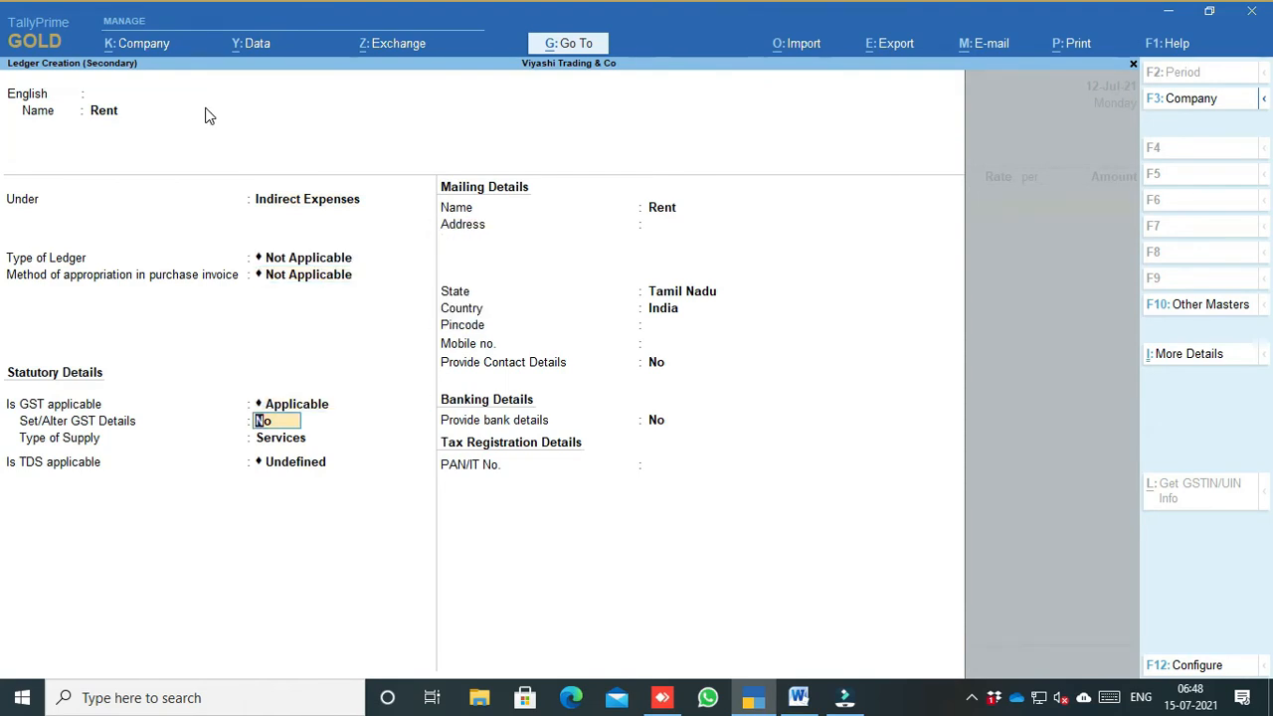
{"action": "key", "text": "Return"}
{"action": "key", "text": "Return"}
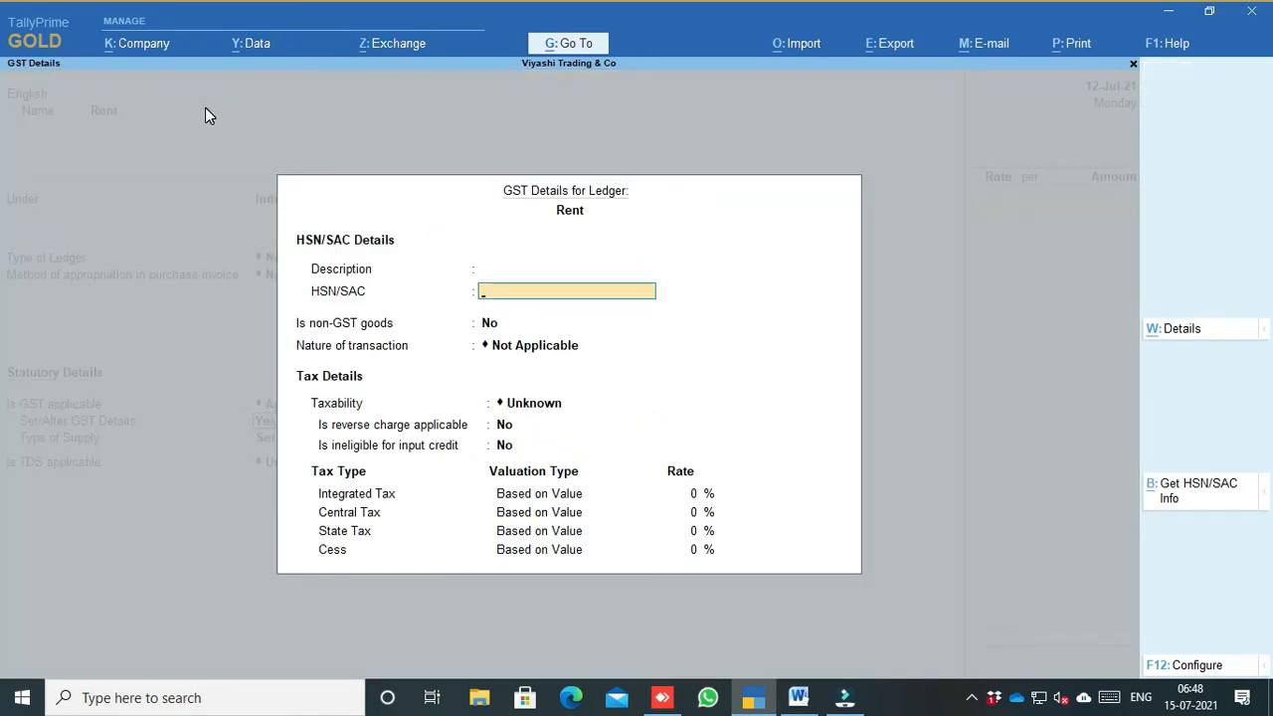
{"action": "type", "text": "8794"}
{"action": "key", "text": "Return"}
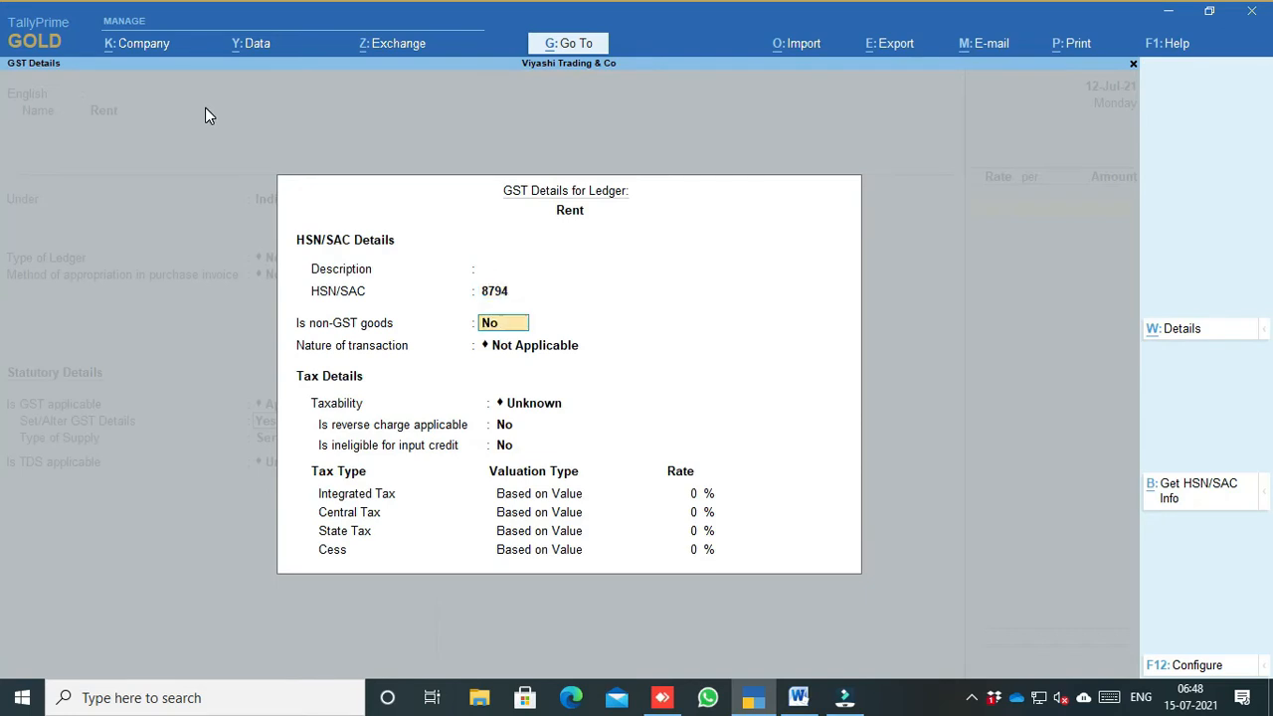
Set the Rent ledger's taxability to Taxable, complete its integrated tax rate, and accept the GST details with reverse charge at No
{"action": "key", "text": "Return"}
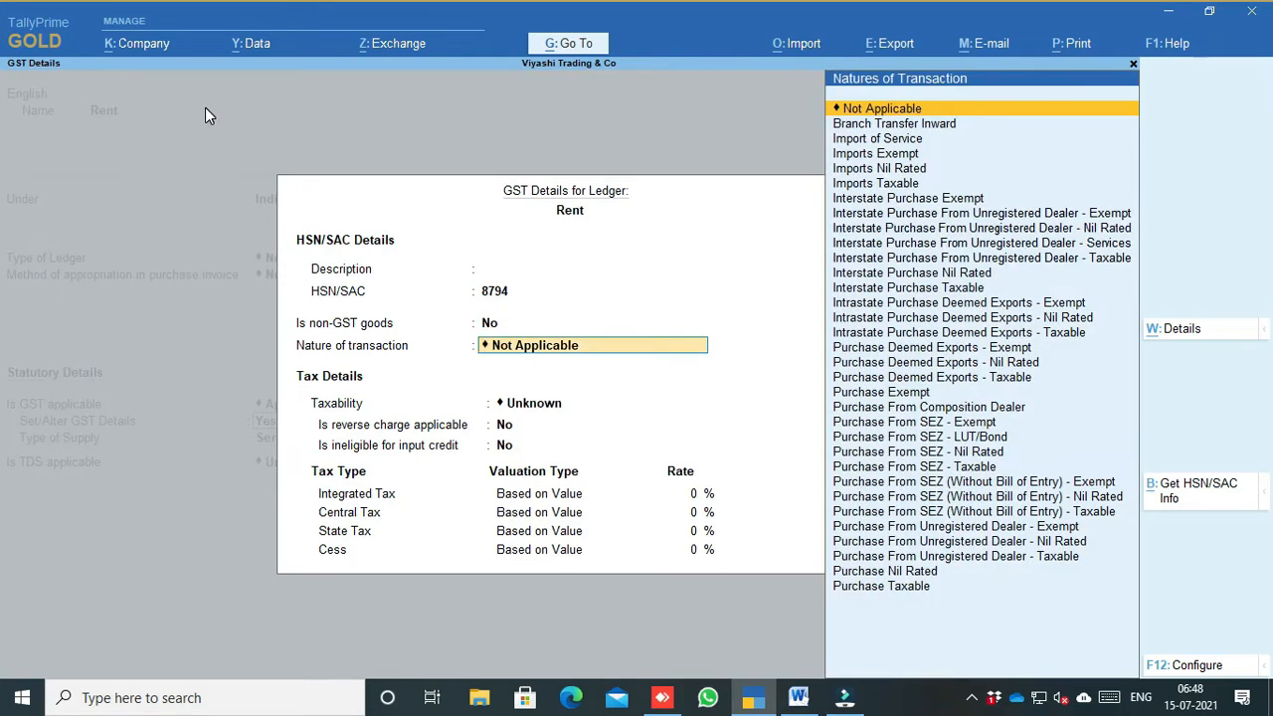
{"action": "key", "text": "Return"}
{"action": "key", "text": "Down"}
{"action": "key", "text": "Down"}
{"action": "key", "text": "Down"}
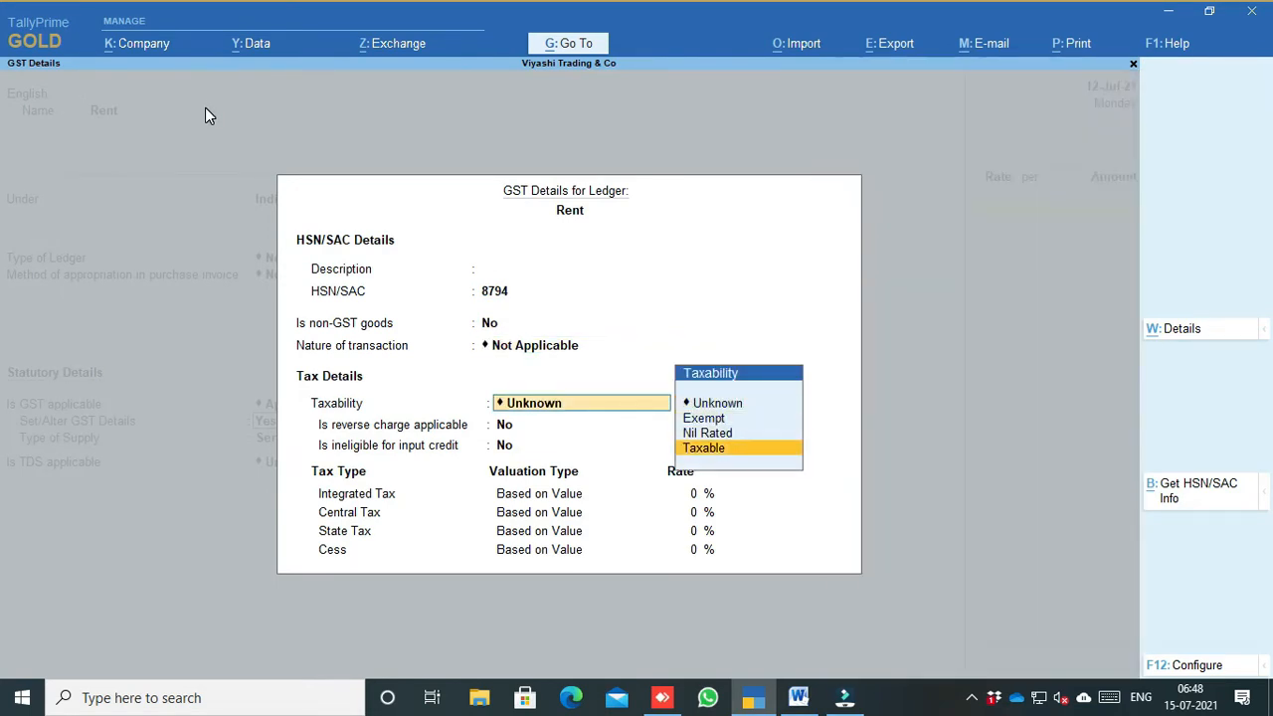
{"action": "key", "text": "Return"}
{"action": "key", "text": "Return"}
{"action": "key", "text": "Return"}
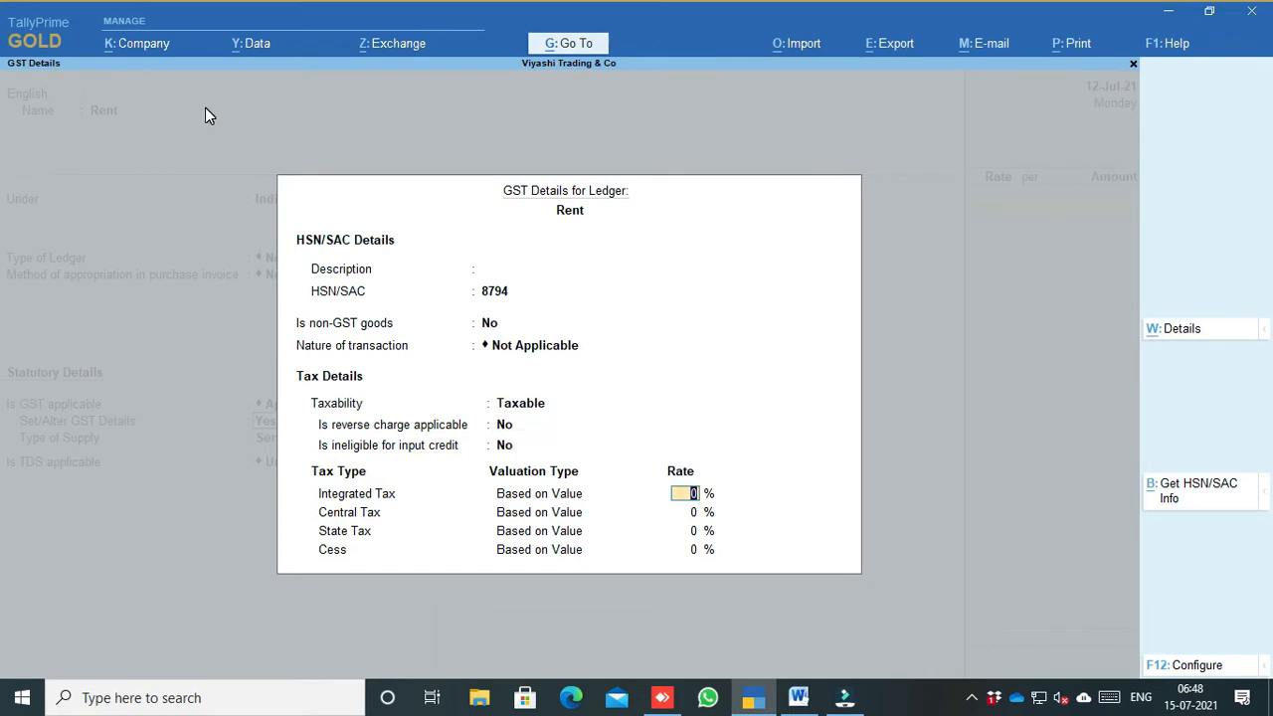
{"action": "key", "text": "Return"}
{"action": "key", "text": "Return"}
{"action": "key", "text": "Return"}
{"action": "key", "text": "Return"}
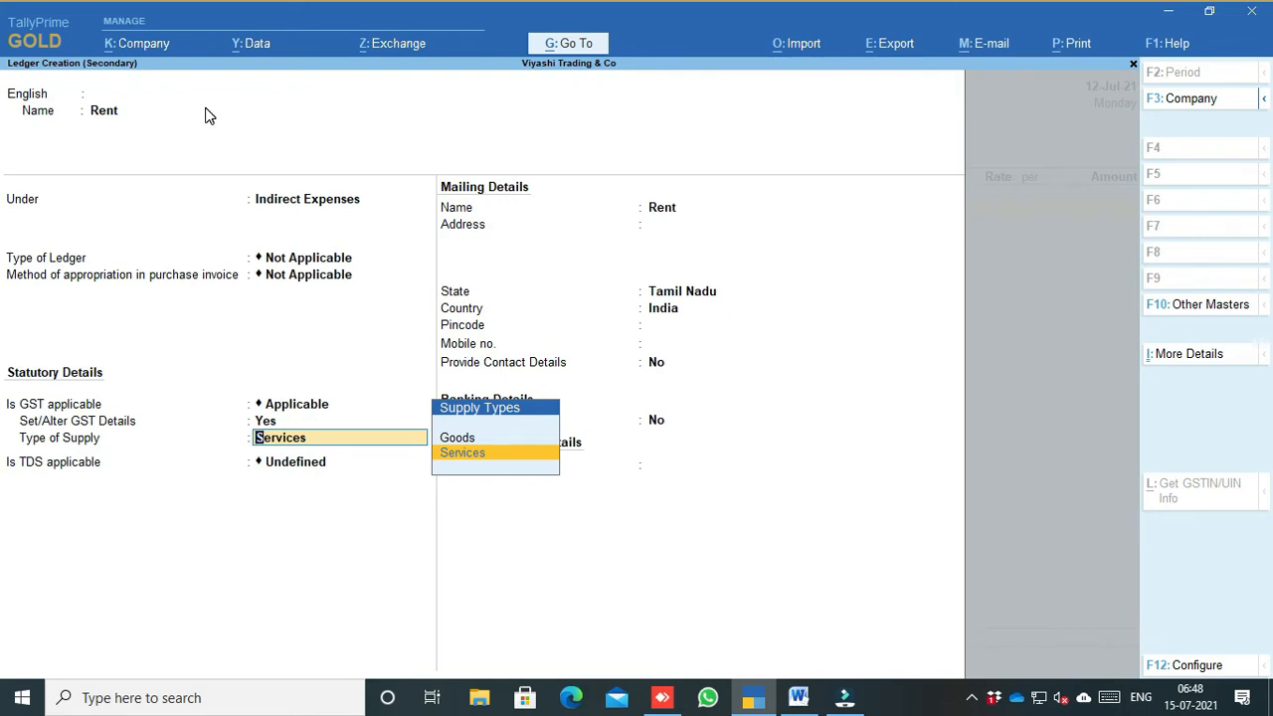
Keep Services as the Rent ledger's type of supply and save the ledger
{"action": "key", "text": "Return"}
{"action": "key", "text": "Return"}
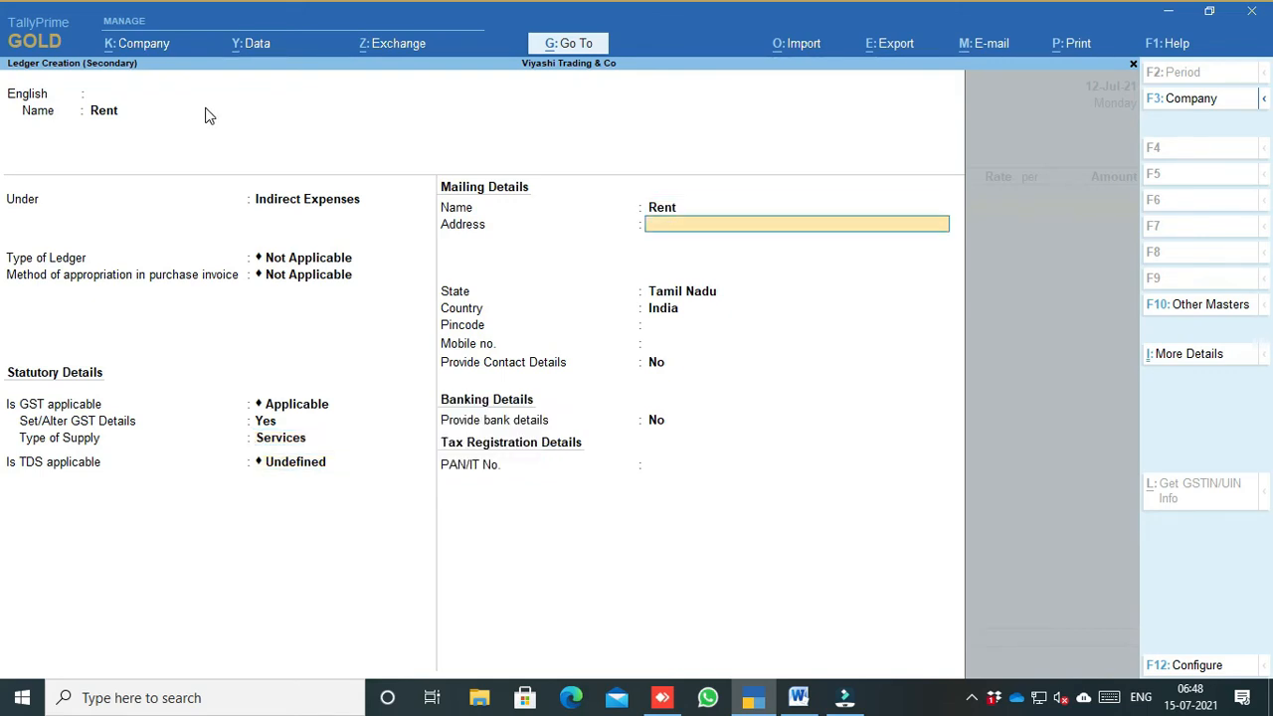
{"action": "key", "text": "ctrl+a"}
{"action": "key", "text": "Return"}
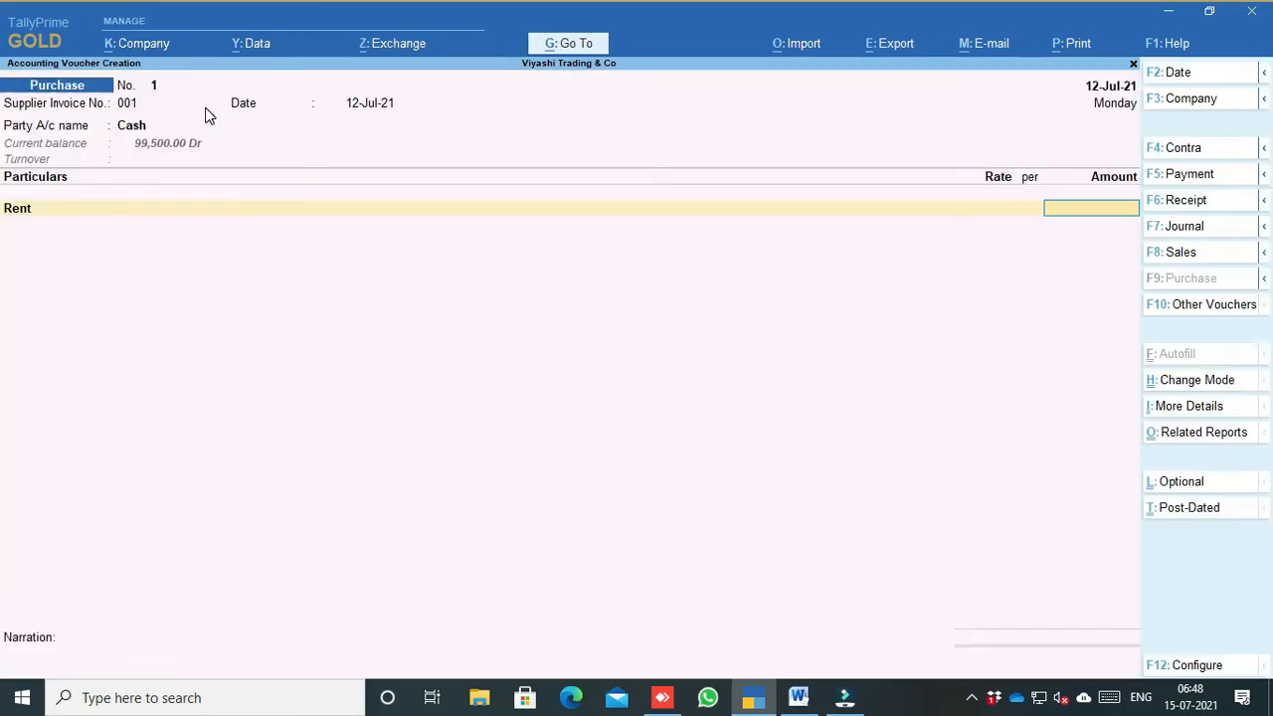
Add the description "June Month Rent" to the Rent line and set its amount to 5,000
{"action": "key", "text": "BackSpace"}
{"action": "key", "text": "Return"}
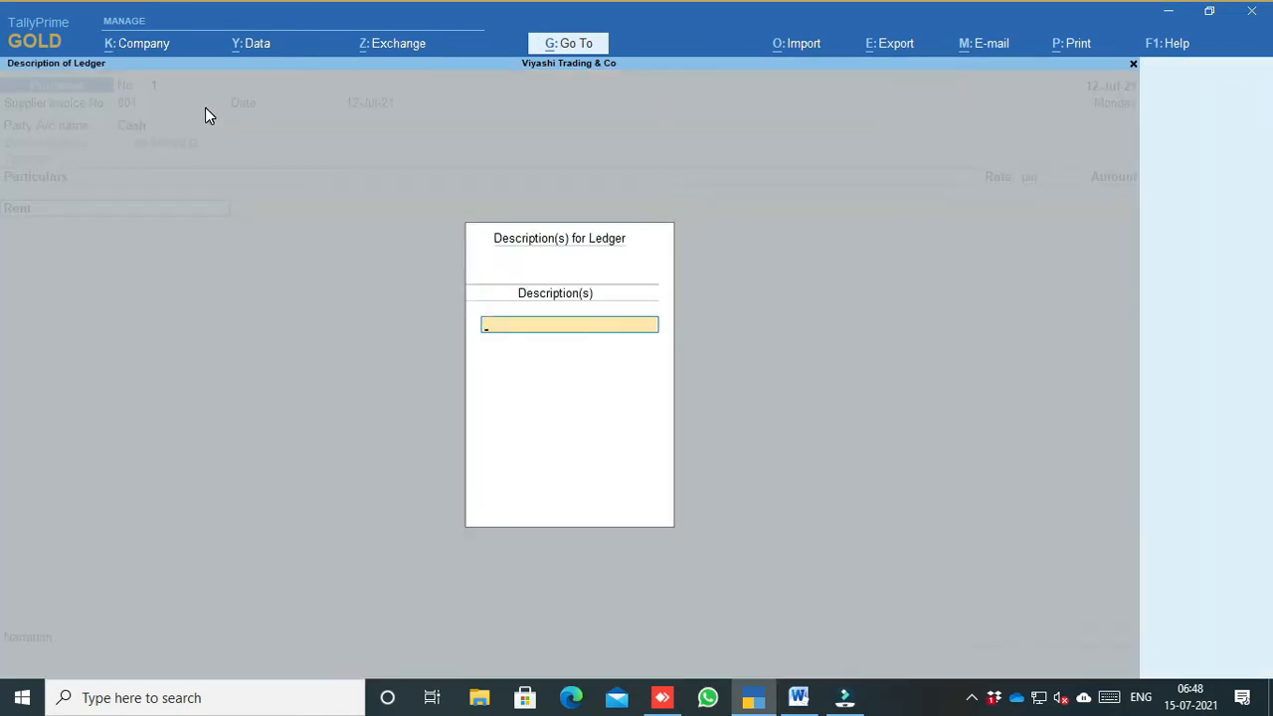
{"action": "type", "text": "June Month Rent"}
{"action": "key", "text": "Return"}
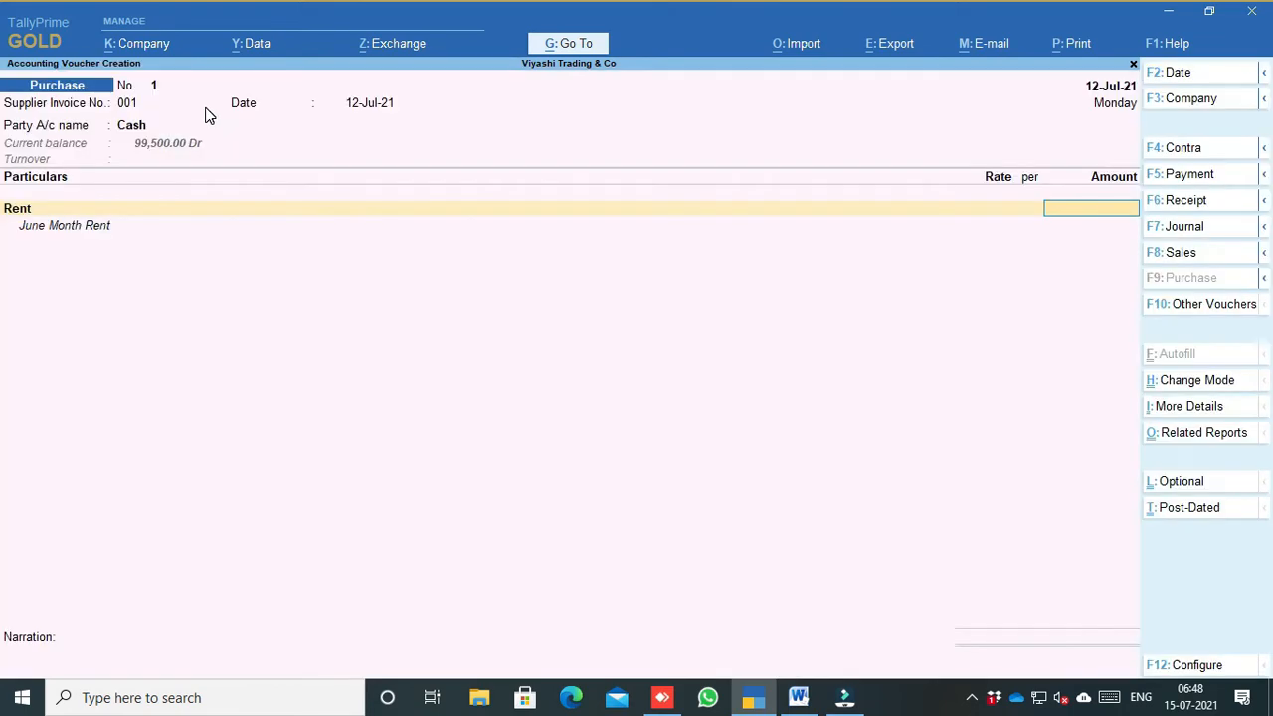
{"action": "type", "text": "5,000"}
{"action": "key", "text": "Return"}
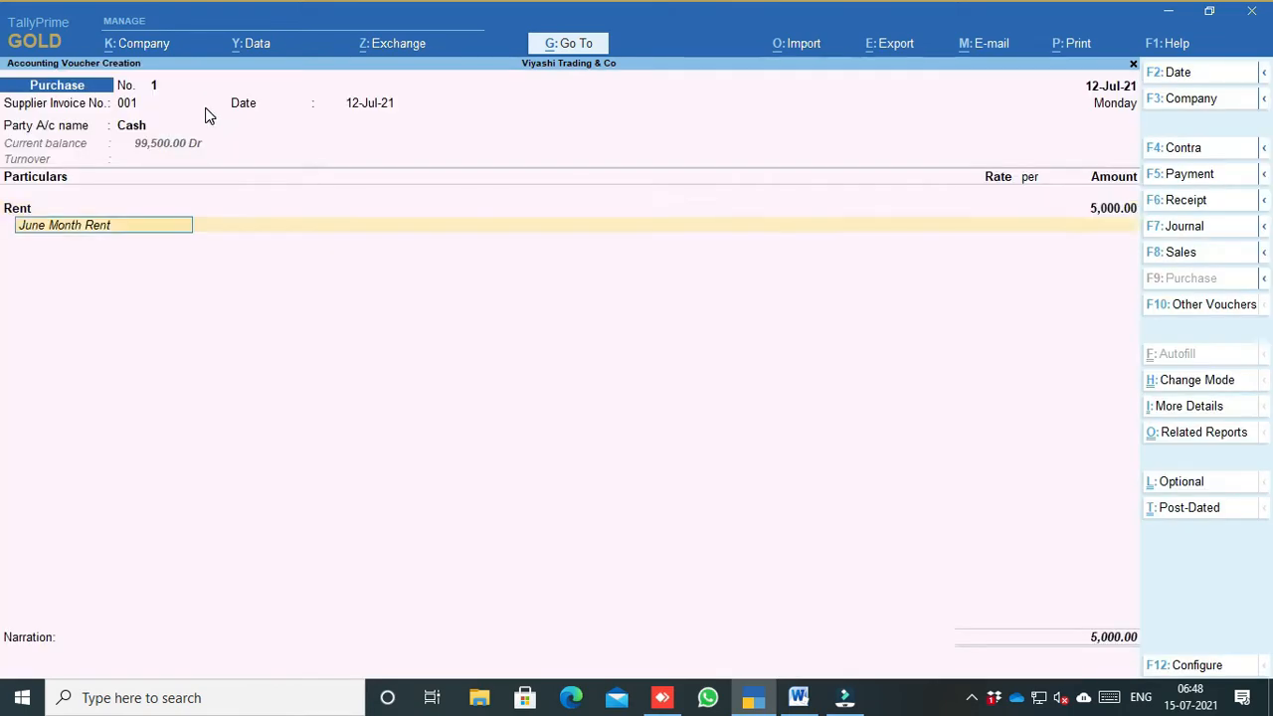
{"action": "key", "text": "Return"}
{"action": "key", "text": "alt+c"}
{"action": "type", "text": "CGST"}
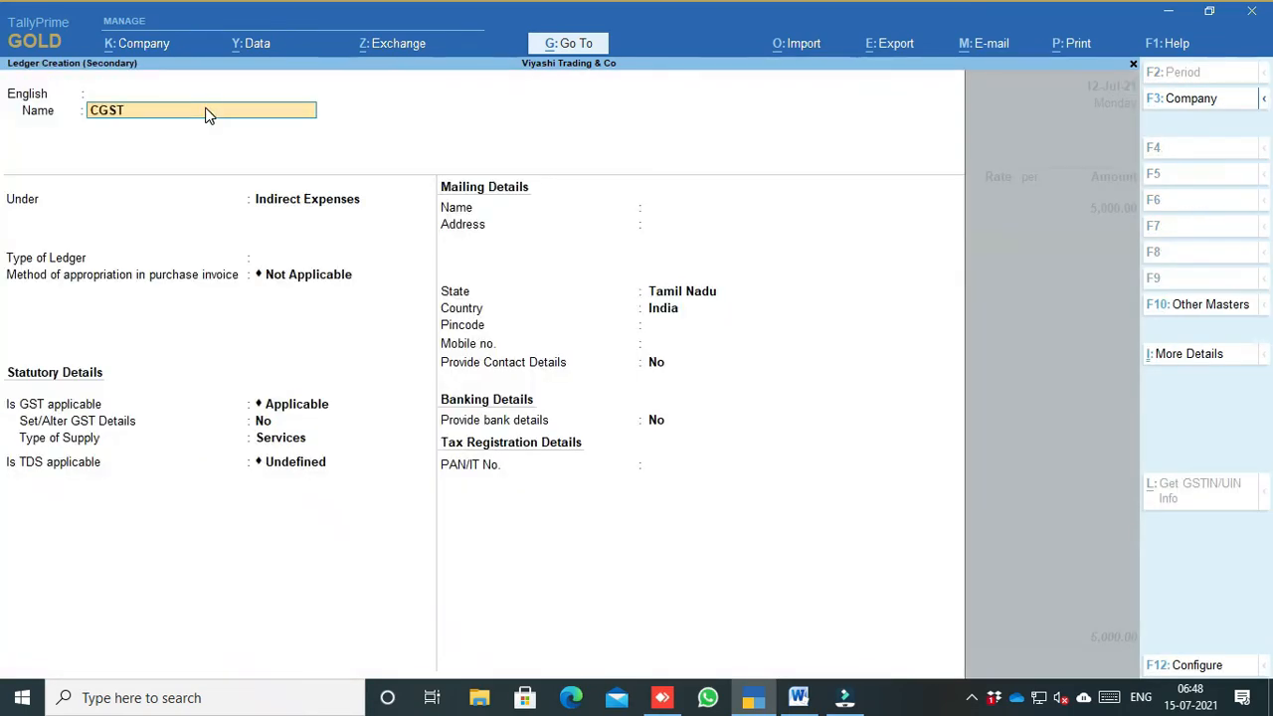
{"action": "key", "text": "Return"}
{"action": "key", "text": "Escape"}
{"action": "key", "text": "Escape"}
{"action": "key", "text": "y"}
Add the existing CGST and SGST ledgers below the Rent line, accept their calculated amounts, and proceed to the narration
{"action": "key", "text": "Down"}
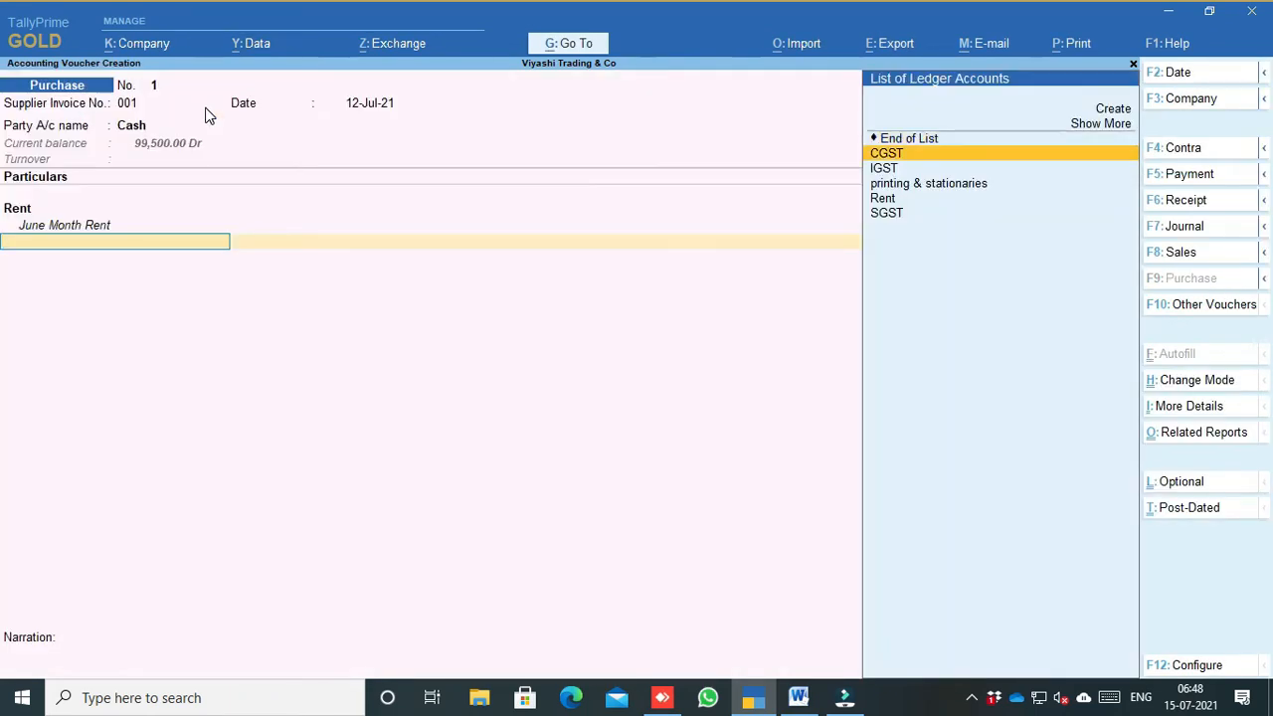
{"action": "key", "text": "Return"}
{"action": "key", "text": "Return"}
{"action": "key", "text": "Return"}
{"action": "type", "text": "Sg"}
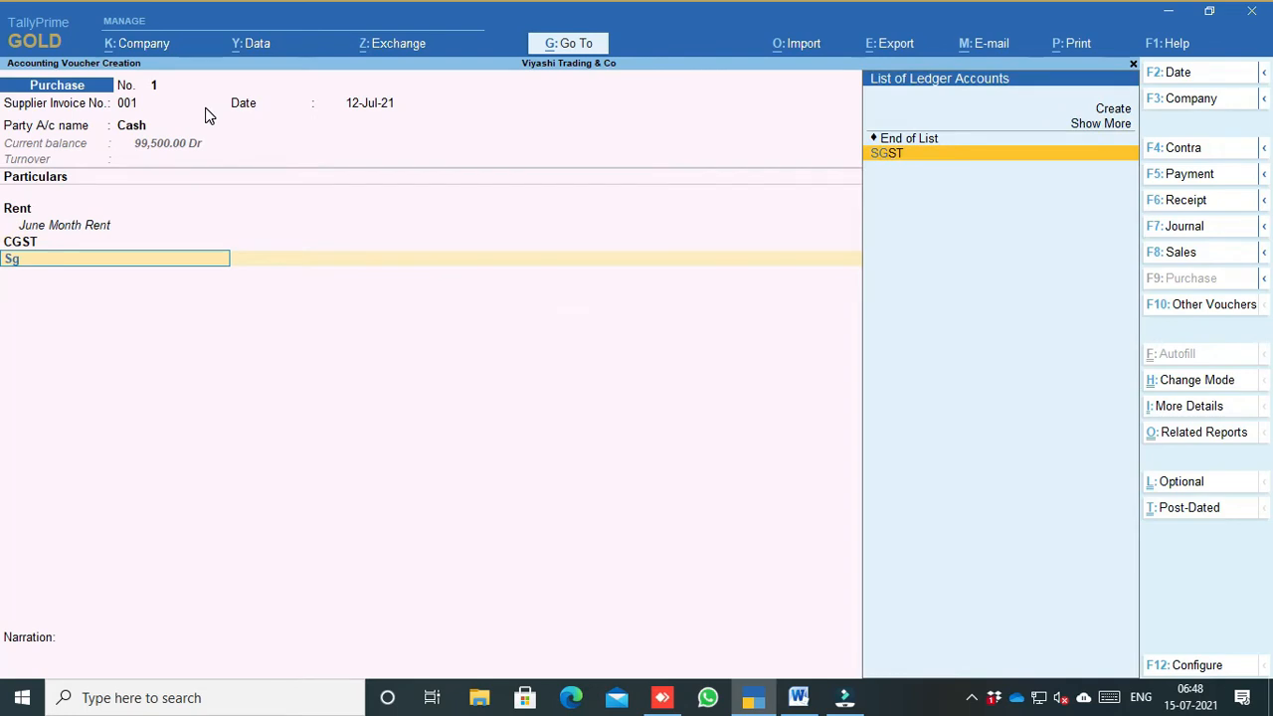
{"action": "key", "text": "Return"}
{"action": "key", "text": "Return"}
{"action": "key", "text": "Return"}
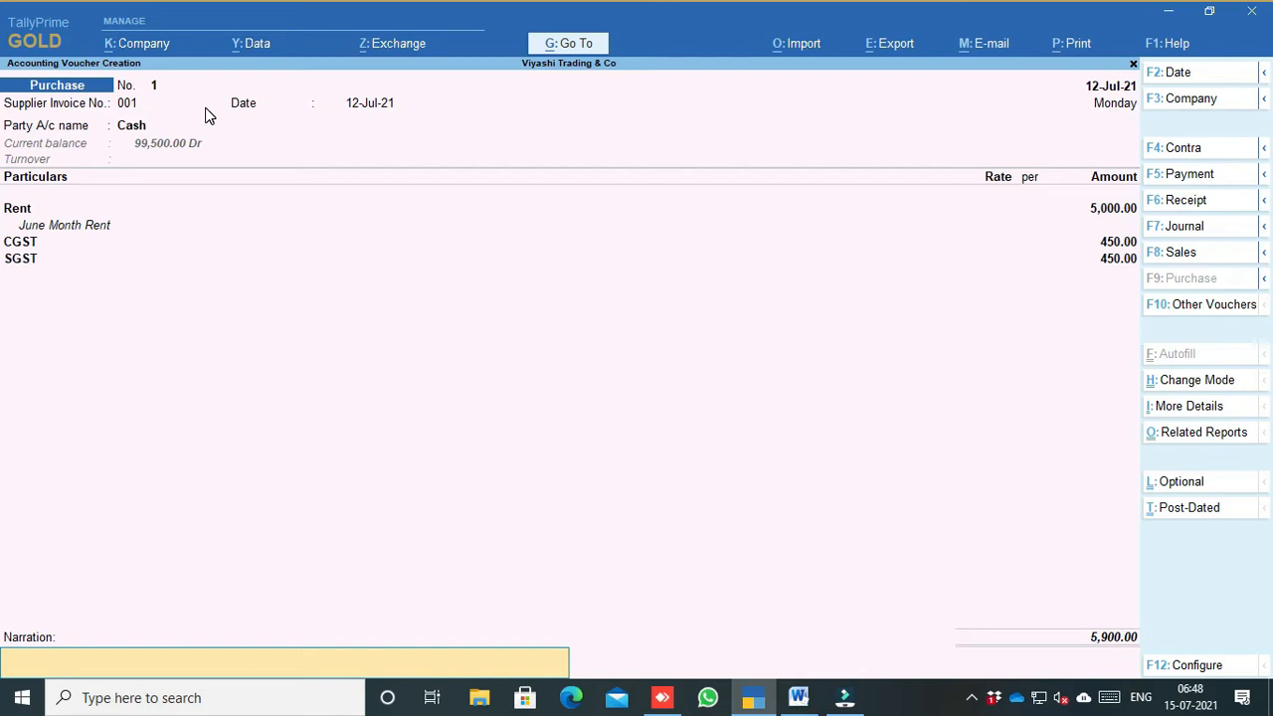
Leave the narration blank and save the rent purchase voucher
{"action": "key", "text": "Return"}
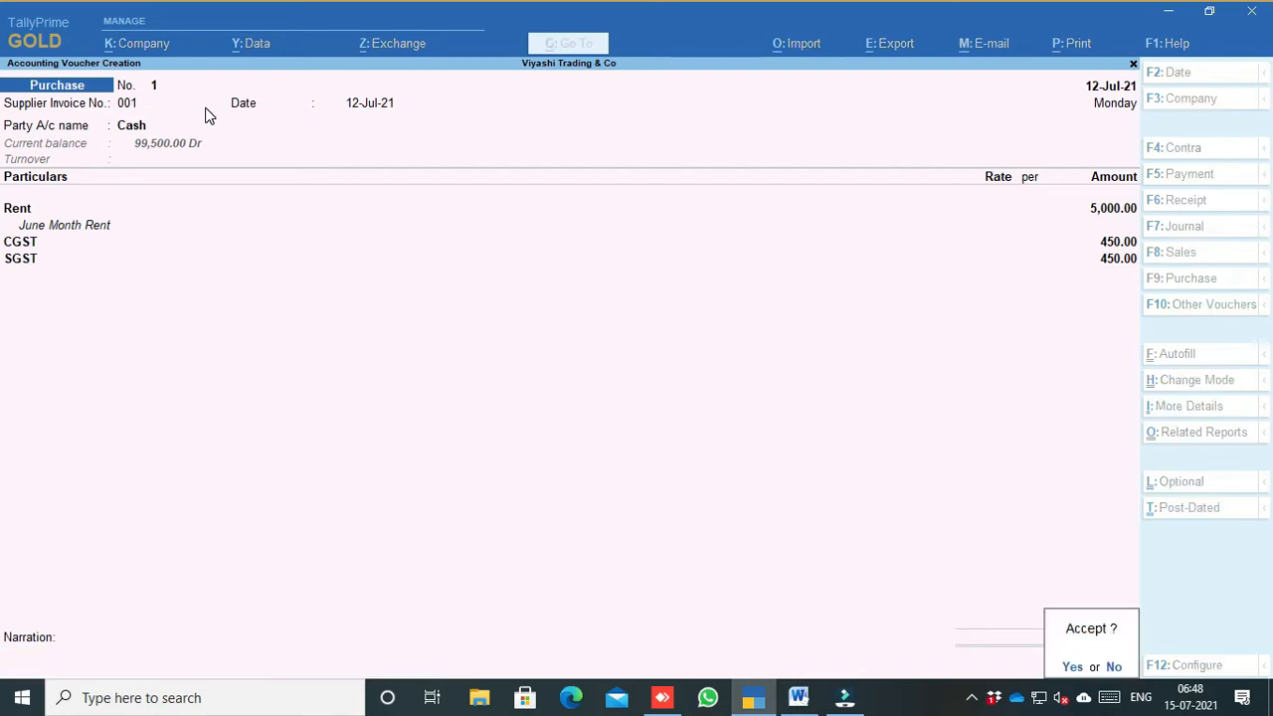
{"action": "key", "text": "Return"}
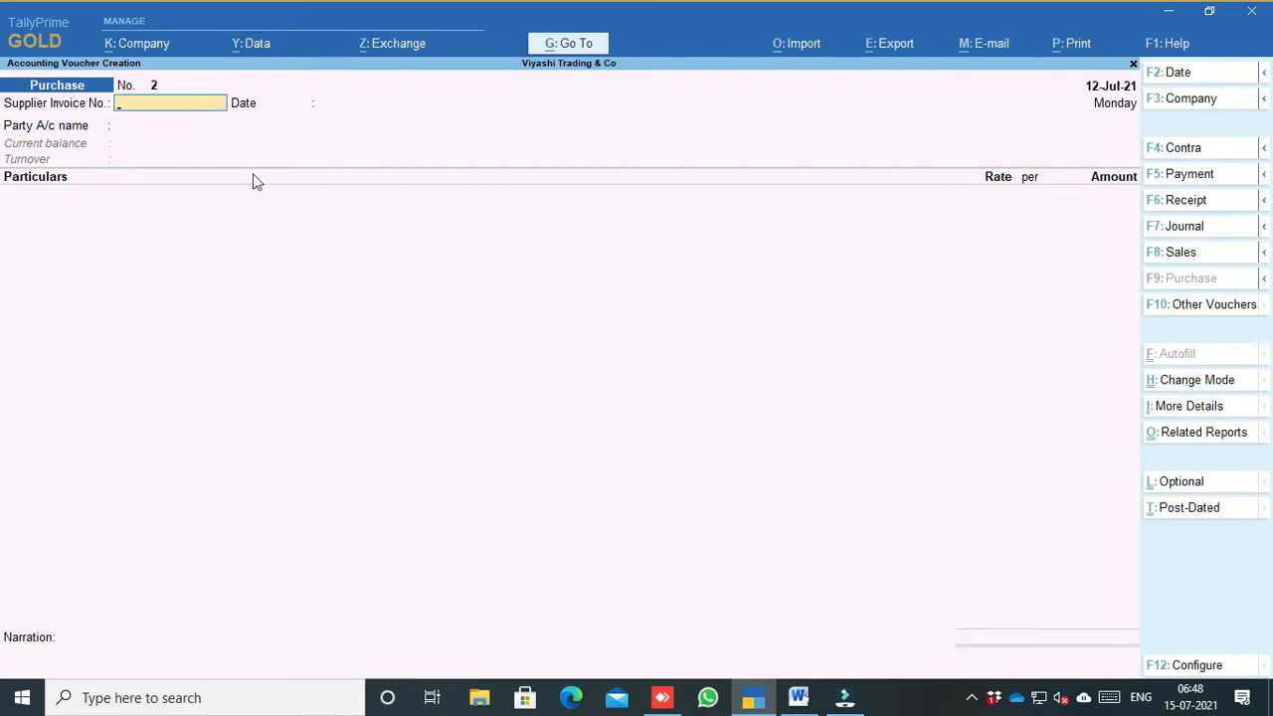
Switch to the Word document and review the next transactions, highlighting the supplier of the 13th July telephone bill
{"action": "left_click", "coordinate": [798, 697]}
{"action": "scroll", "coordinate": [553, 456], "scroll_direction": "down", "scroll_amount": 2}
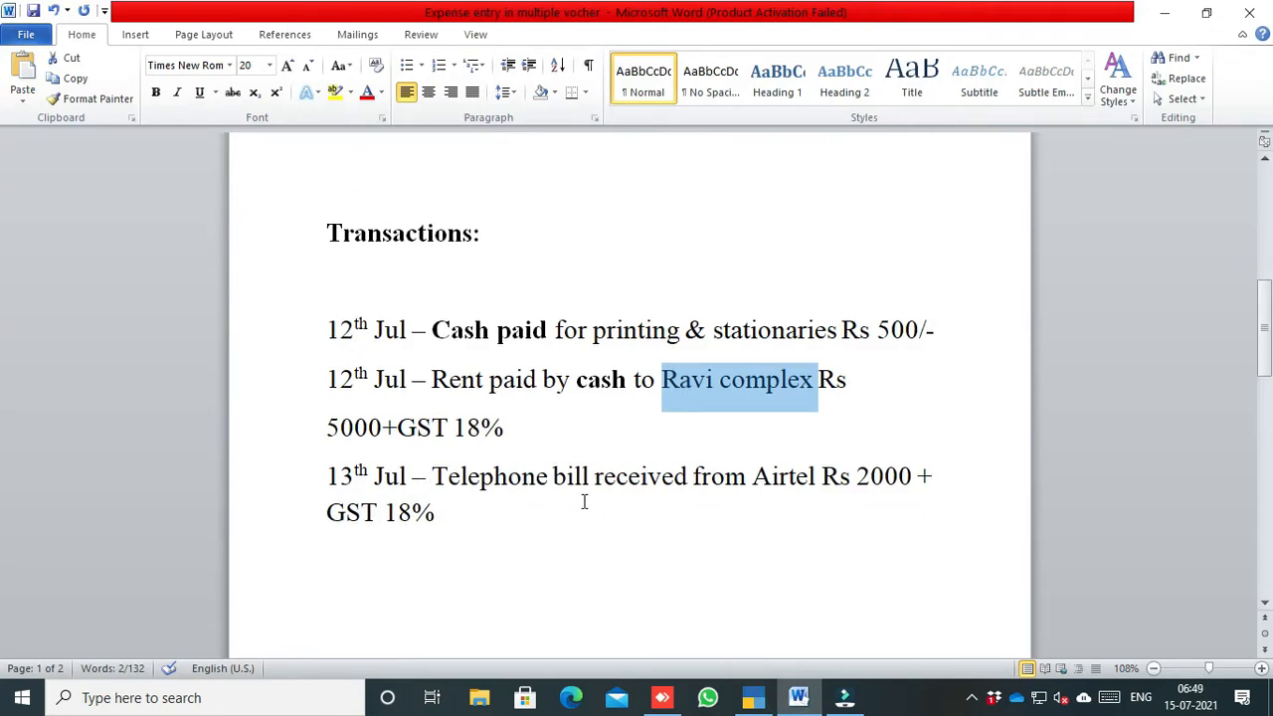
{"action": "scroll", "coordinate": [616, 472], "scroll_direction": "down", "scroll_amount": 4}
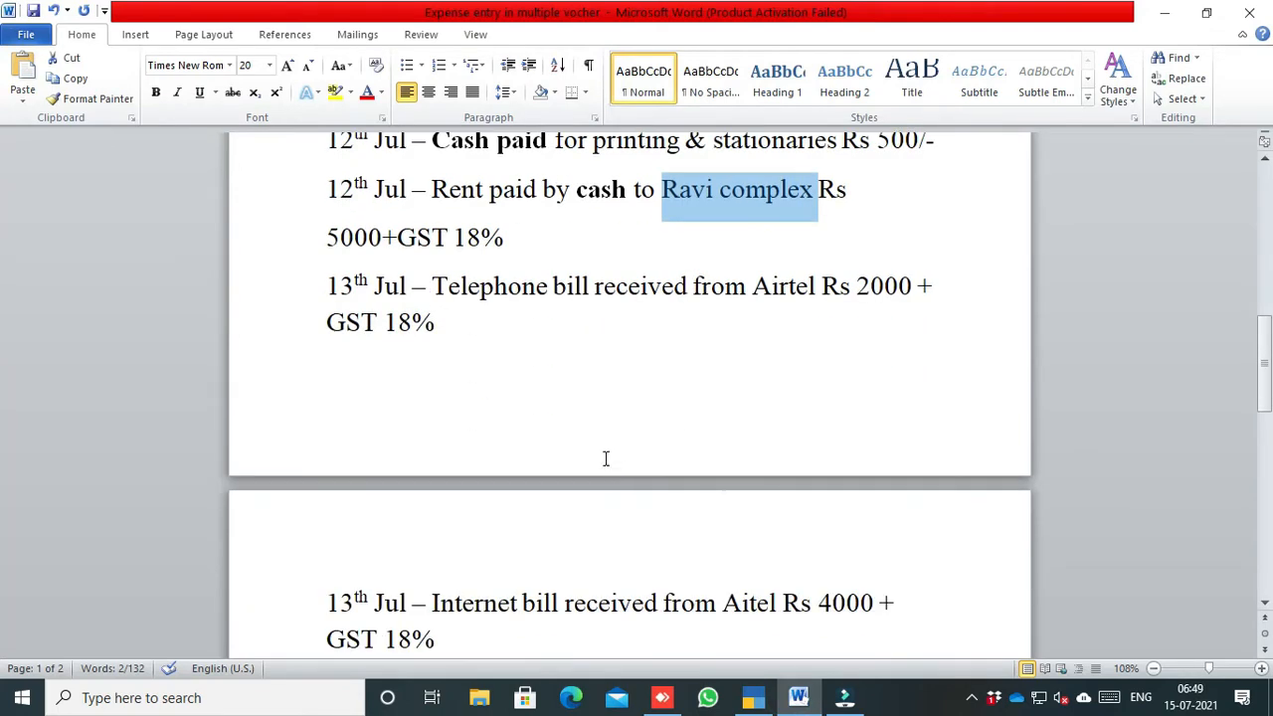
{"action": "scroll", "coordinate": [596, 447], "scroll_direction": "up", "scroll_amount": 1}
{"action": "scroll", "coordinate": [485, 417], "scroll_direction": "down", "scroll_amount": 4}
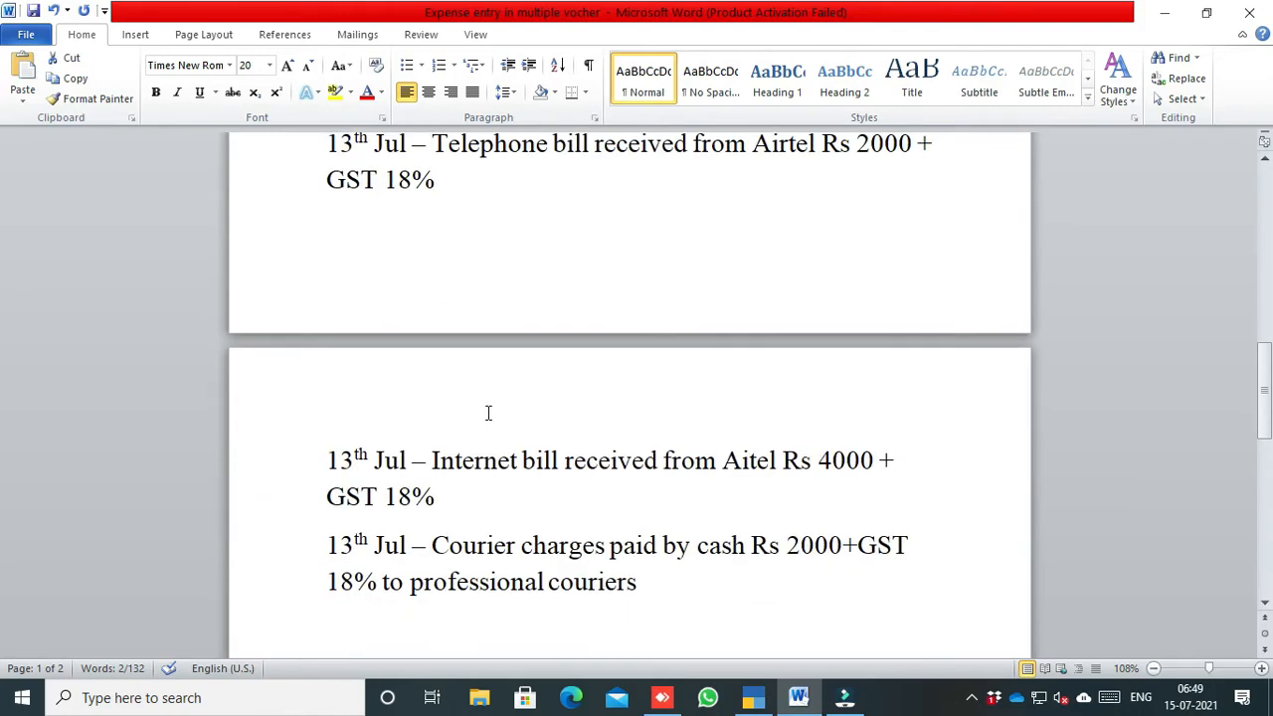
{"action": "scroll", "coordinate": [490, 417], "scroll_direction": "up", "scroll_amount": 4}
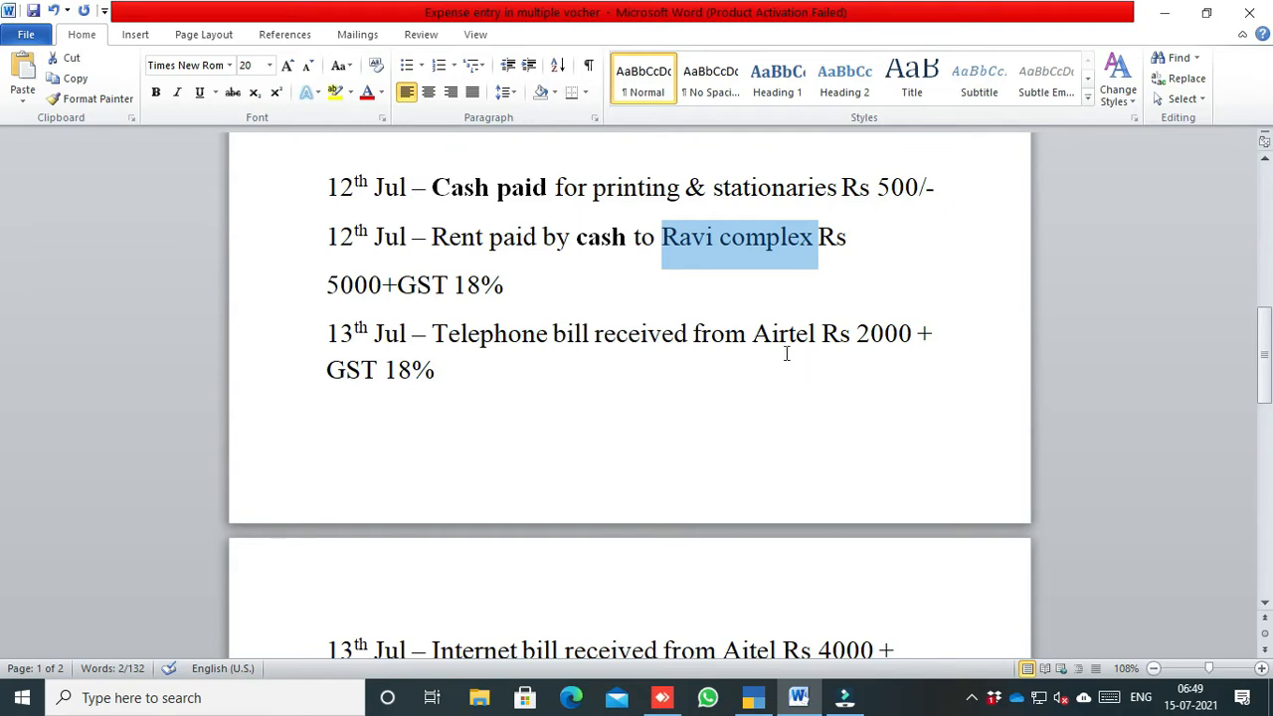
{"action": "left_click_drag", "start_coordinate": [754, 335], "coordinate": [813, 345]}
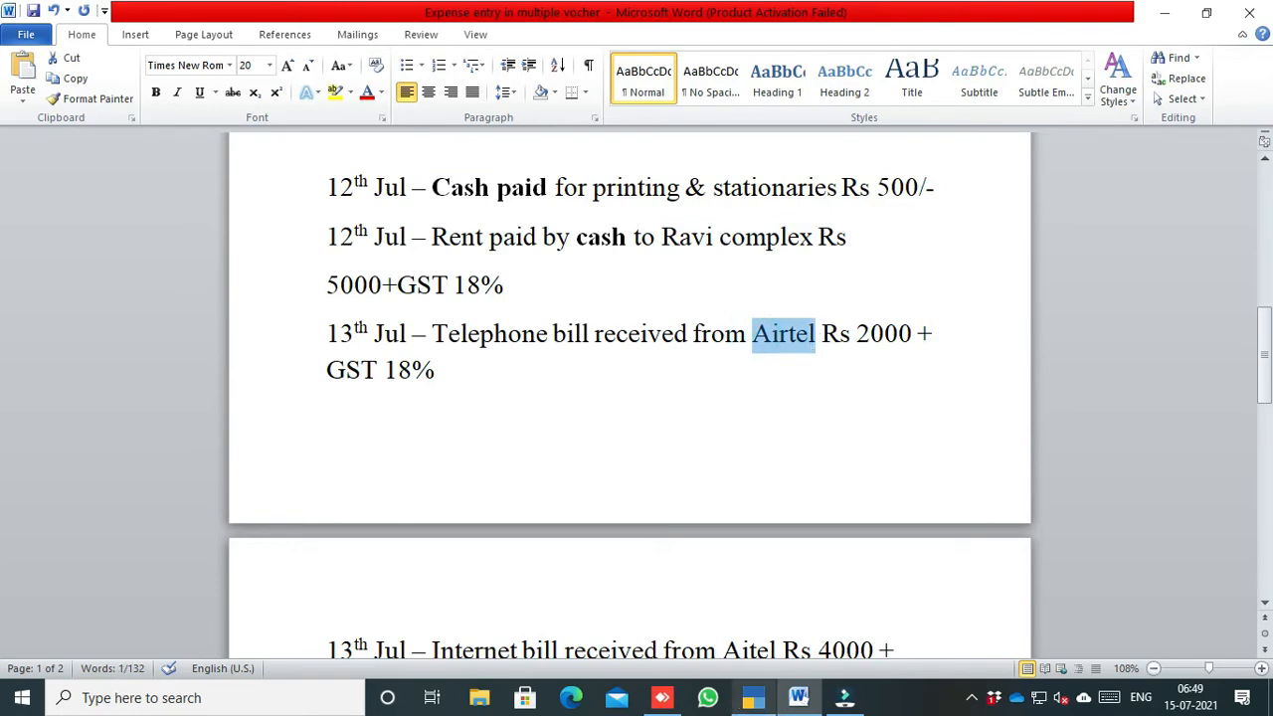
Switch back to TallyPrime and enter supplier invoice number Air/001 dated 12-Jul-21 in the new purchase voucher
{"action": "left_click", "coordinate": [752, 697]}
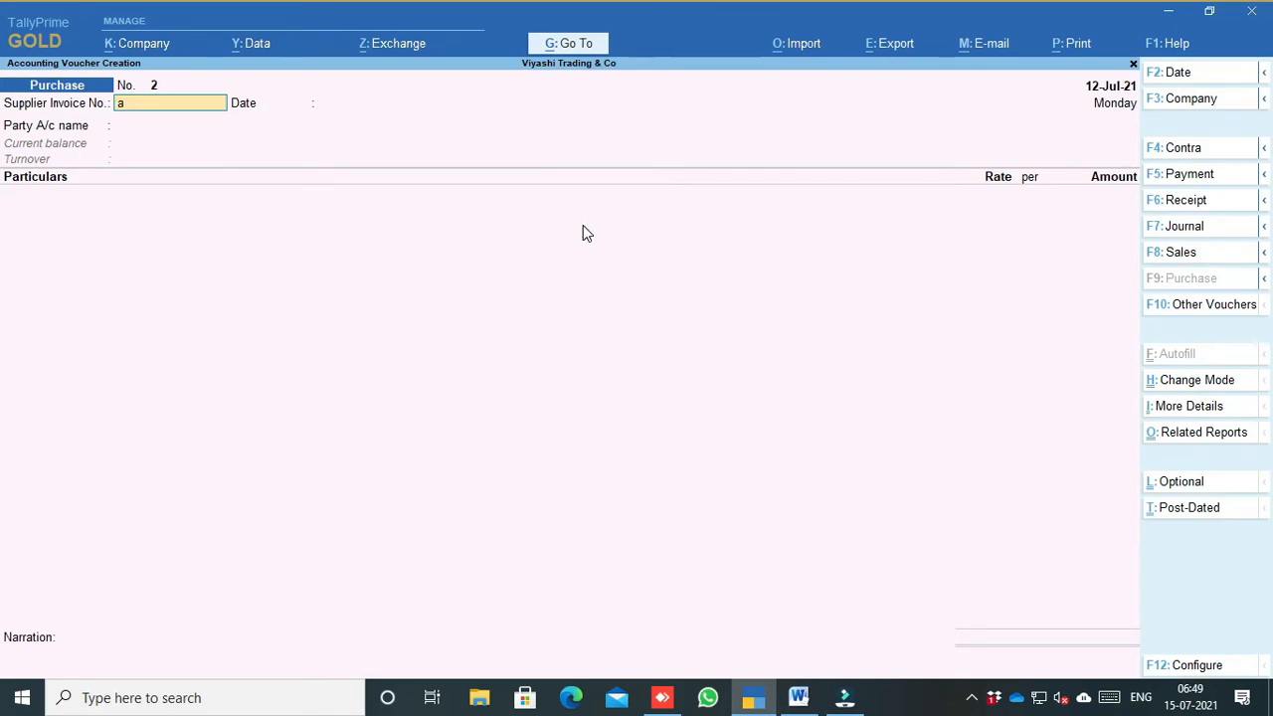
{"action": "key", "text": "BackSpace"}
{"action": "type", "text": "Air/001"}
{"action": "key", "text": "Return"}
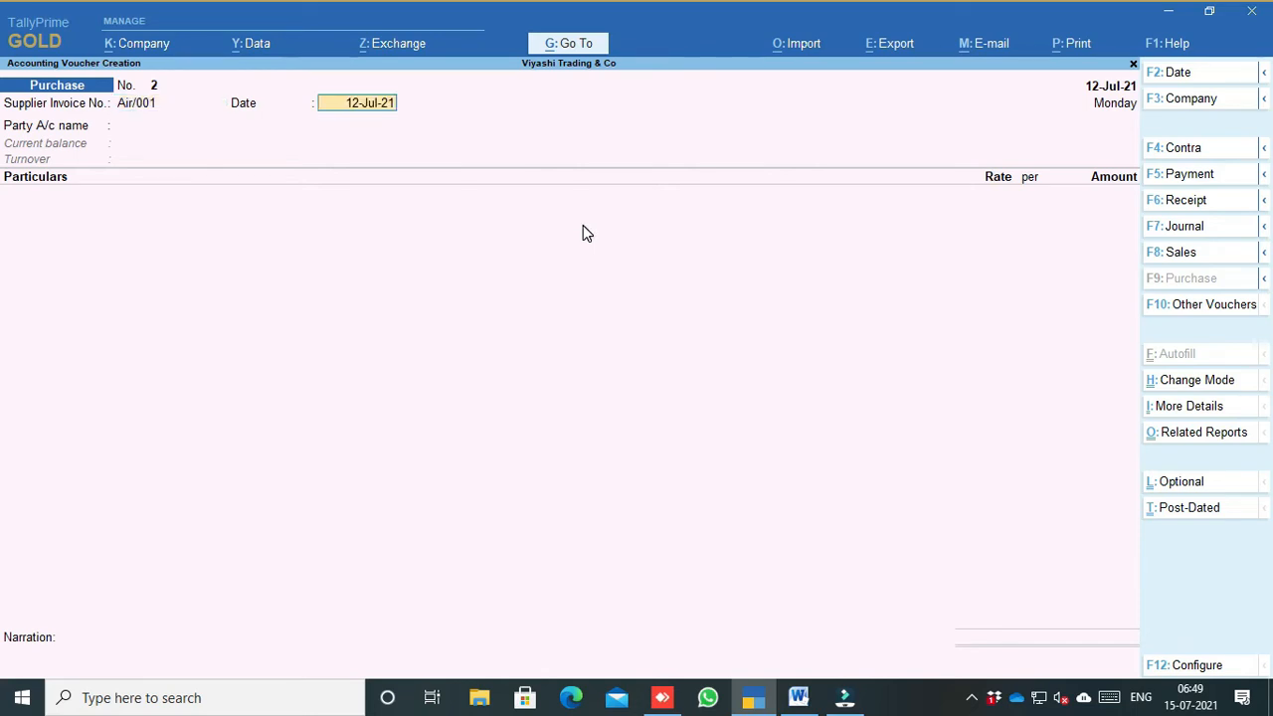
{"action": "key", "text": "Return"}
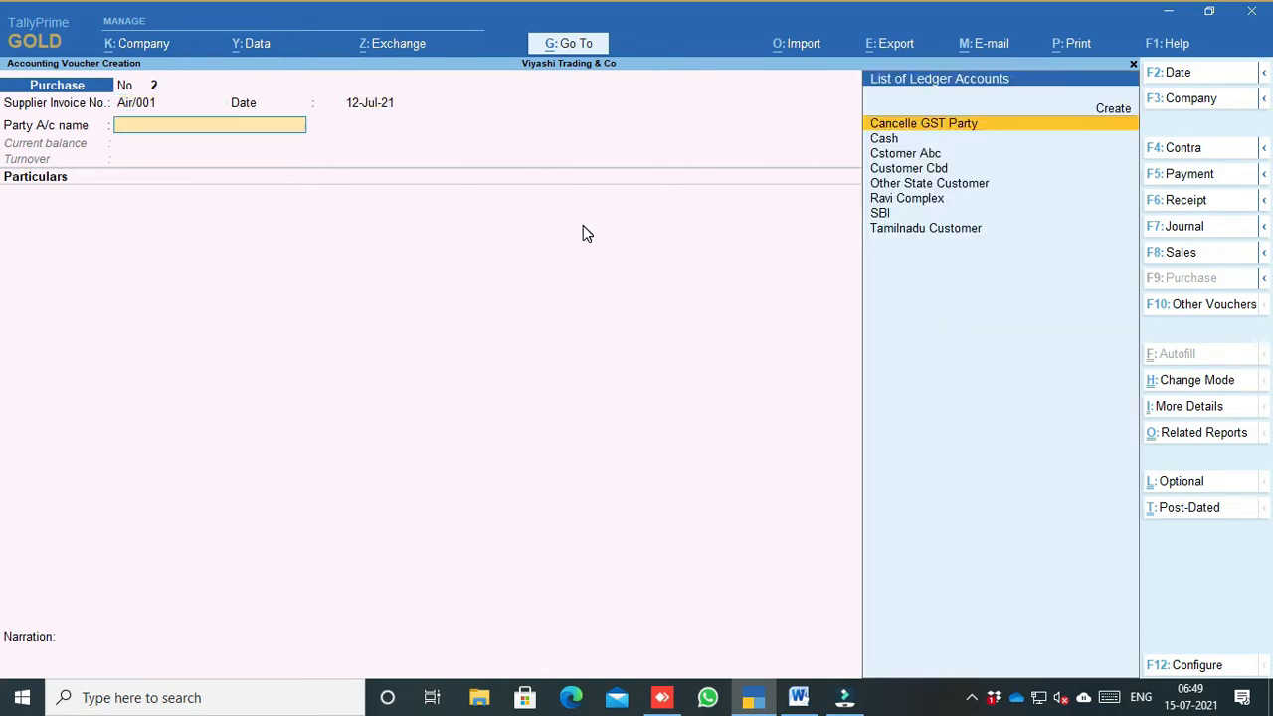
Create a party ledger named Airtel under Sundry Creditors, keeping bill-by-bill balances at Yes
{"action": "key", "text": "alt+c"}
{"action": "type", "text": "Airtel"}
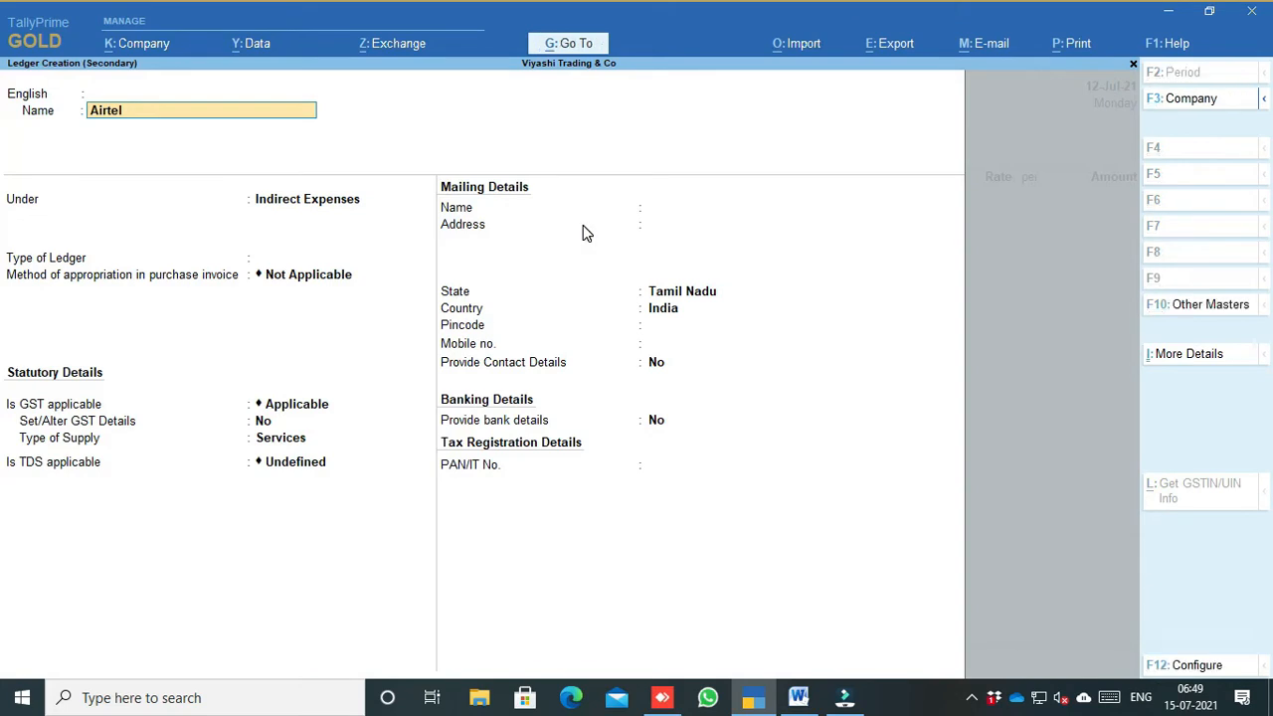
{"action": "key", "text": "Return"}
{"action": "key", "text": "Return"}
{"action": "key", "text": "Return"}
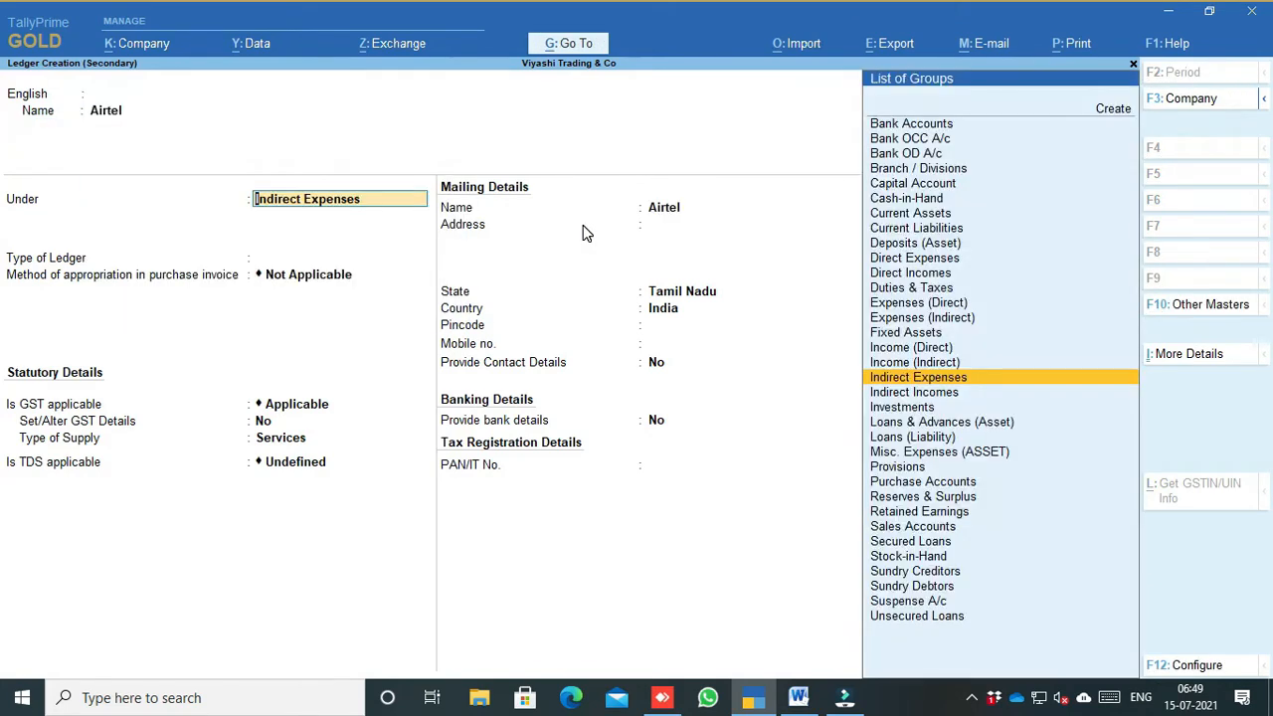
{"action": "type", "text": "Sun"}
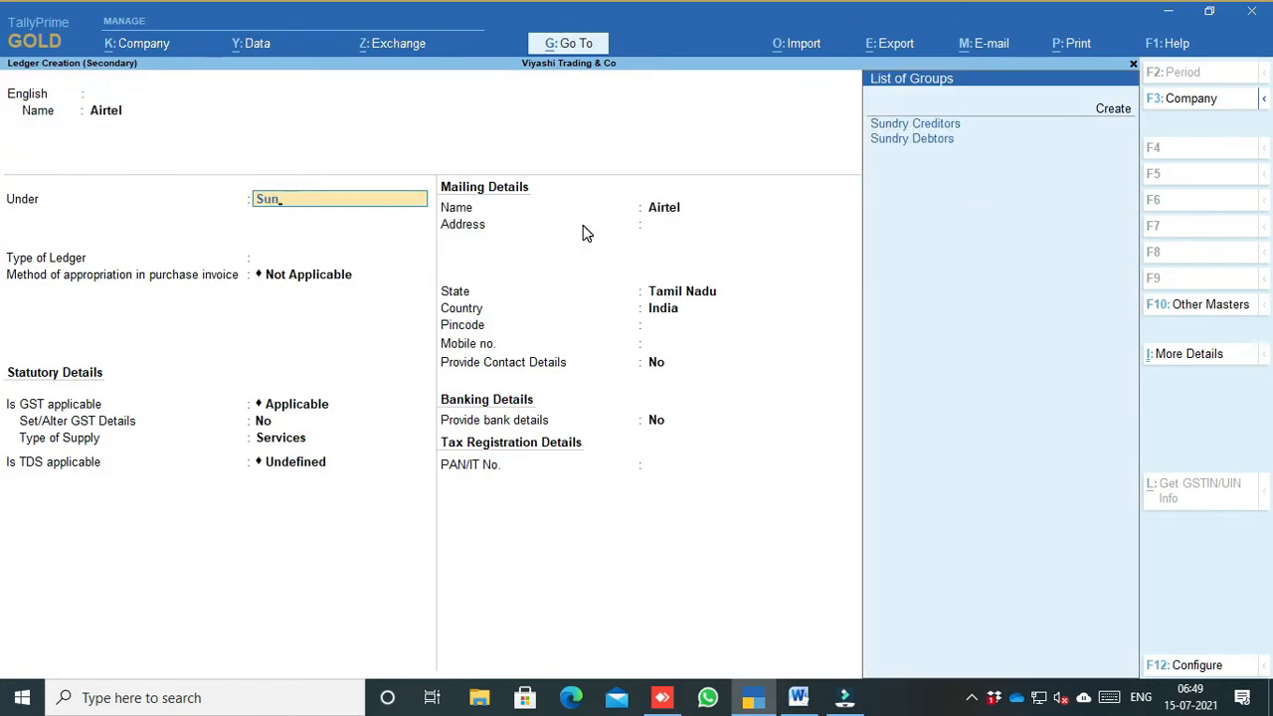
{"action": "key", "text": "Return"}
{"action": "key", "text": "Return"}
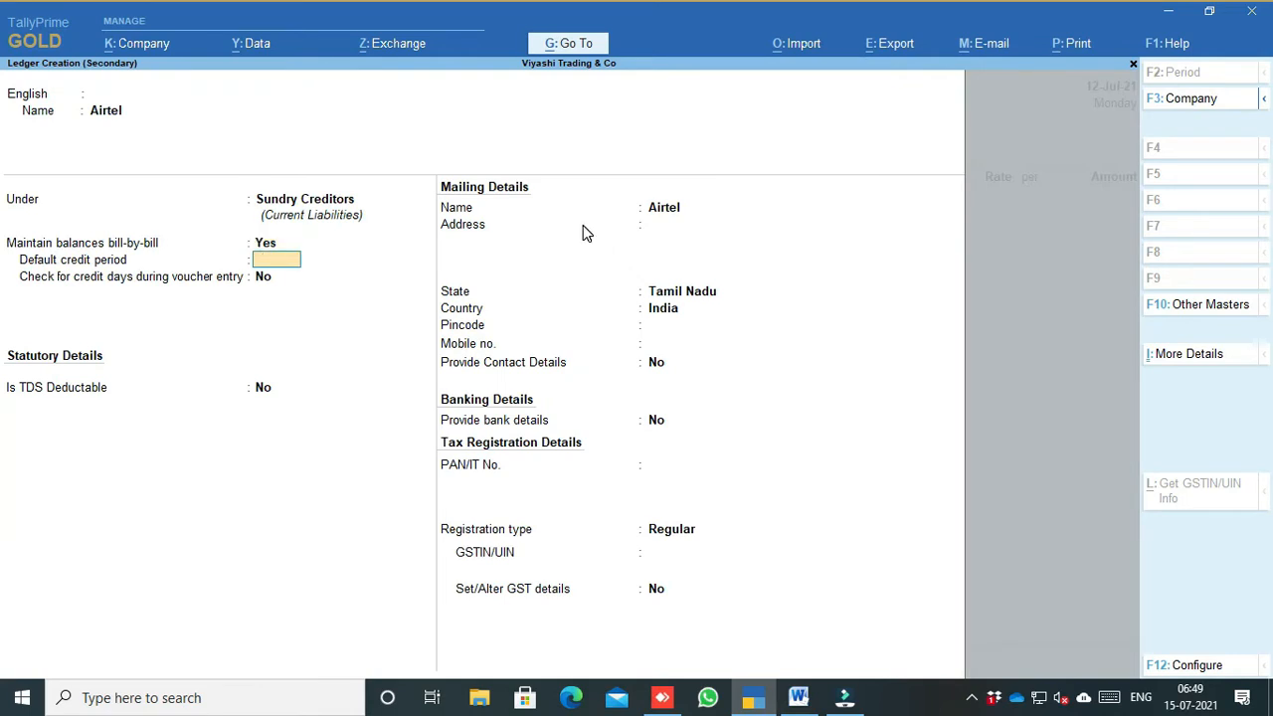
Leave the Airtel ledger's credit period blank and set its address to Coimbatore, keeping Tamil Nadu, India
{"action": "key", "text": "Return"}
{"action": "key", "text": "Return"}
{"action": "key", "text": "Return"}
{"action": "key", "text": "Return"}
{"action": "type", "text": "C"}
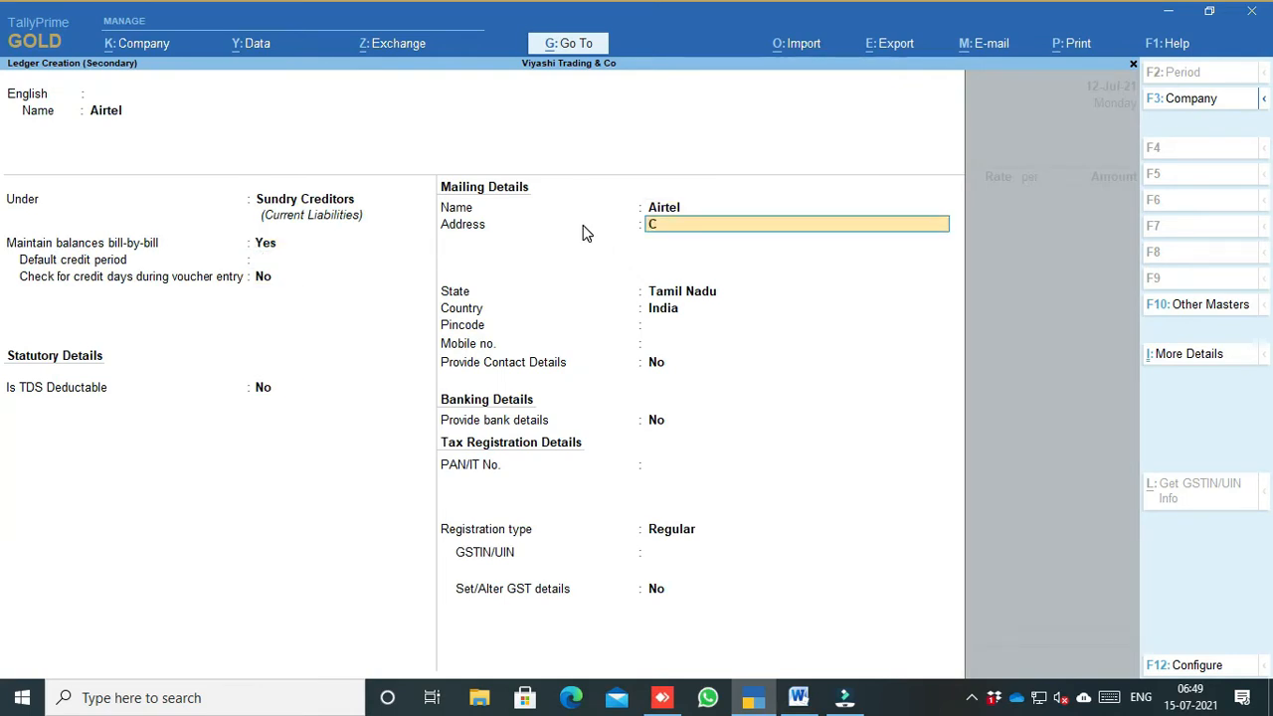
{"action": "type", "text": "oimbatore"}
{"action": "key", "text": "Return"}
{"action": "key", "text": "Return"}
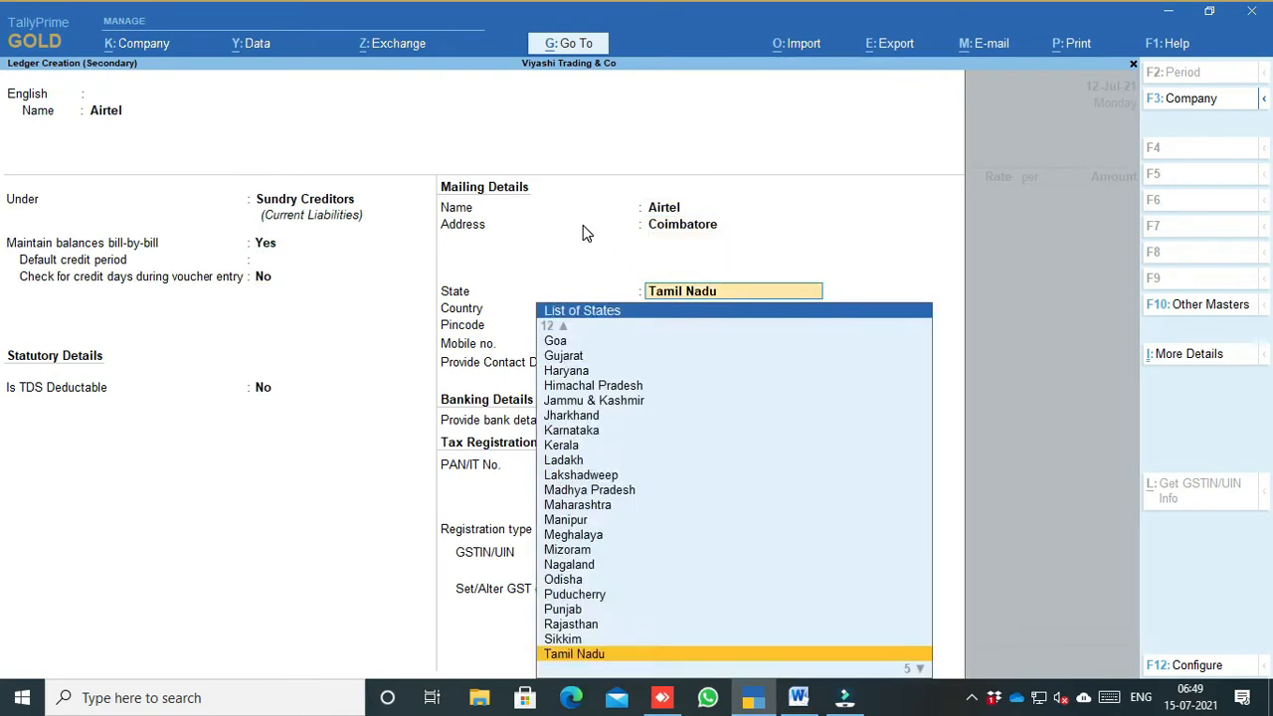
{"action": "key", "text": "Return"}
{"action": "key", "text": "Return"}
Keep the Airtel ledger's registration type as Regular, enter its GSTIN/UIN, and save the ledger
{"action": "key", "text": "Return"}
{"action": "key", "text": "Return"}
{"action": "key", "text": "Return"}
{"action": "key", "text": "Return"}
{"action": "key", "text": "Return"}
{"action": "key", "text": "Return"}
{"action": "type", "text": "33"}
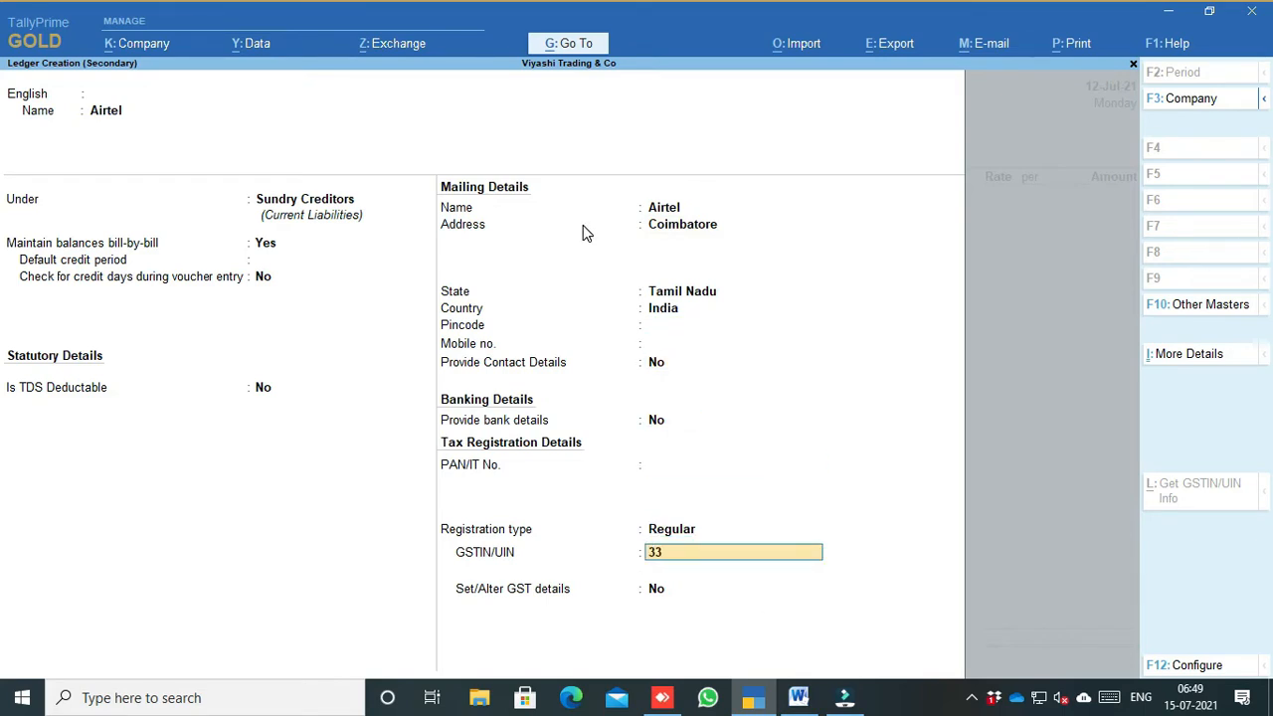
{"action": "key", "text": "BackSpace"}
{"action": "key", "text": "BackSpace"}
{"action": "key", "text": "BackSpace"}
{"action": "key", "text": "BackSpace"}
{"action": "key", "text": "BackSpace"}
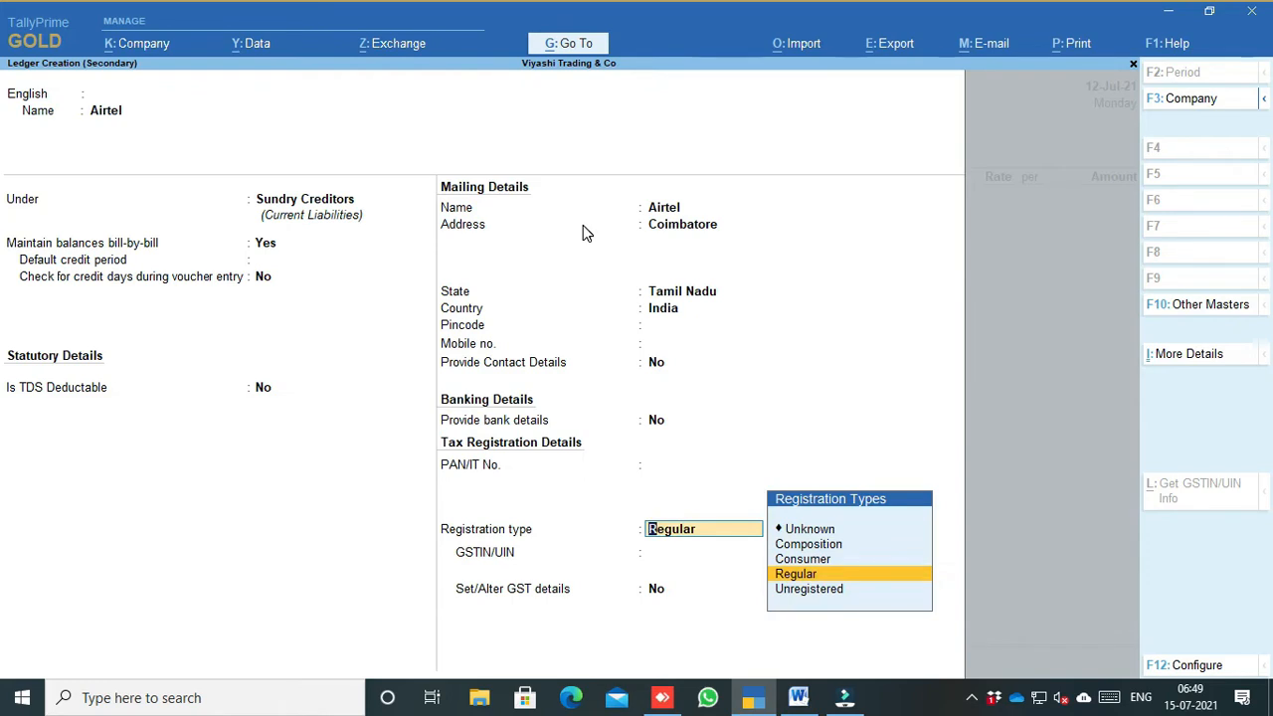
{"action": "key", "text": "Return"}
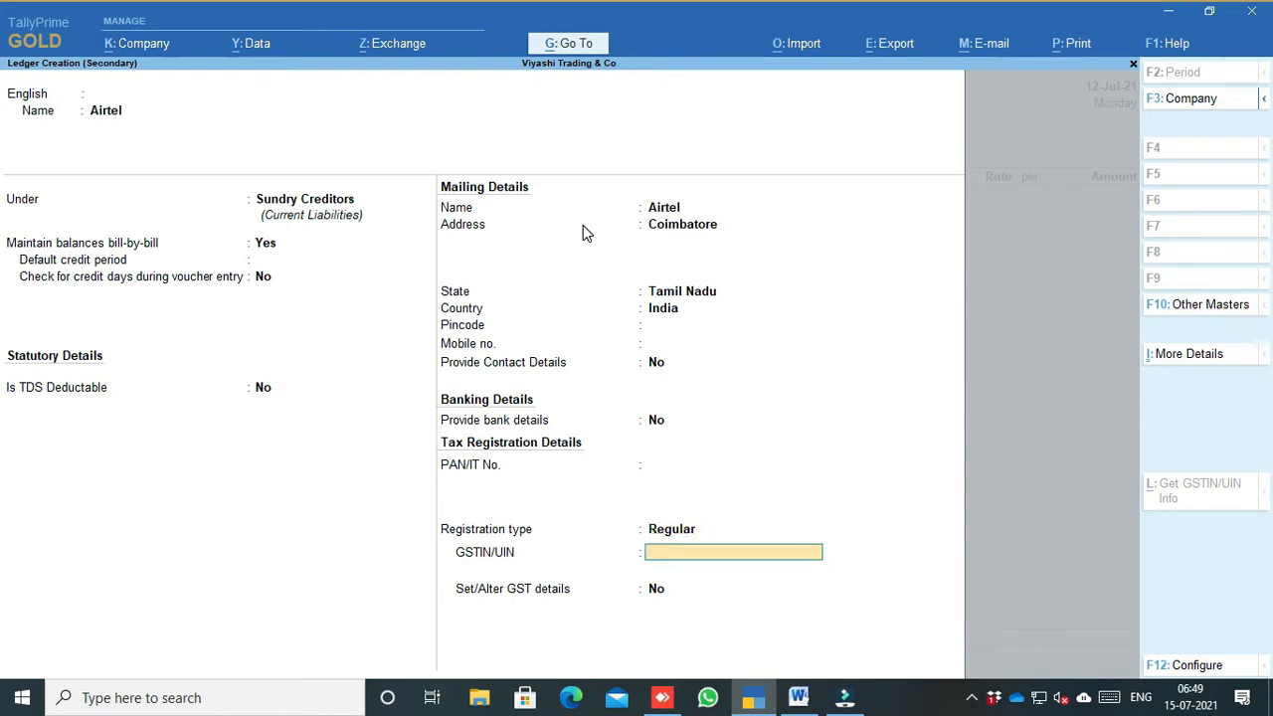
{"action": "type", "text": "33AAACY1234A1Z3"}
{"action": "key", "text": "Return"}
{"action": "key", "text": "Return"}
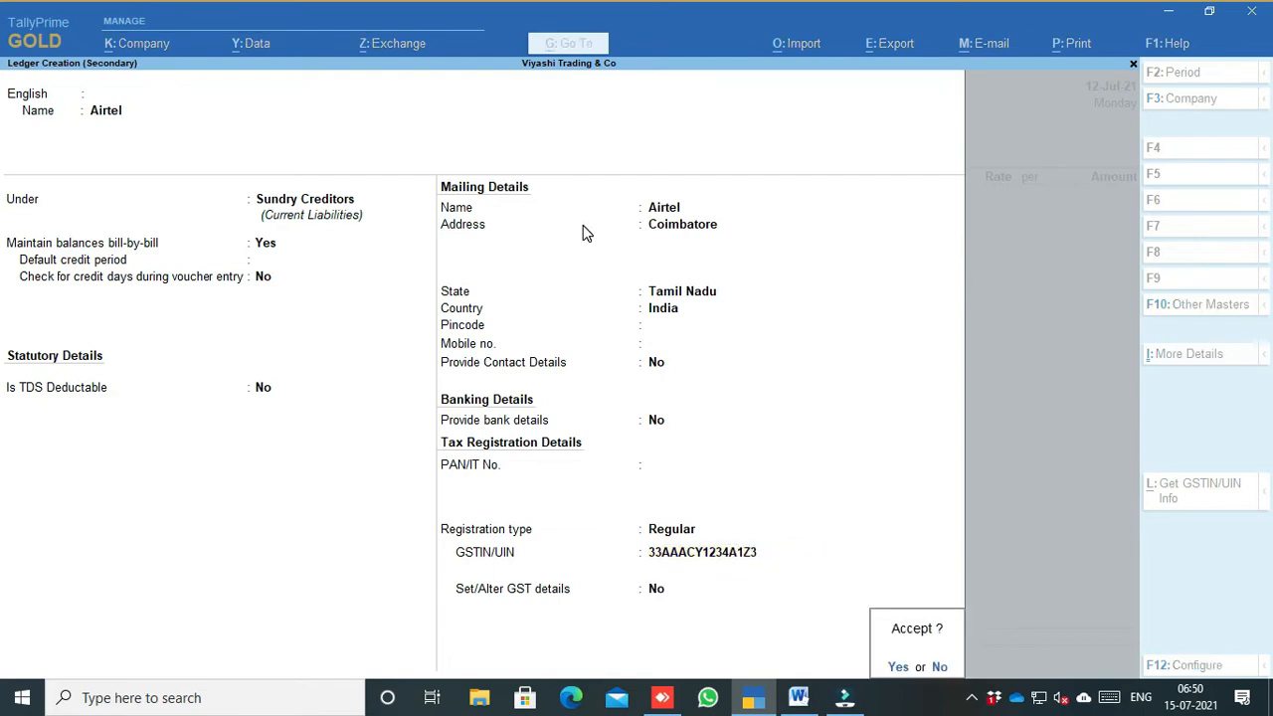
{"action": "key", "text": "Return"}
Use Airtel as the purchase voucher's party and accept its supplementary and party details as filled in
{"action": "key", "text": "Return"}
{"action": "key", "text": "ctrl+a"}
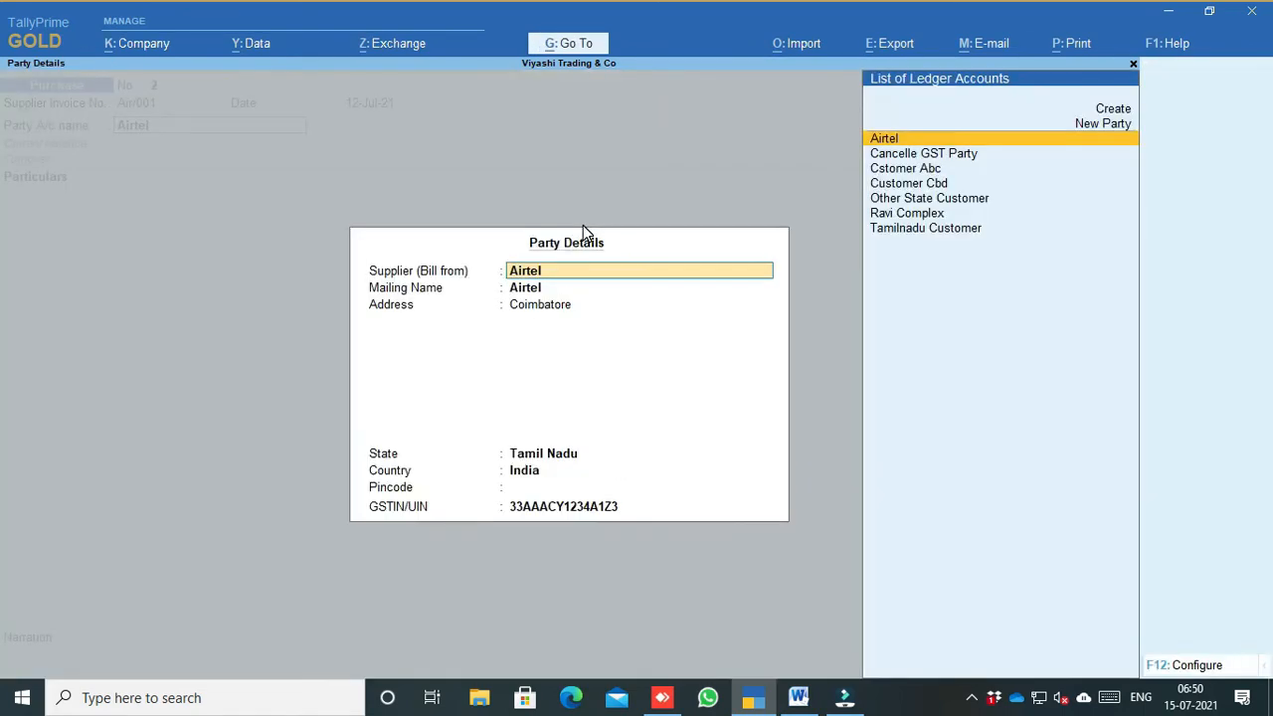
{"action": "key", "text": "ctrl+a"}
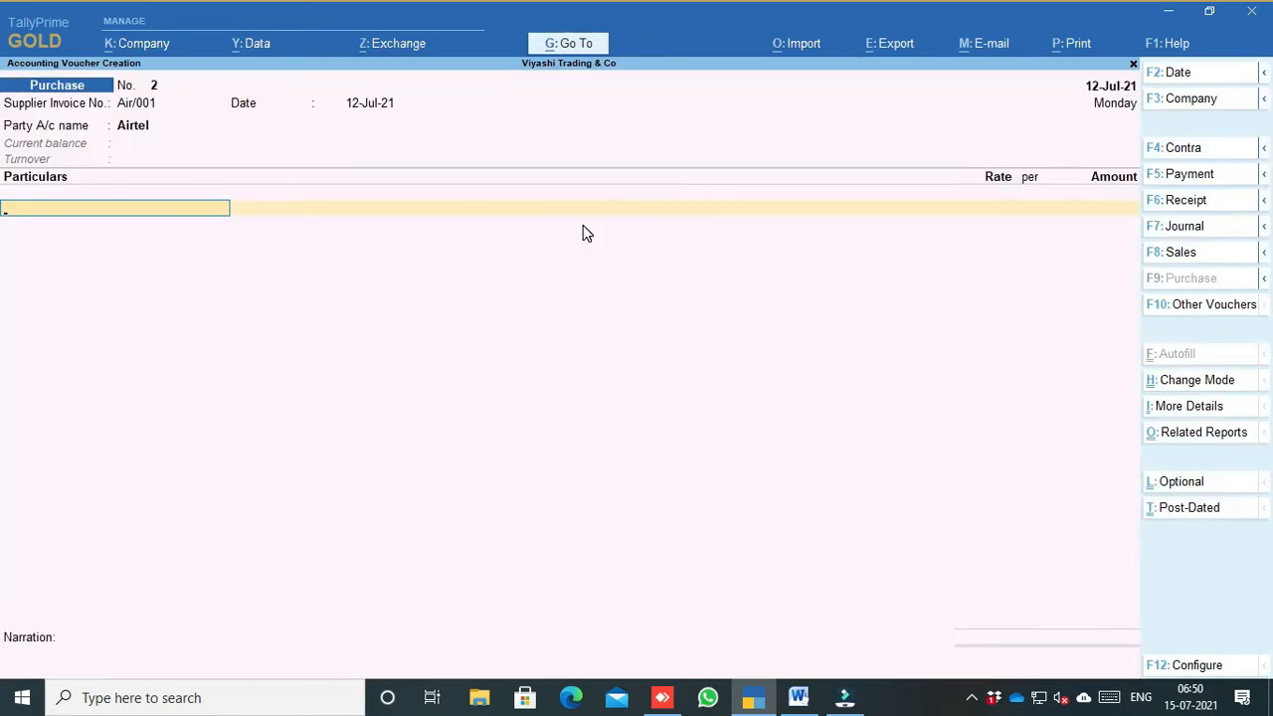
Start a new ledger from the particulars line and name it Telephone Charge, without an alias
{"action": "key", "text": "alt+c"}
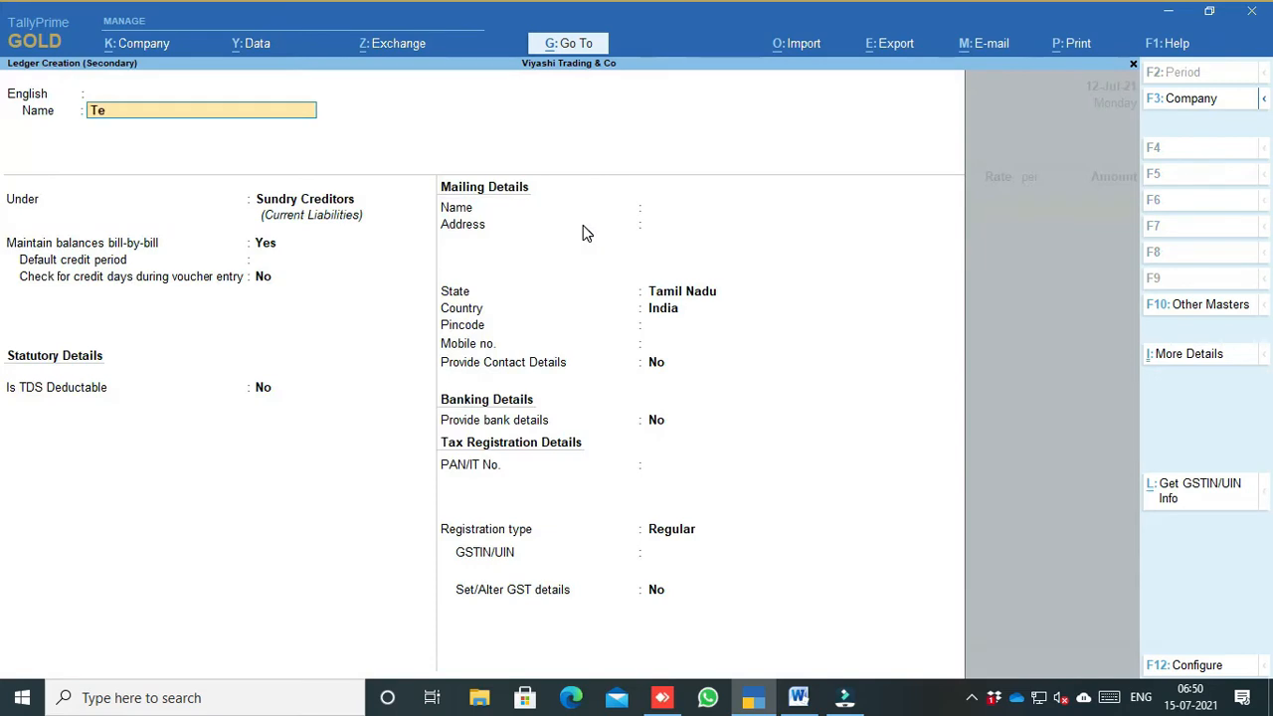
{"action": "type", "text": "Telephone Charegs"}
{"action": "key", "text": "Return"}
{"action": "key", "text": "BackSpace"}
{"action": "key", "text": "BackSpace"}
{"action": "key", "text": "BackSpace"}
{"action": "key", "text": "BackSpace"}
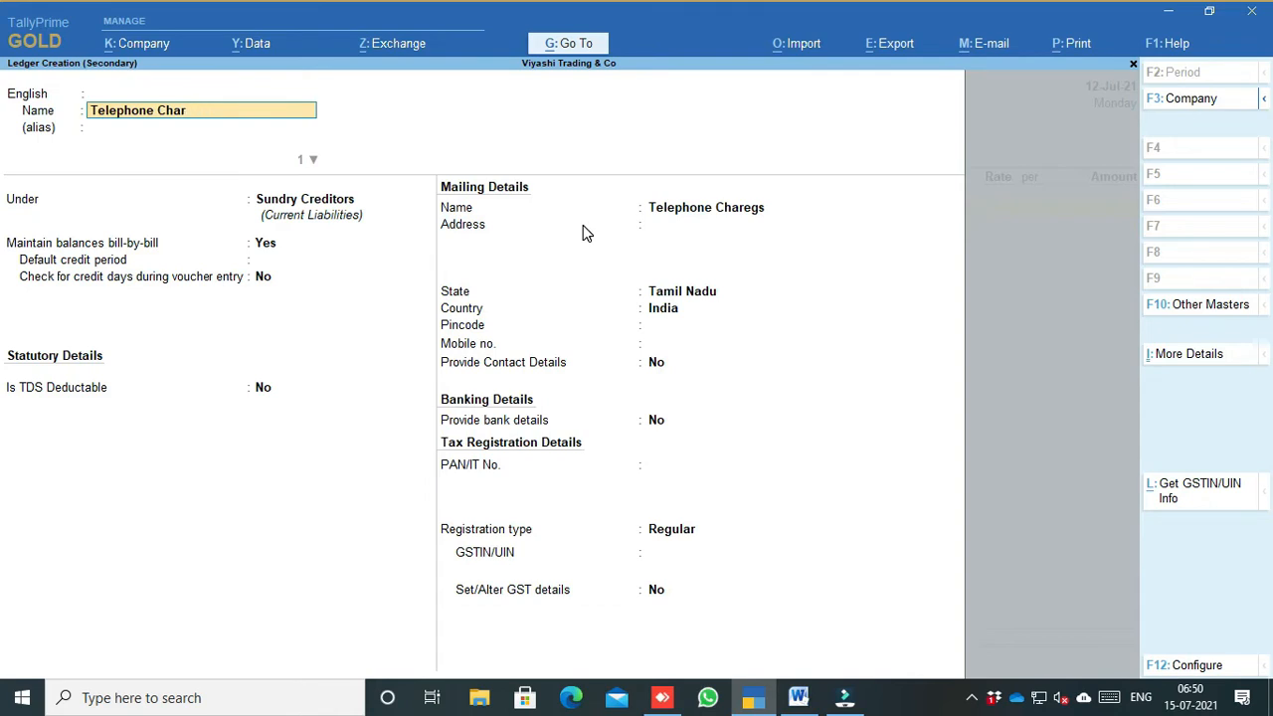
{"action": "type", "text": "ge"}
{"action": "key", "text": "Return"}
{"action": "key", "text": "Return"}
{"action": "key", "text": "Return"}
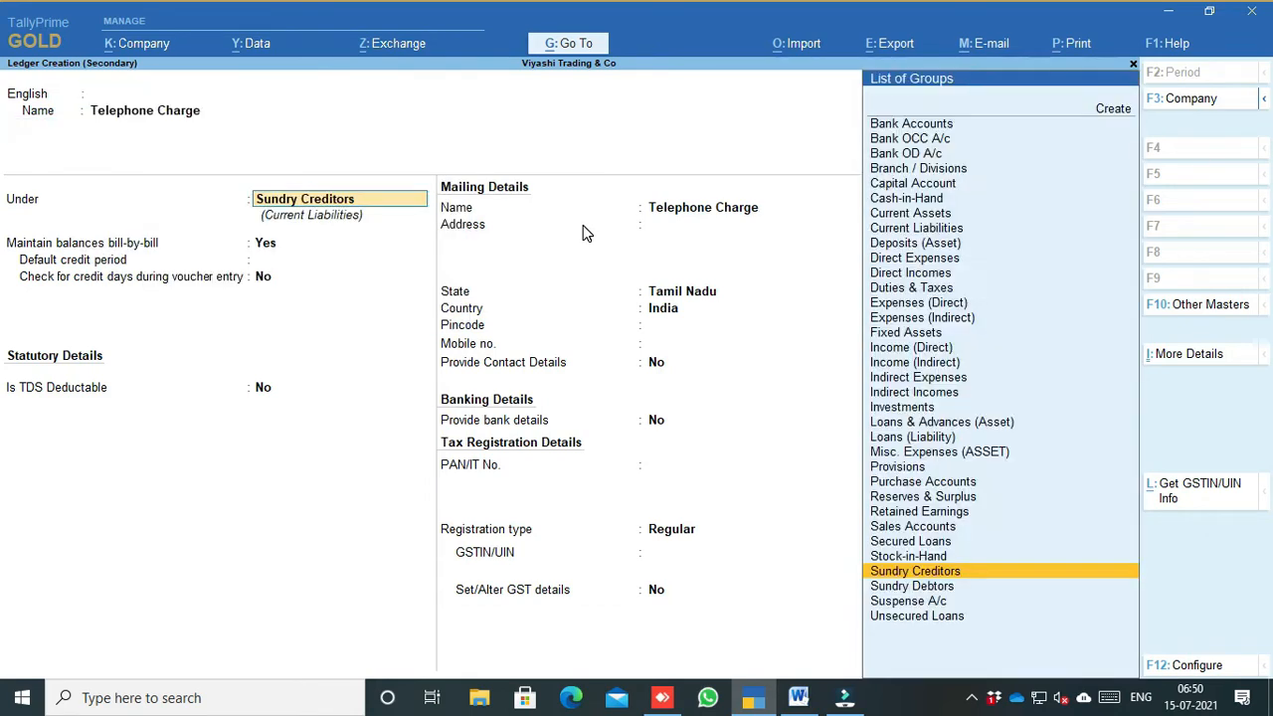
Place the Telephone Charge ledger under Indirect Expenses, keeping its ledger type Not Applicable and GST Applicable
{"action": "type", "text": "In"}
{"action": "key", "text": "Down"}
{"action": "key", "text": "Down"}
{"action": "key", "text": "Down"}
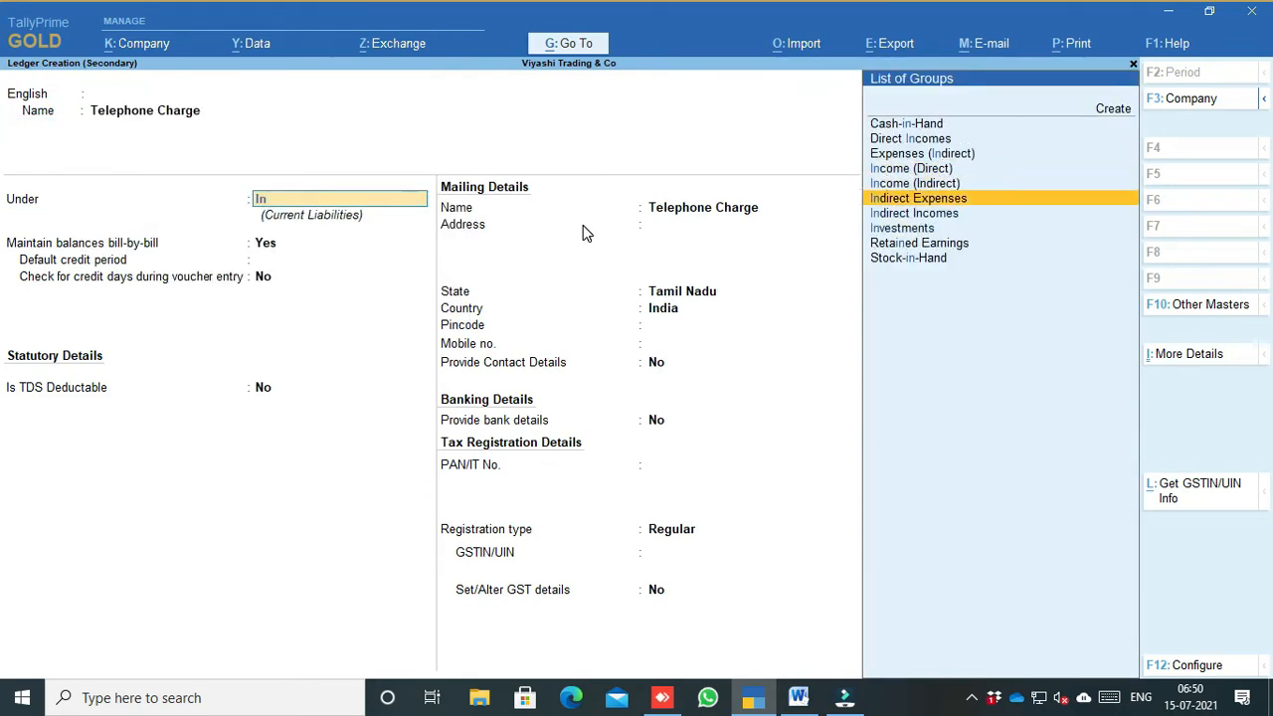
{"action": "key", "text": "Return"}
{"action": "key", "text": "Return"}
{"action": "key", "text": "Return"}
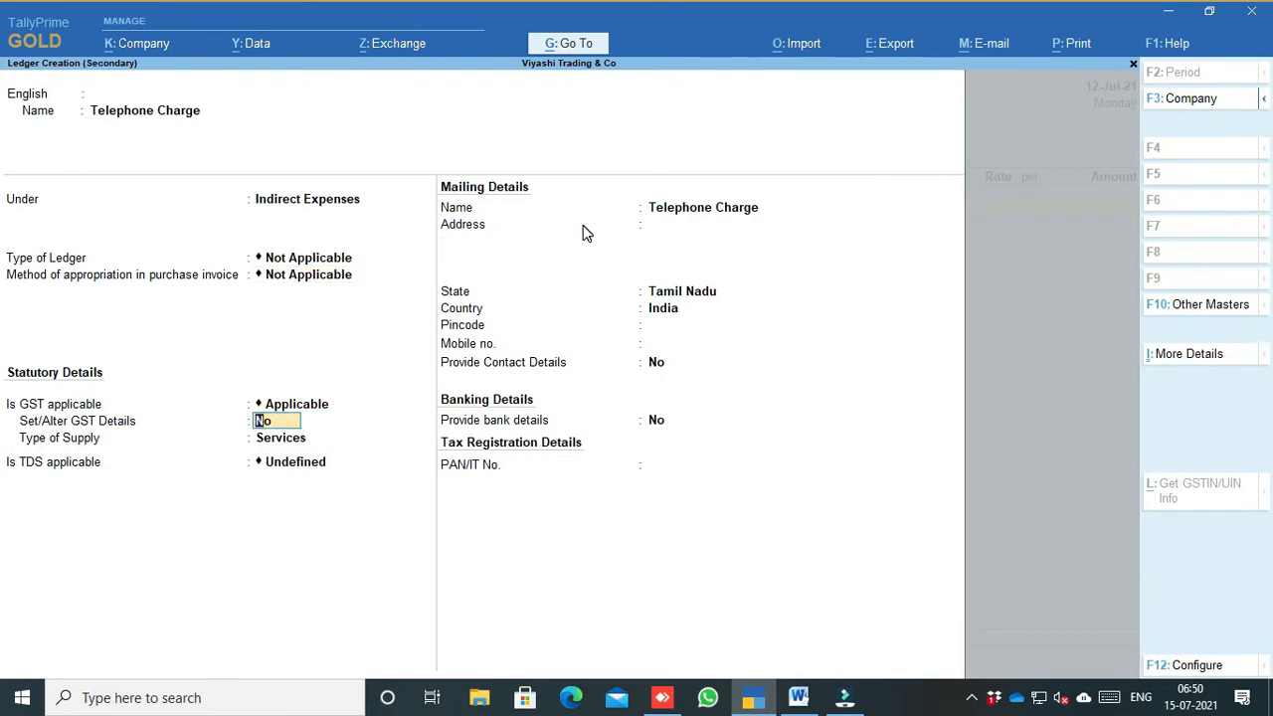
Enable GST details for the Telephone Charge ledger, with HSN/SAC 9989 and taxability set to Taxable
{"action": "key", "text": "y"}
{"action": "key", "text": "Return"}
{"action": "key", "text": "Return"}
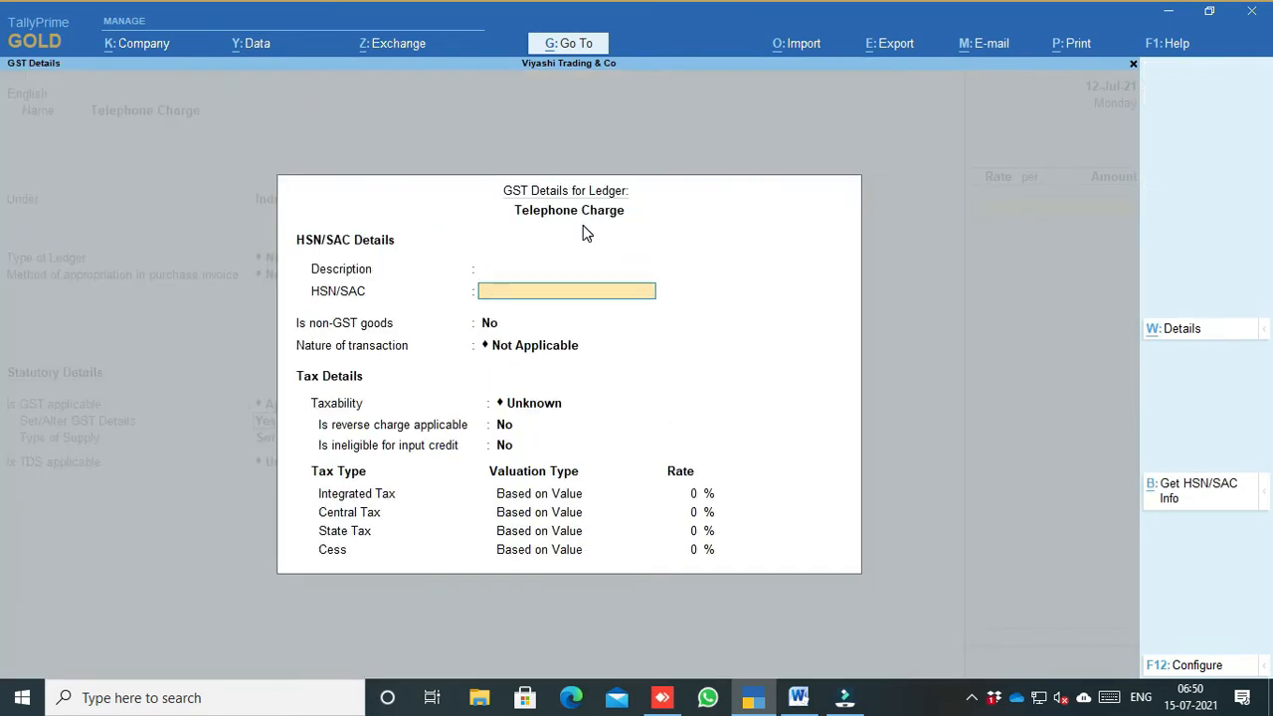
{"action": "type", "text": "9989"}
{"action": "key", "text": "Return"}
{"action": "key", "text": "Return"}
{"action": "key", "text": "Return"}
{"action": "type", "text": "T"}
{"action": "key", "text": "Return"}
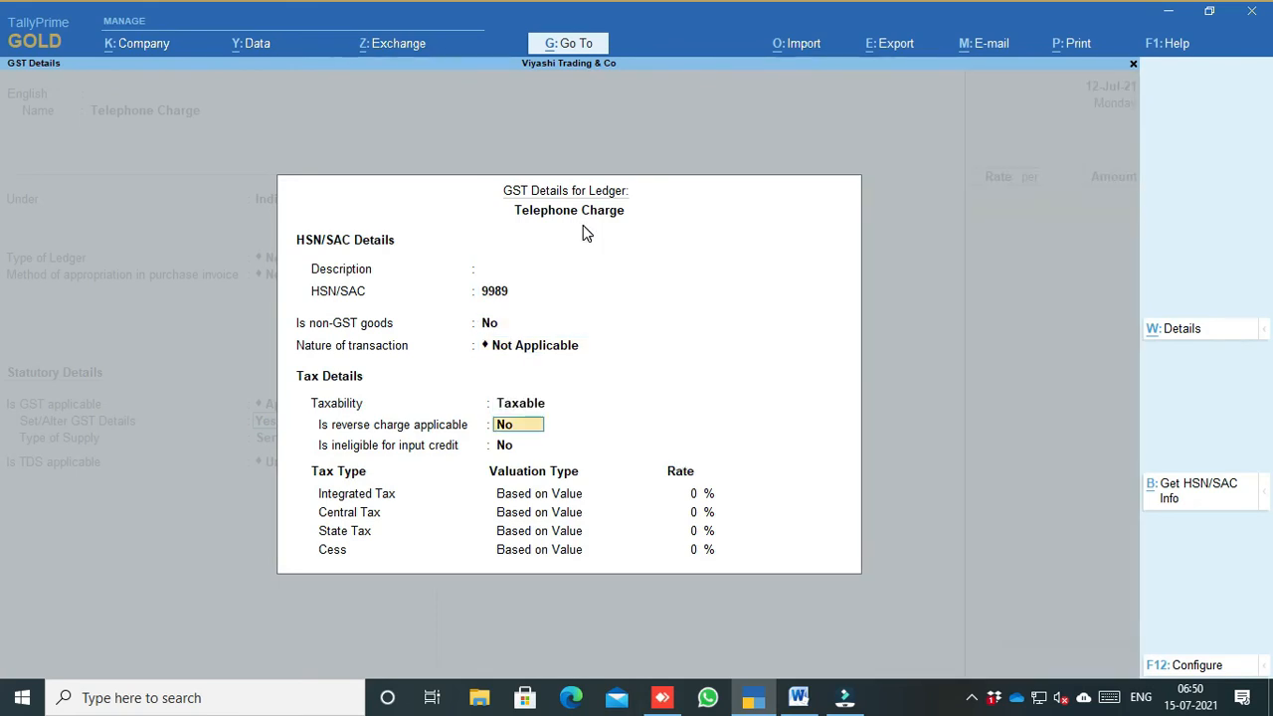
Set the Telephone Charge ledger's integrated tax rate to 18% and accept the GST details with reverse charge at No
{"action": "key", "text": "Return"}
{"action": "key", "text": "Return"}
{"action": "type", "text": "18"}
{"action": "key", "text": "Return"}
{"action": "key", "text": "Return"}
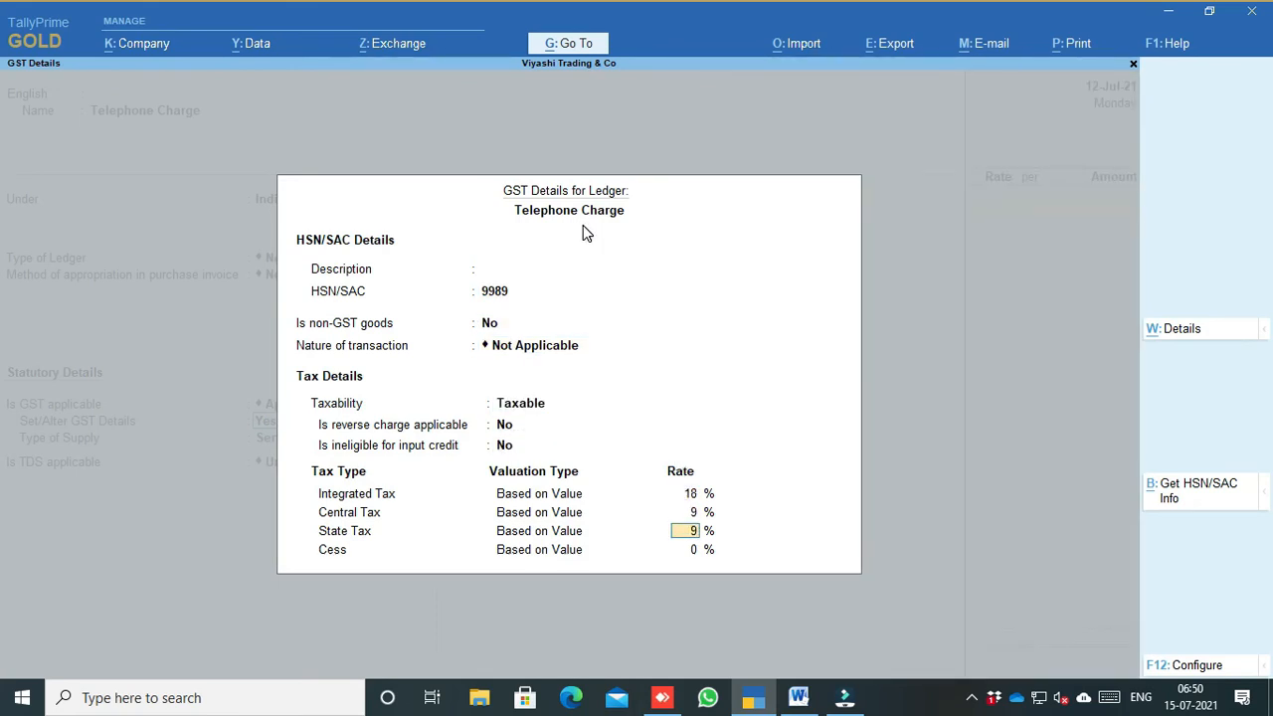
{"action": "key", "text": "Return"}
{"action": "key", "text": "Return"}
Keep Services as the Telephone Charge ledger's type of supply, set TDS to Not Applicable, and save the ledger
{"action": "key", "text": "Return"}
{"action": "key", "text": "space"}
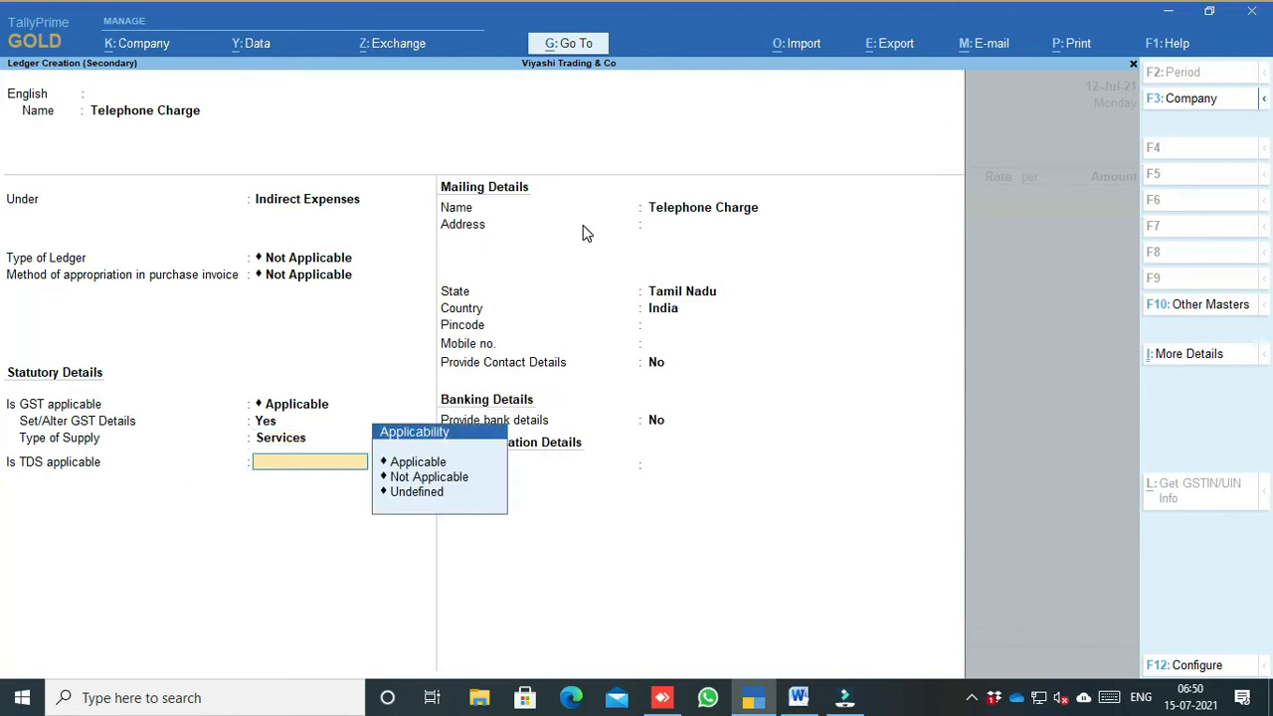
{"action": "key", "text": "Down"}
{"action": "key", "text": "Return"}
{"action": "key", "text": "Return"}
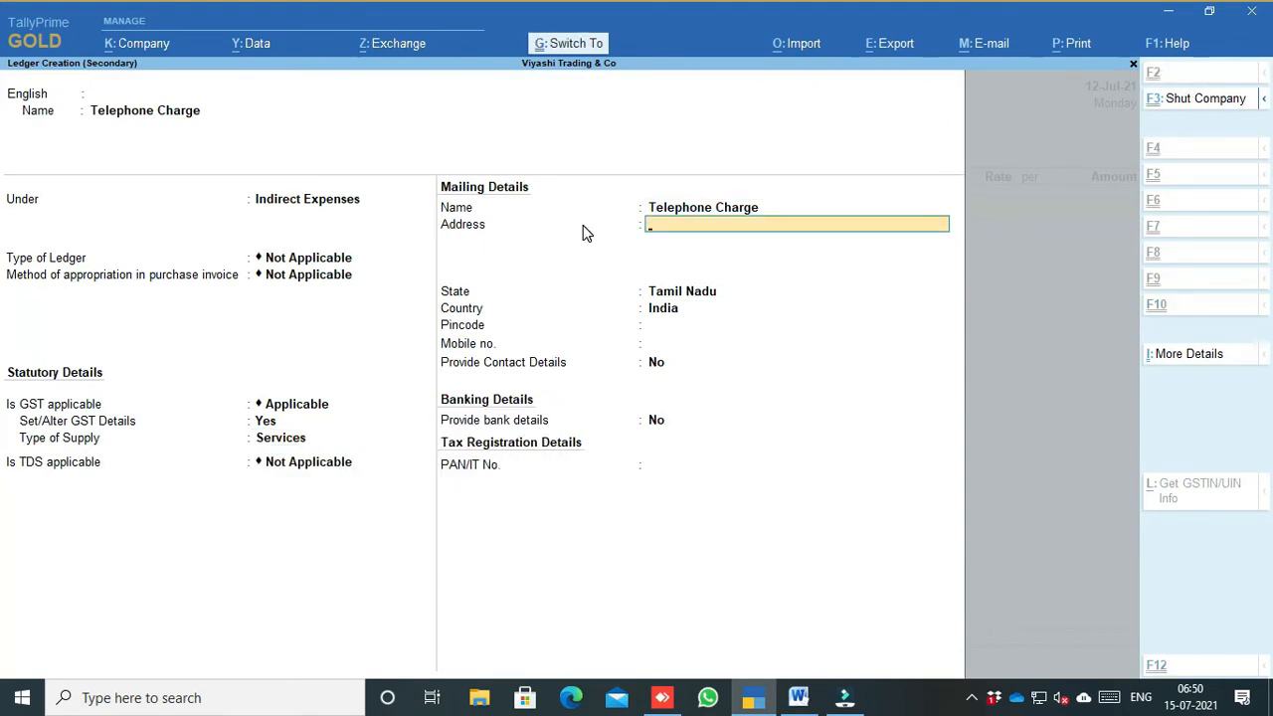
{"action": "key", "text": "ctrl+a"}
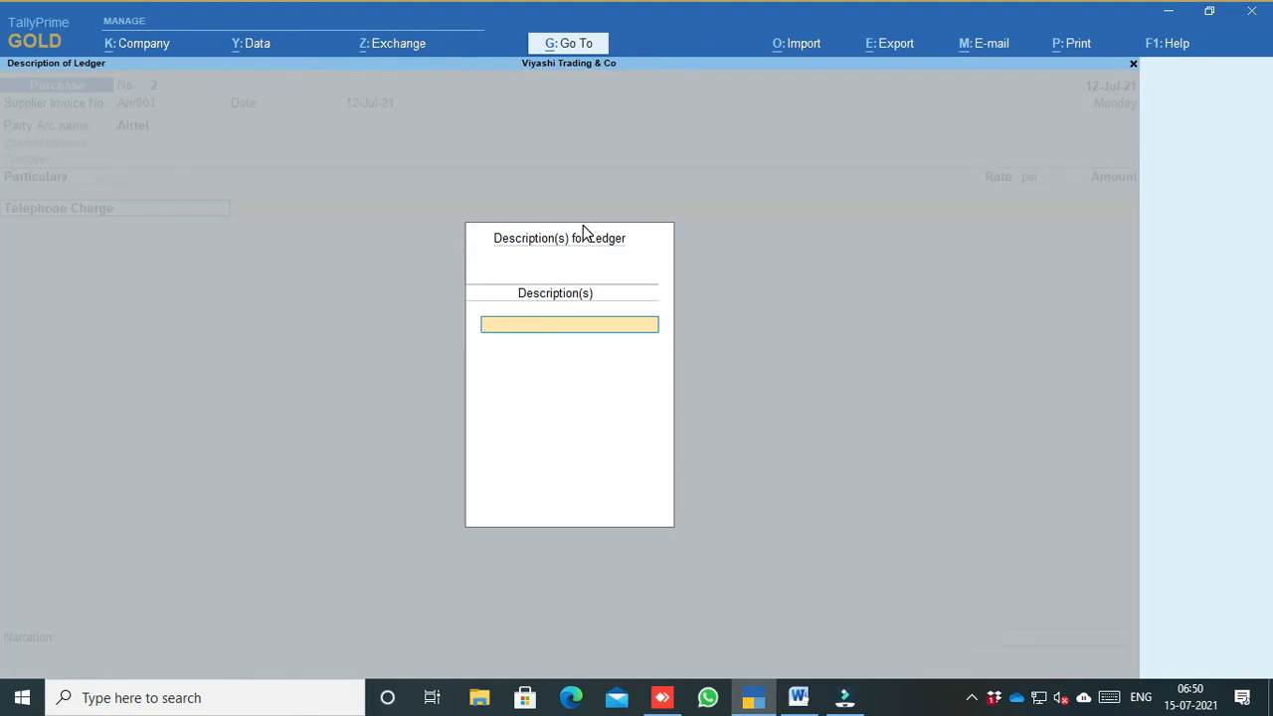
Skip the ledger description, check the Airtel telephone bill in the Word document, and enter 2000 as the Telephone Charge amount
{"action": "key", "text": "Return"}
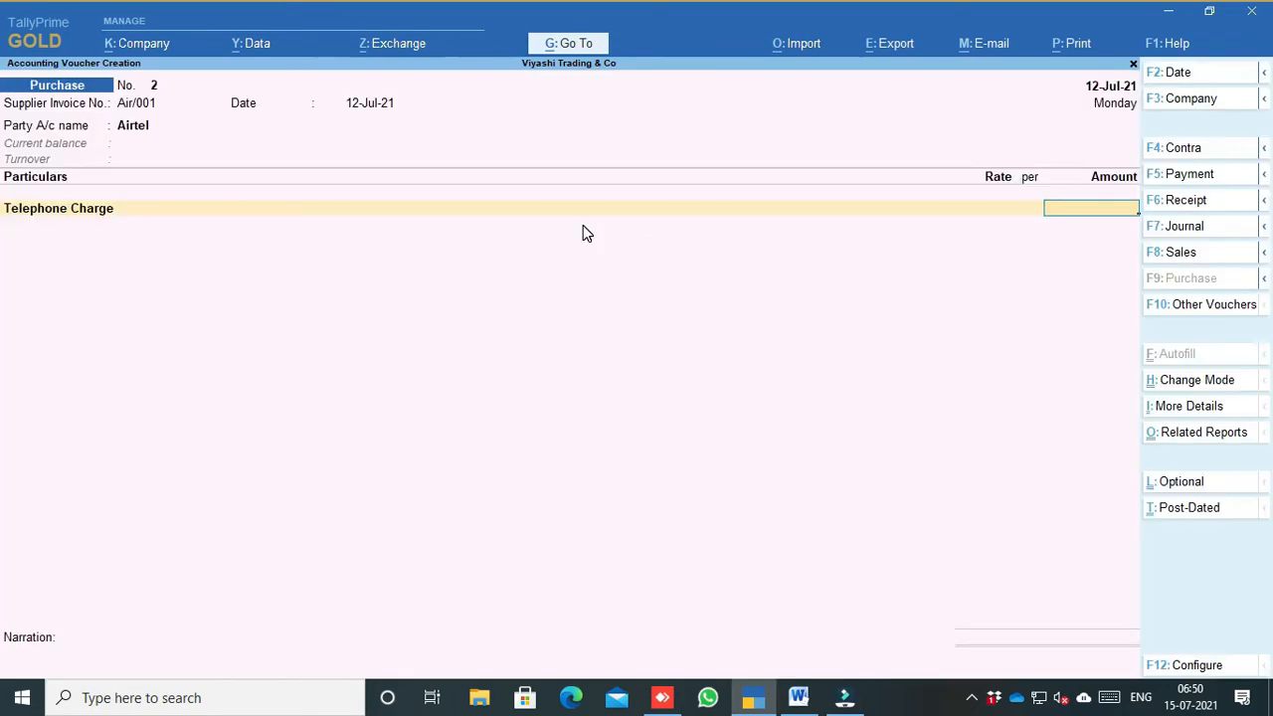
{"action": "left_click", "coordinate": [799, 698]}
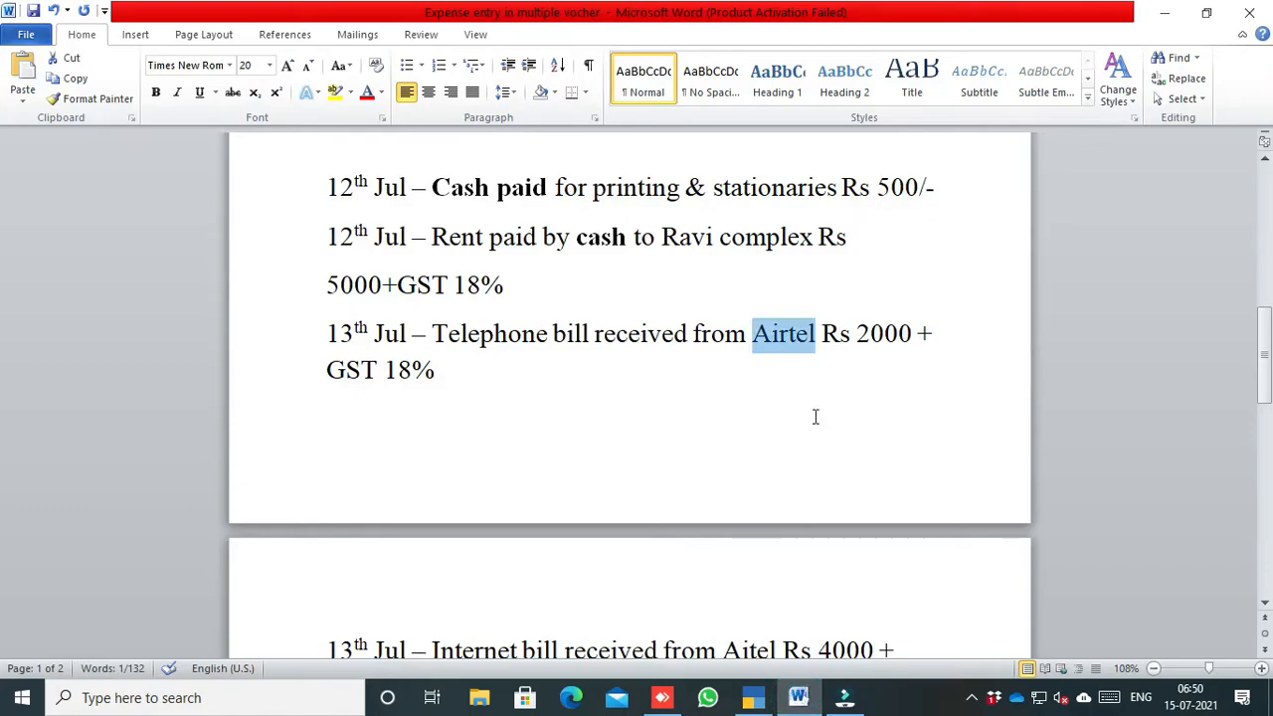
{"action": "left_click", "coordinate": [752, 701]}
{"action": "type", "text": "2000"}
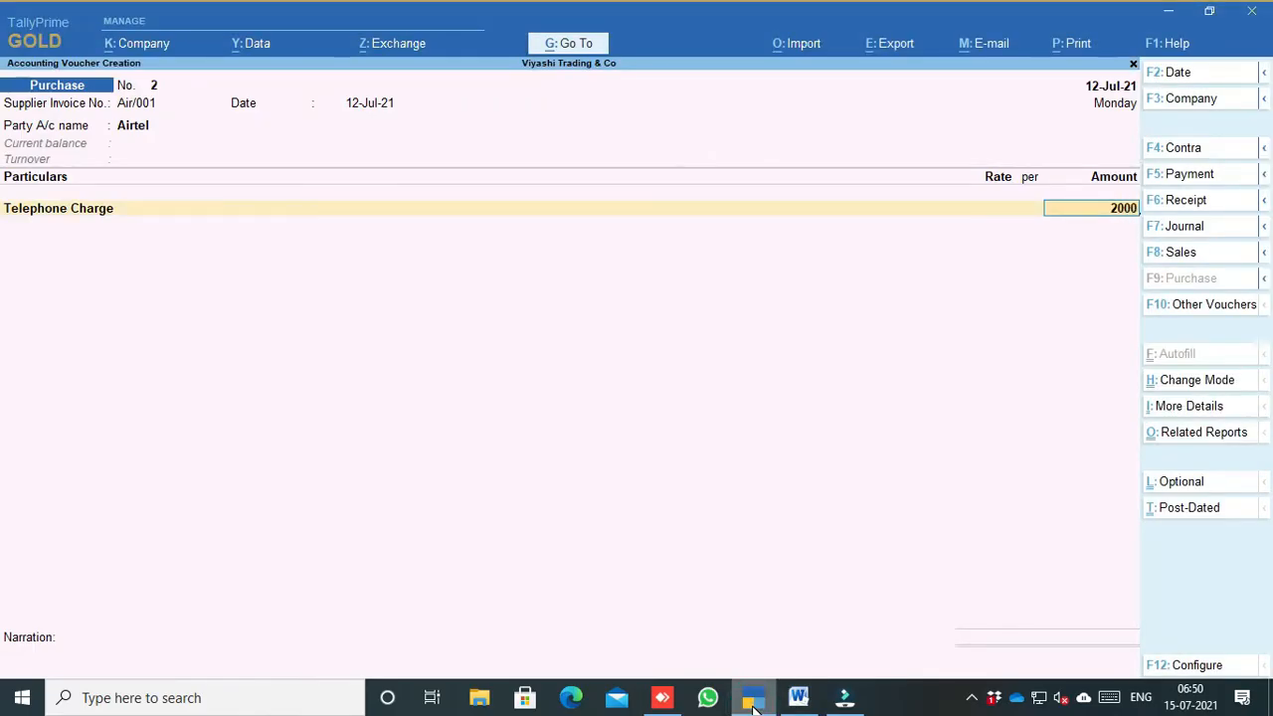
{"action": "key", "text": "Return"}
Add the CGST and SGST ledgers to the purchase voucher with their calculated amounts and finish the particulars
{"action": "type", "text": "Cg"}
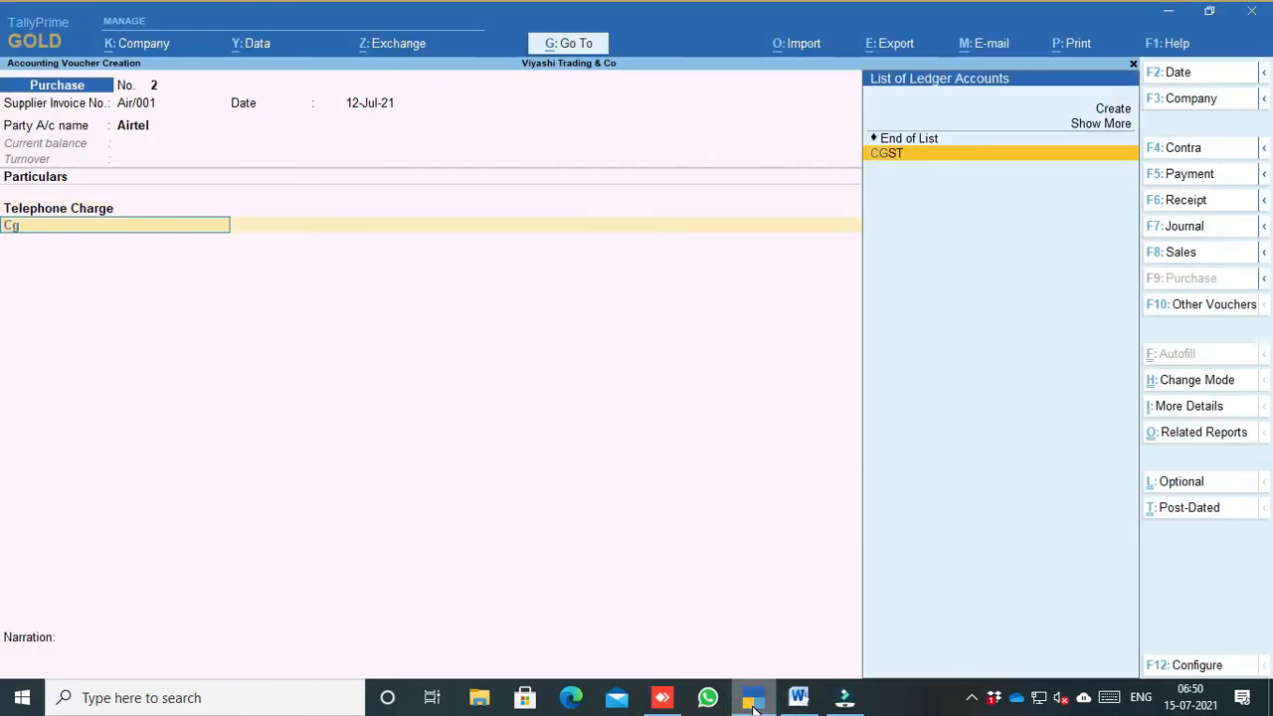
{"action": "key", "text": "Return"}
{"action": "key", "text": "Return"}
{"action": "type", "text": "S"}
{"action": "key", "text": "Return"}
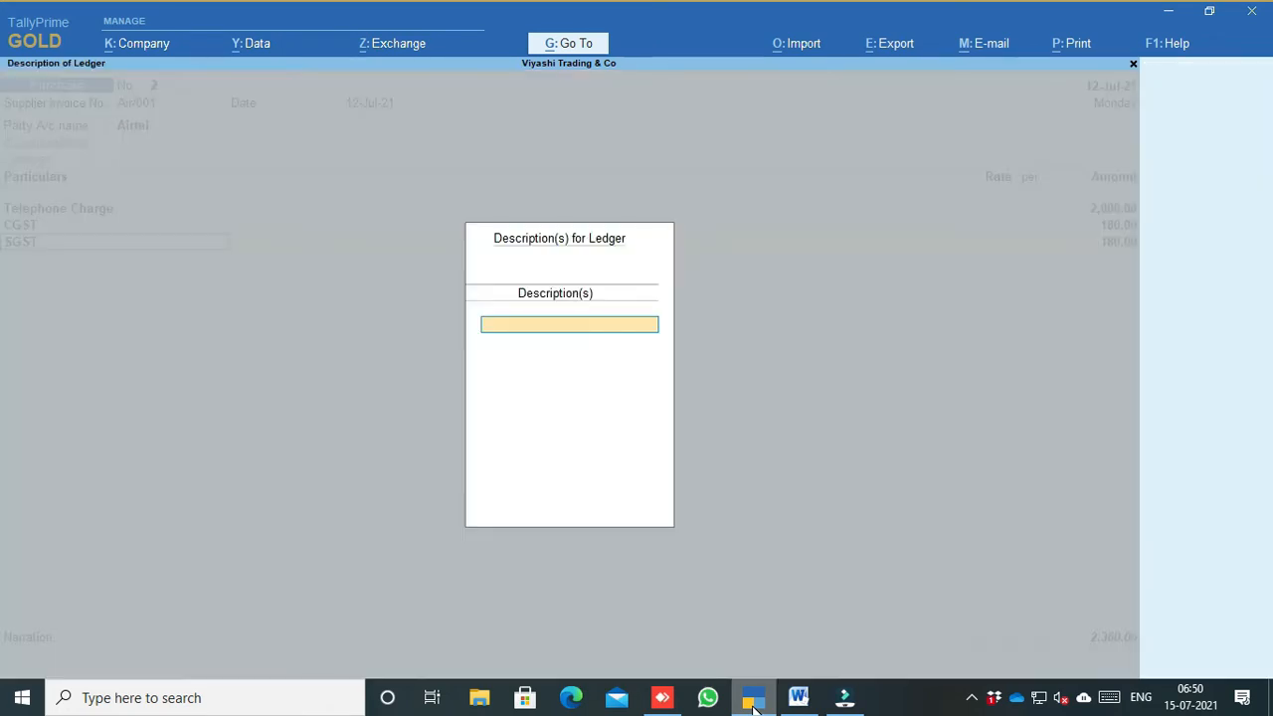
{"action": "key", "text": "Return"}
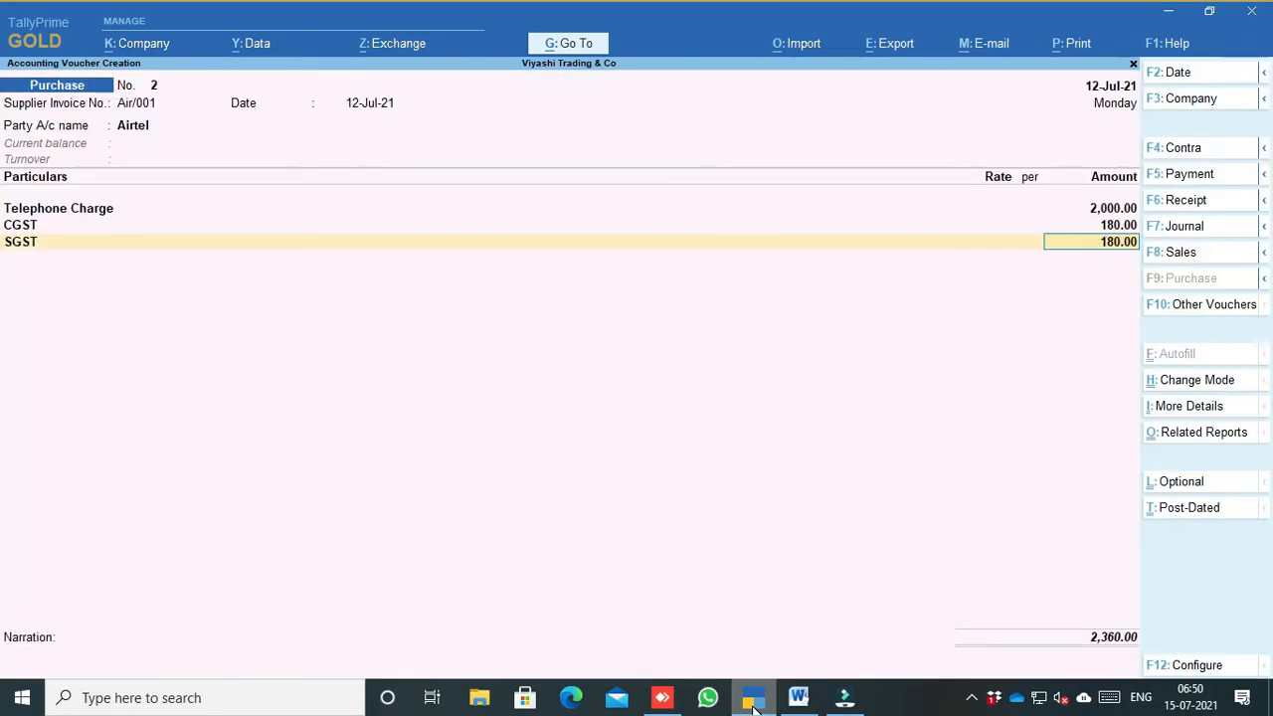
{"action": "key", "text": "Return"}
{"action": "key", "text": "Return"}
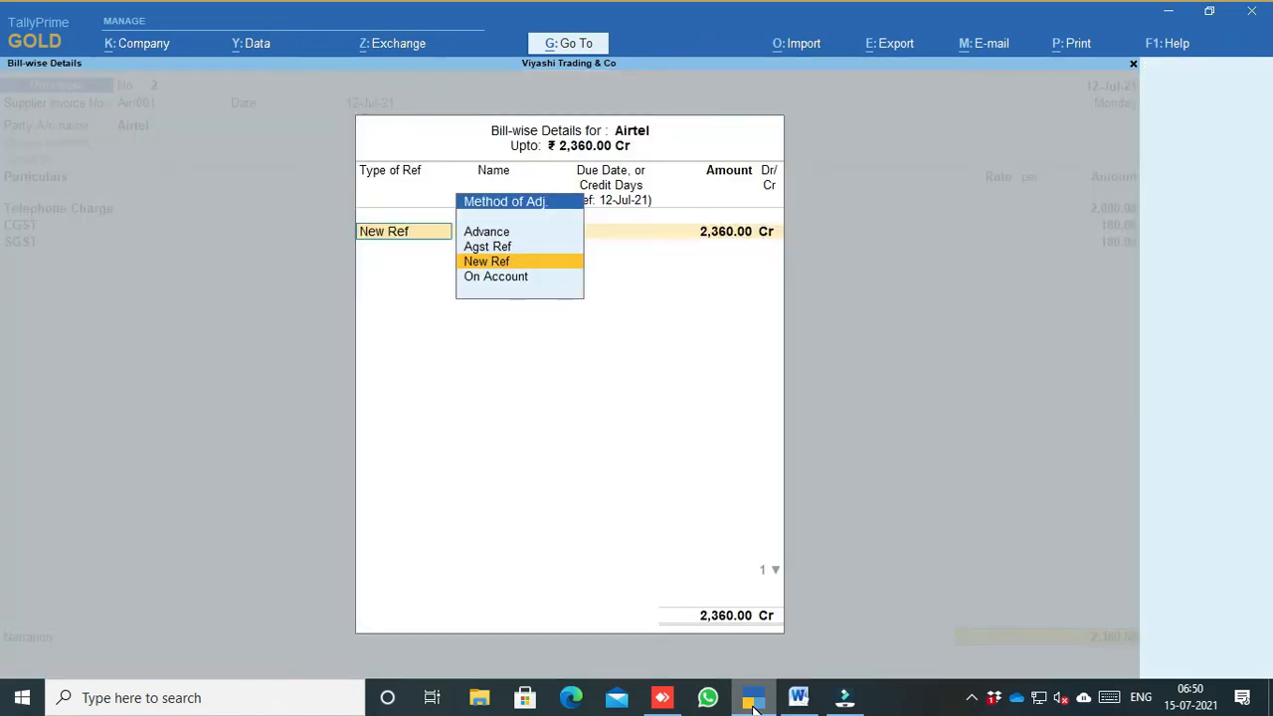
Allocate the Airtel bill as New Ref Air/001 with a credit period of 1 day and save the purchase voucher
{"action": "key", "text": "Return"}
{"action": "key", "text": "Return"}
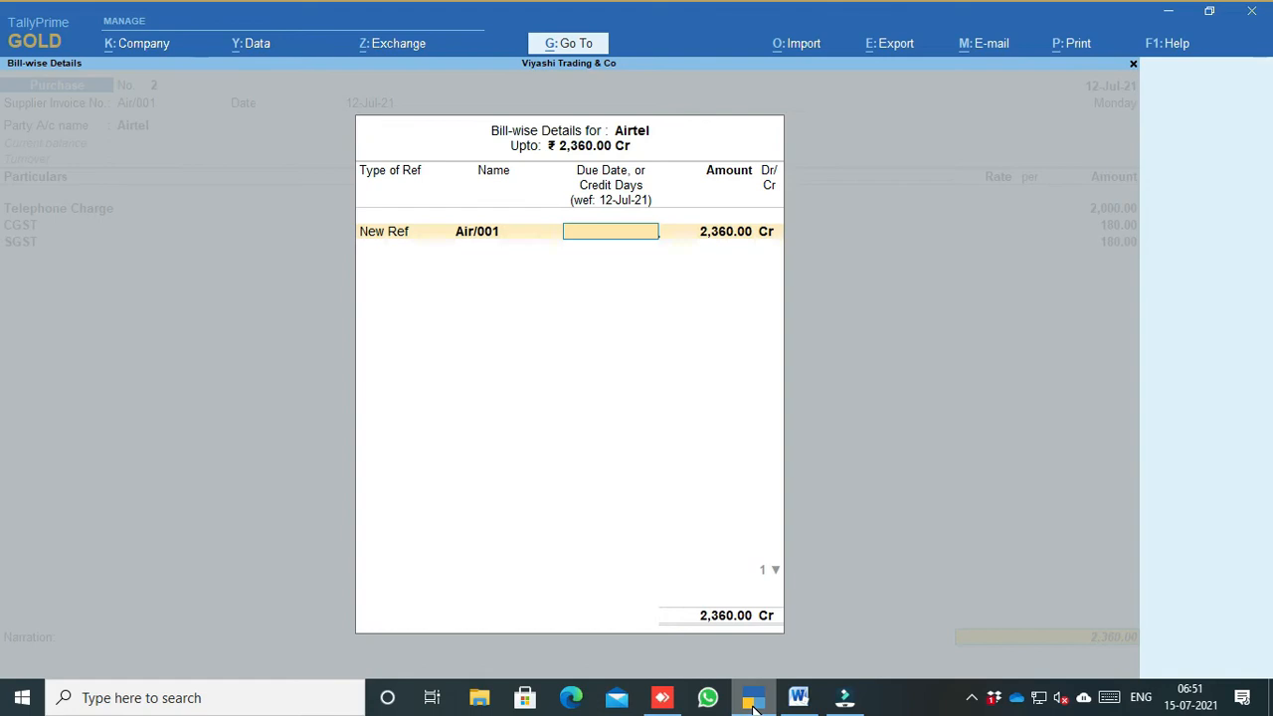
{"action": "type", "text": "1"}
{"action": "key", "text": "Return"}
{"action": "key", "text": "Return"}
{"action": "key", "text": "Return"}
{"action": "key", "text": "Return"}
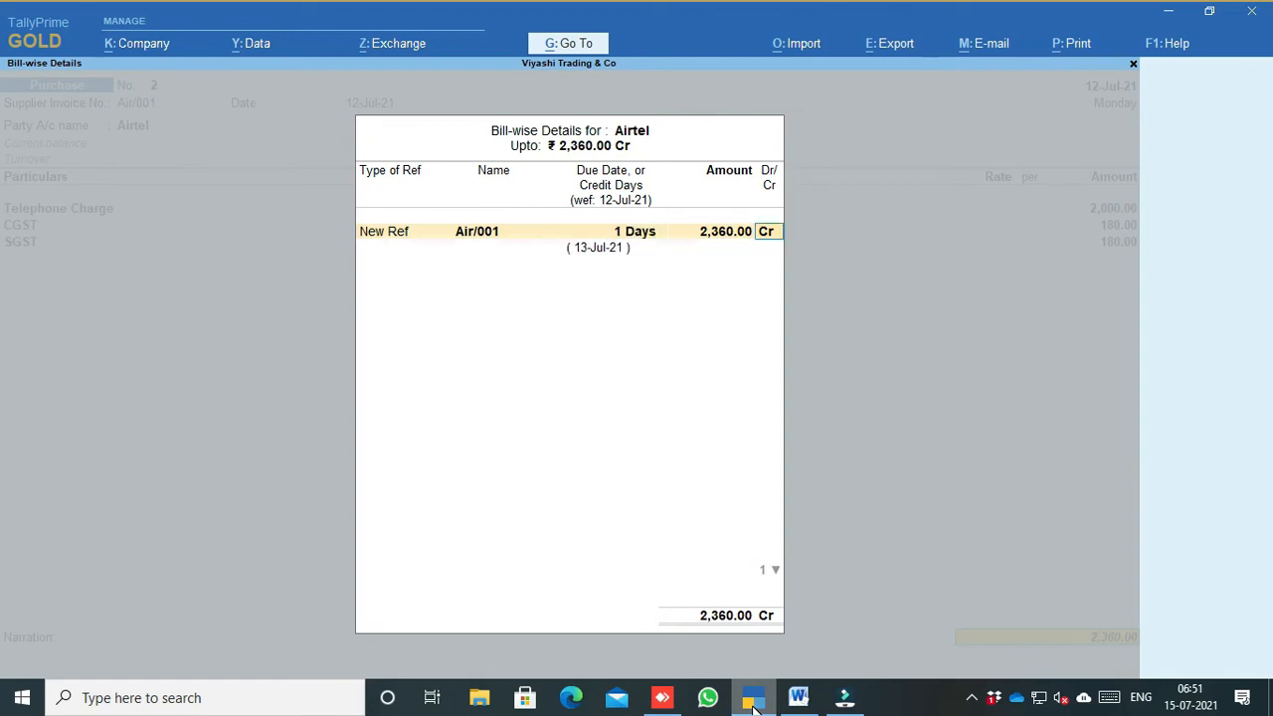
{"action": "key", "text": "Return"}
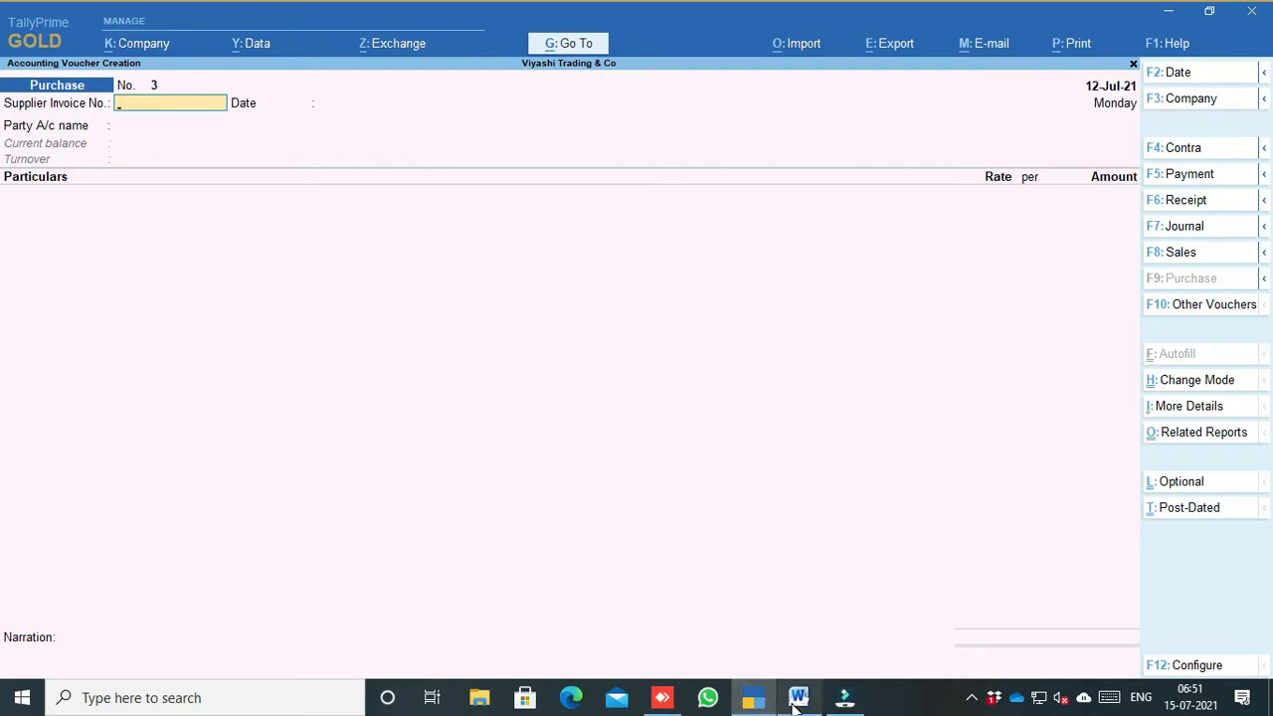
Check the Internet bill entry in the Word document and change the voucher type to Journal in TallyPrime
{"action": "left_click", "coordinate": [799, 697]}
{"action": "scroll", "coordinate": [563, 397], "scroll_direction": "down", "scroll_amount": 1}
{"action": "scroll", "coordinate": [546, 447], "scroll_direction": "down", "scroll_amount": 1}
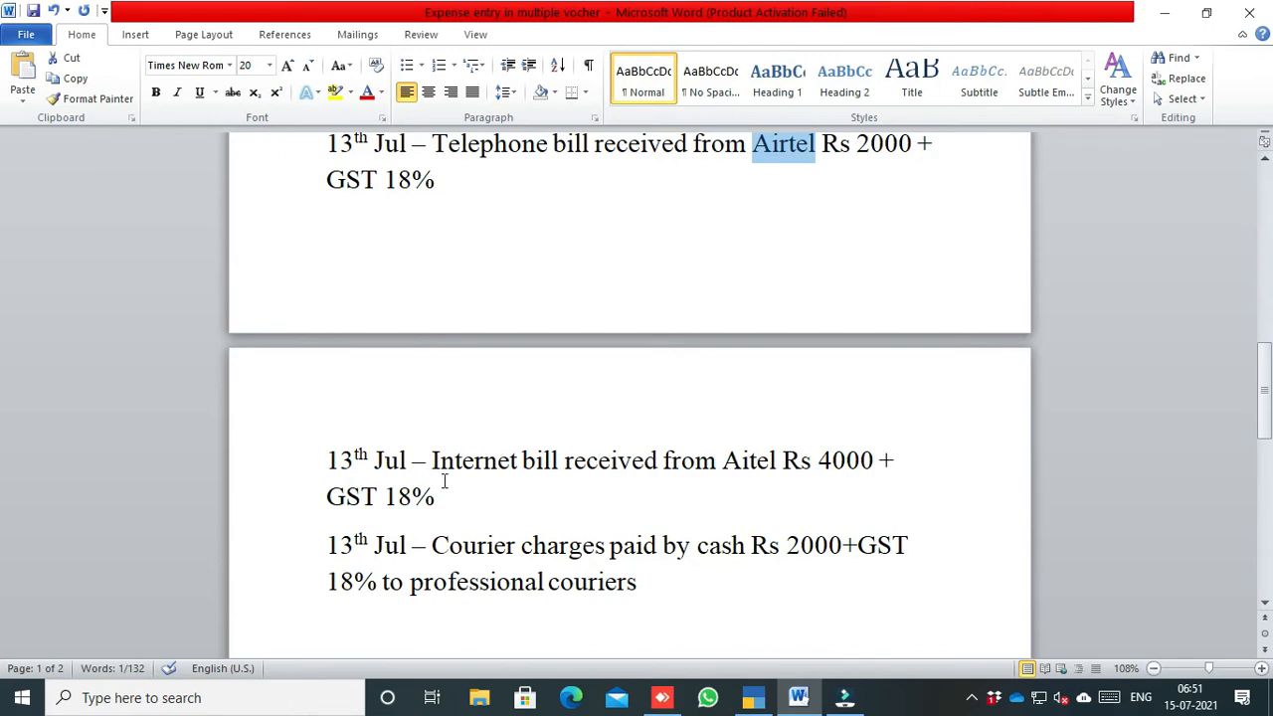
{"action": "left_click", "coordinate": [753, 697]}
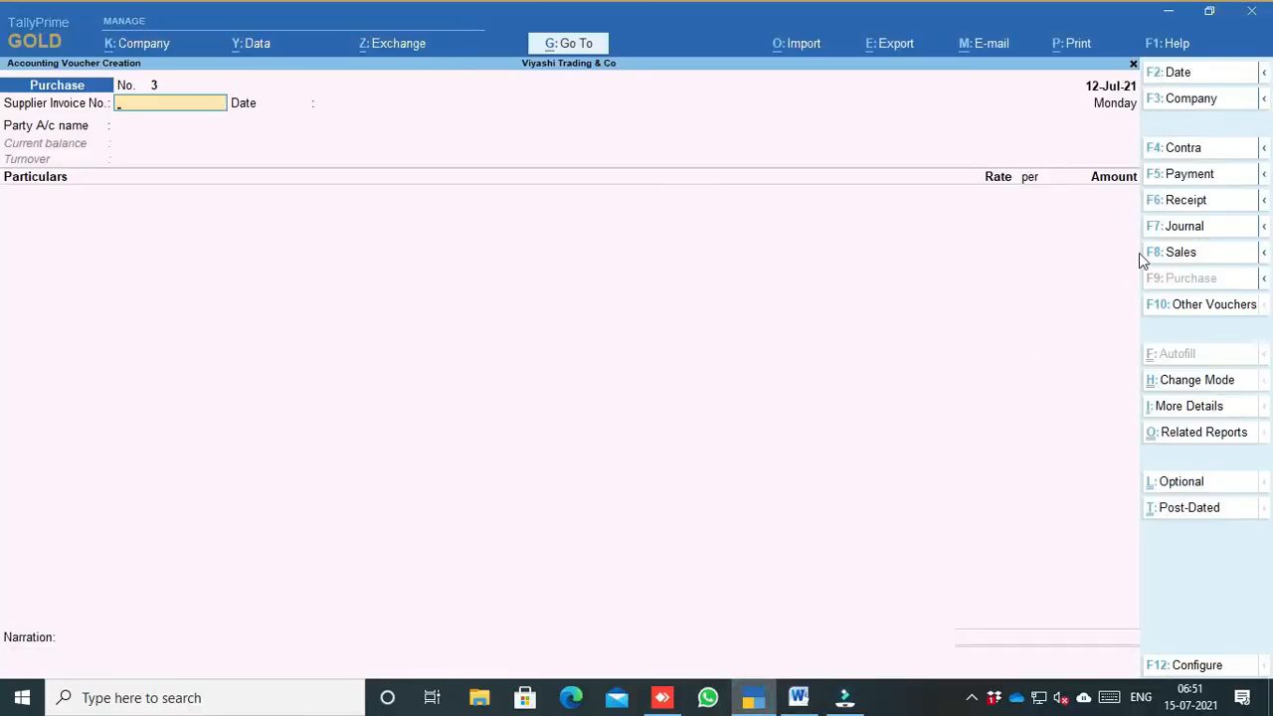
{"action": "left_click", "coordinate": [1173, 227]}
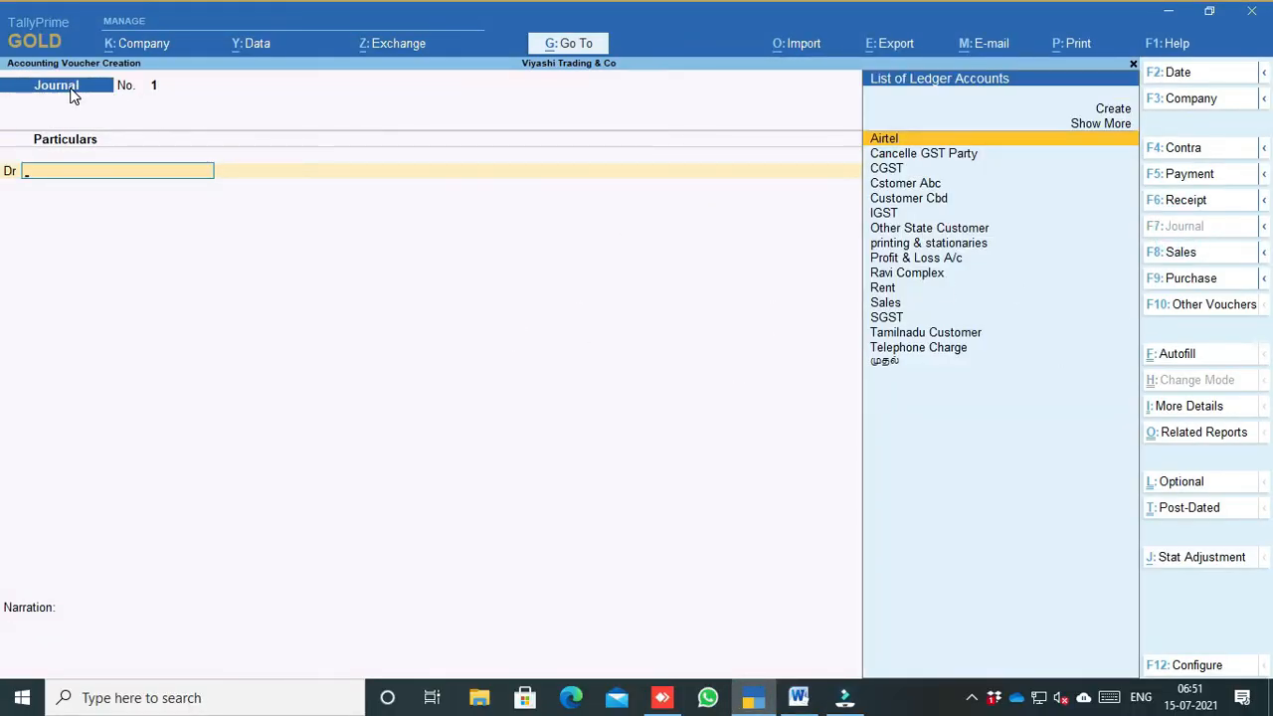
Show more voucher configurations and enable Provide Reference No. and Date for journal vouchers
{"action": "left_click", "coordinate": [1187, 670]}
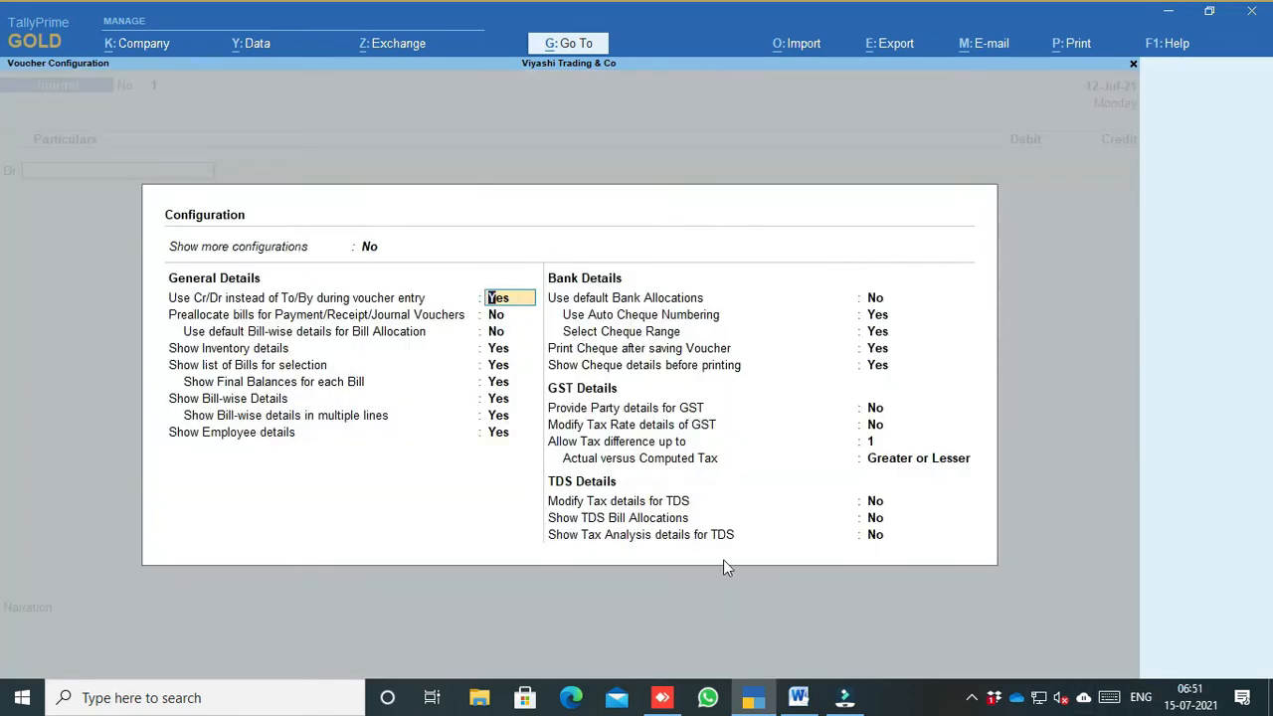
{"action": "left_click", "coordinate": [369, 249]}
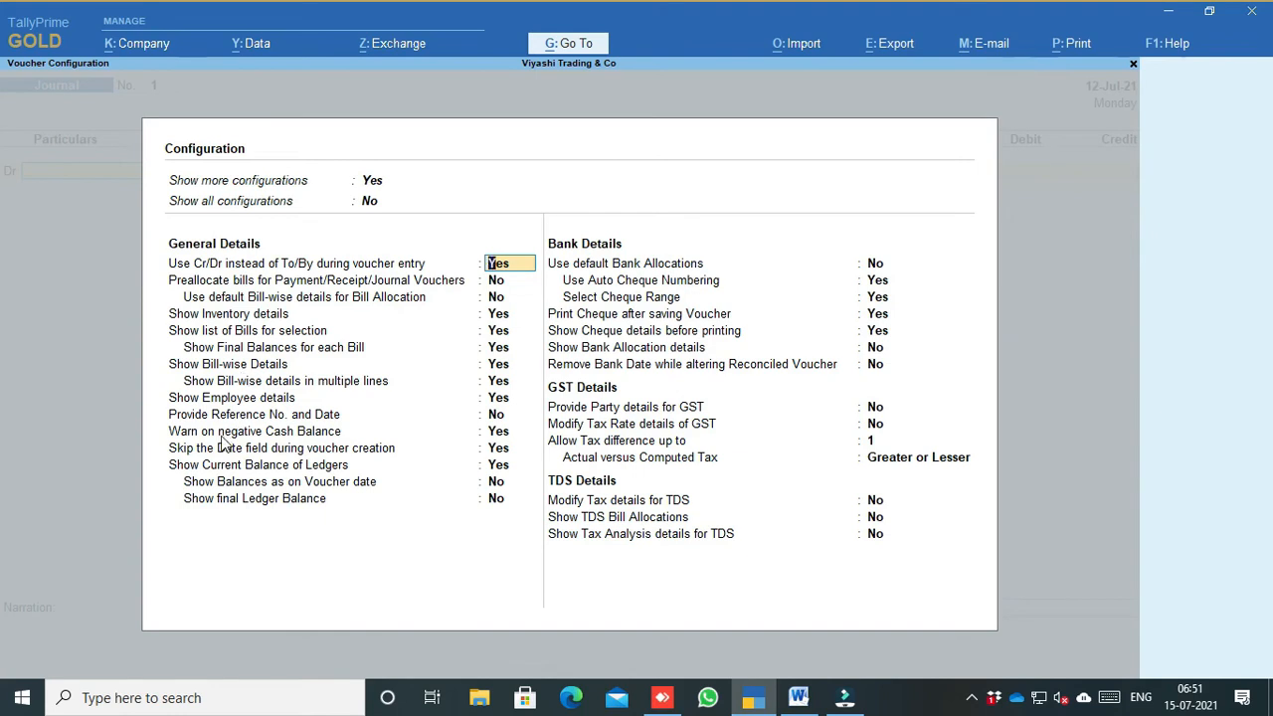
{"action": "left_click", "coordinate": [495, 418]}
{"action": "key", "text": "ctrl+a"}
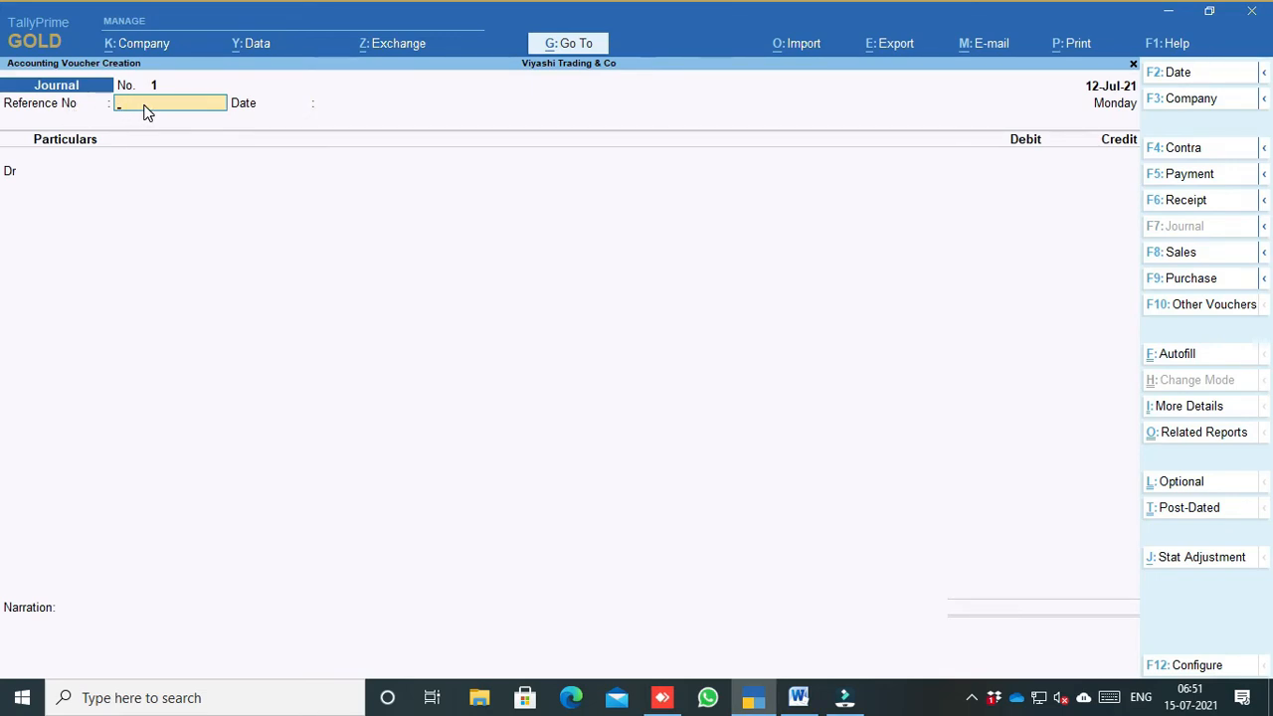
Check the Internet bill's date in Word, and set the journal voucher date to 13-7-2021 with reference number air/002
{"action": "left_click", "coordinate": [798, 696]}
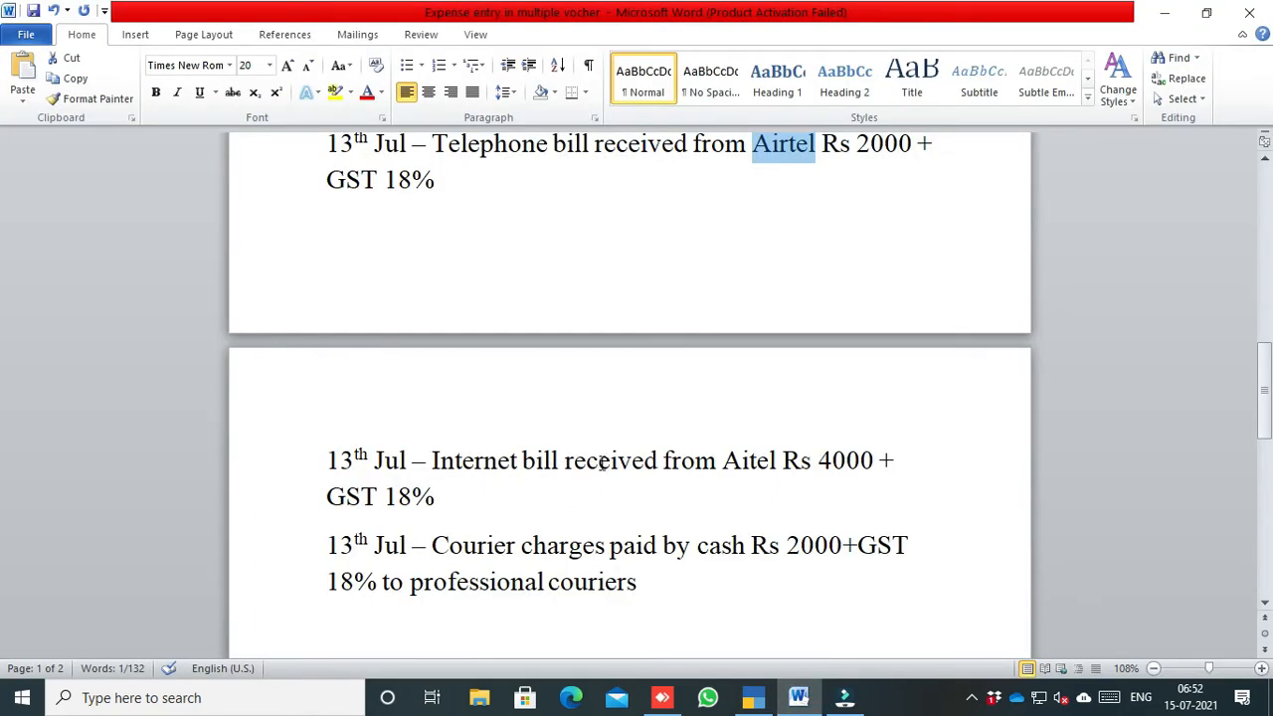
{"action": "left_click", "coordinate": [752, 697]}
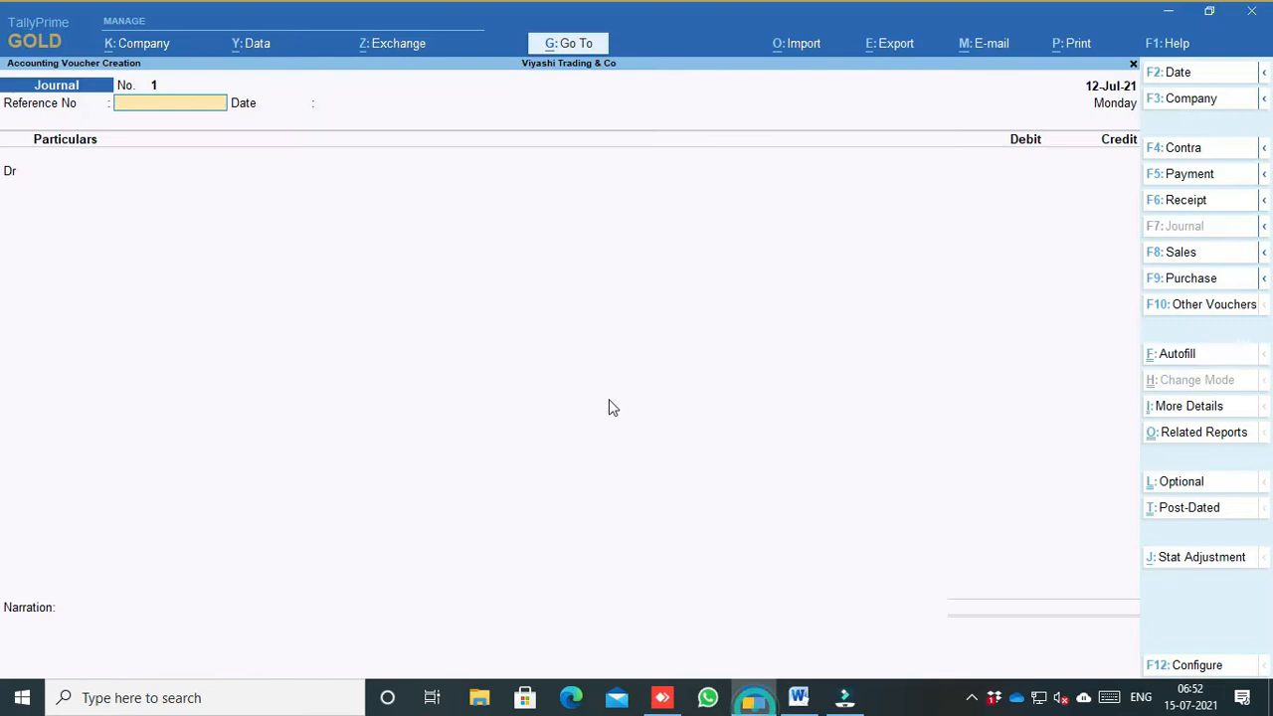
{"action": "left_click", "coordinate": [1164, 74]}
{"action": "type", "text": "13-7-2021"}
{"action": "key", "text": "Return"}
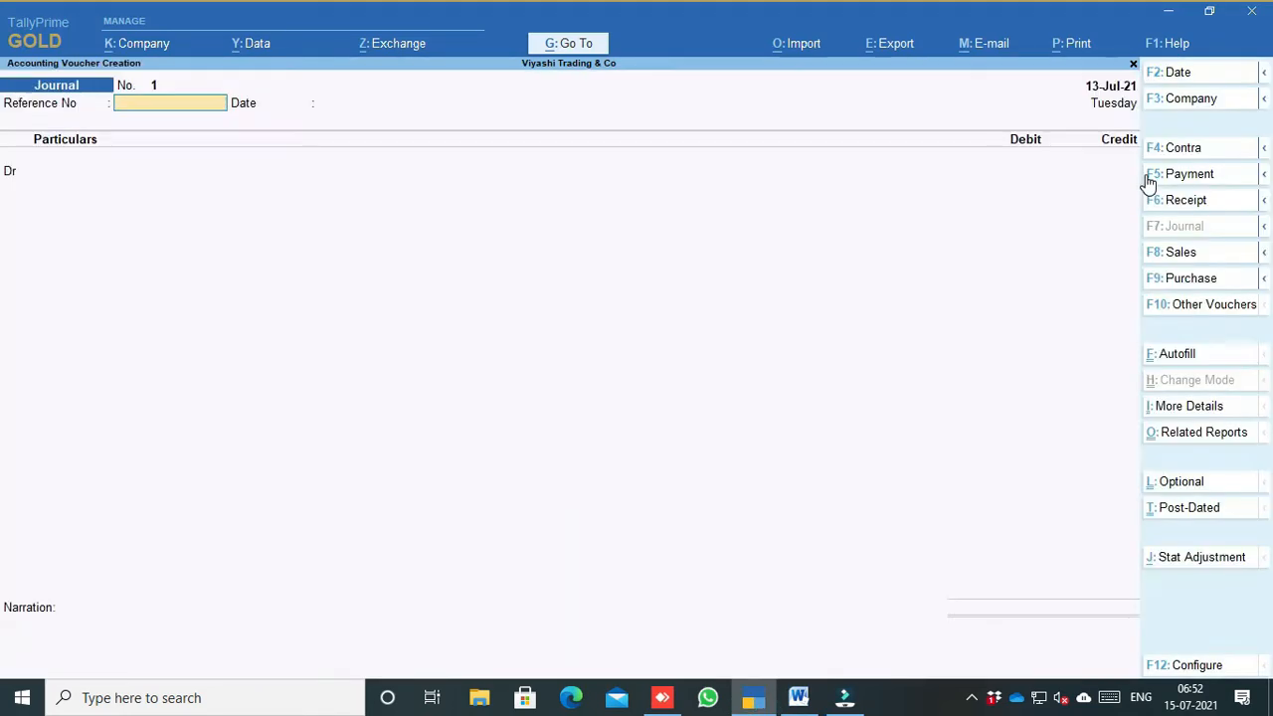
{"action": "type", "text": "air/002"}
{"action": "key", "text": "Return"}
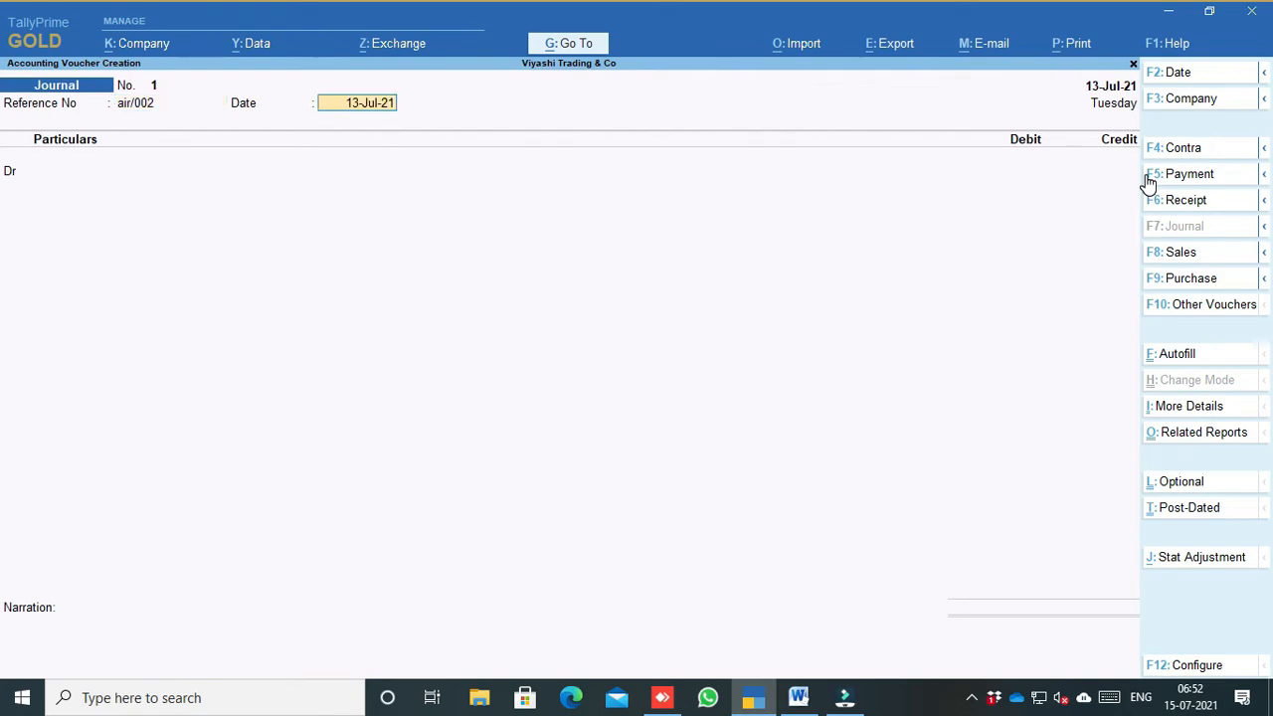
{"action": "key", "text": "Return"}
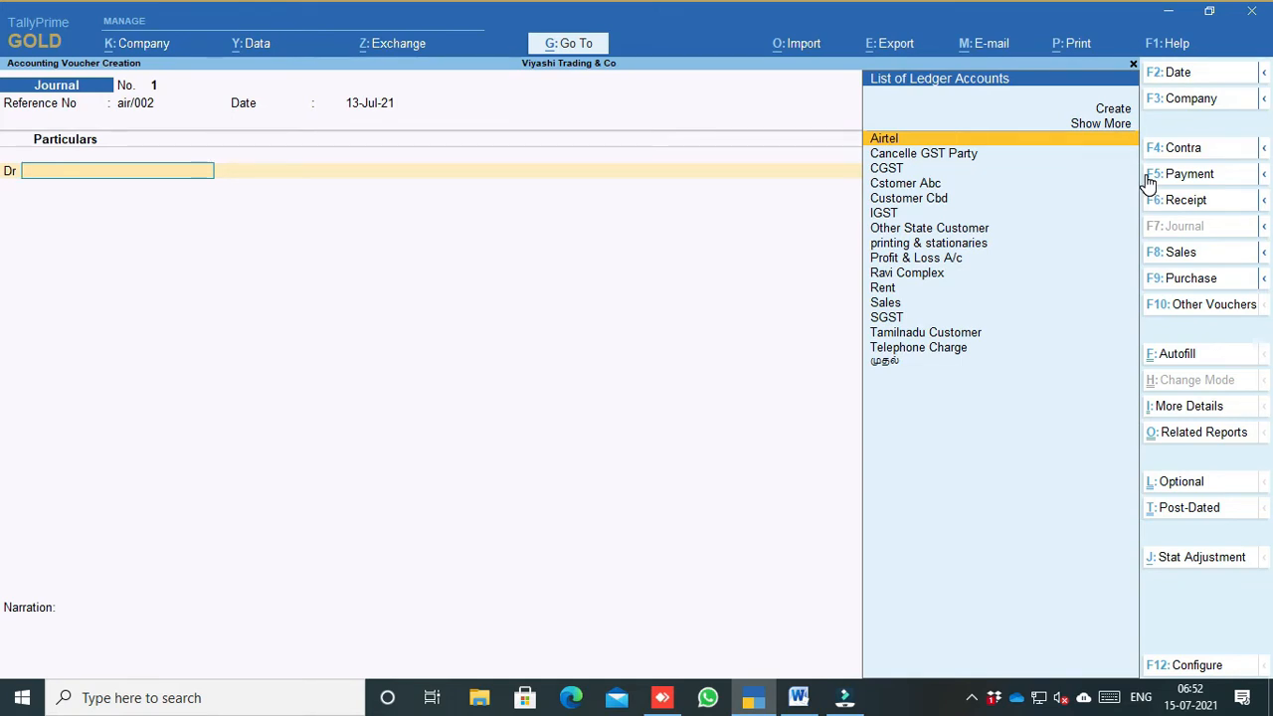
Create an Internet Charges ledger under Indirect Expenses from the debit line, keeping ledger type Not Applicable and GST Applicable
{"action": "key", "text": "alt+c"}
{"action": "type", "text": "Inte"}
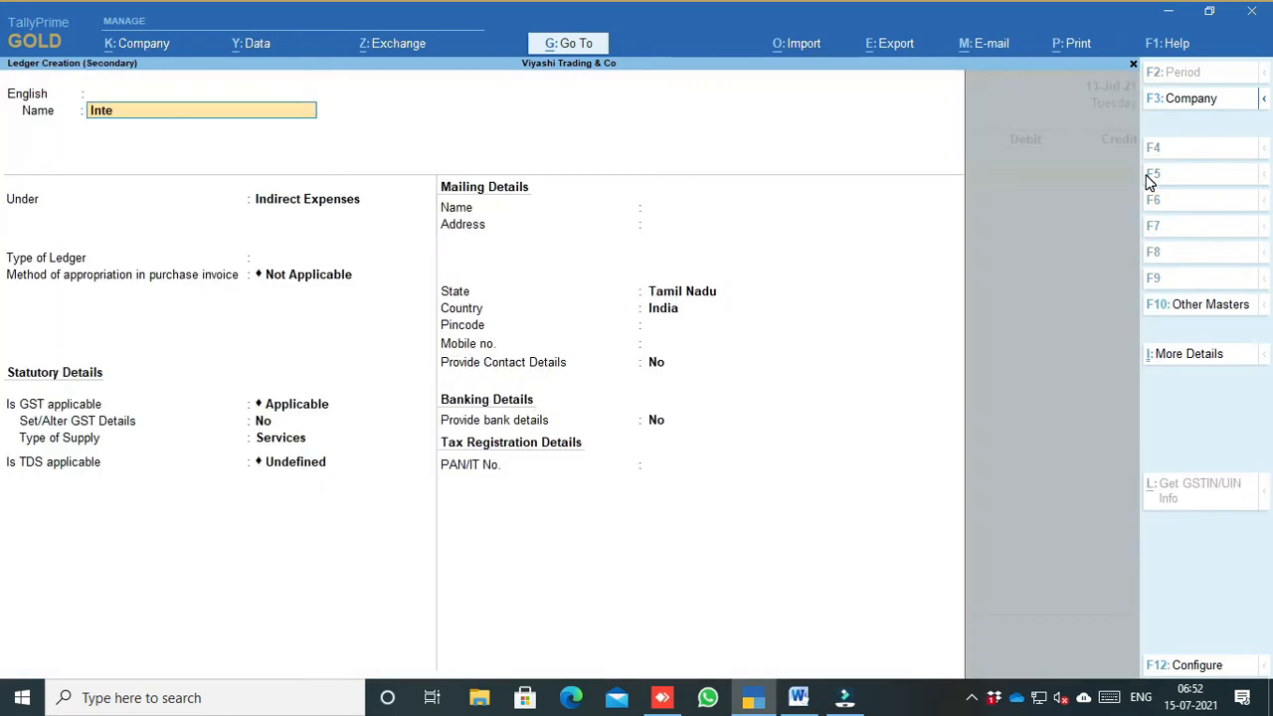
{"action": "type", "text": "rnet Chare"}
{"action": "key", "text": "BackSpace"}
{"action": "type", "text": "ges"}
{"action": "key", "text": "Return"}
{"action": "key", "text": "Return"}
{"action": "key", "text": "Return"}
Enable GST details for the Internet Charges ledger, with HSN/SAC 9989 and taxability set to Taxable
{"action": "type", "text": "y"}
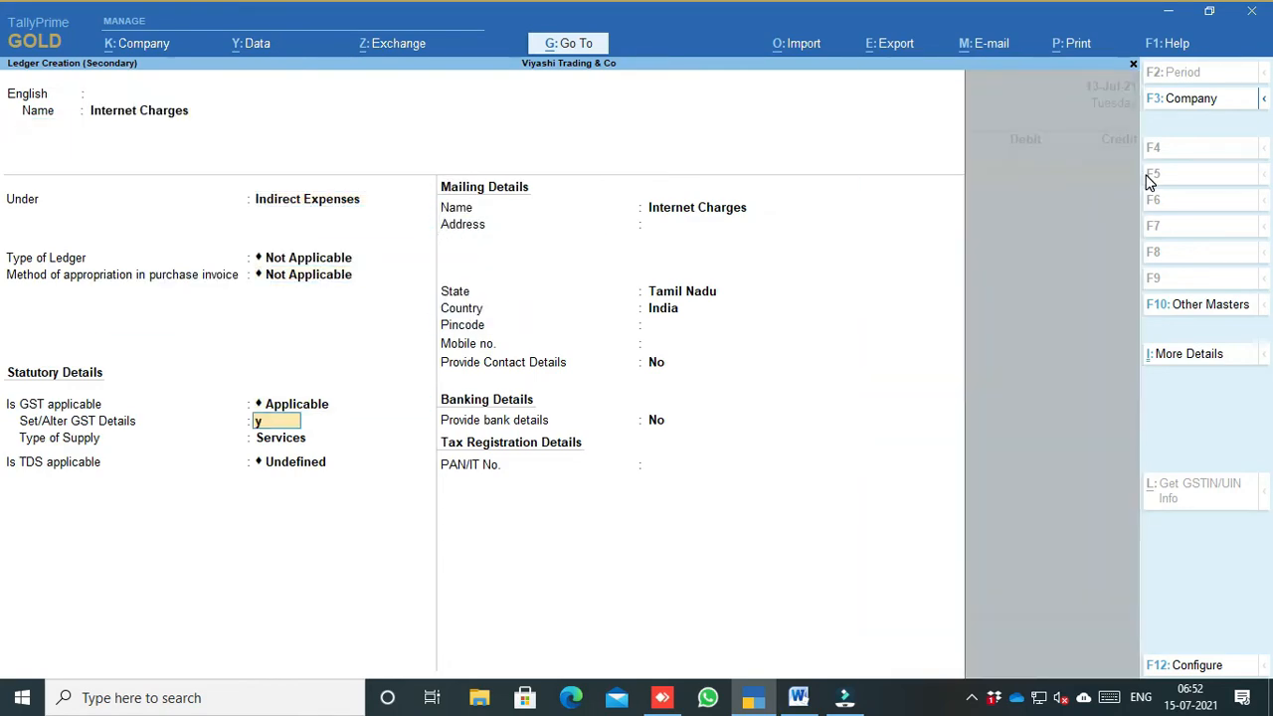
{"action": "key", "text": "Return"}
{"action": "key", "text": "Return"}
{"action": "type", "text": "9989"}
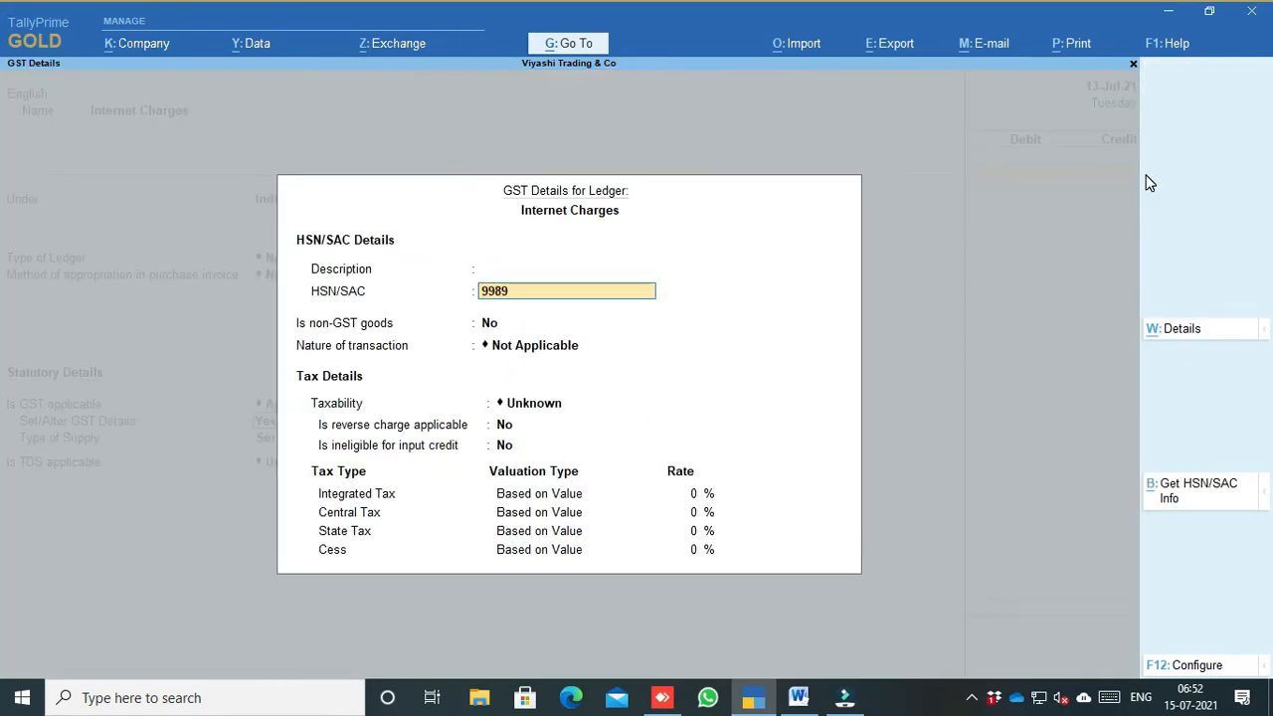
{"action": "key", "text": "Return"}
{"action": "key", "text": "Return"}
{"action": "key", "text": "Return"}
{"action": "type", "text": "T"}
{"action": "key", "text": "Return"}
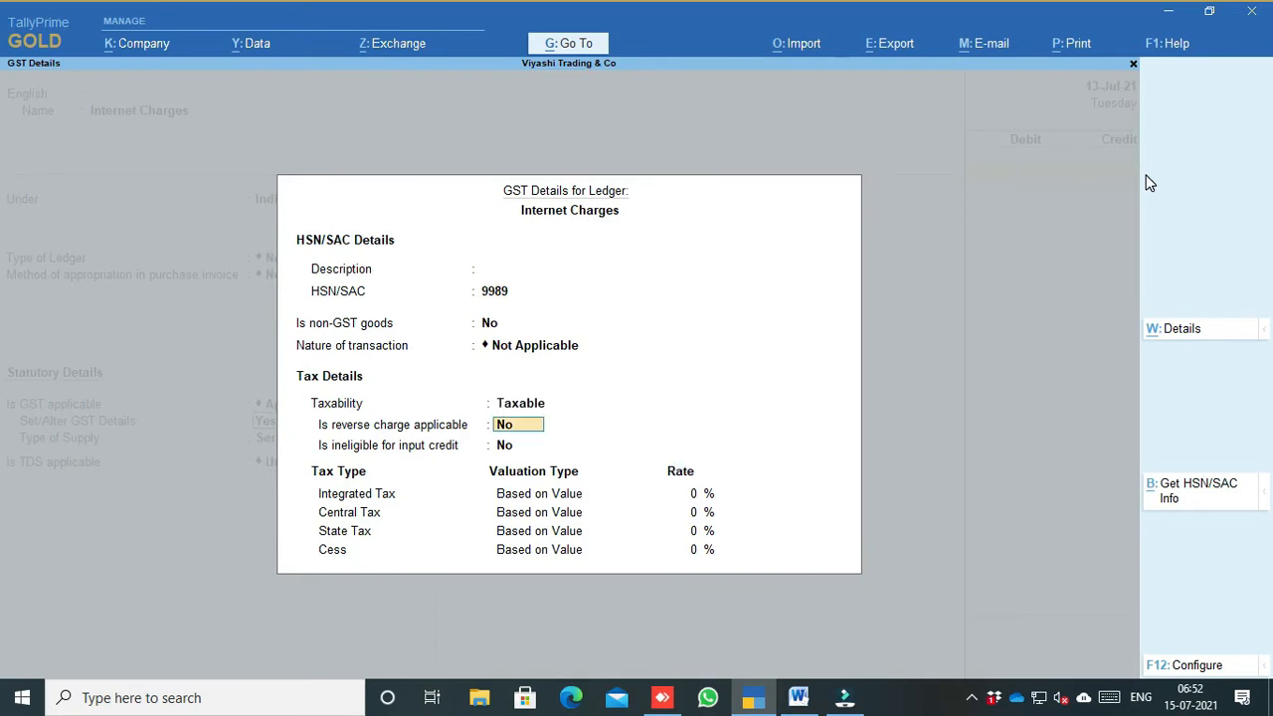
Set the Internet Charges ledger's integrated tax rate to 18% with reverse charge at No, and save the ledger
{"action": "key", "text": "Return"}
{"action": "key", "text": "Return"}
{"action": "type", "text": "18"}
{"action": "key", "text": "Return"}
{"action": "key", "text": "Return"}
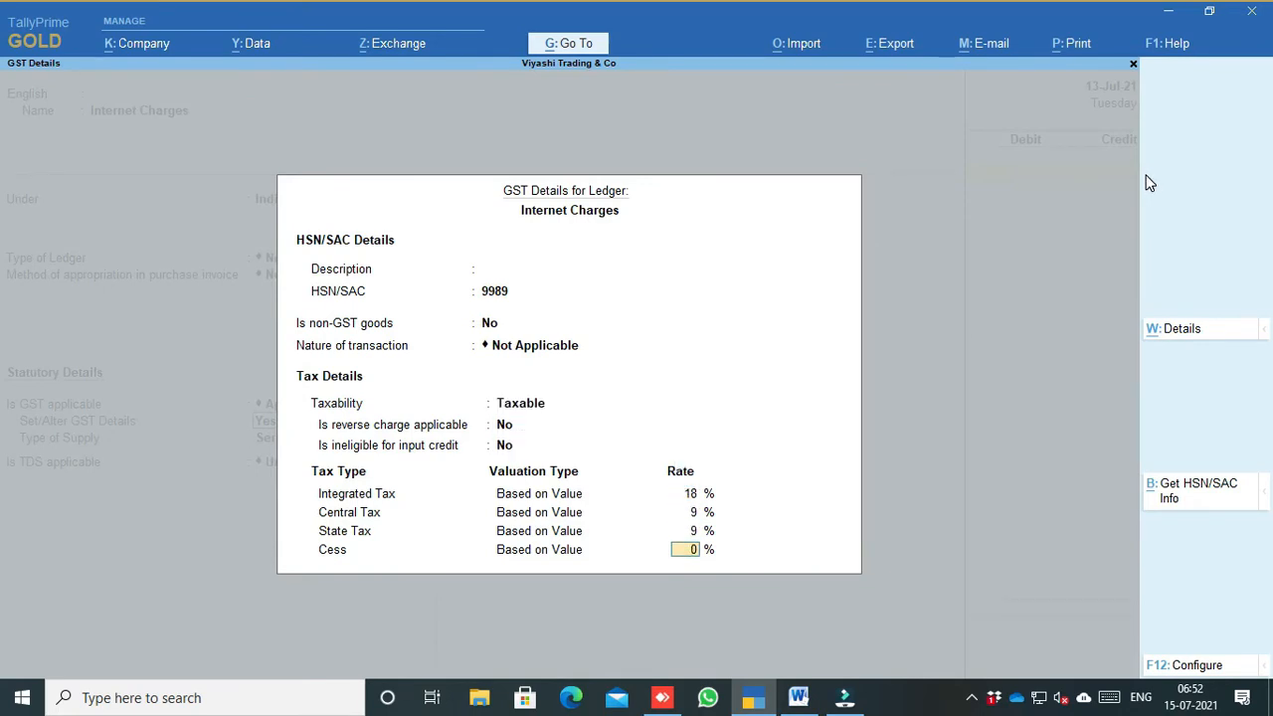
{"action": "key", "text": "Return"}
{"action": "key", "text": "Return"}
{"action": "key", "text": "Return"}
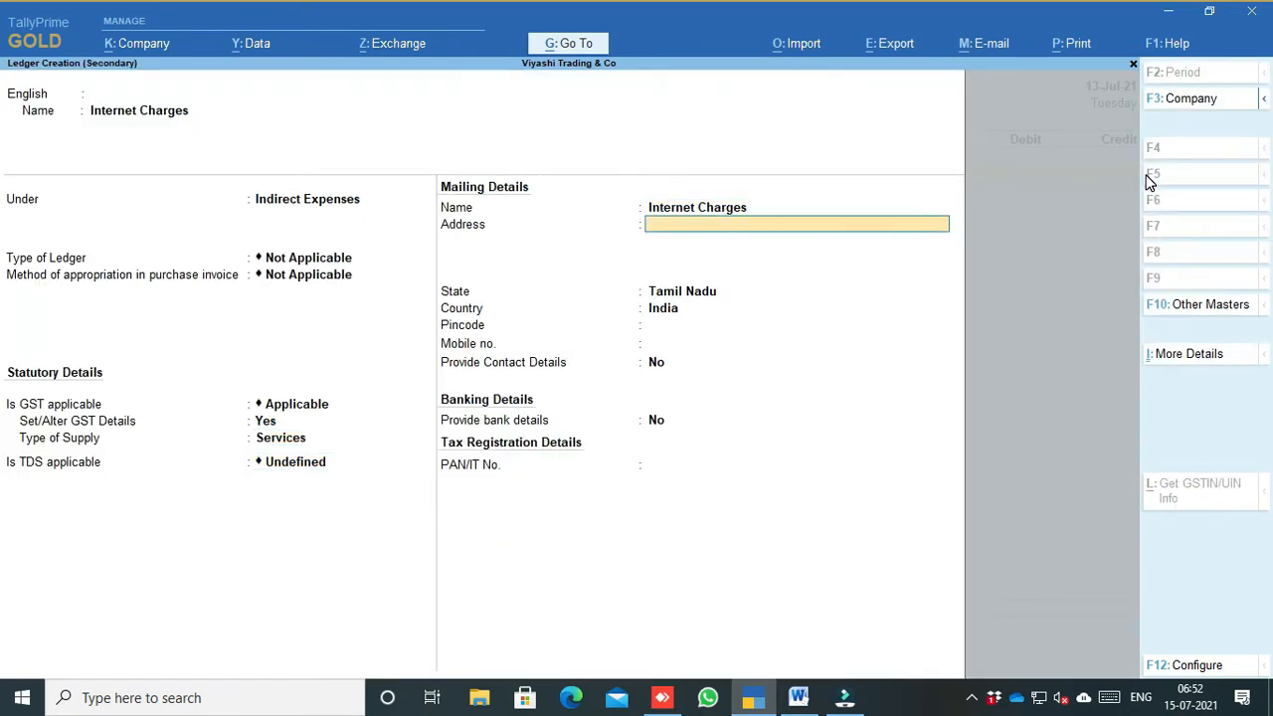
{"action": "key", "text": "ctrl+a"}
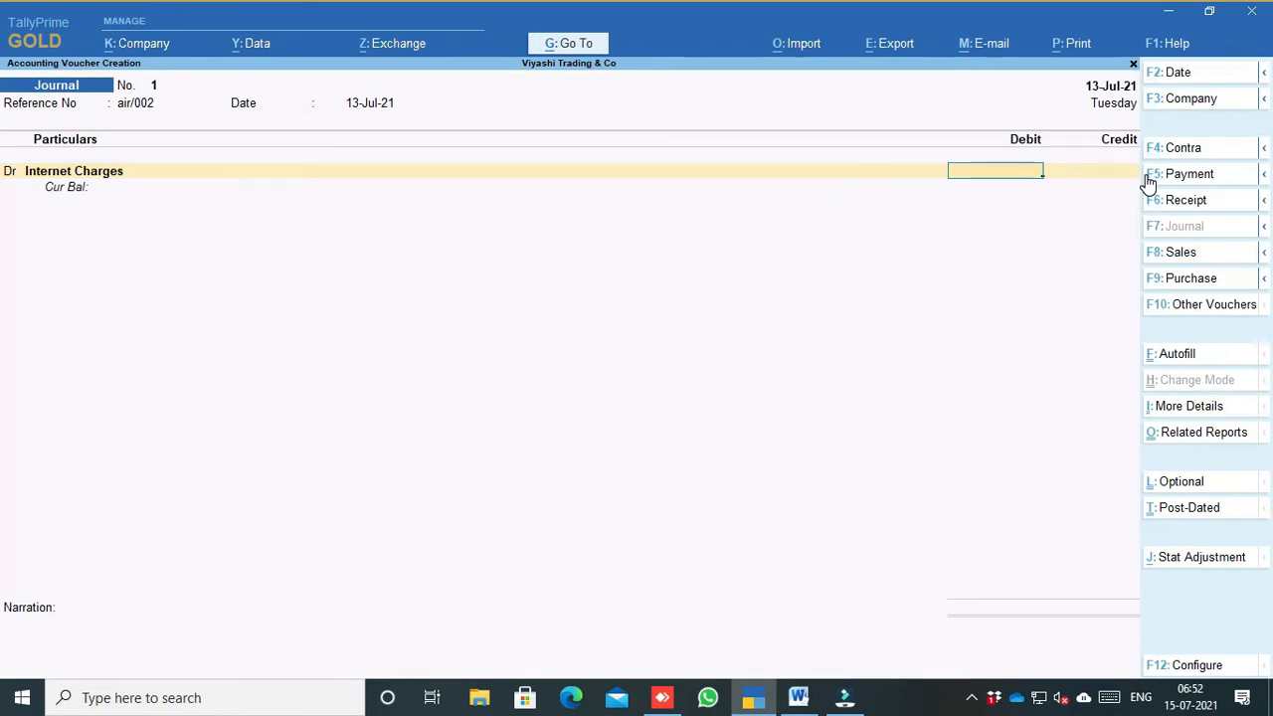
Debit Internet Charges with 4000 and start another debit line
{"action": "type", "text": "4000"}
{"action": "key", "text": "Return"}
{"action": "key", "text": "Return"}
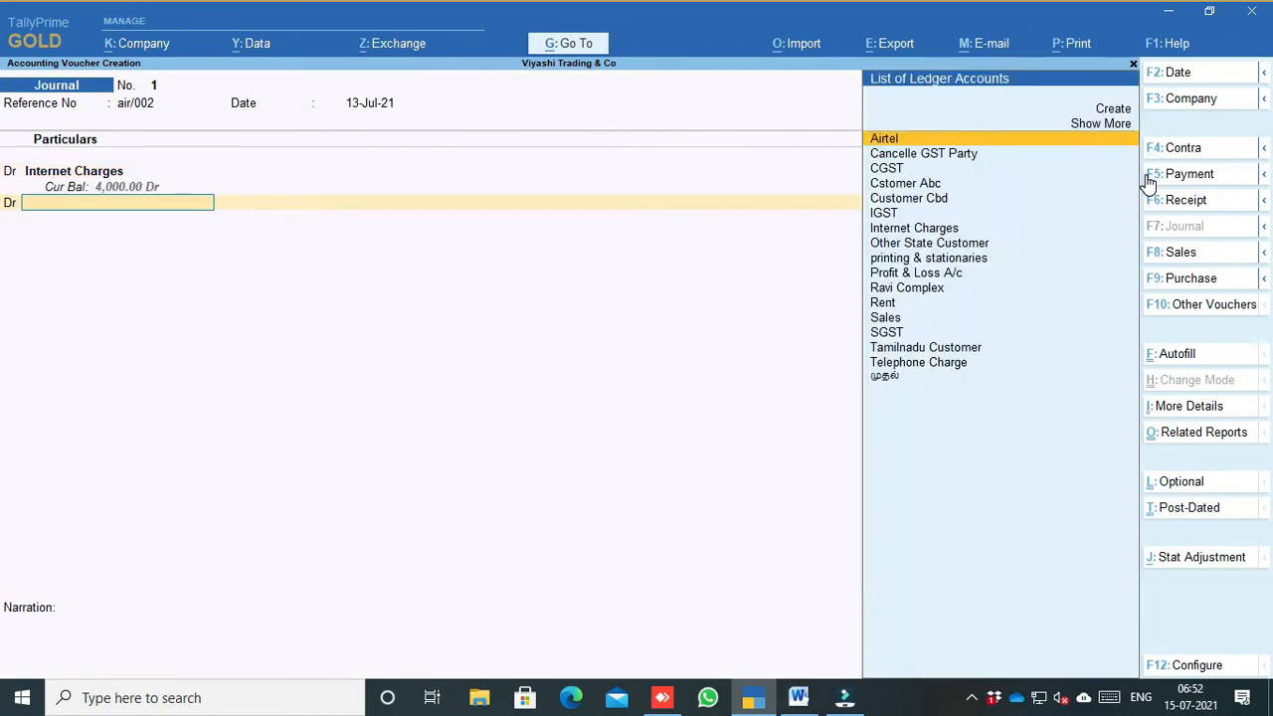
Debit the CGST ledger with 360, calculating the amount as 4000*9% in the built-in calculator
{"action": "type", "text": "cg"}
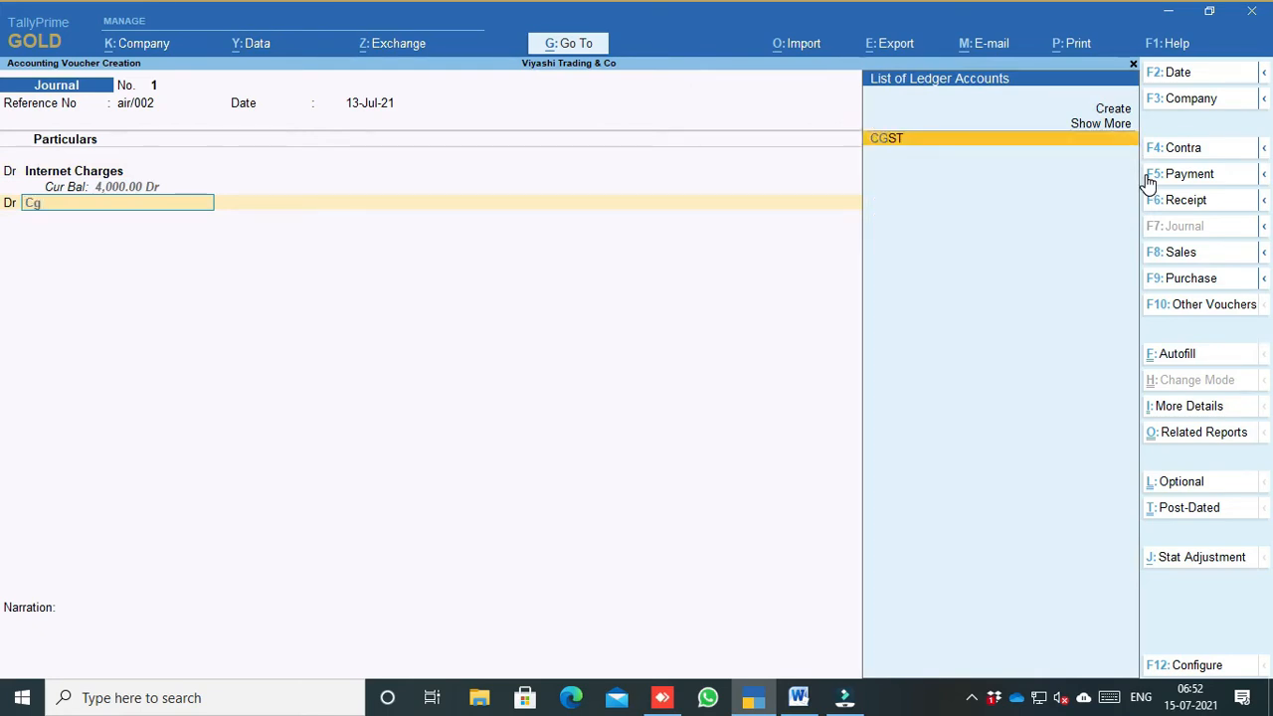
{"action": "key", "text": "Return"}
{"action": "key", "text": "ctrl+n"}
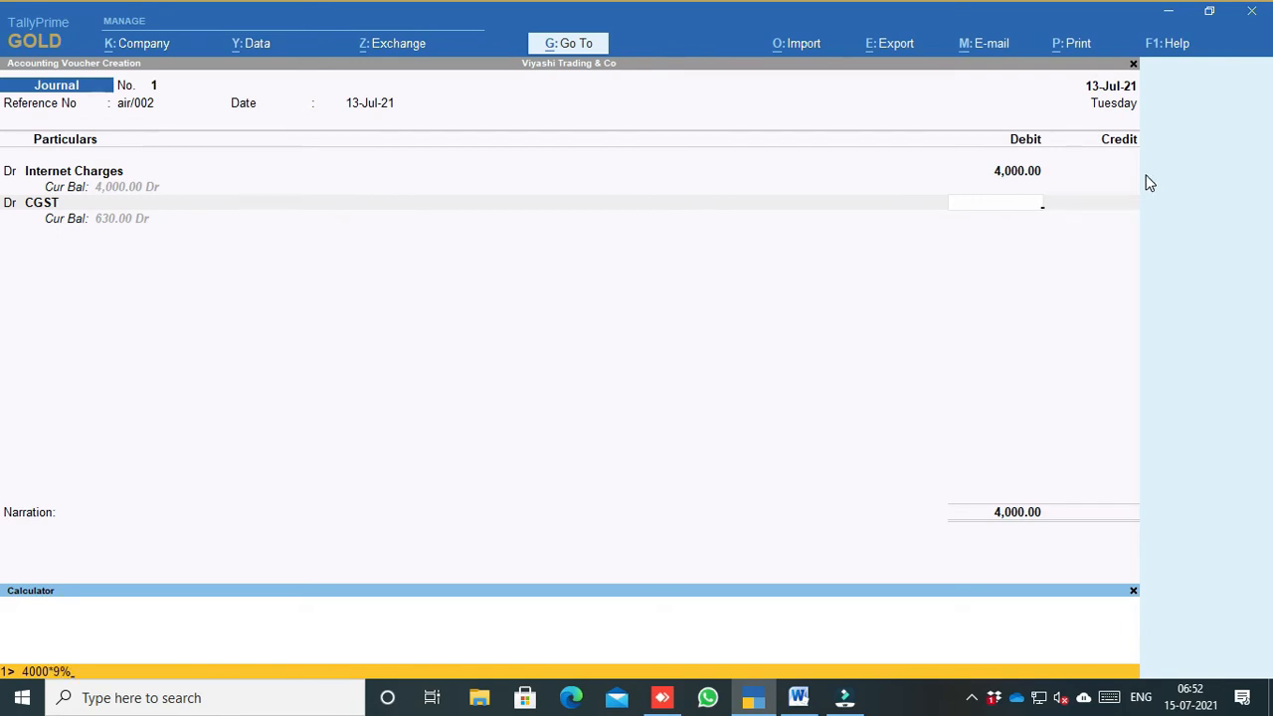
{"action": "type", "text": "4000*9%"}
{"action": "key", "text": "Return"}
{"action": "key", "text": "Return"}
Add a debit line for the SGST ledger with an amount of 360
{"action": "type", "text": "dr"}
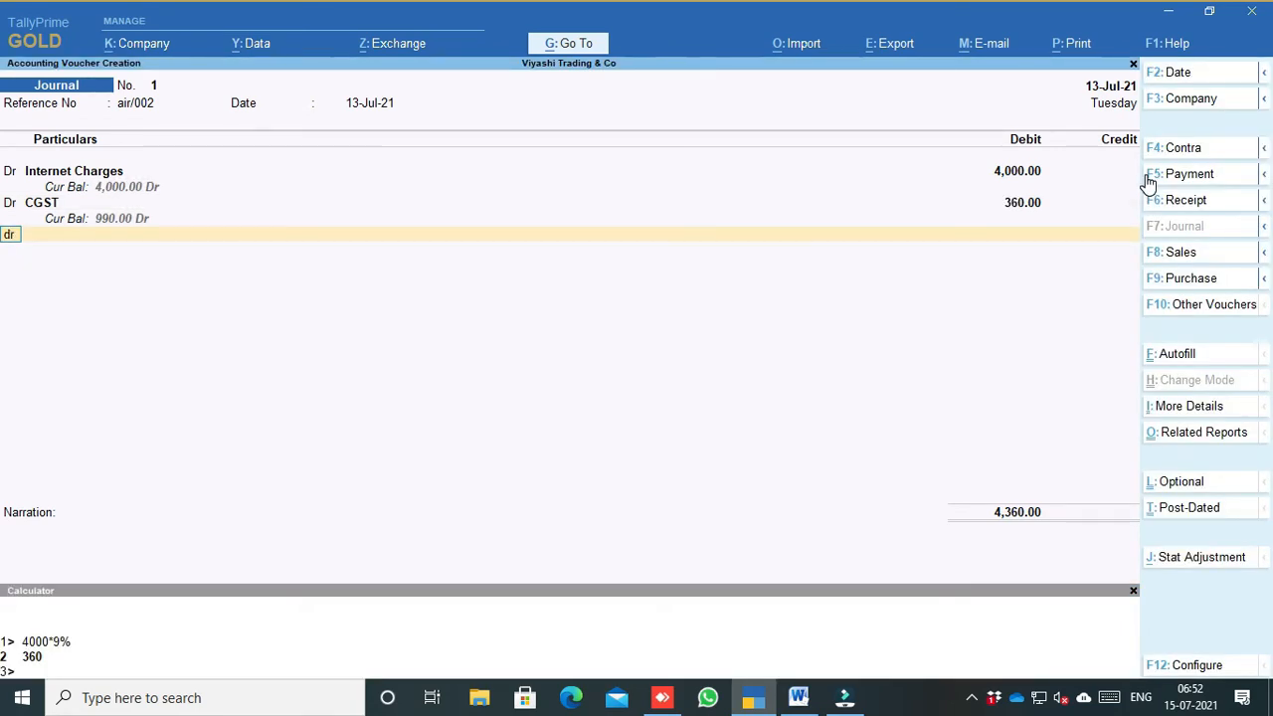
{"action": "key", "text": "Return"}
{"action": "type", "text": "sg"}
{"action": "key", "text": "Return"}
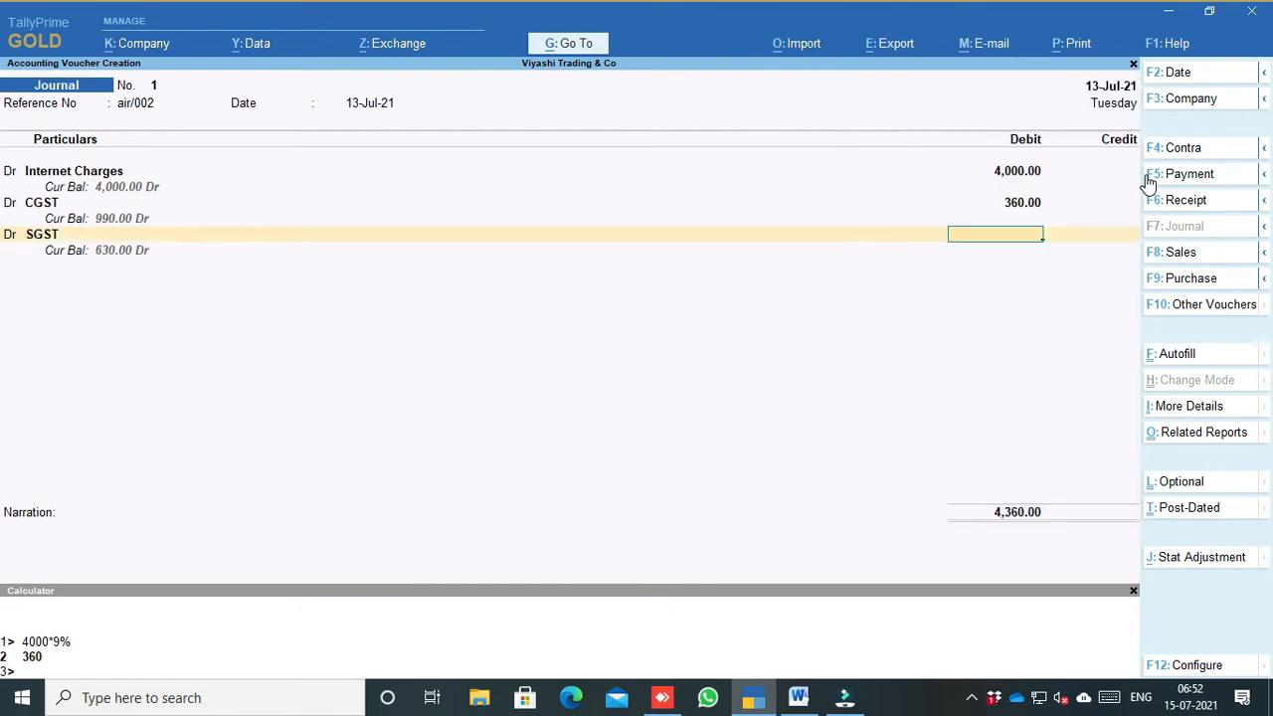
{"action": "type", "text": "360"}
{"action": "key", "text": "Return"}
Add a credit line to the journal voucher with Airtel as its ledger
{"action": "type", "text": "cr"}
{"action": "key", "text": "Return"}
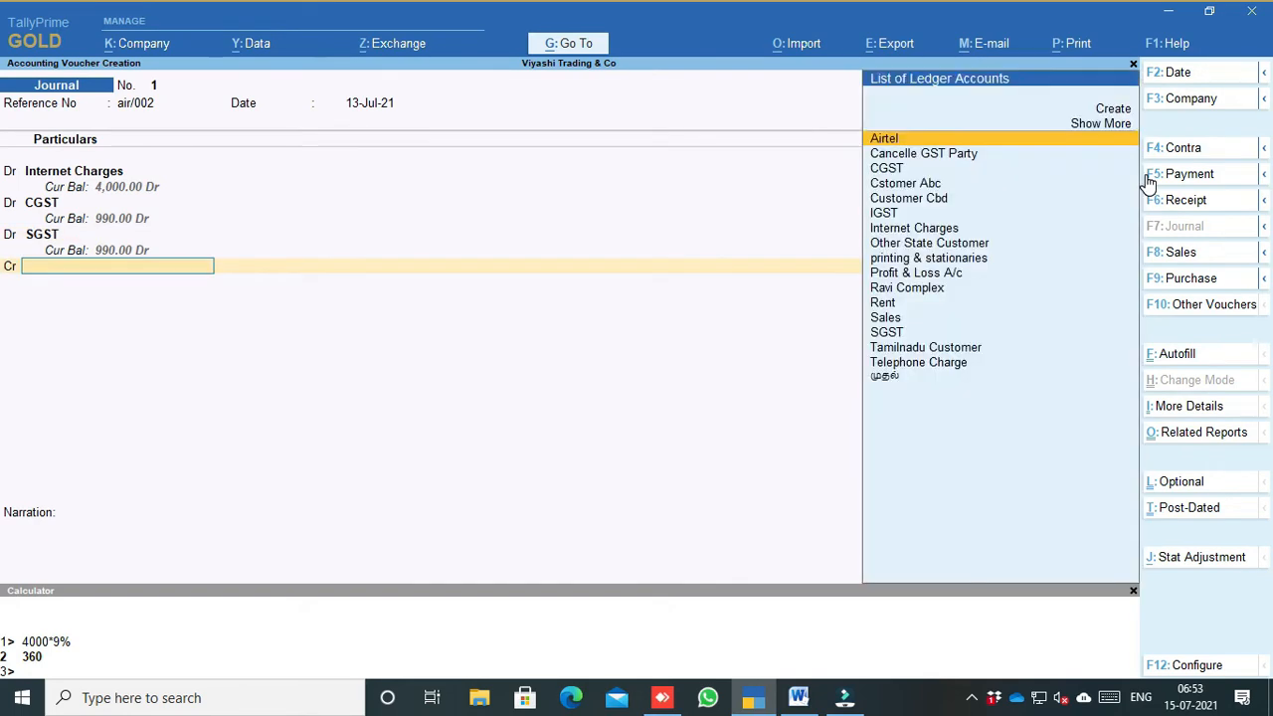
{"action": "type", "text": "ai"}
{"action": "key", "text": "Return"}
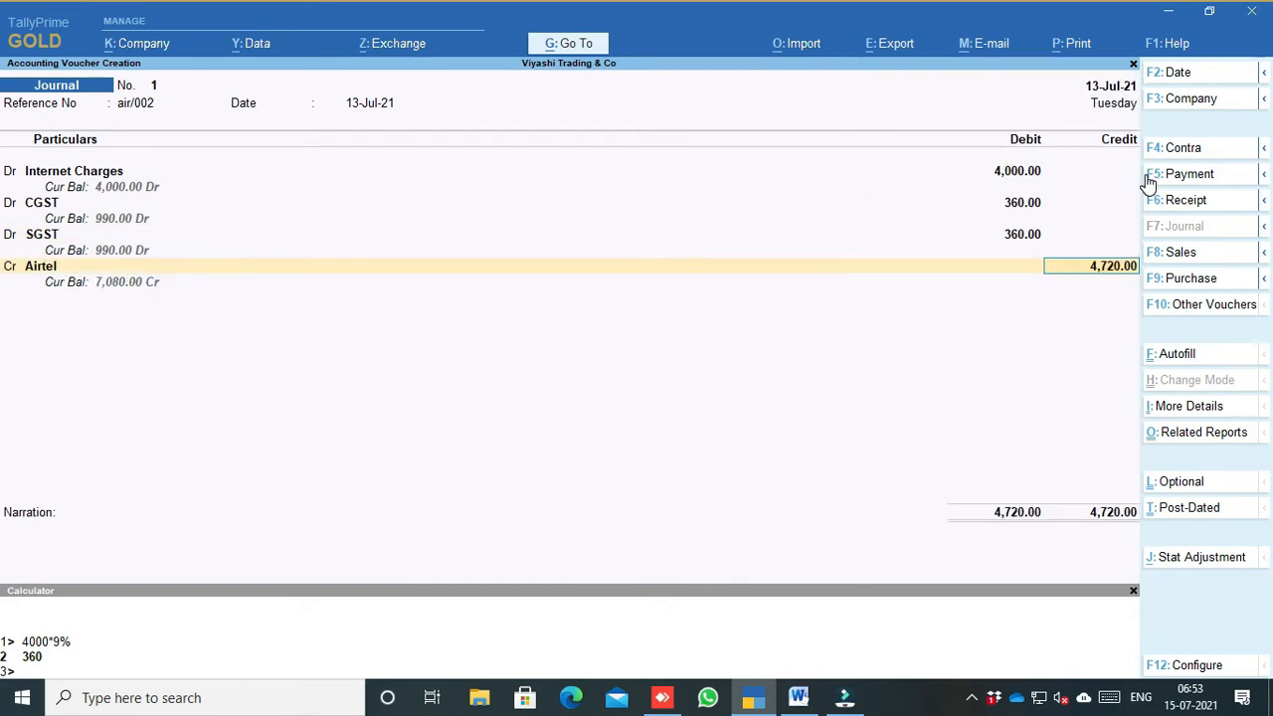
Allocate the Airtel credit of 4,720 to new reference air/002 with 3 credit days, and save the journal voucher
{"action": "key", "text": "Return"}
{"action": "key", "text": "Down"}
{"action": "key", "text": "Return"}
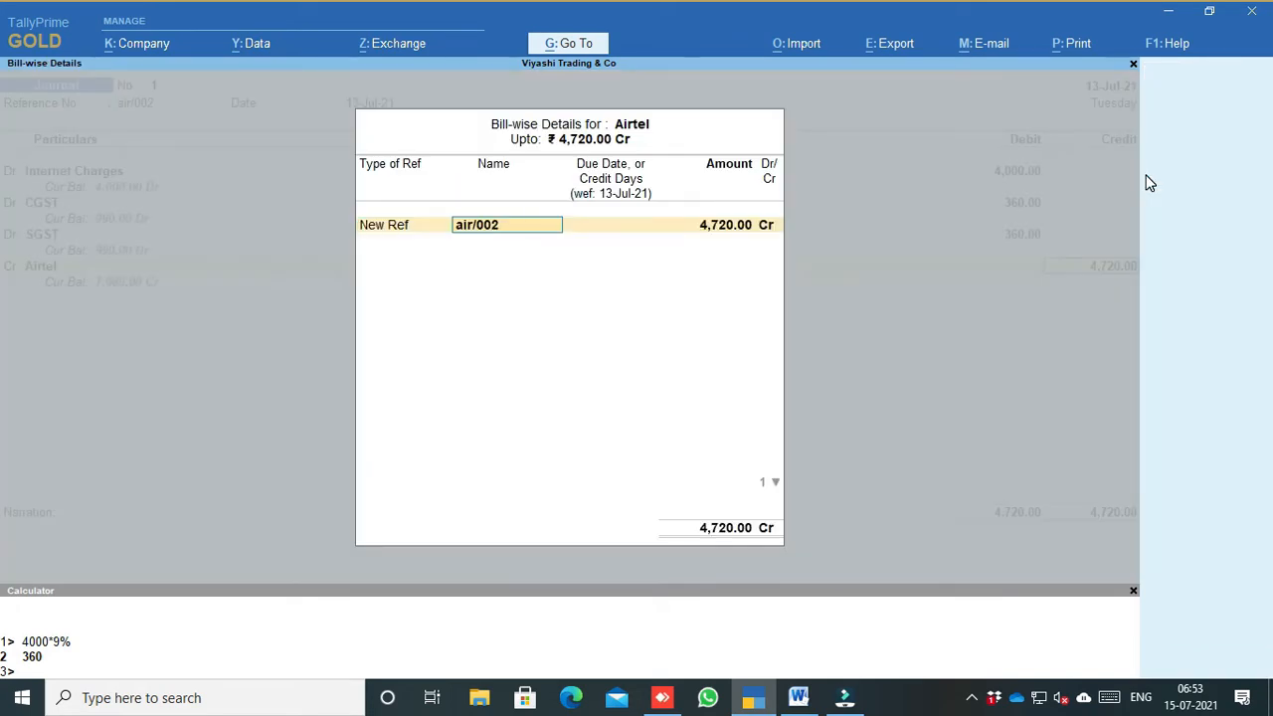
{"action": "key", "text": "Return"}
{"action": "type", "text": "3"}
{"action": "key", "text": "Return"}
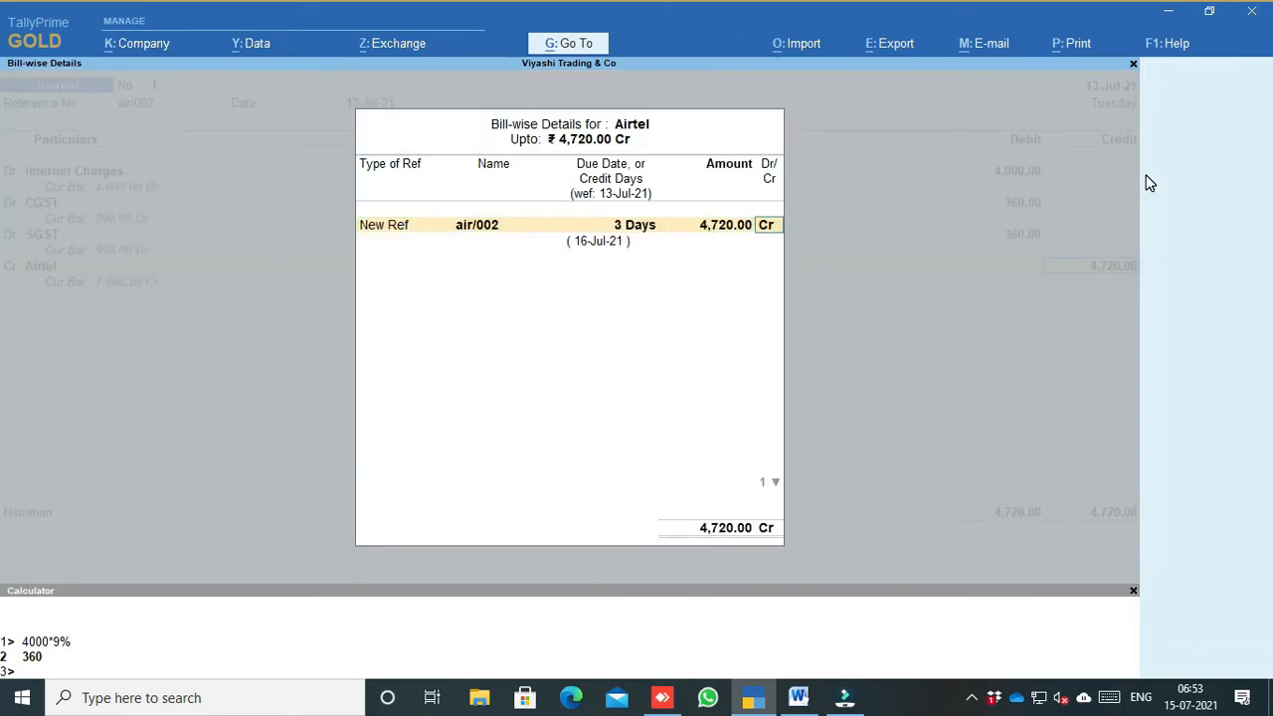
{"action": "key", "text": "Return"}
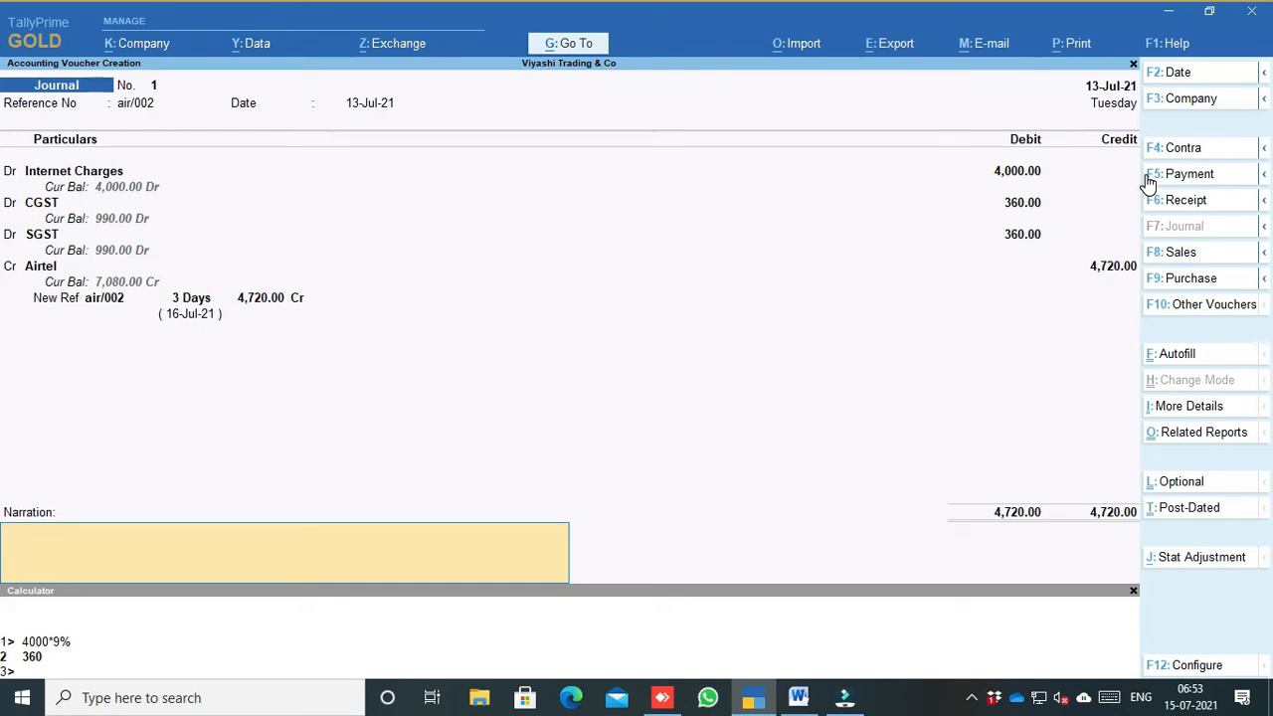
{"action": "key", "text": "Return"}
{"action": "key", "text": "Return"}
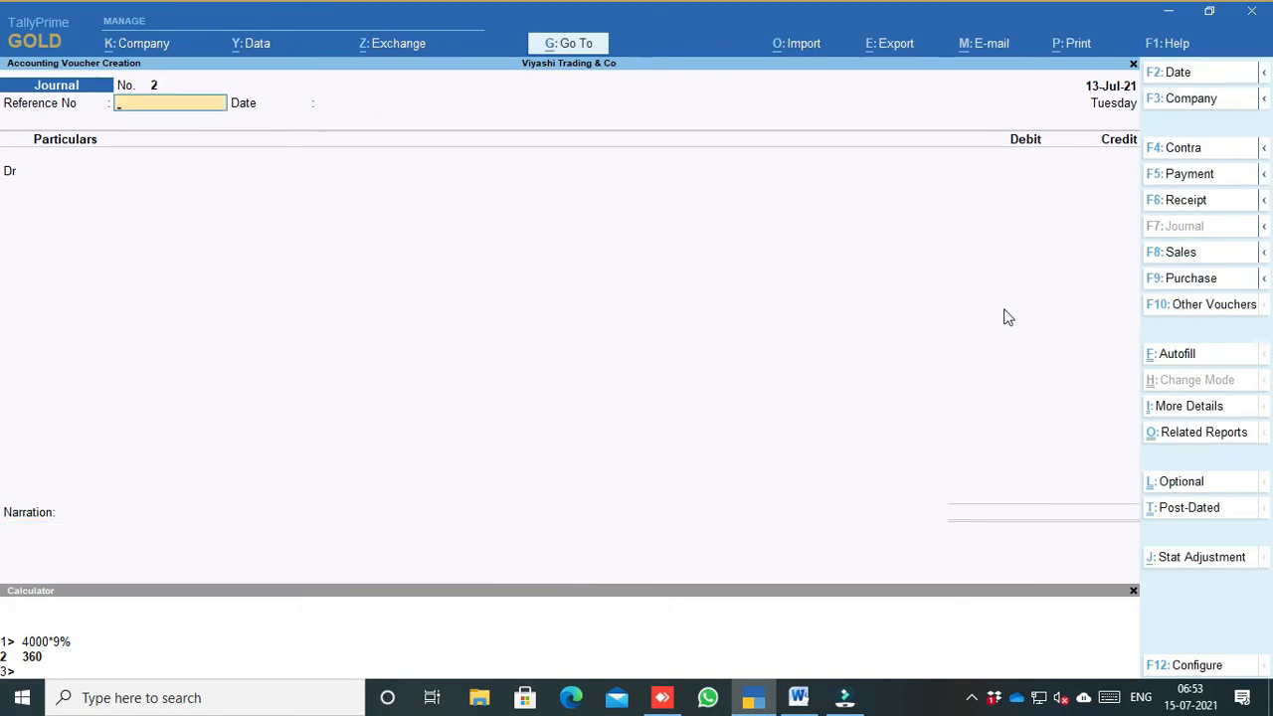
Switch to the Word document and read the 13th Jul courier charges transaction, highlighting the payee's name
{"action": "left_click", "coordinate": [805, 686]}
{"action": "scroll", "coordinate": [374, 428], "scroll_direction": "down", "scroll_amount": 1}
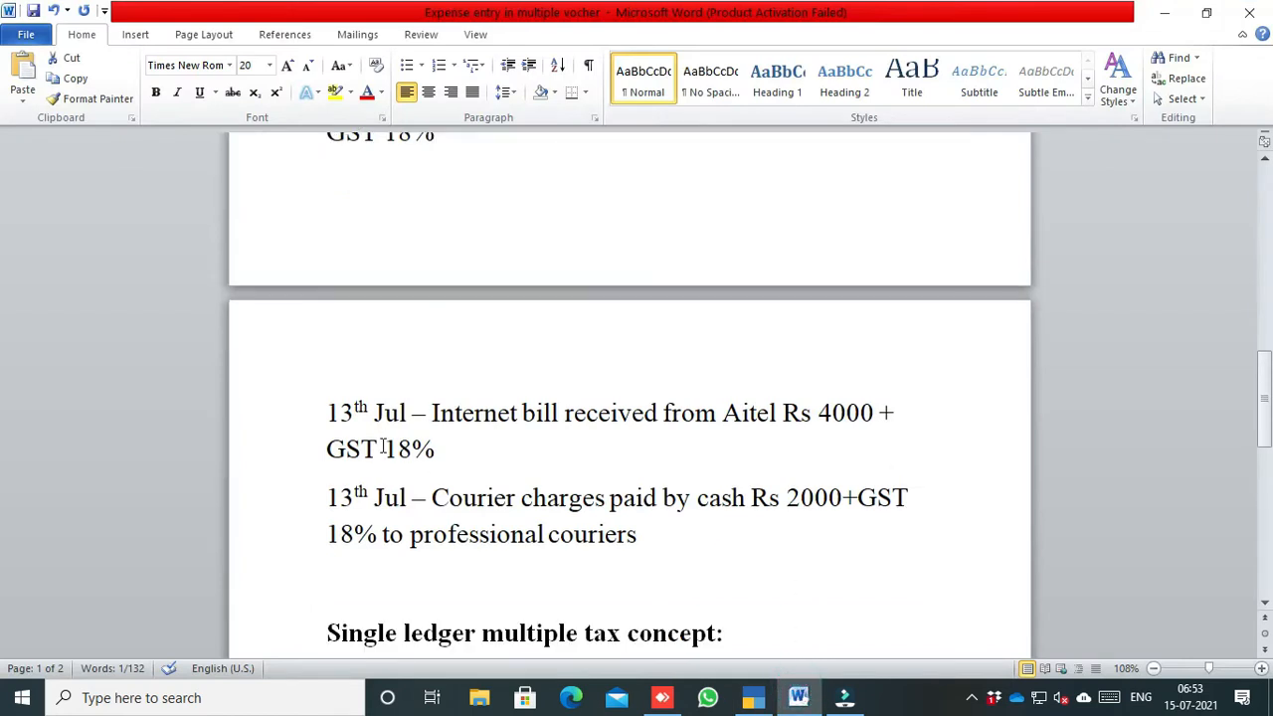
{"action": "scroll", "coordinate": [382, 448], "scroll_direction": "down", "scroll_amount": 1}
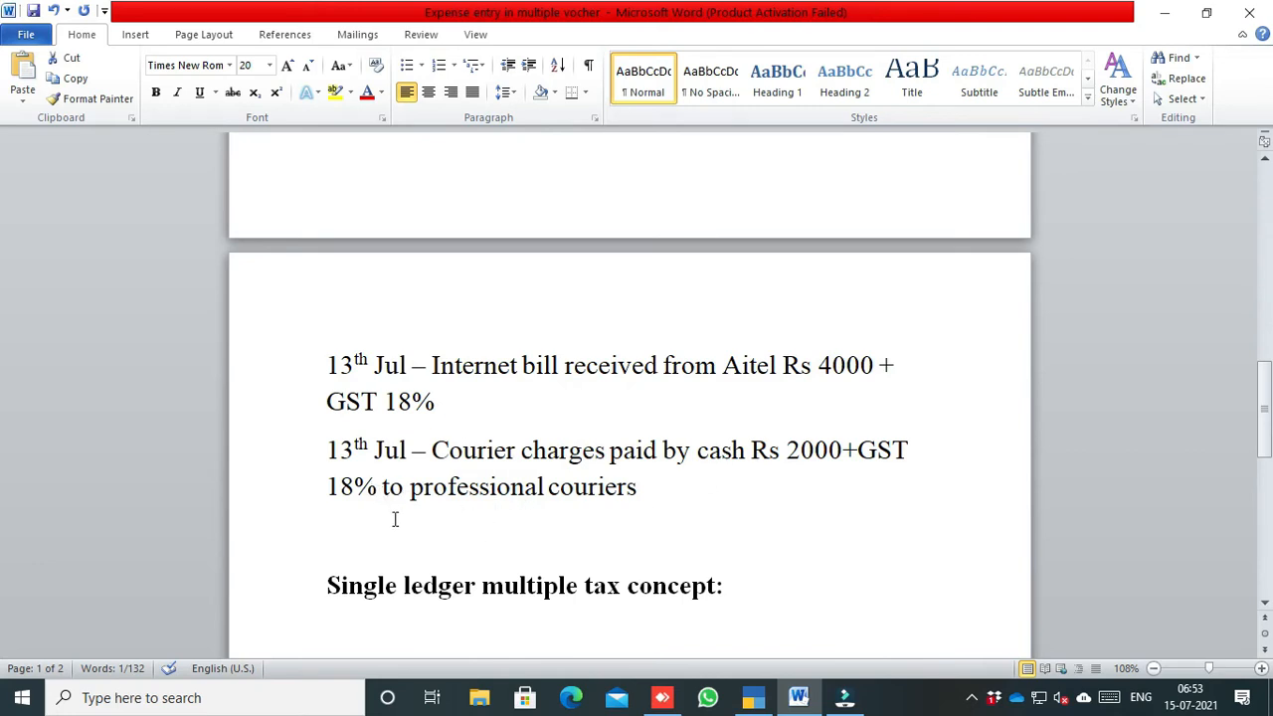
{"action": "left_click_drag", "start_coordinate": [412, 489], "coordinate": [606, 492]}
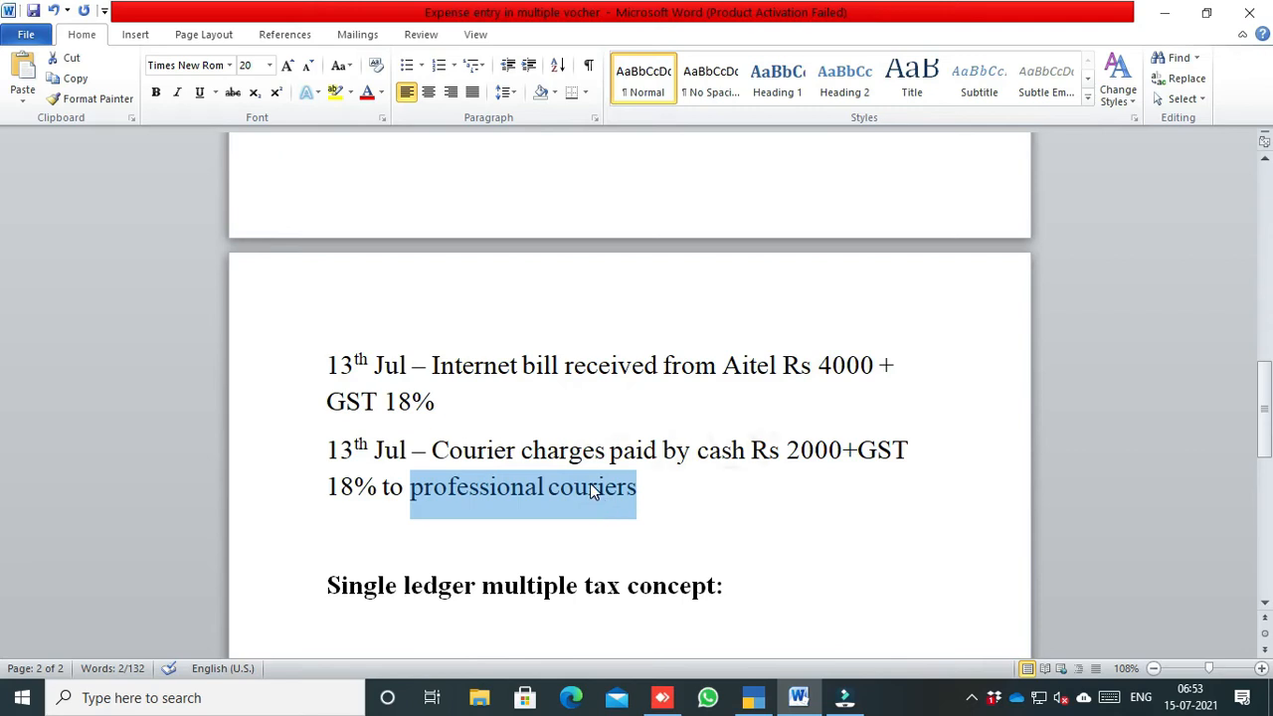
Return to TallyPrime and start a payment voucher with supplier invoice number 003 and Cash as the account
{"action": "left_click", "coordinate": [753, 697]}
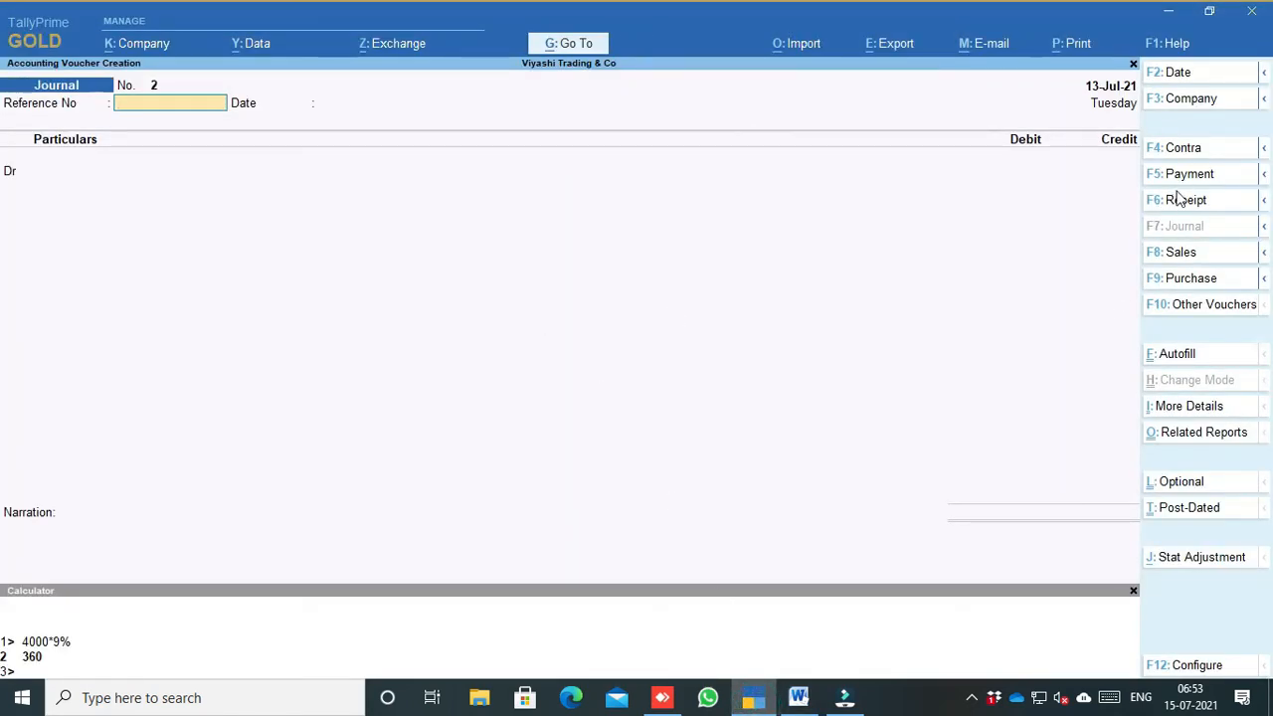
{"action": "key", "text": "Escape"}
{"action": "key", "text": "Return"}
{"action": "left_click", "coordinate": [1175, 176]}
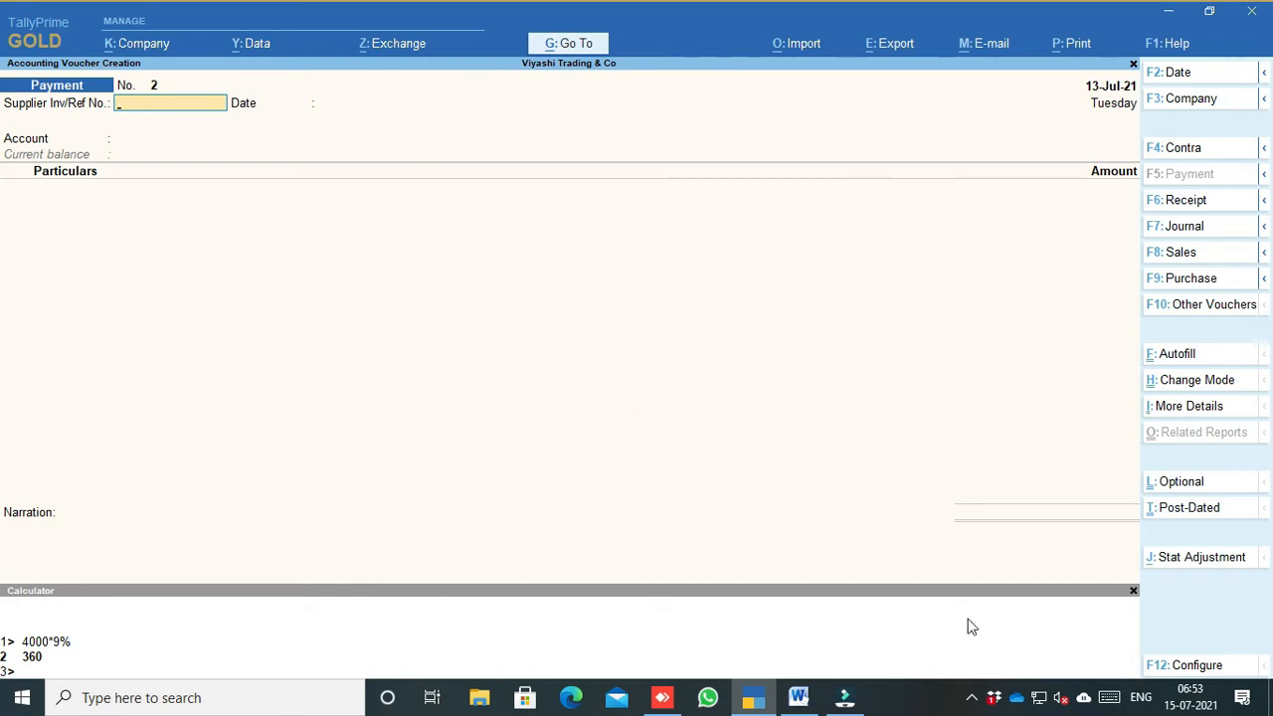
{"action": "type", "text": "003"}
{"action": "key", "text": "Return"}
{"action": "key", "text": "Return"}
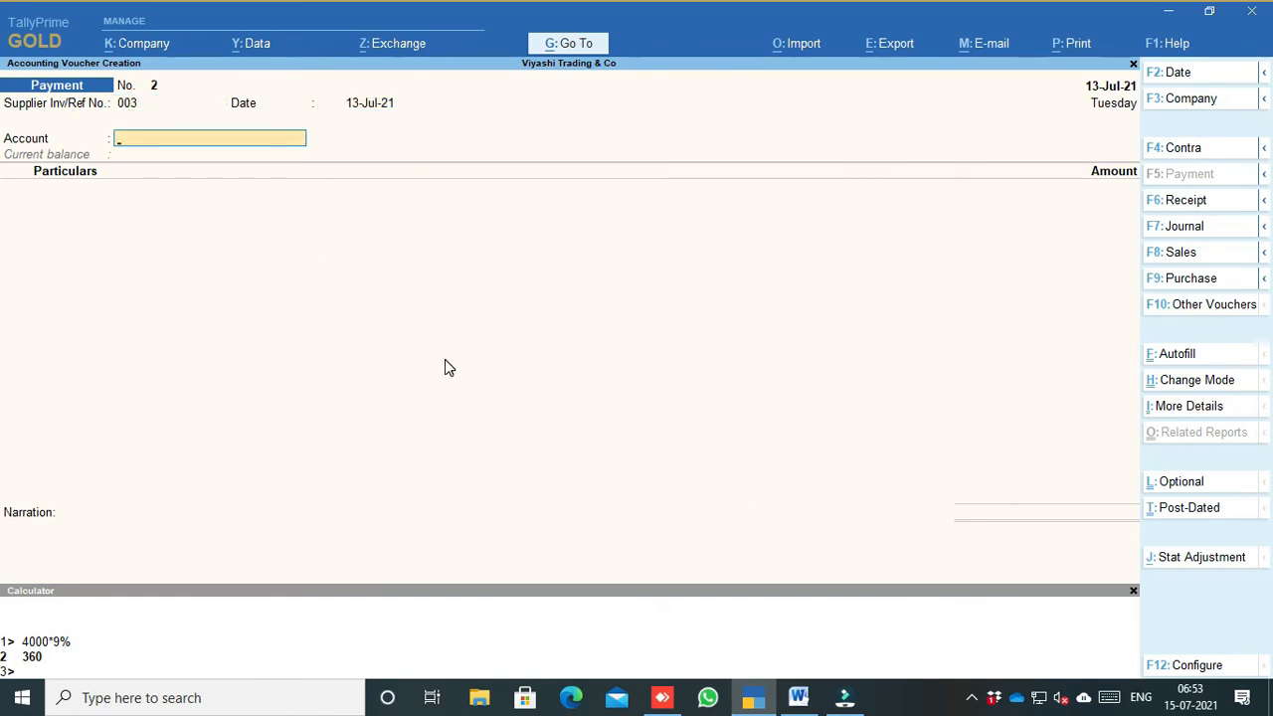
{"action": "key", "text": "Return"}
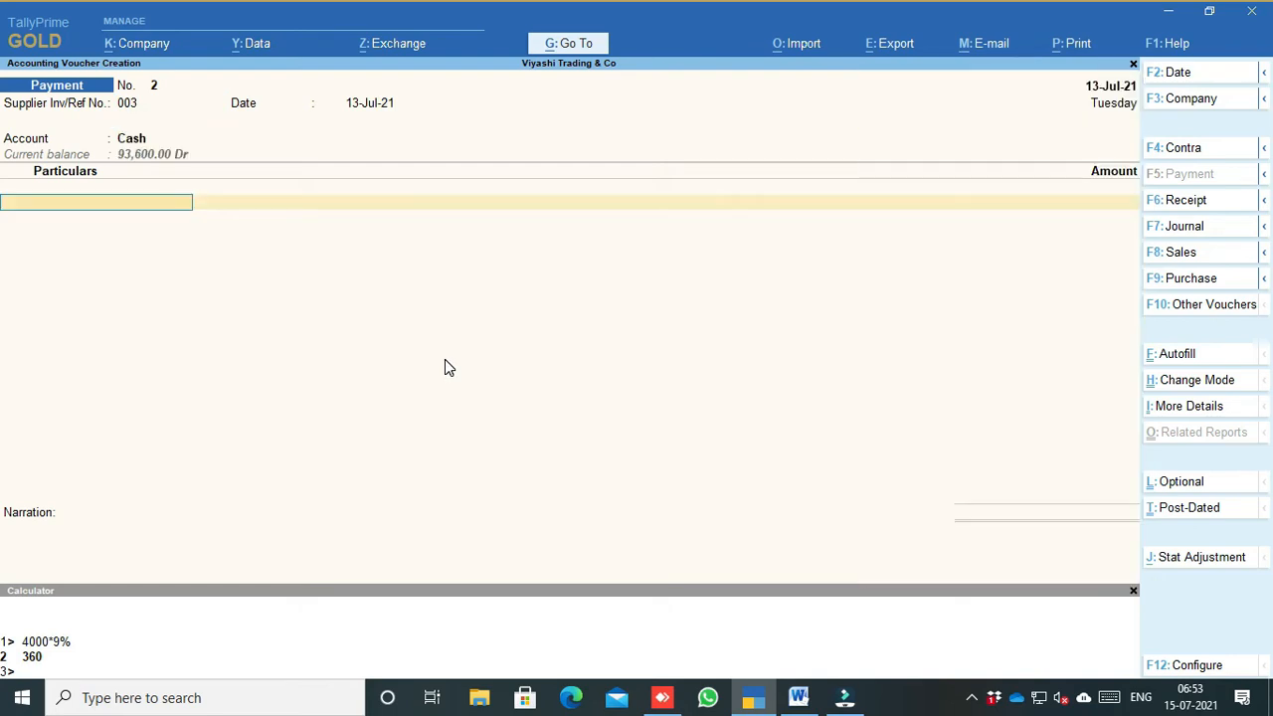
Enable providing party details for GST in the payment voucher configuration
{"action": "key", "text": "BackSpace"}
{"action": "key", "text": "F12"}
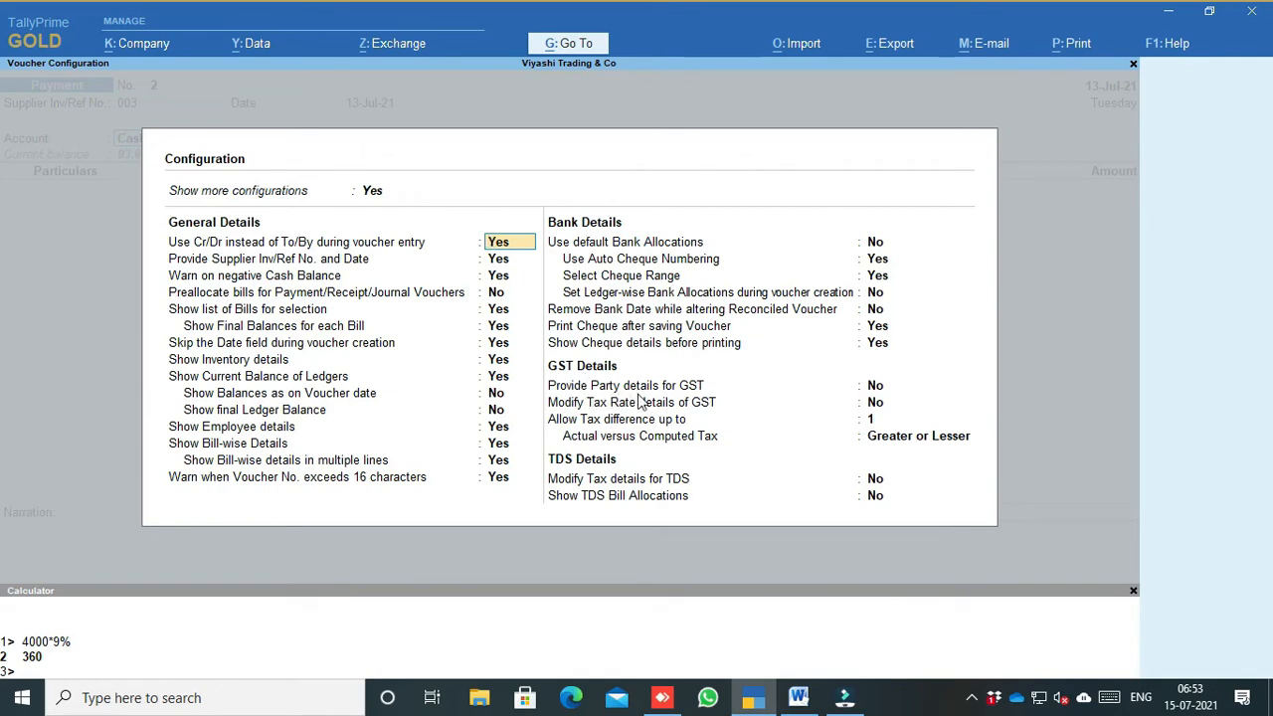
{"action": "left_click", "coordinate": [875, 387]}
{"action": "key", "text": "Return"}
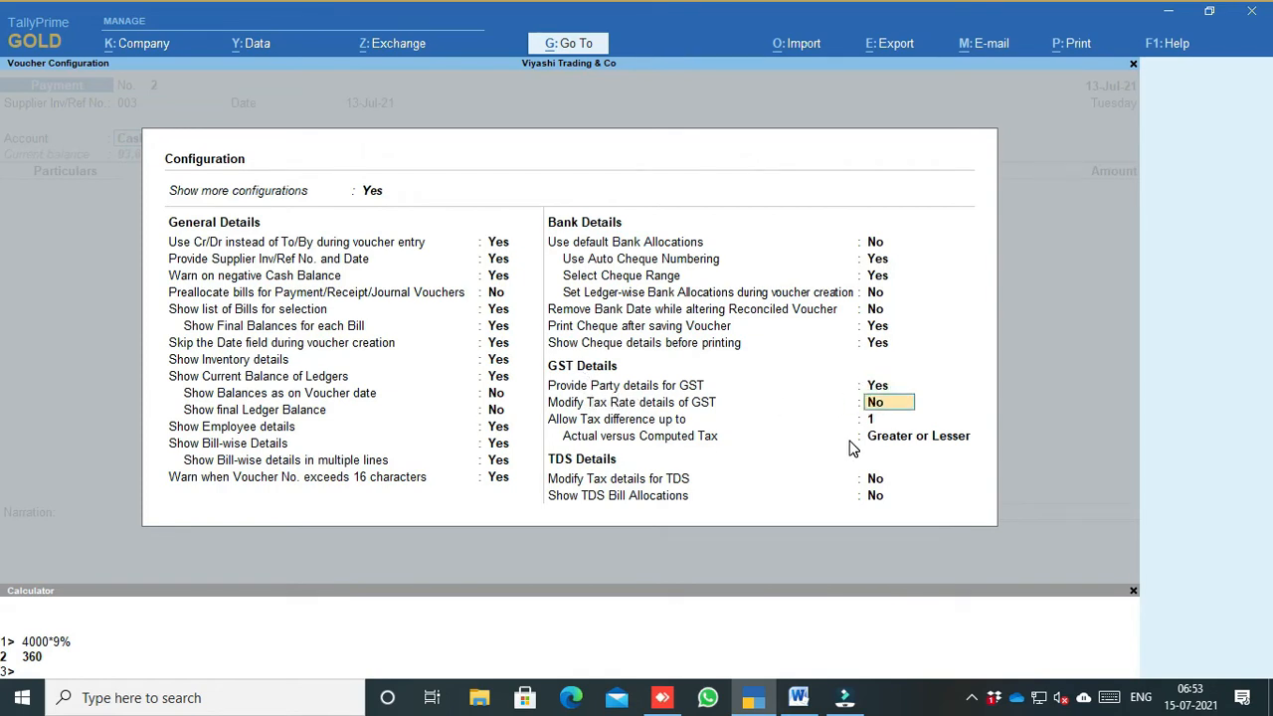
{"action": "key", "text": "ctrl+a"}
{"action": "key", "text": "Return"}
{"action": "key", "text": "Return"}
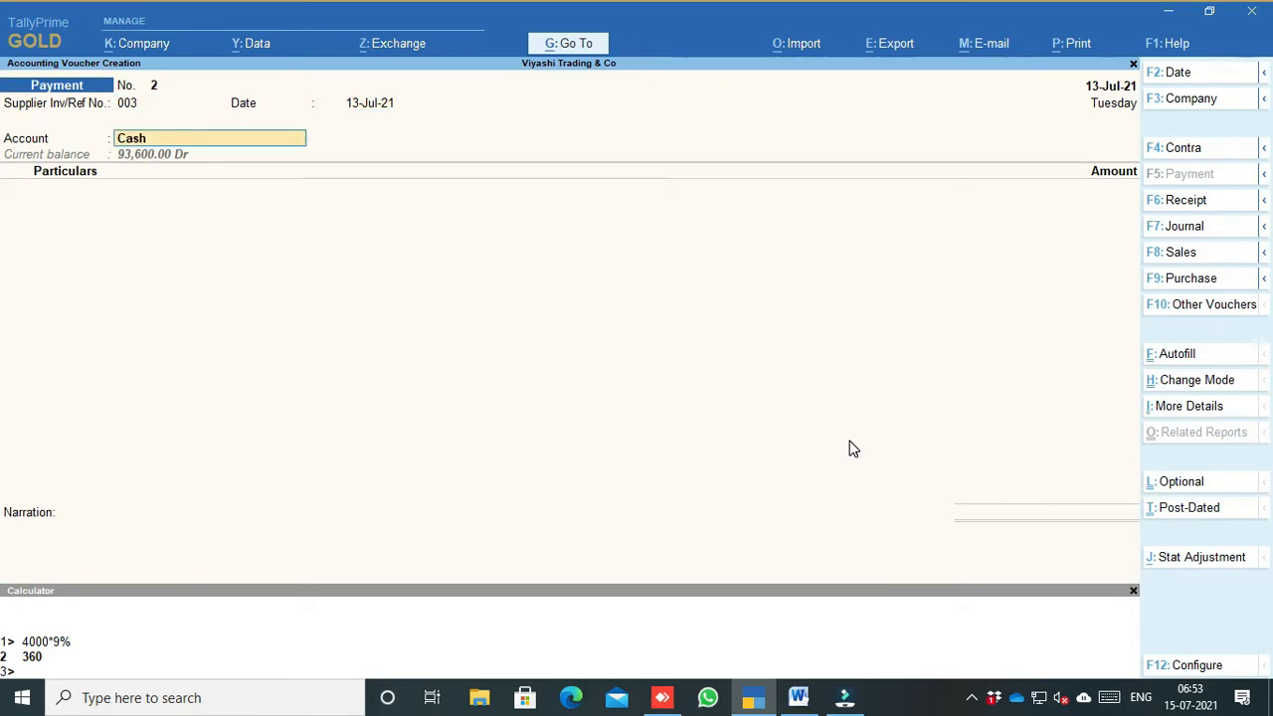
Open the party details for the Cash account and start creating a new ledger for the party
{"action": "key", "text": "Return"}
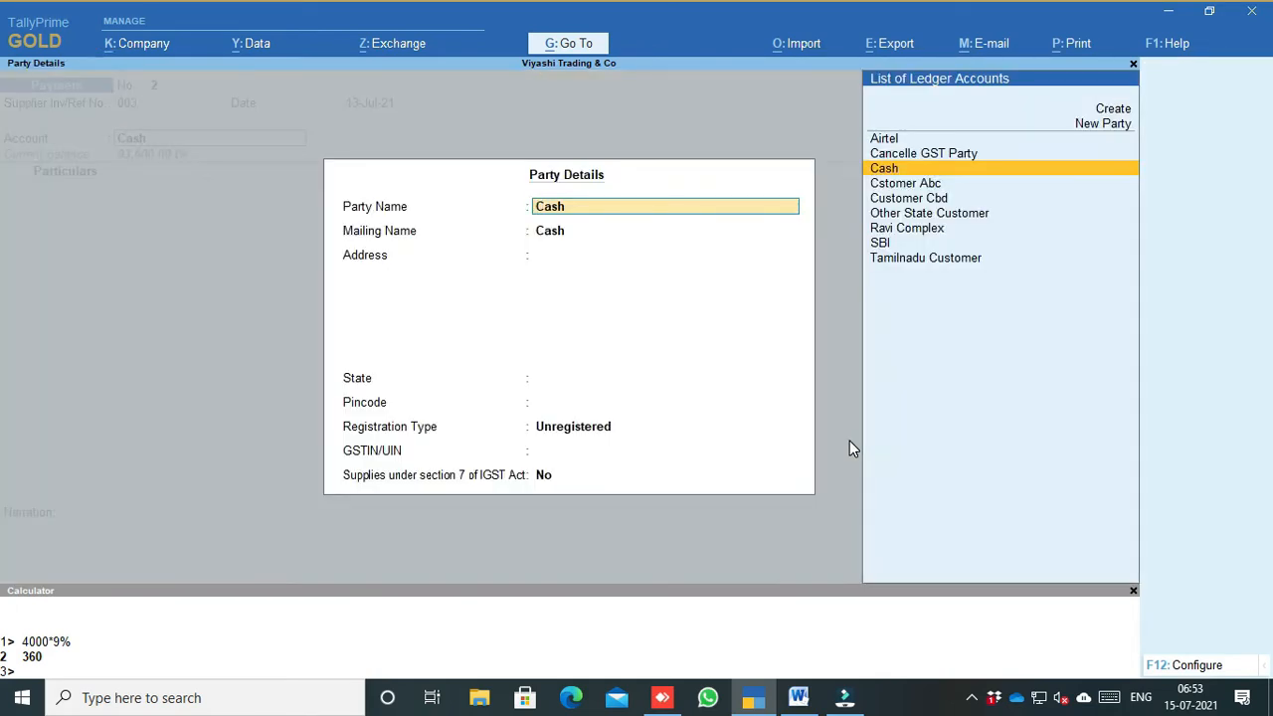
{"action": "key", "text": "Up"}
{"action": "key", "text": "Up"}
{"action": "key", "text": "Up"}
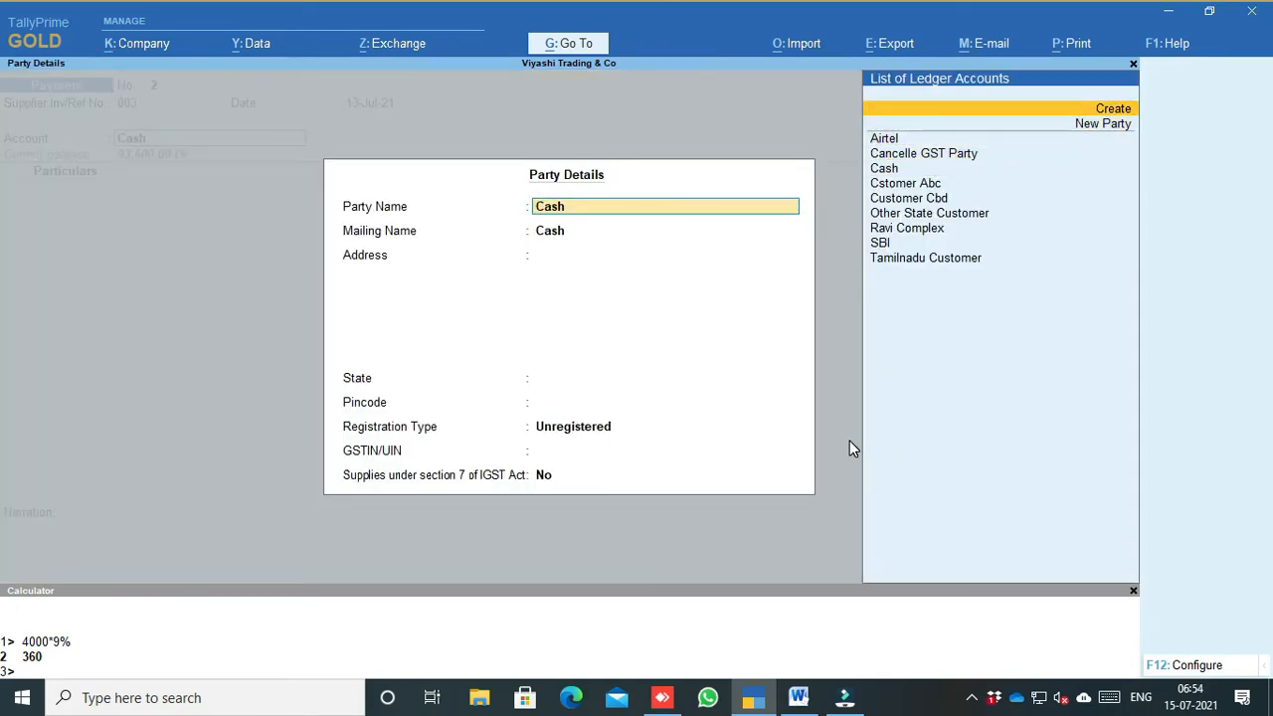
{"action": "key", "text": "Return"}
{"action": "key", "text": "Escape"}
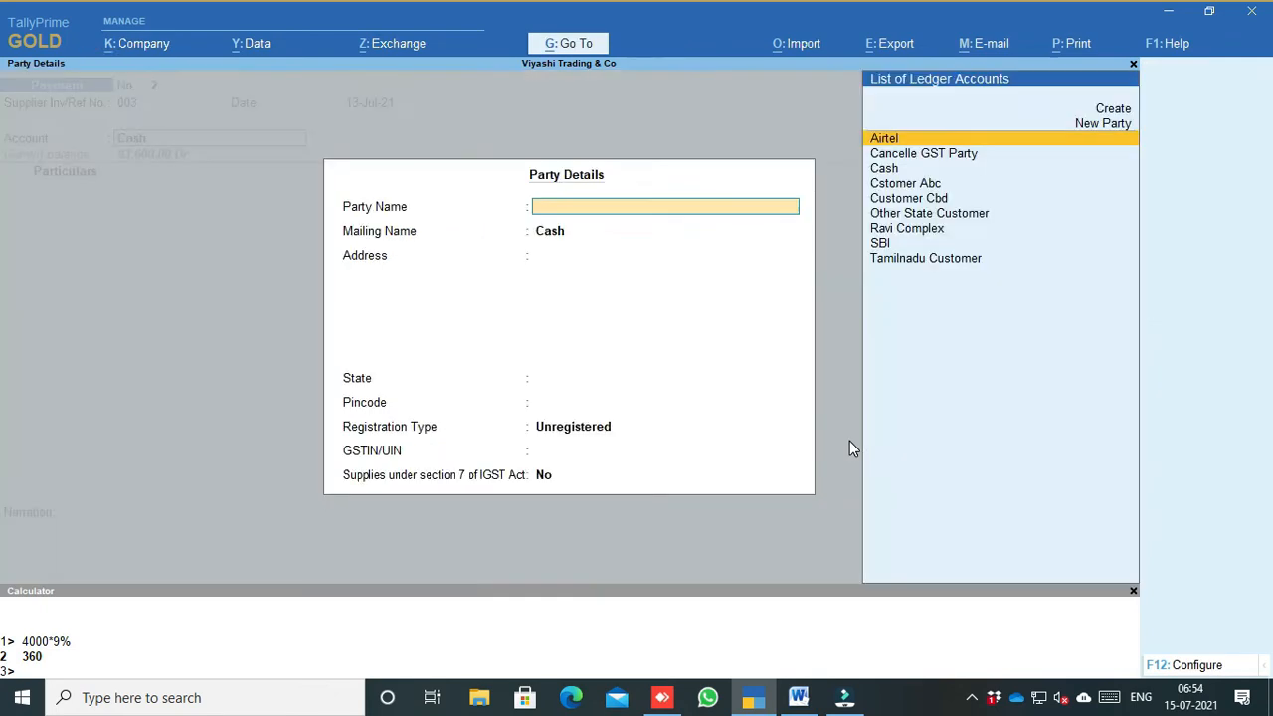
{"action": "key", "text": "Up"}
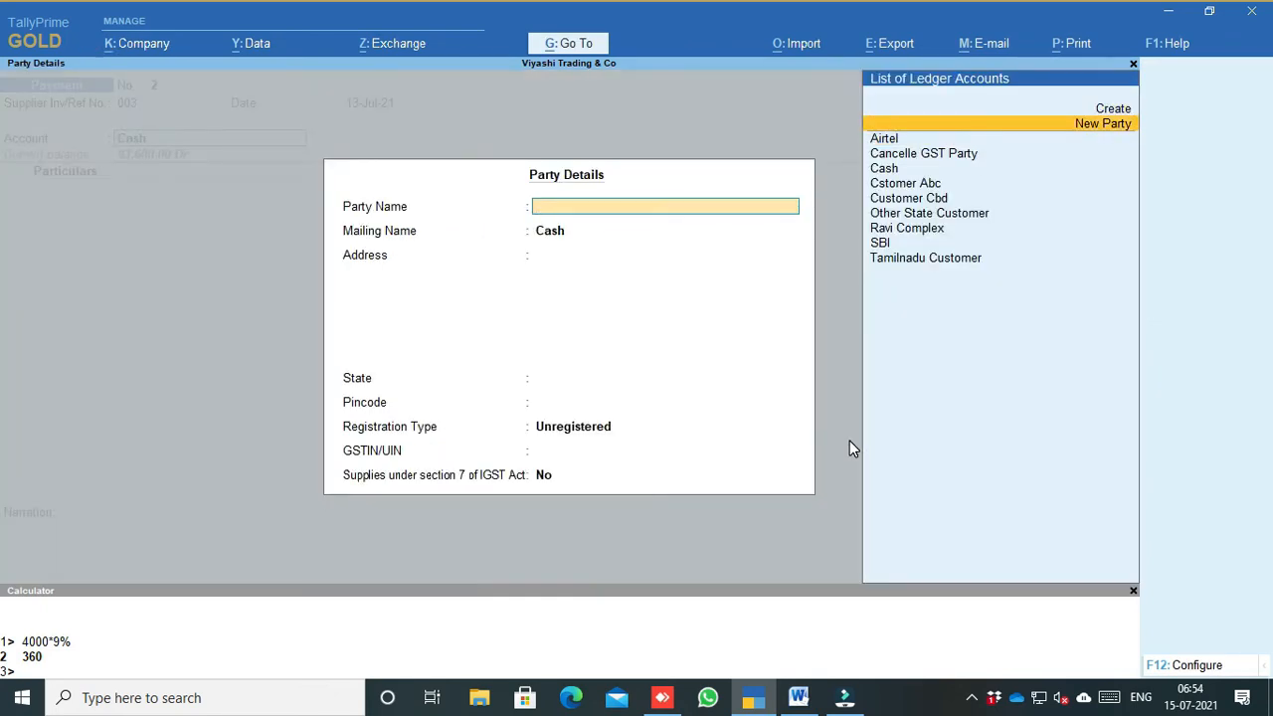
{"action": "key", "text": "Up"}
{"action": "key", "text": "Return"}
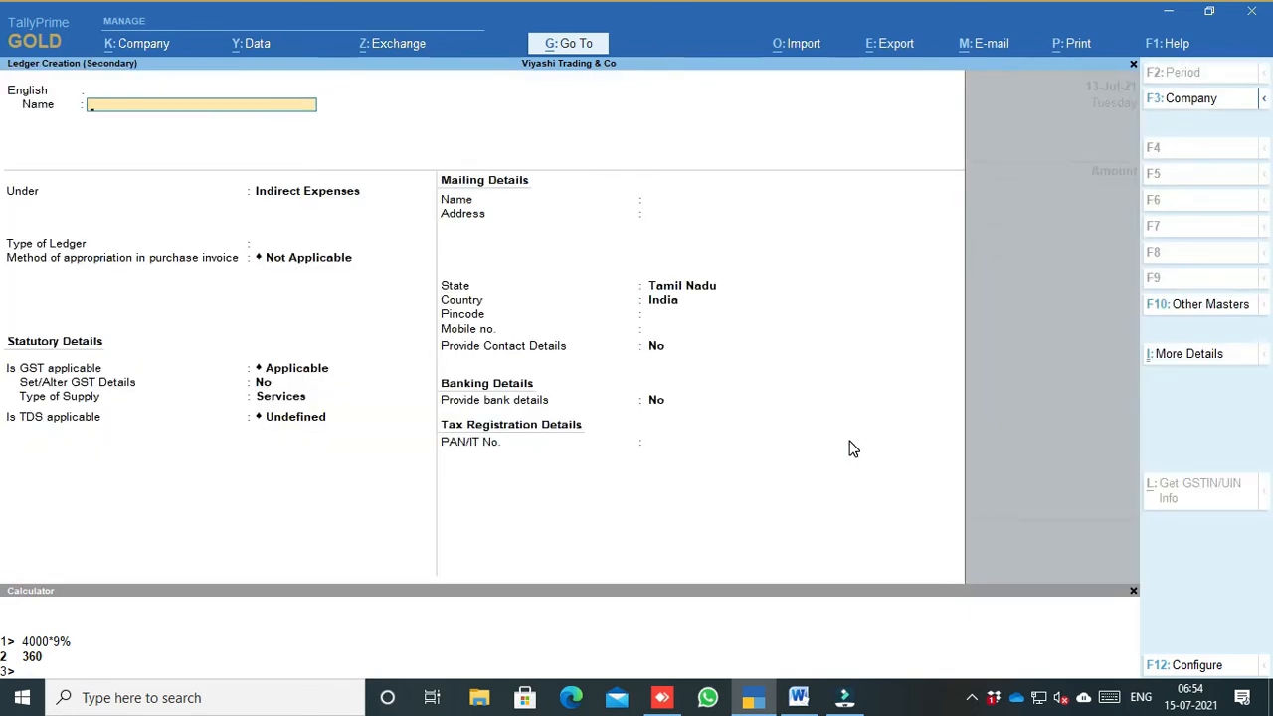
Name the new party ledger The Professional Couriers, without an additional language name
{"action": "type", "text": "Airtel"}
{"action": "key", "text": "Escape"}
{"action": "type", "text": "The R"}
{"action": "key", "text": "BackSpace"}
{"action": "type", "text": "Professional"}
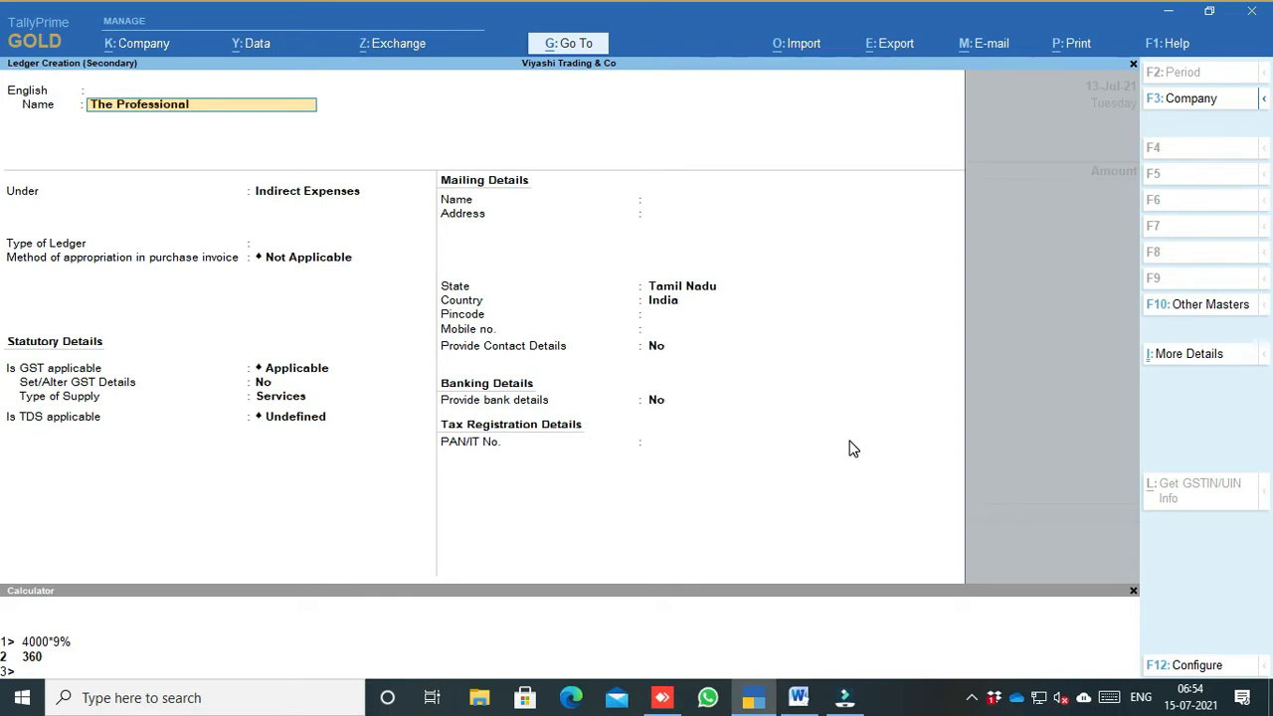
{"action": "type", "text": " Couriers"}
{"action": "key", "text": "Return"}
{"action": "key", "text": "Return"}
{"action": "key", "text": "Return"}
Place the courier party's ledger under Sundry Creditors, keeping the default bill-by-bill and TDS settings
{"action": "type", "text": "Sun"}
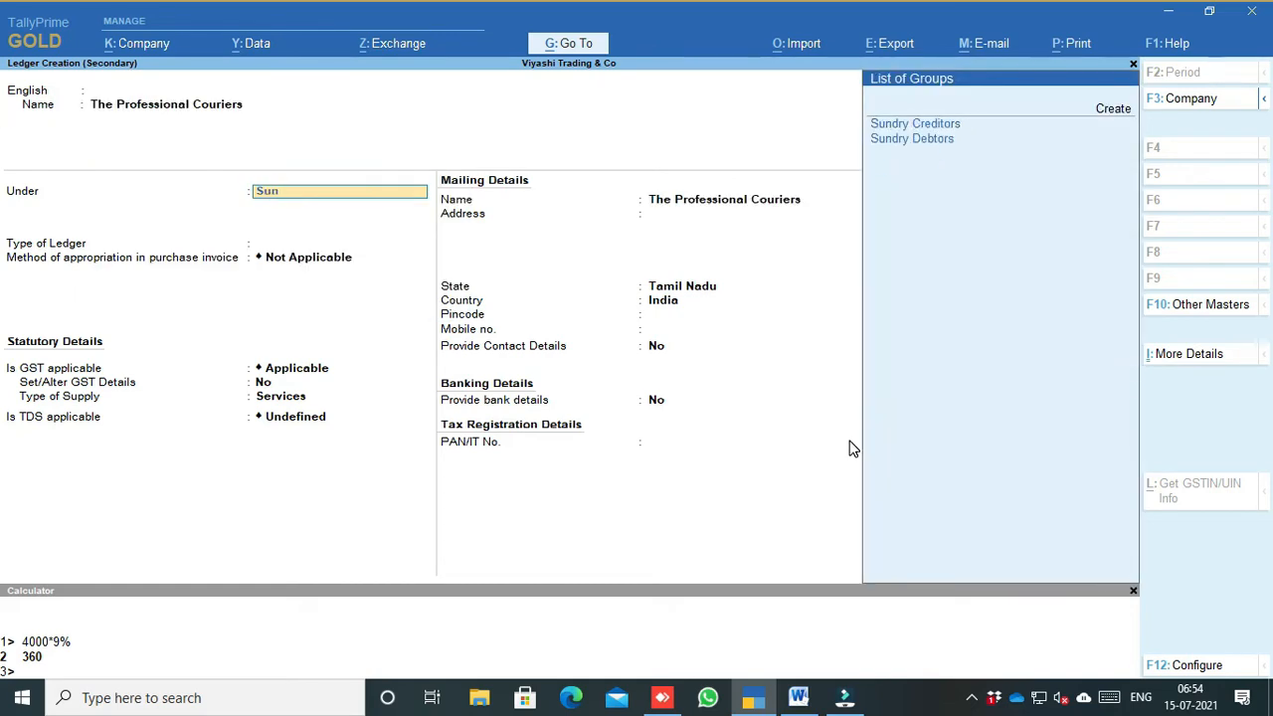
{"action": "key", "text": "Return"}
{"action": "key", "text": "Return"}
{"action": "key", "text": "Return"}
{"action": "key", "text": "Return"}
{"action": "key", "text": "Return"}
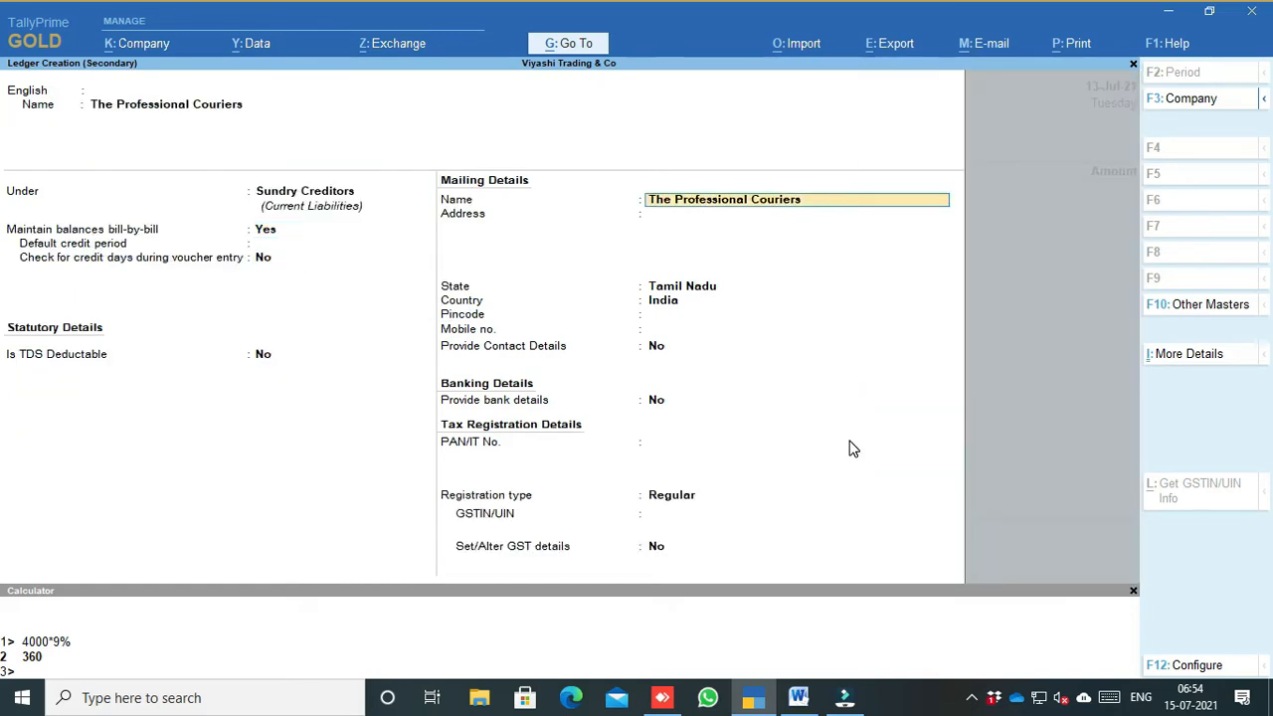
Set the party ledger's mailing address to Coimbatore and keep the default state, country, banking and registration details
{"action": "key", "text": "Return"}
{"action": "type", "text": "Coimbatore"}
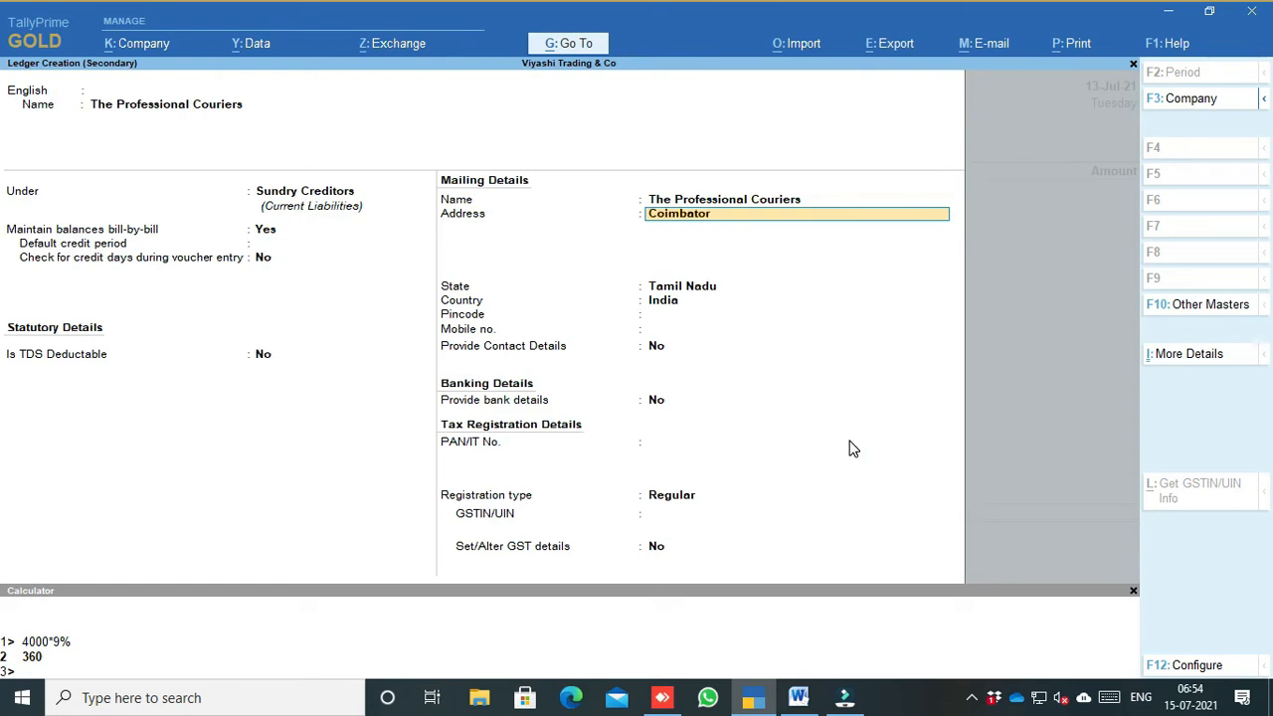
{"action": "key", "text": "Return"}
{"action": "key", "text": "Return"}
{"action": "key", "text": "Return"}
{"action": "key", "text": "Return"}
{"action": "key", "text": "Return"}
{"action": "key", "text": "Return"}
{"action": "key", "text": "Return"}
{"action": "key", "text": "Return"}
{"action": "key", "text": "Return"}
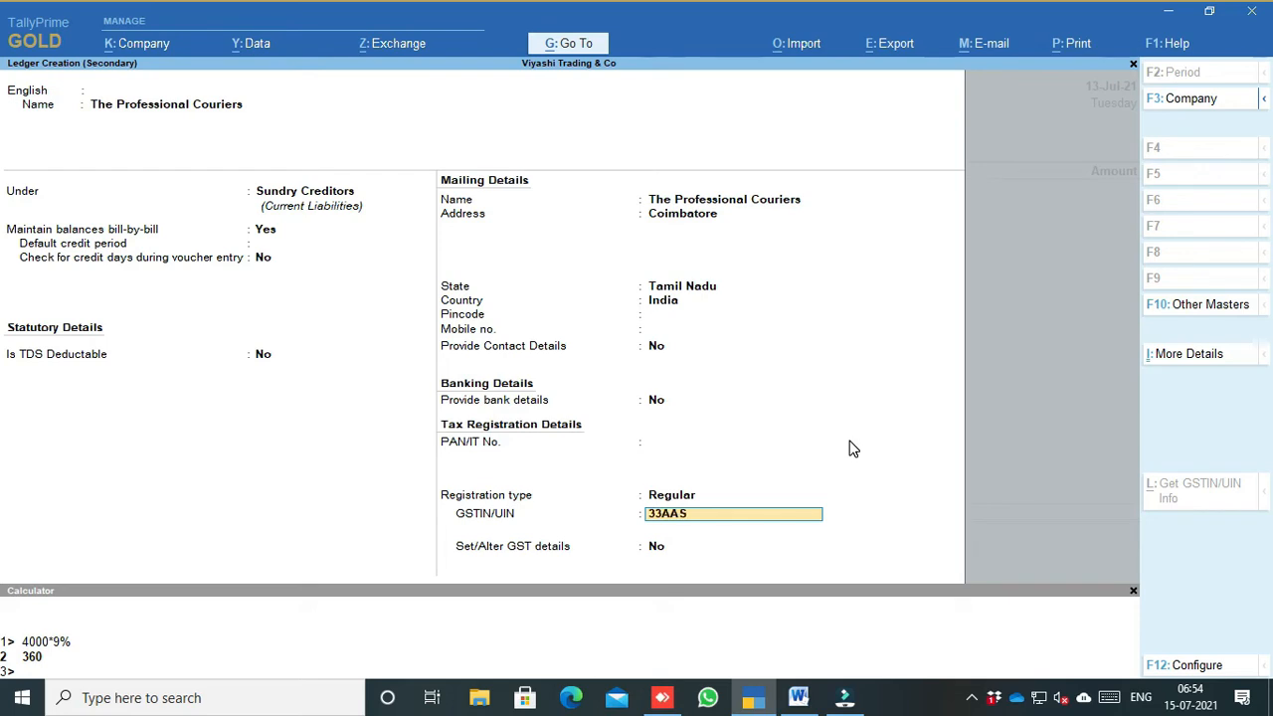
Enter the courier company's GSTIN/UIN and save the party ledger
{"action": "type", "text": "33AAS1"}
{"action": "key", "text": "BackSpace"}
{"action": "type", "text": "PD1234S1Z"}
{"action": "key", "text": "Return"}
{"action": "key", "text": "Return"}
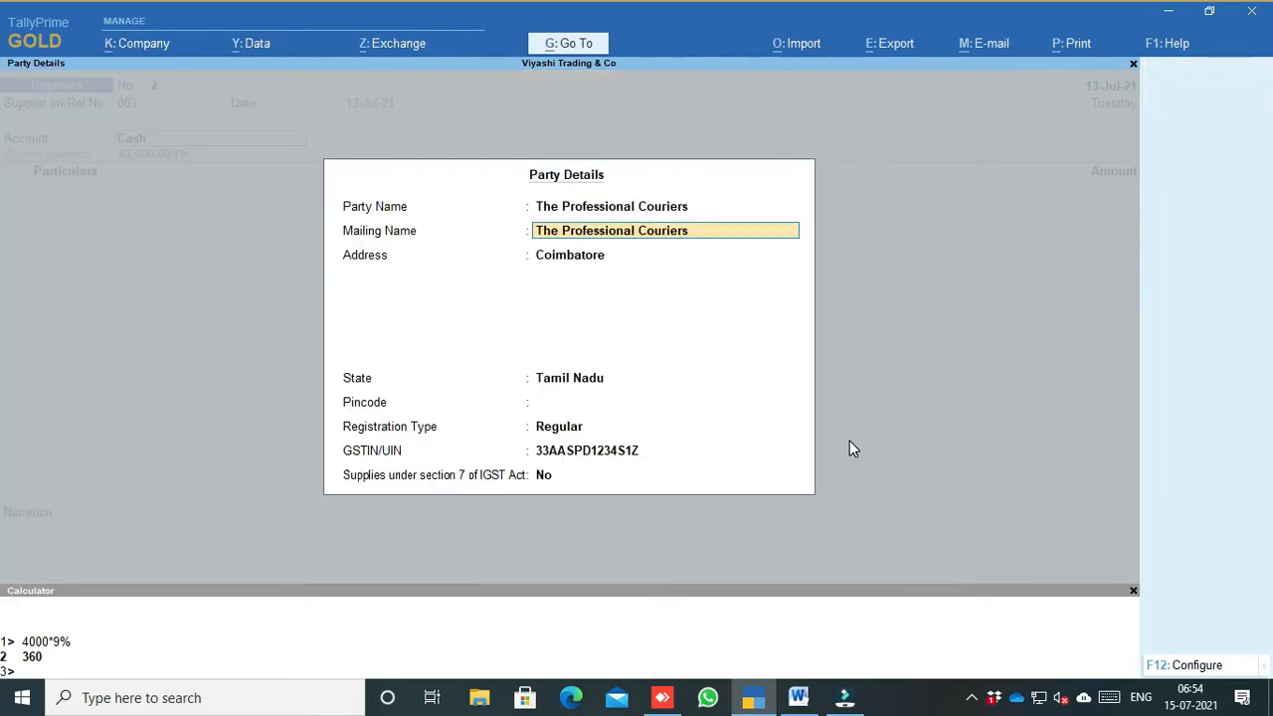
Accept the party details for The Professional Couriers in the payment voucher
{"action": "key", "text": "Return"}
{"action": "key", "text": "Return"}
{"action": "key", "text": "Return"}
{"action": "key", "text": "Return"}
{"action": "key", "text": "Return"}
{"action": "key", "text": "Return"}
{"action": "key", "text": "Return"}
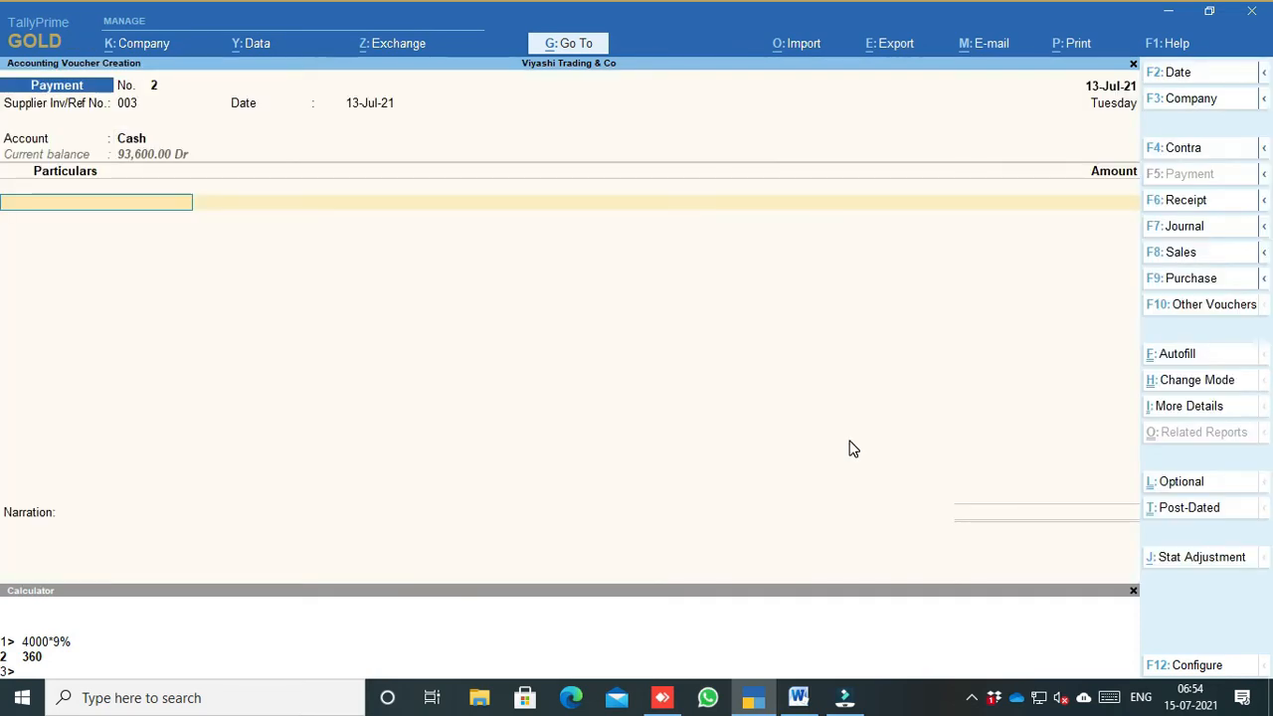
Create a ledger named Courier Charge under Indirect Expenses for the voucher's first particulars line, with GST applicable
{"action": "type", "text": "Co"}
{"action": "key", "text": "alt+c"}
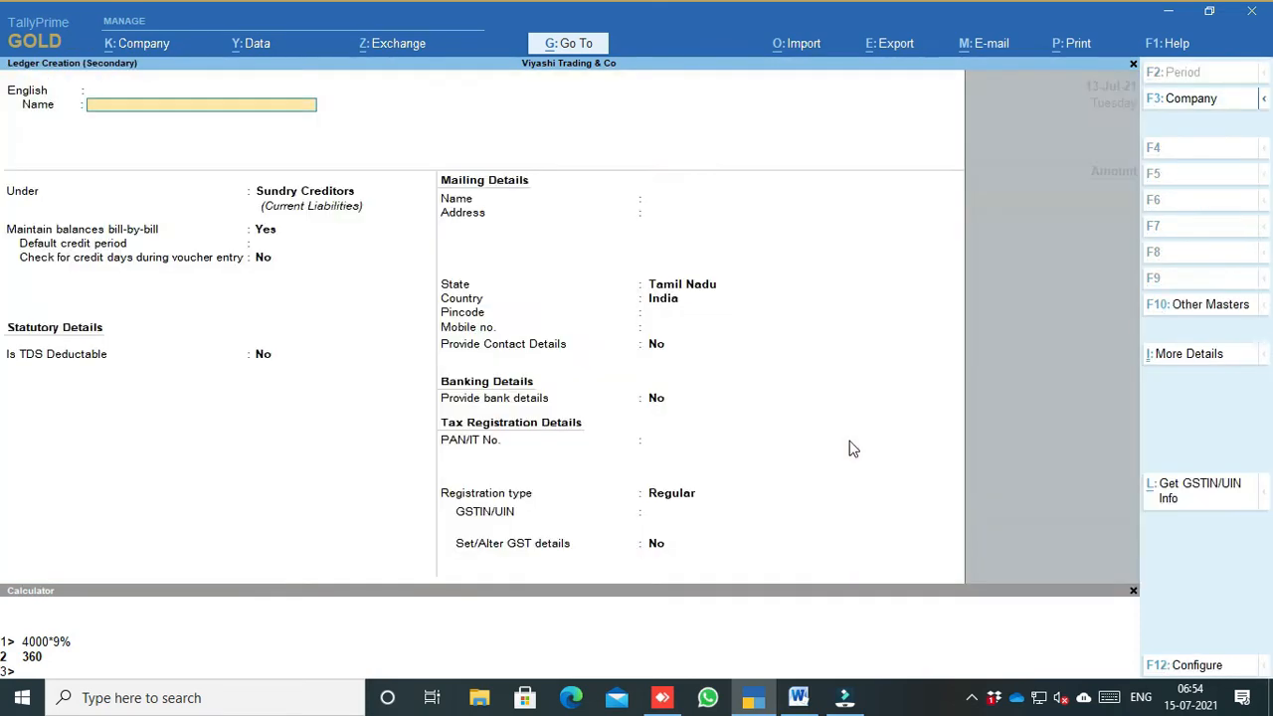
{"action": "type", "text": "Courier Charge"}
{"action": "key", "text": "Return"}
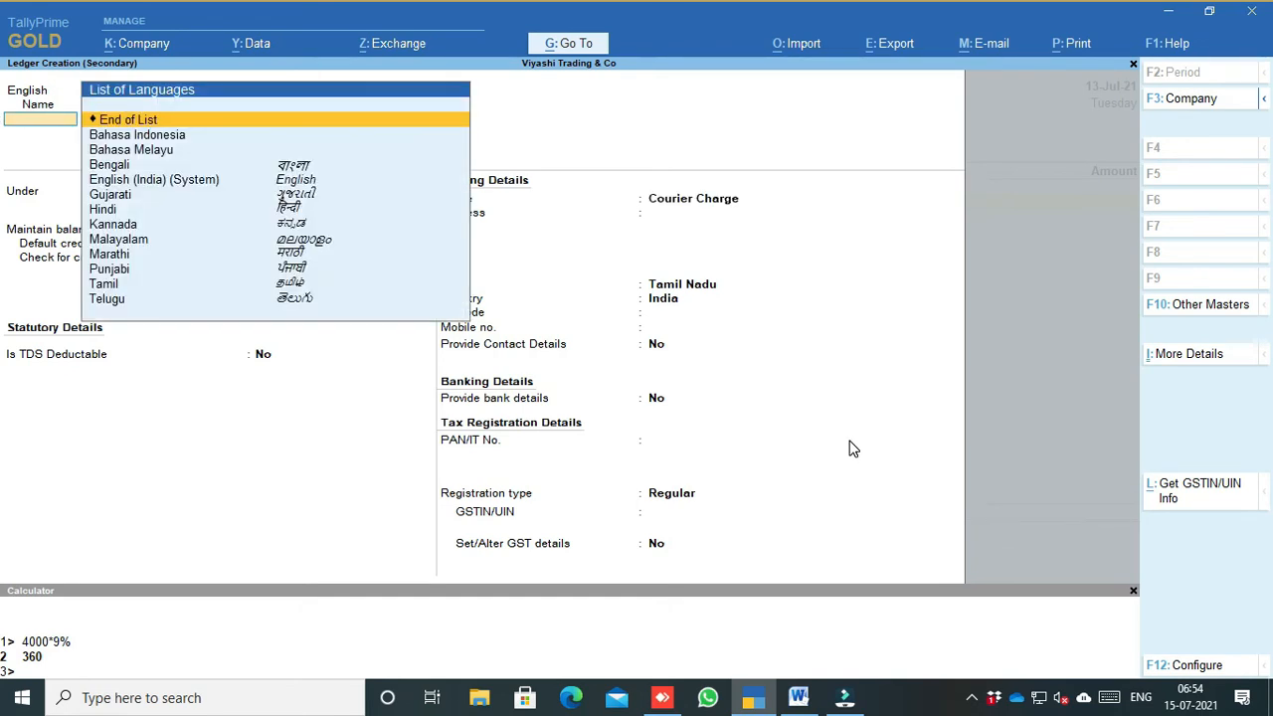
{"action": "key", "text": "Return"}
{"action": "type", "text": "Indi"}
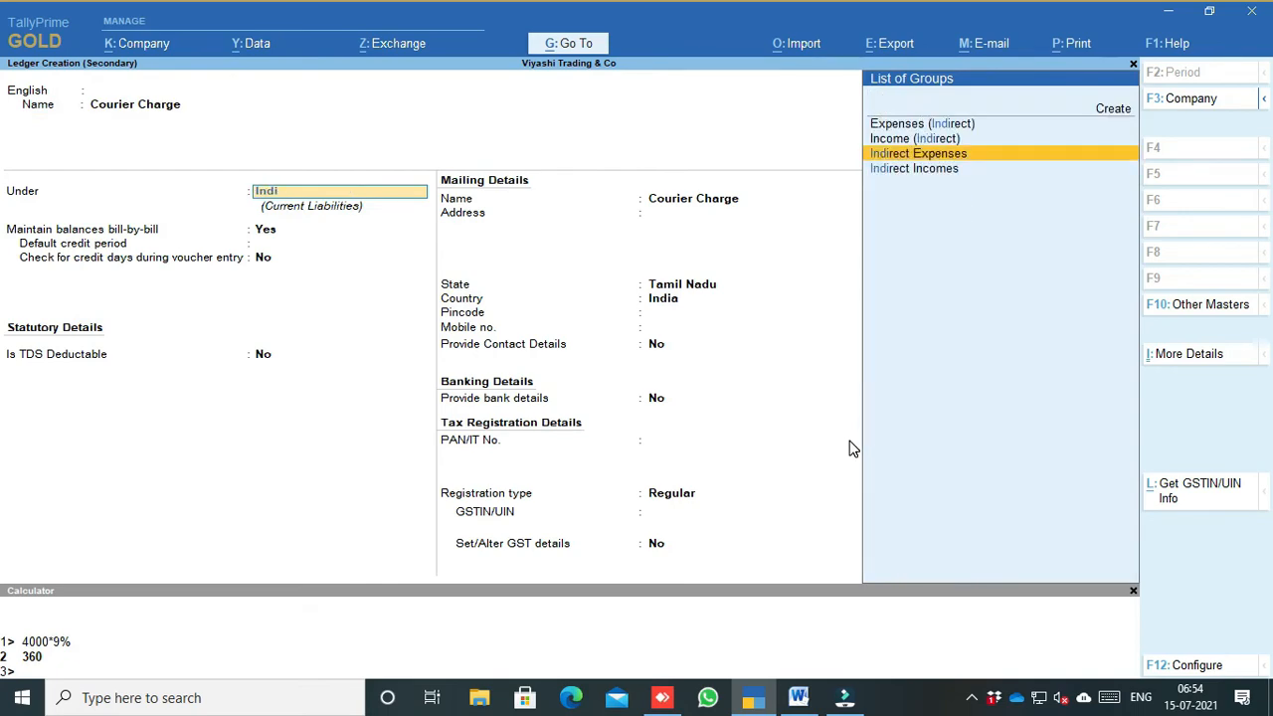
{"action": "key", "text": "Return"}
{"action": "key", "text": "Return"}
{"action": "key", "text": "Return"}
{"action": "key", "text": "Return"}
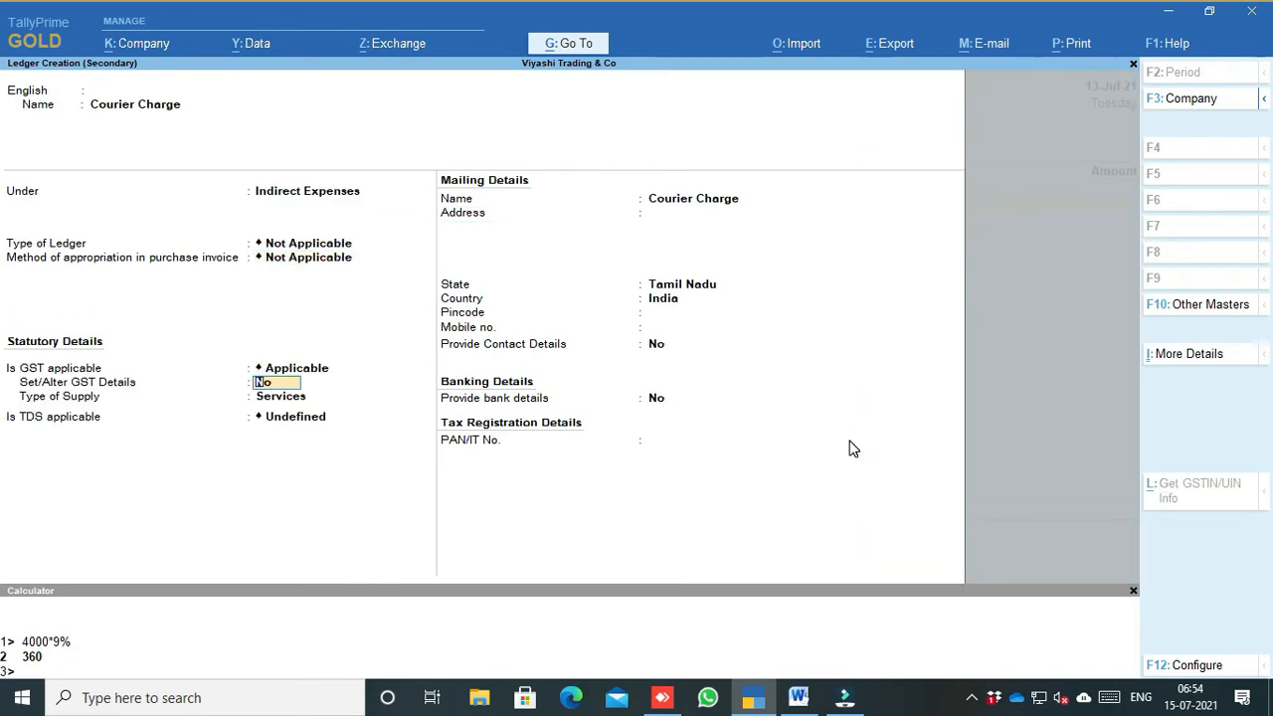
Enable GST details for the Courier Charge ledger, with taxability Taxable and an integrated tax rate of 18%
{"action": "key", "text": "y"}
{"action": "key", "text": "Return"}
{"action": "key", "text": "Return"}
{"action": "key", "text": "Return"}
{"action": "key", "text": "Return"}
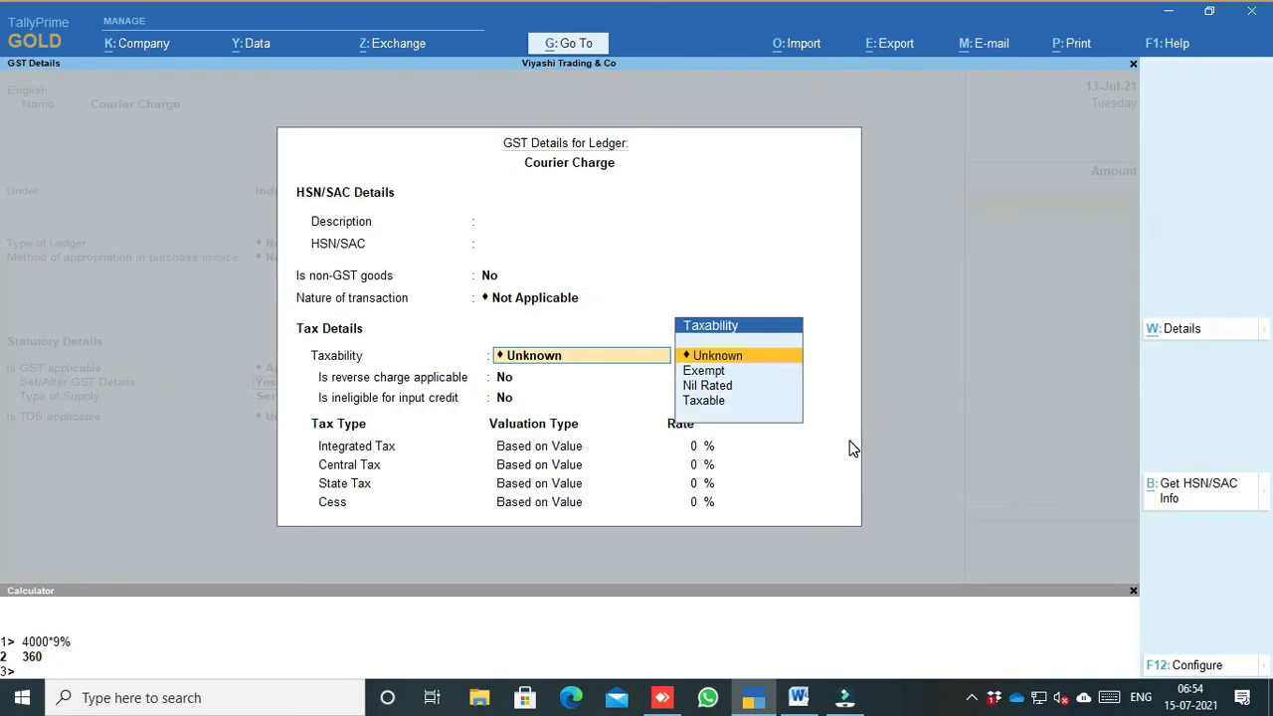
{"action": "type", "text": "t"}
{"action": "key", "text": "Return"}
{"action": "key", "text": "Return"}
{"action": "key", "text": "Return"}
{"action": "type", "text": "18"}
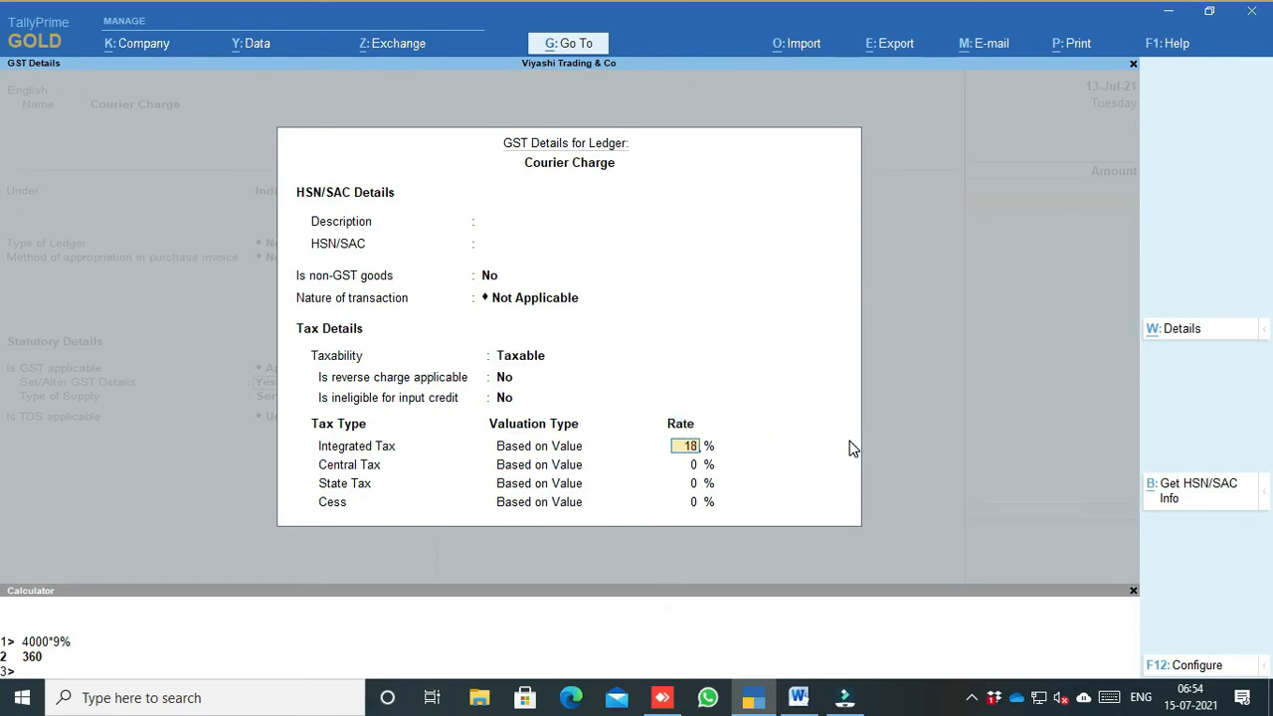
{"action": "key", "text": "Return"}
{"action": "key", "text": "Return"}
Keep the remaining Courier Charge ledger defaults and save the ledger into the payment voucher
{"action": "key", "text": "Return"}
{"action": "key", "text": "Return"}
{"action": "key", "text": "Return"}
{"action": "key", "text": "Return"}
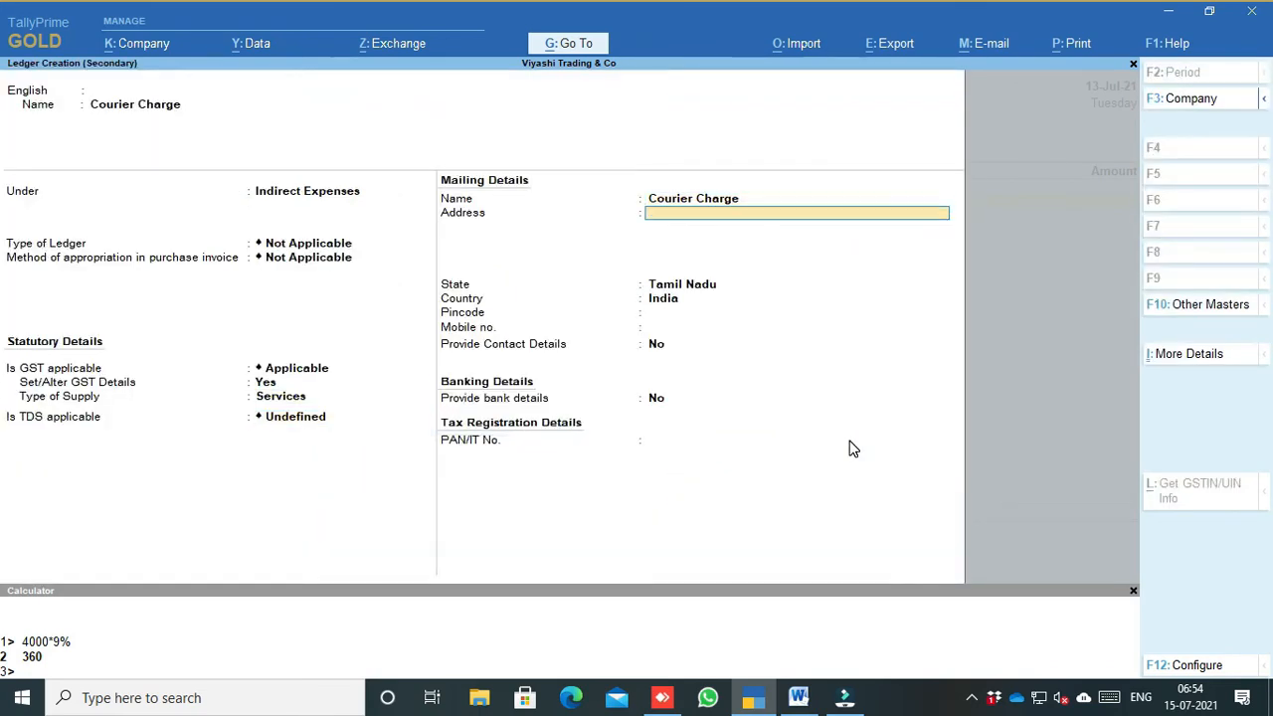
{"action": "key", "text": "ctrl+a"}
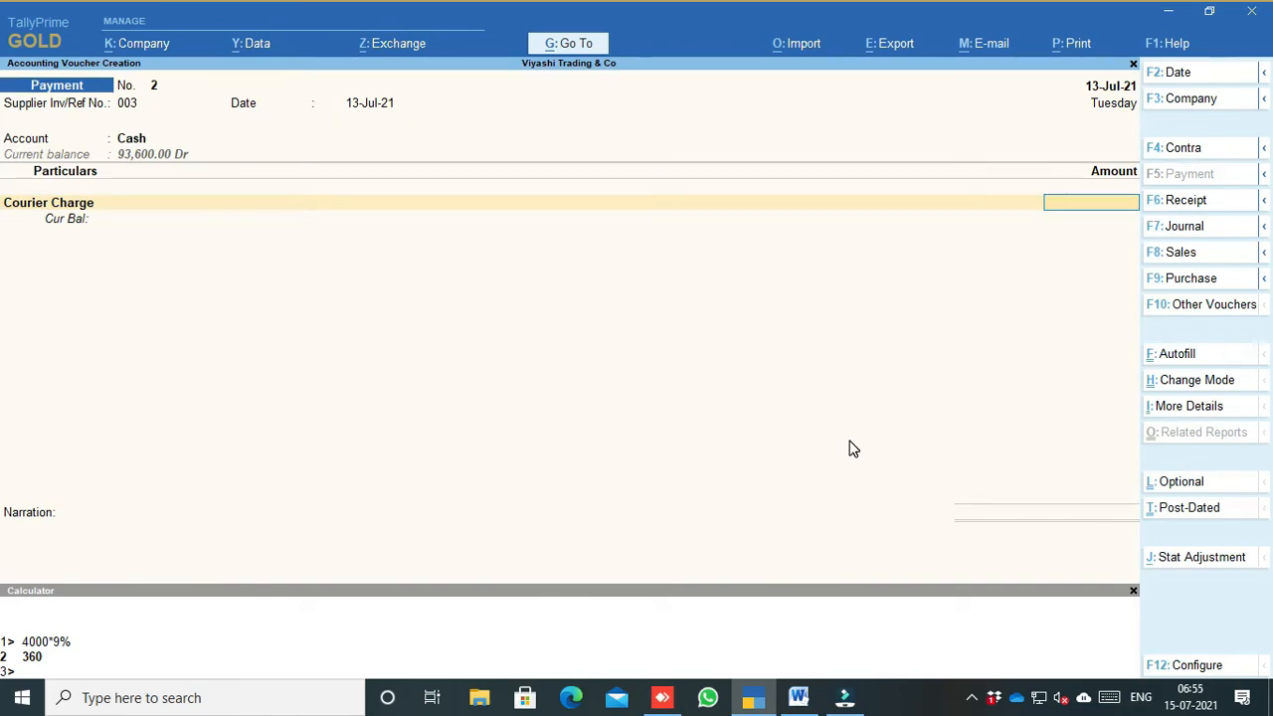
Check the courier transaction in the Word document and set the Courier Charge amount to 2000 in the TallyPrime payment voucher
{"action": "left_click", "coordinate": [798, 697]}
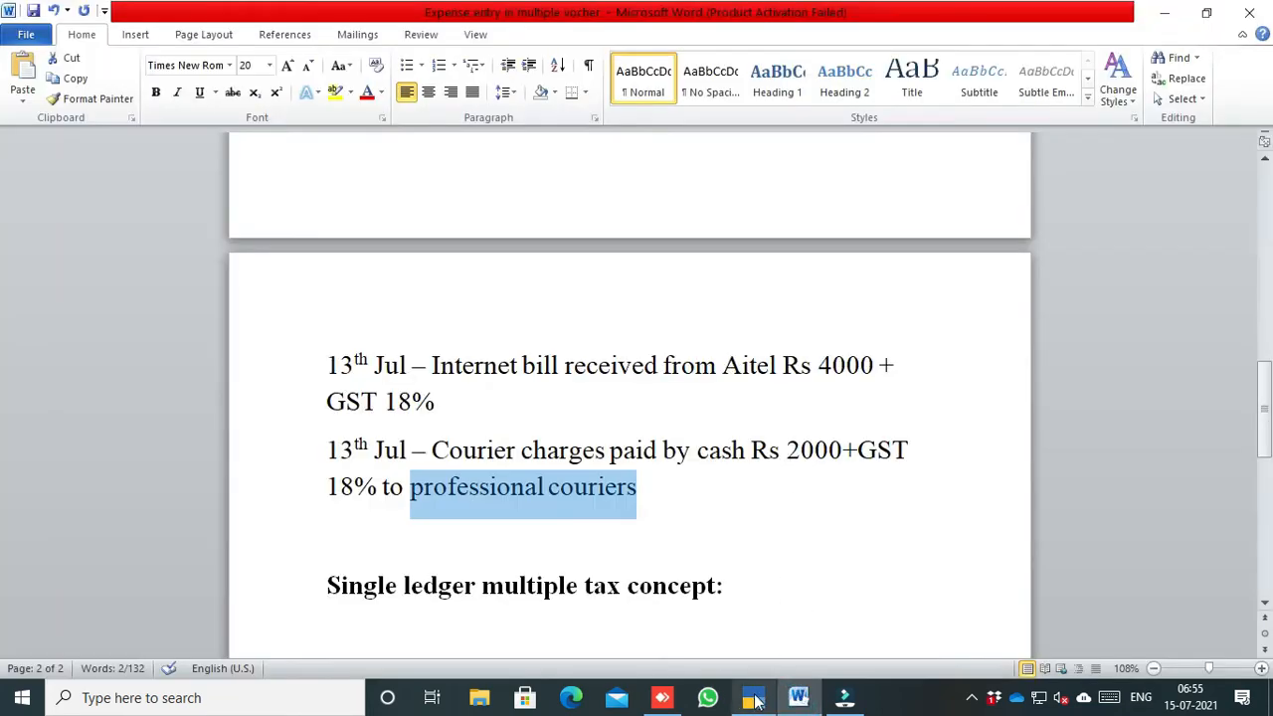
{"action": "left_click", "coordinate": [754, 699]}
{"action": "type", "text": "2000"}
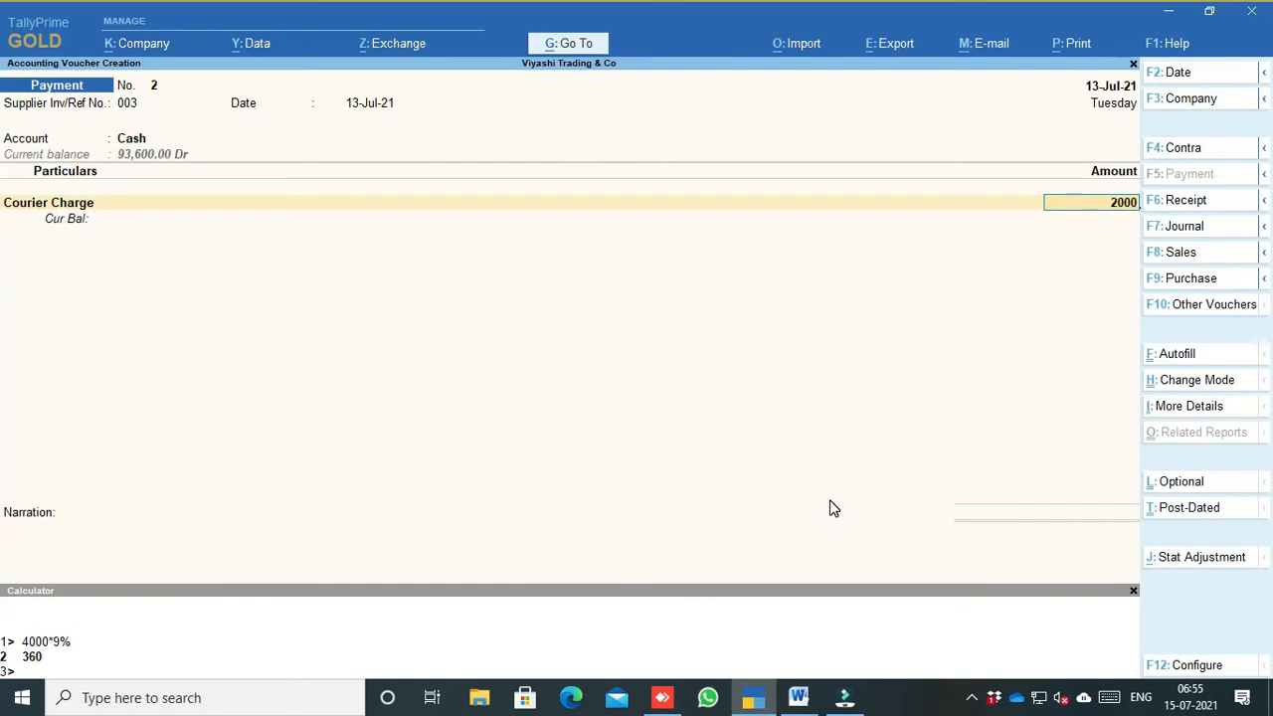
{"action": "key", "text": "Return"}
Add a CGST line to the payment voucher, calculating its amount as 9% of 2000
{"action": "type", "text": "cg"}
{"action": "key", "text": "Return"}
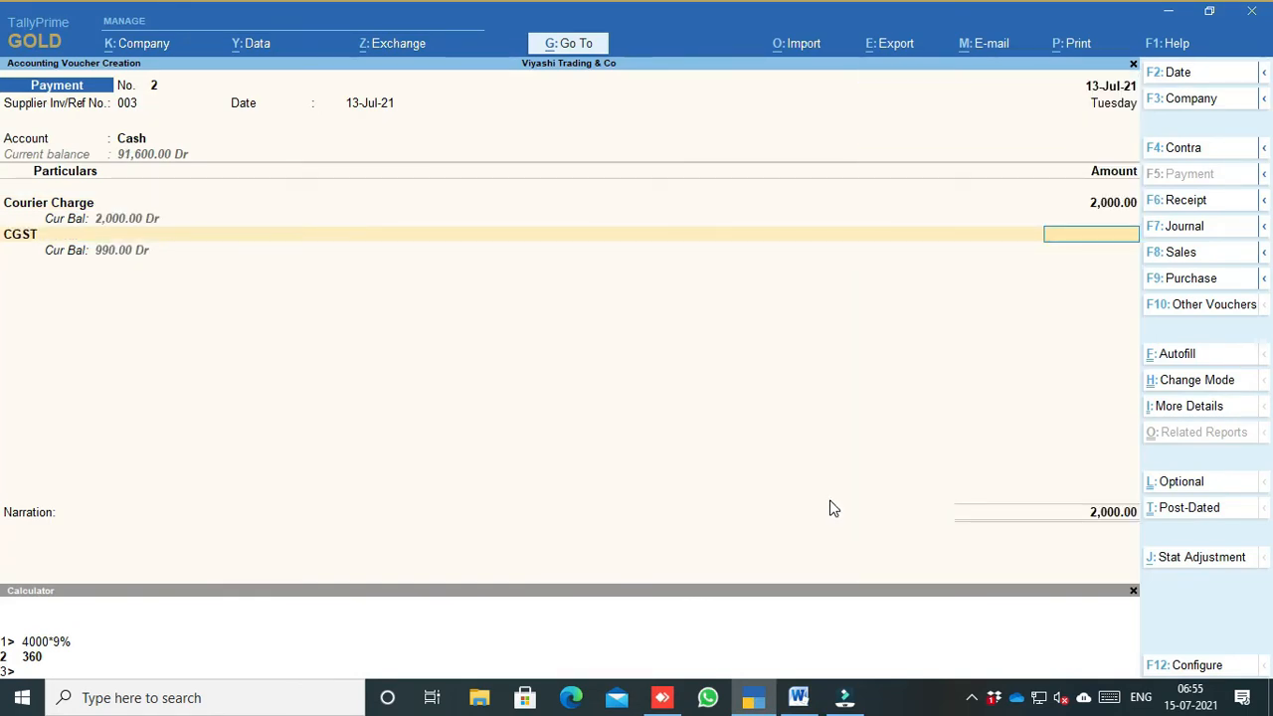
{"action": "key", "text": "ctrl+n"}
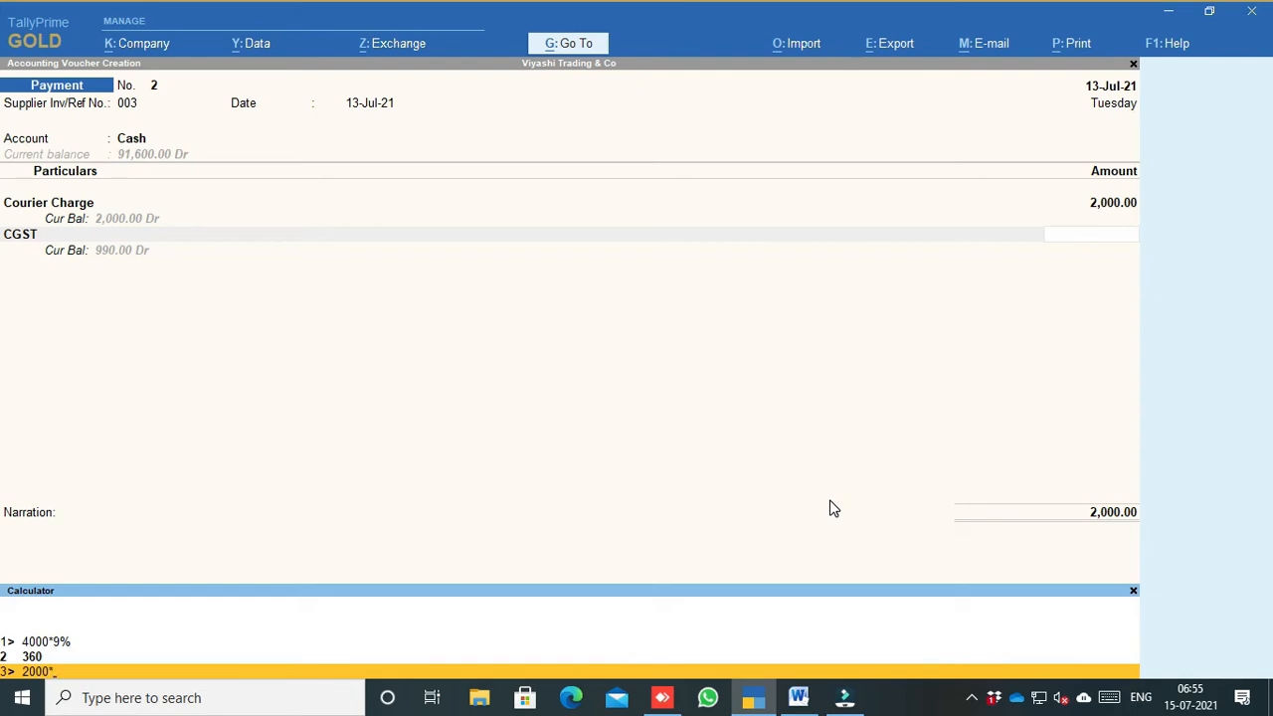
{"action": "key", "text": "Return"}
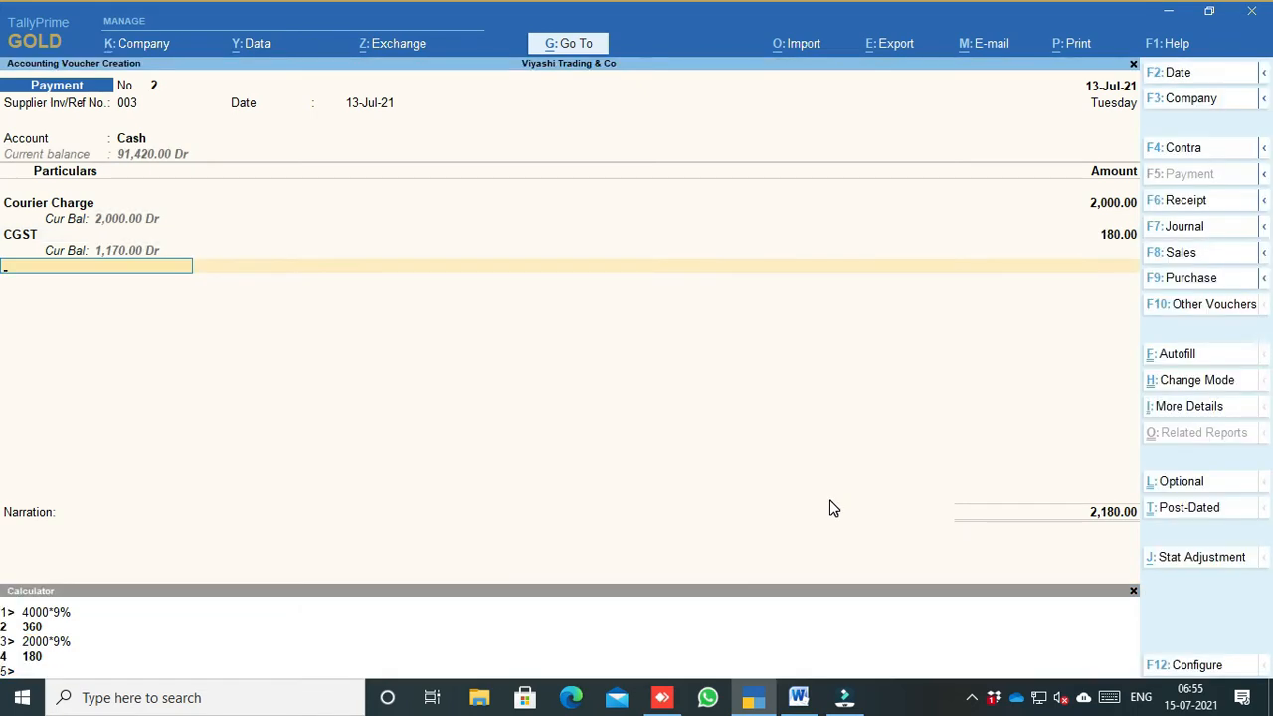
Add an SGST line of 180 and save the payment voucher without a narration
{"action": "type", "text": "sg"}
{"action": "key", "text": "Return"}
{"action": "type", "text": "18"}
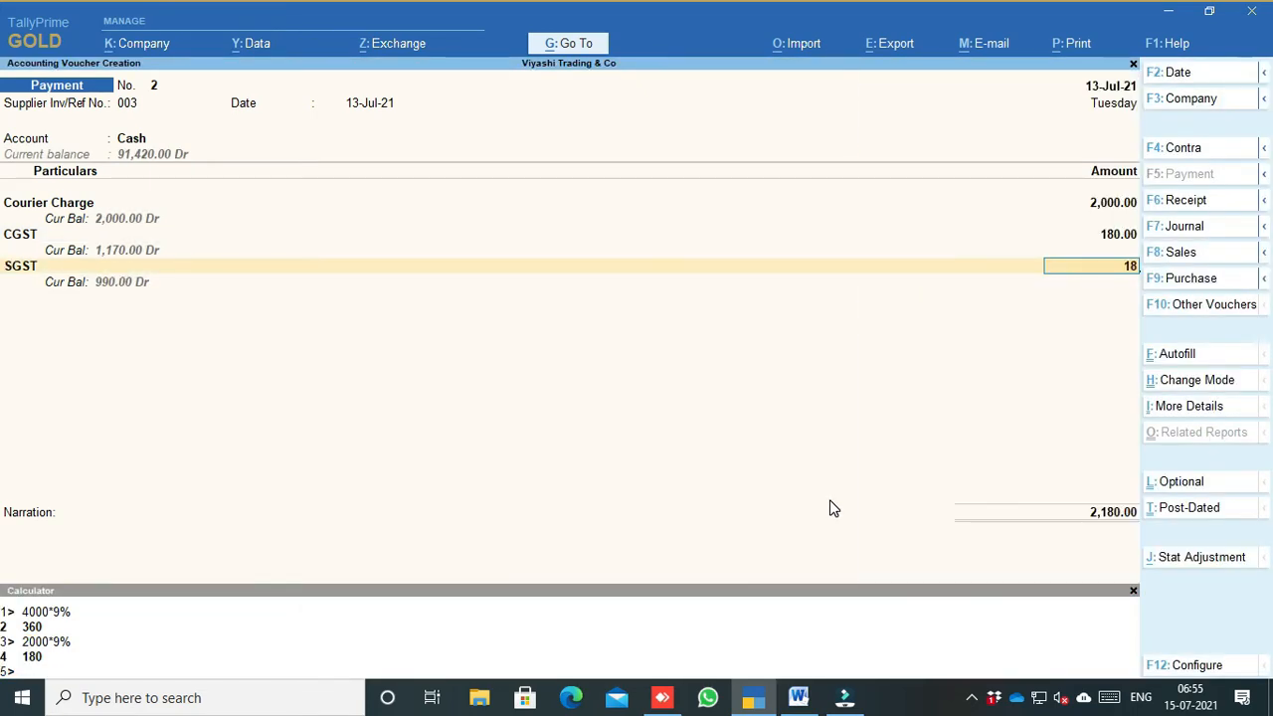
{"action": "type", "text": "0"}
{"action": "key", "text": "Return"}
{"action": "key", "text": "Return"}
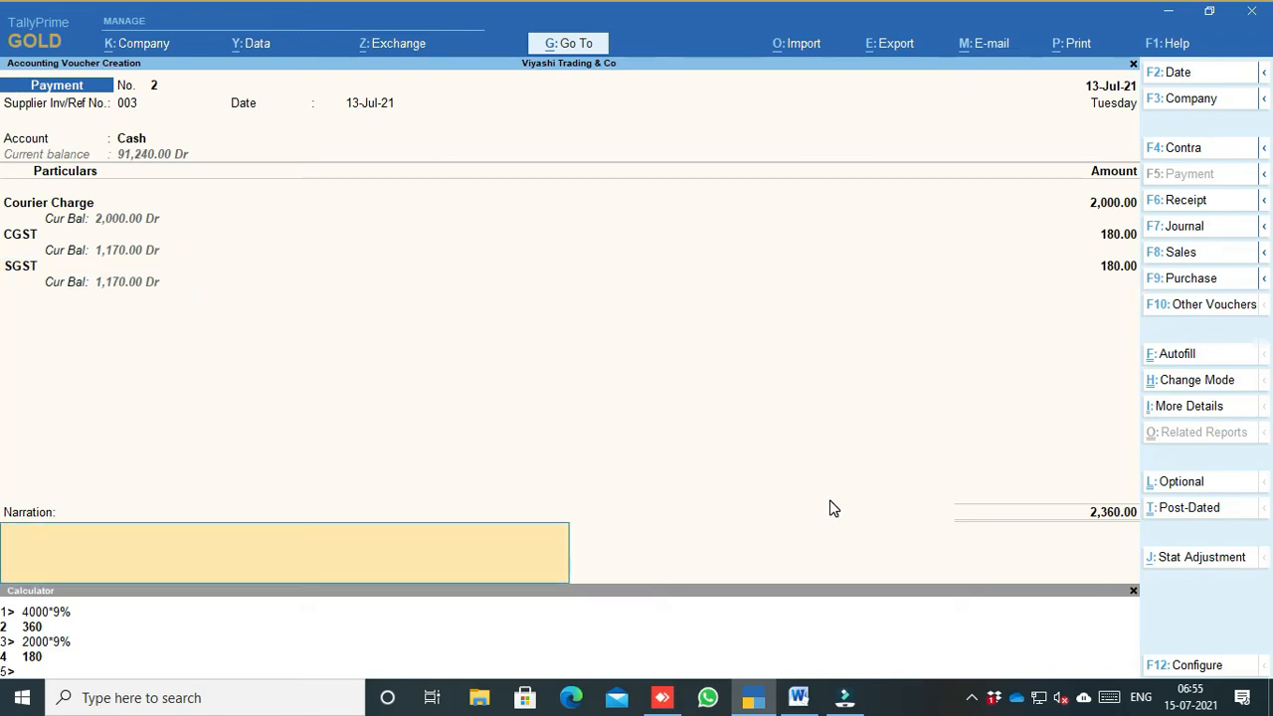
{"action": "key", "text": "Return"}
{"action": "key", "text": "Return"}
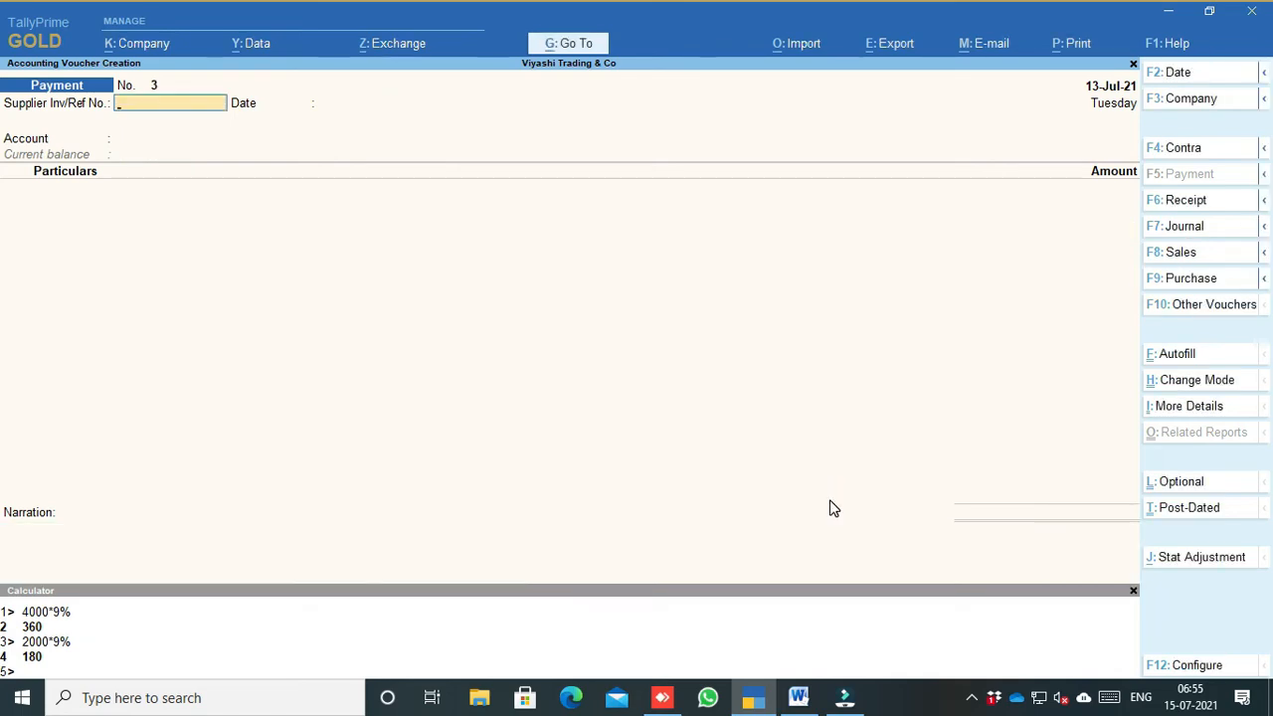
Switch to the Word document, read the 14th Jul stationery transaction, and select the supplier name Badhri stationaries for copying
{"action": "left_click", "coordinate": [797, 697]}
{"action": "scroll", "coordinate": [575, 491], "scroll_direction": "down", "scroll_amount": 3}
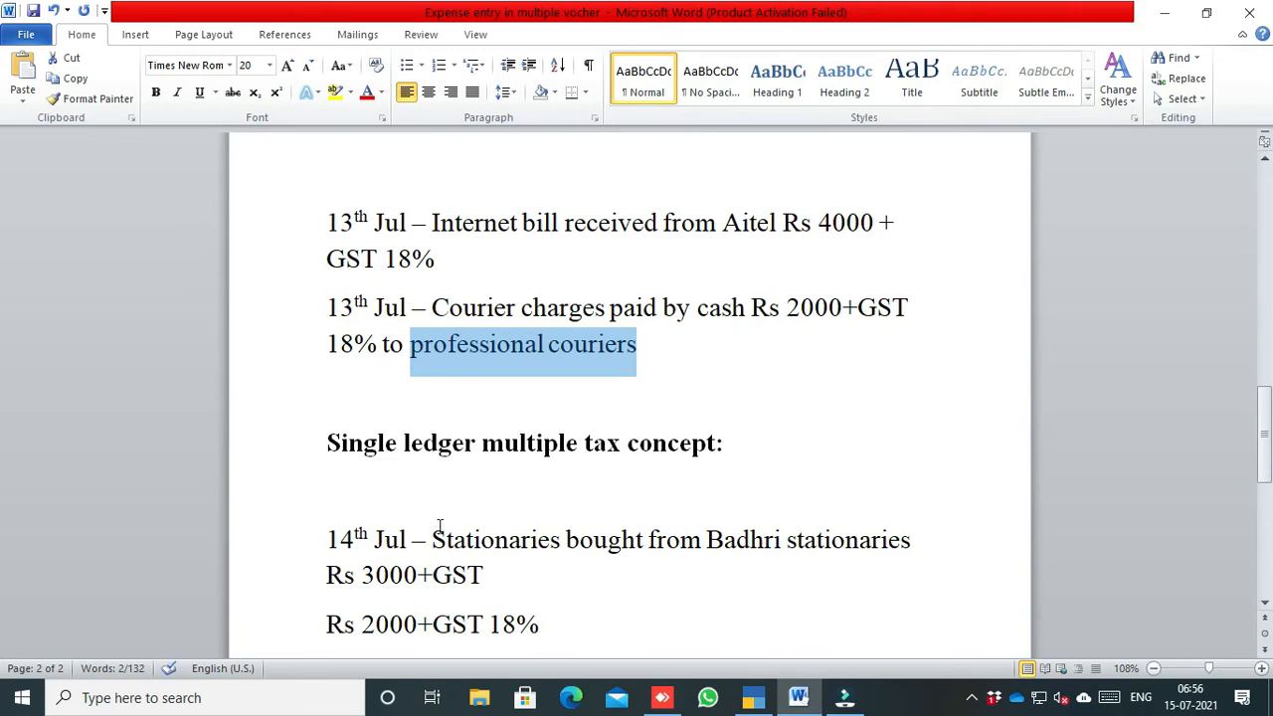
{"action": "scroll", "coordinate": [437, 527], "scroll_direction": "down", "scroll_amount": 3}
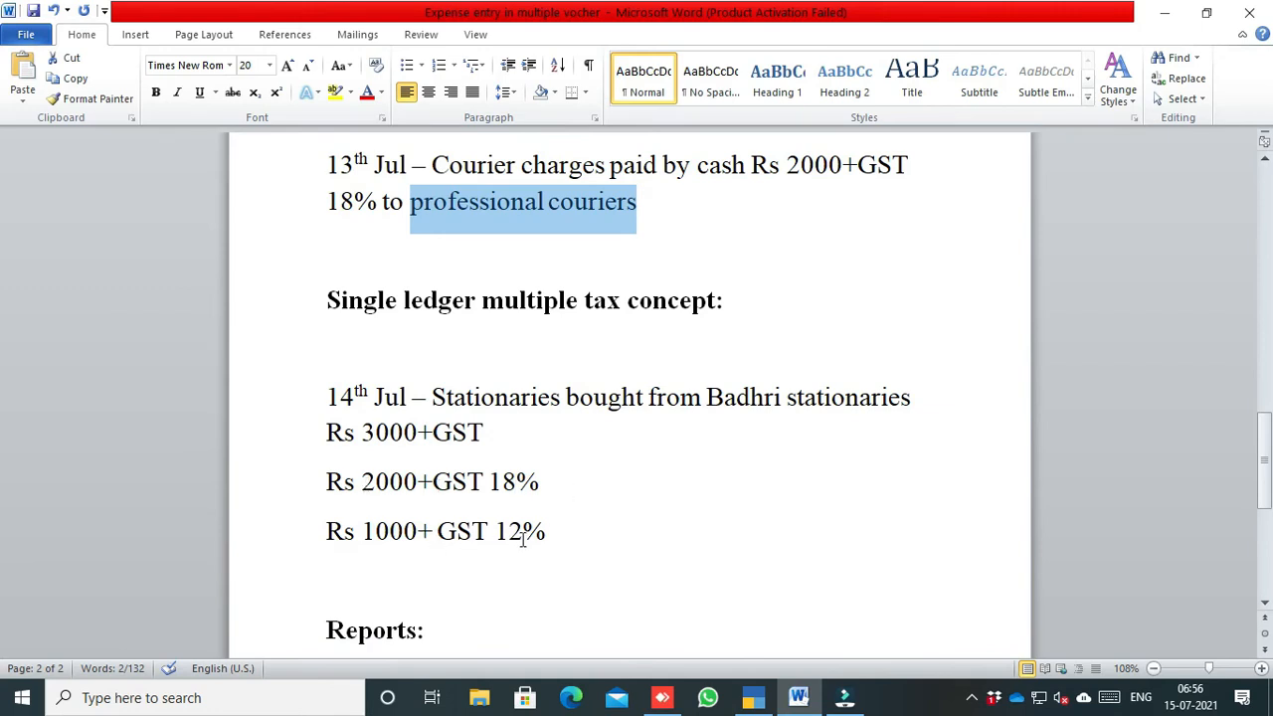
{"action": "left_click_drag", "start_coordinate": [431, 396], "coordinate": [550, 402]}
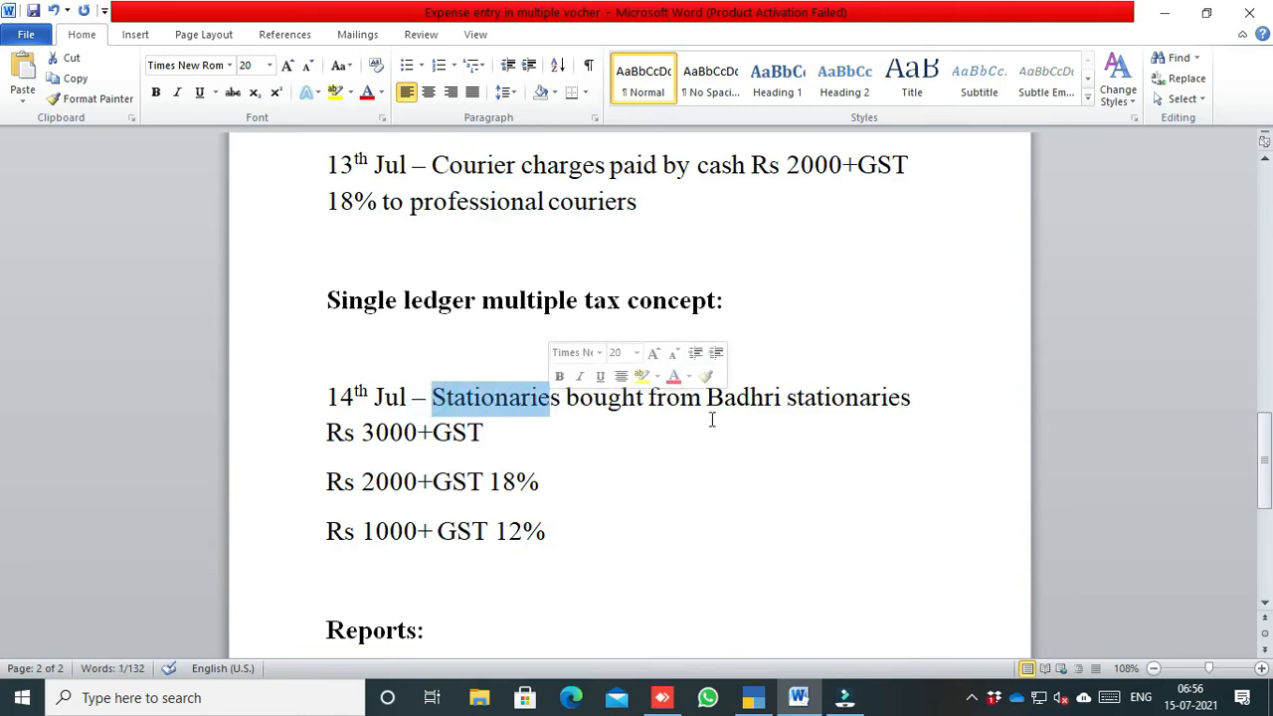
{"action": "left_click", "coordinate": [761, 435]}
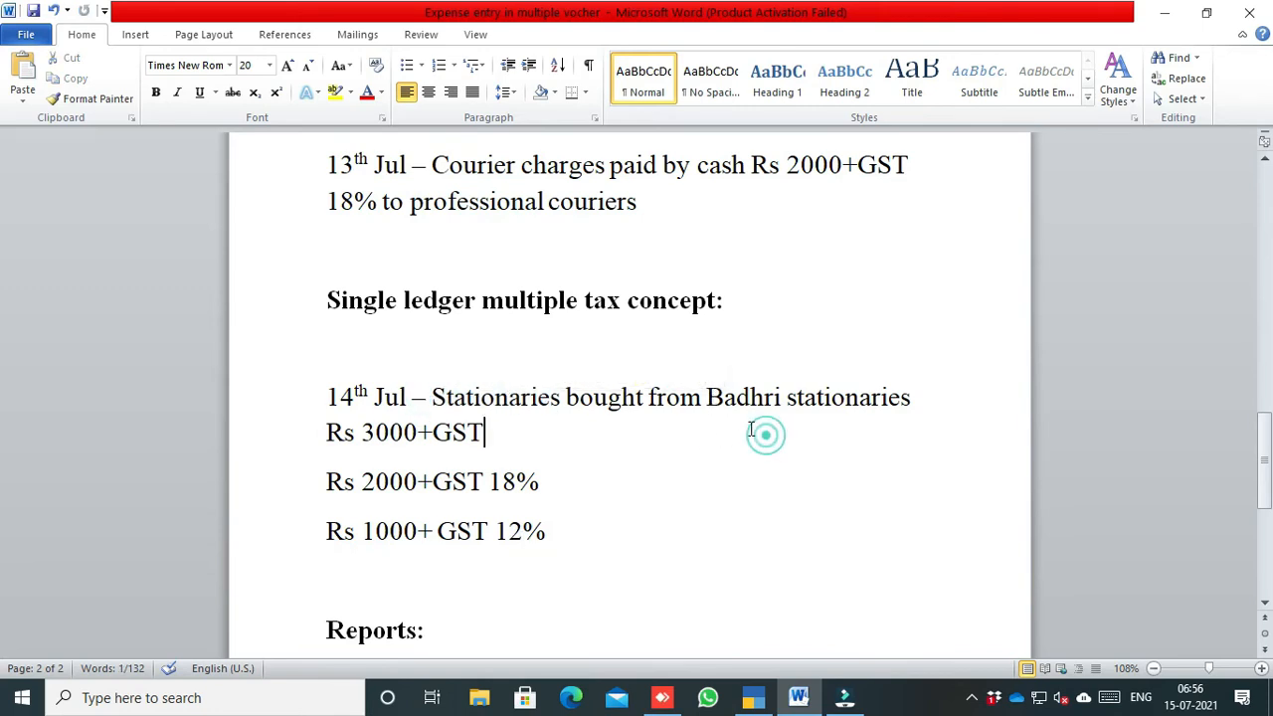
{"action": "left_click_drag", "start_coordinate": [705, 396], "coordinate": [874, 407]}
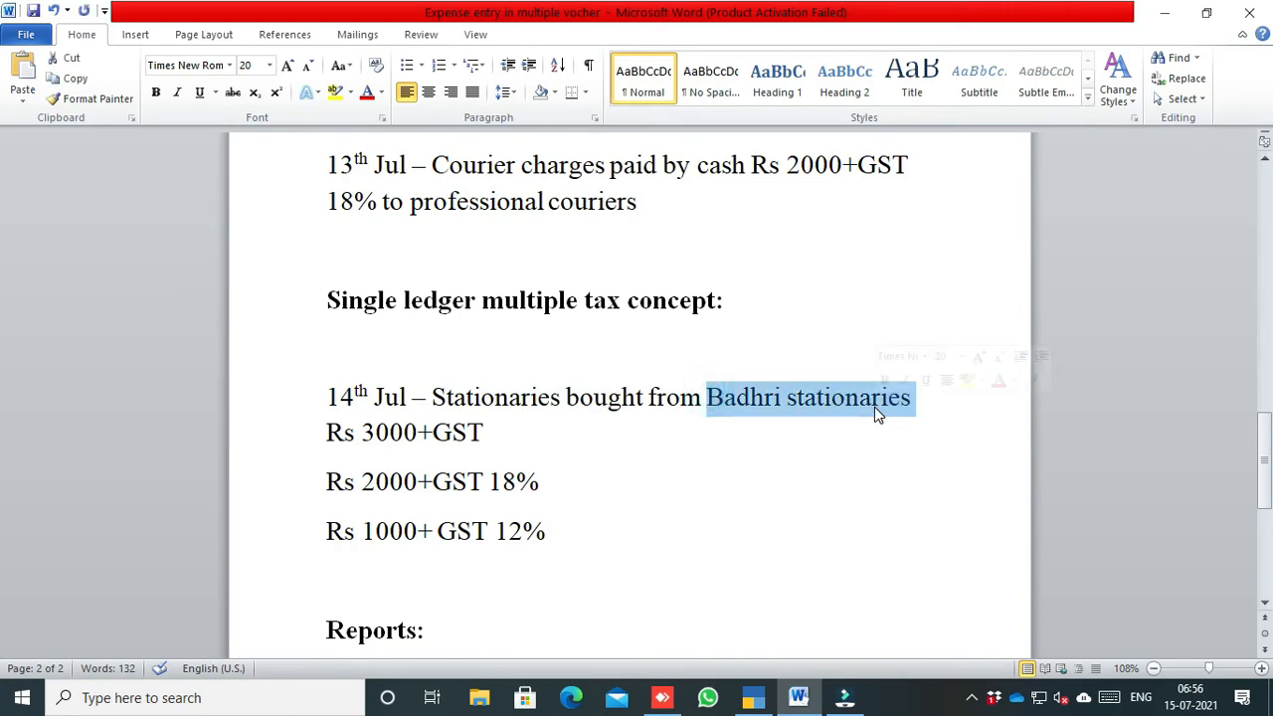
Return to TallyPrime and start a purchase voucher with supplier invoice number 56, keeping the default date 13-Jul-21
{"action": "left_click", "coordinate": [753, 697]}
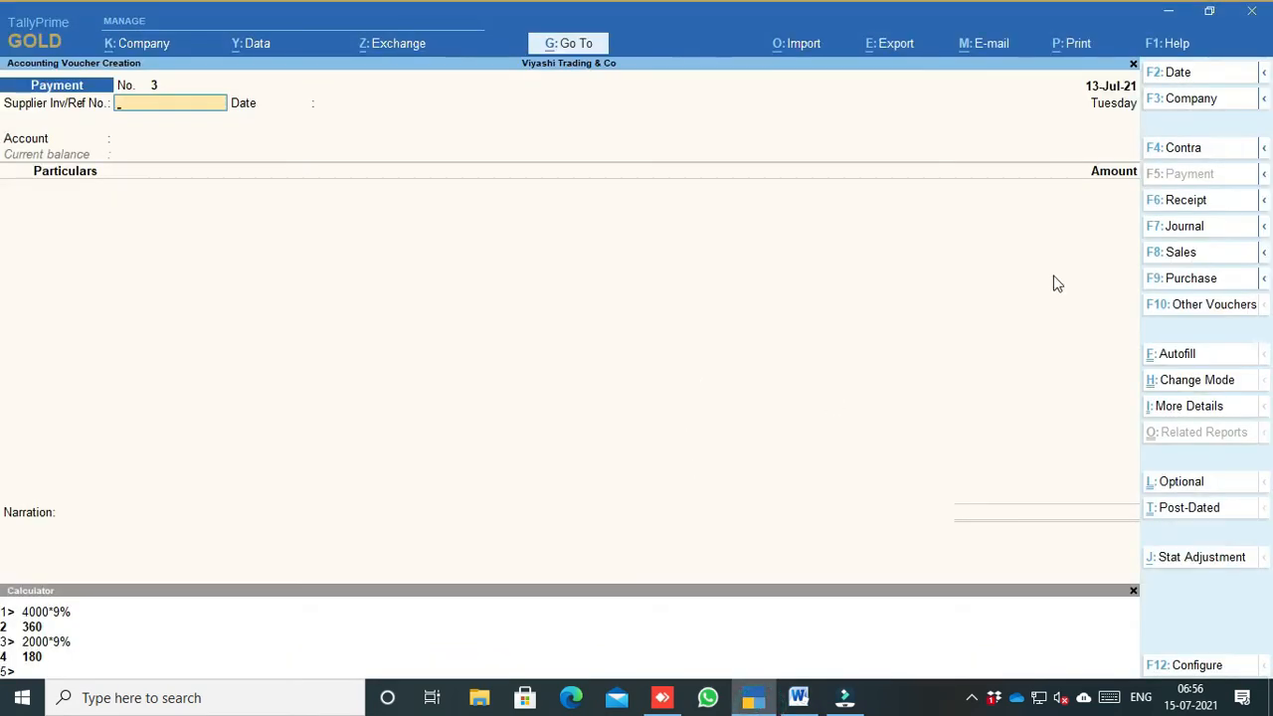
{"action": "left_click", "coordinate": [1166, 278]}
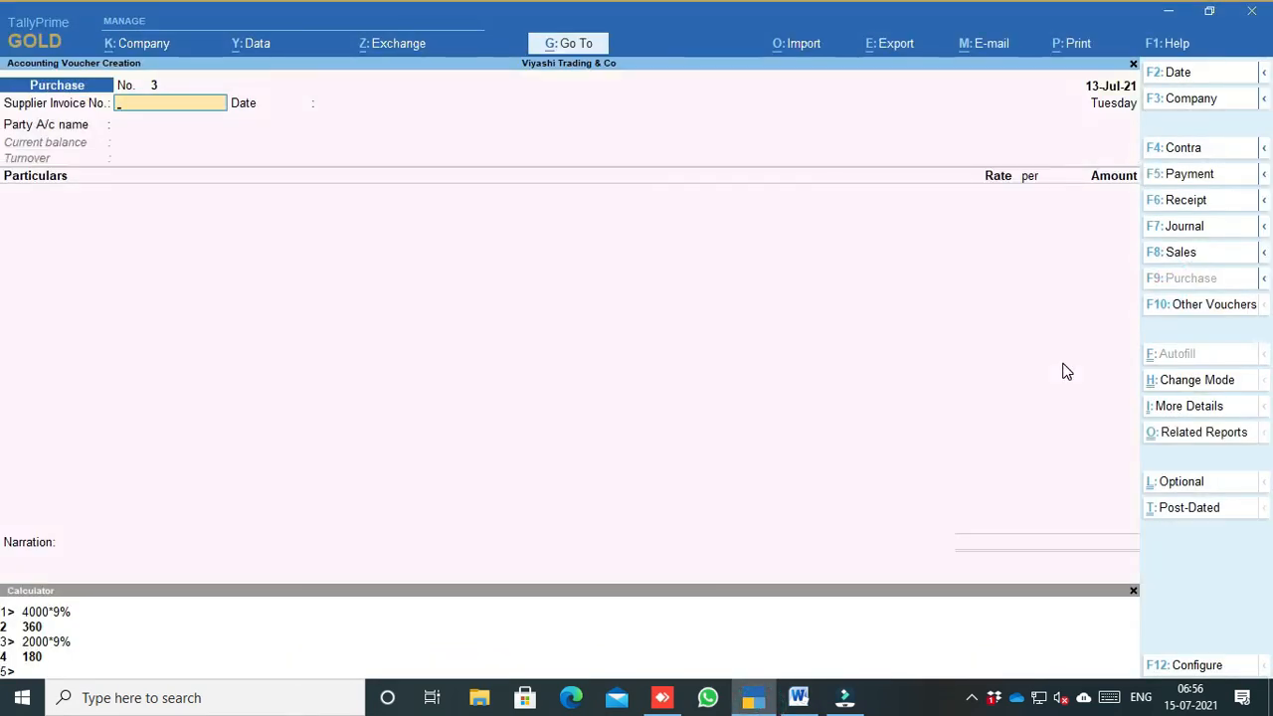
{"action": "type", "text": "56"}
{"action": "key", "text": "Return"}
{"action": "key", "text": "Return"}
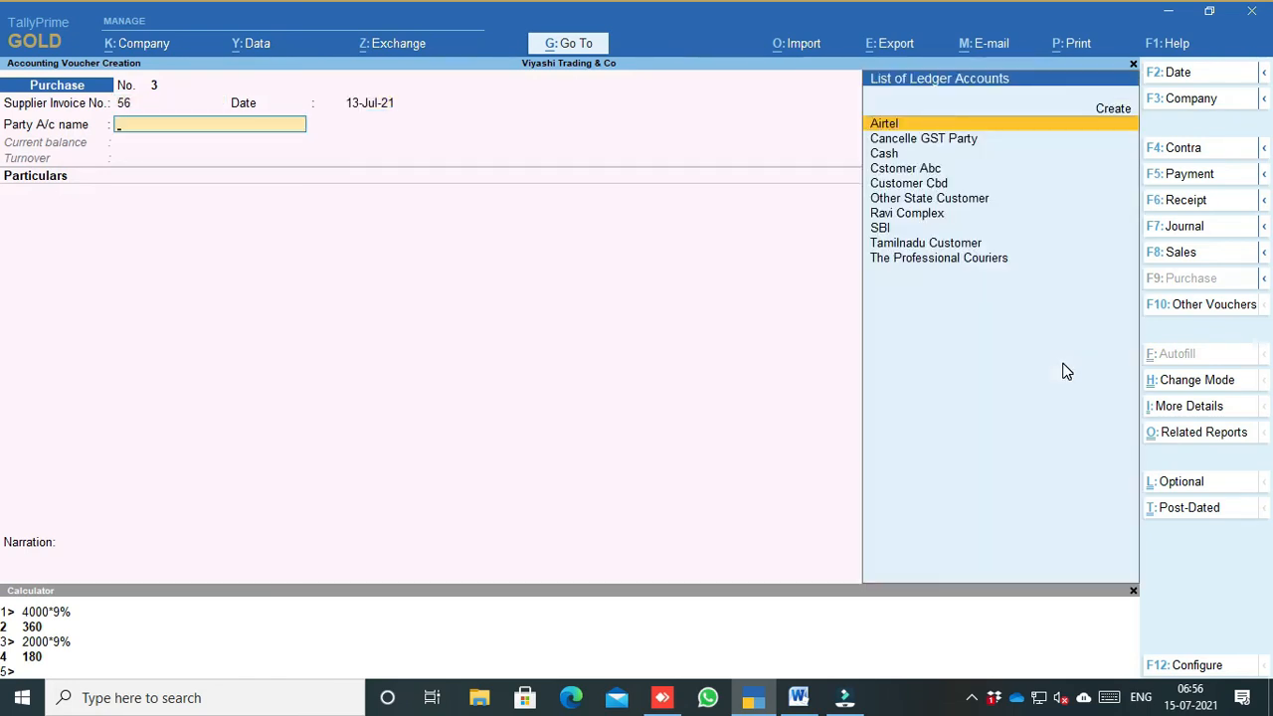
Create a party ledger named Badhri stationaries under Sundry Creditors from the purchase voucher
{"action": "key", "text": "alt+c"}
{"action": "key", "text": "ctrl+alt+v"}
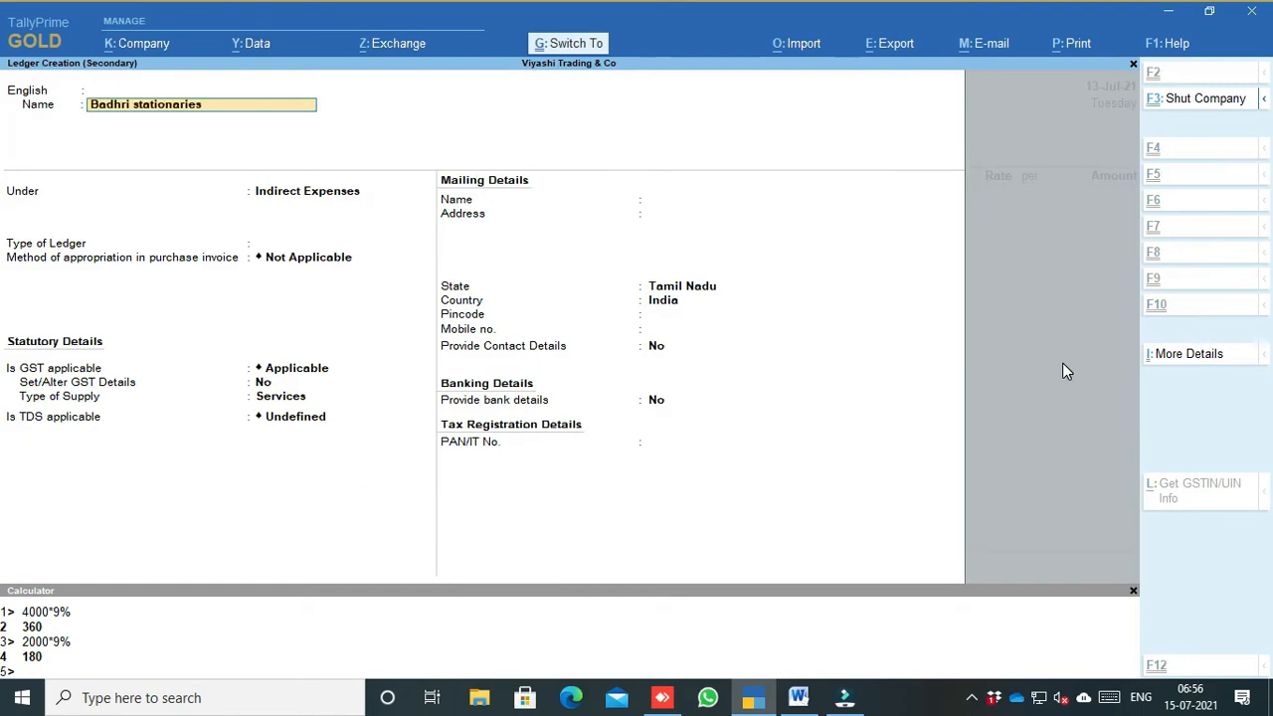
{"action": "key", "text": "Return"}
{"action": "key", "text": "Return"}
{"action": "key", "text": "Return"}
{"action": "type", "text": "U"}
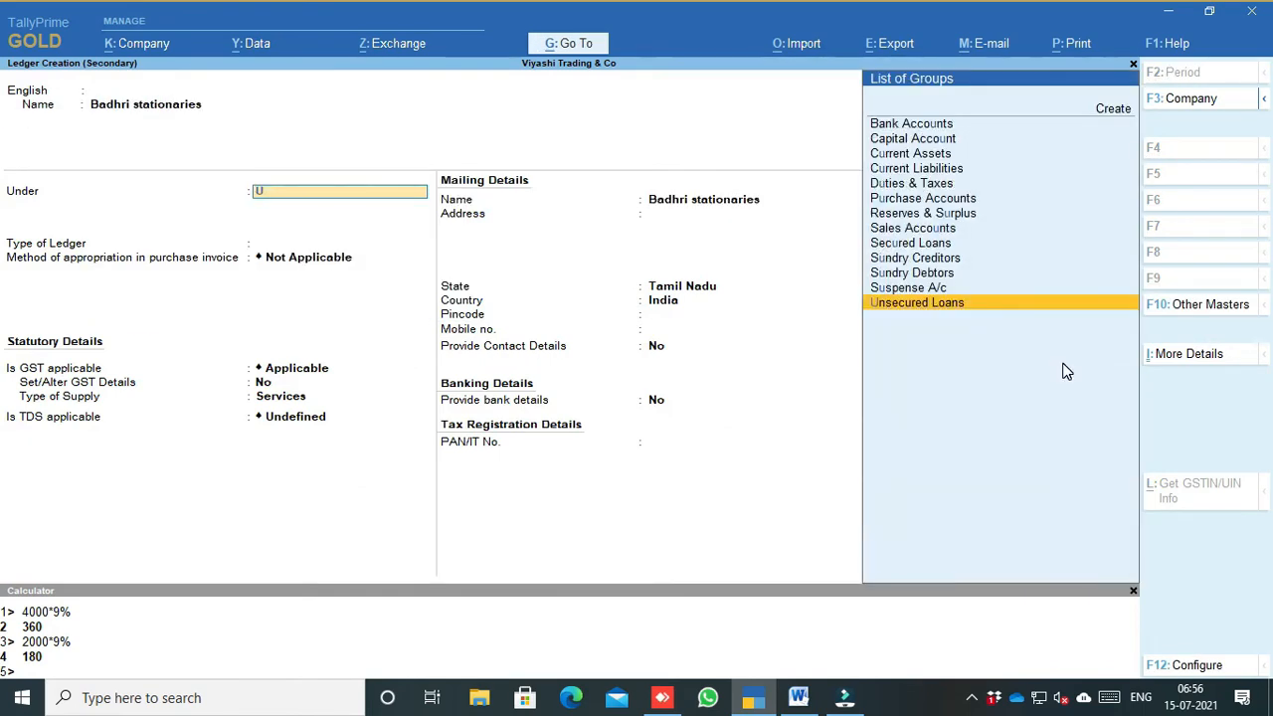
{"action": "key", "text": "BackSpace"}
{"action": "type", "text": "Sun"}
{"action": "key", "text": "Return"}
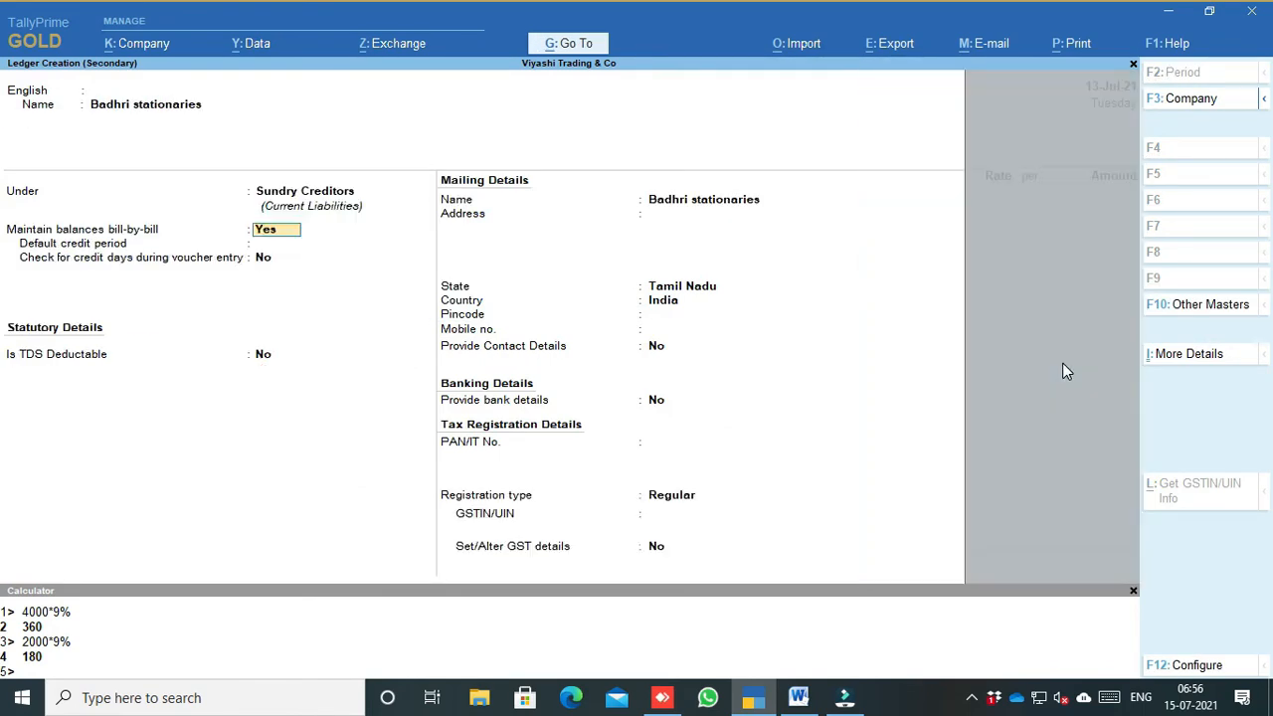
Set the Badhri stationaries ledger's state to Tamil Nadu, keeping the default contact and bank options and the Regular registration type
{"action": "left_click", "coordinate": [665, 298]}
{"action": "key", "text": "BackSpace"}
{"action": "type", "text": "k"}
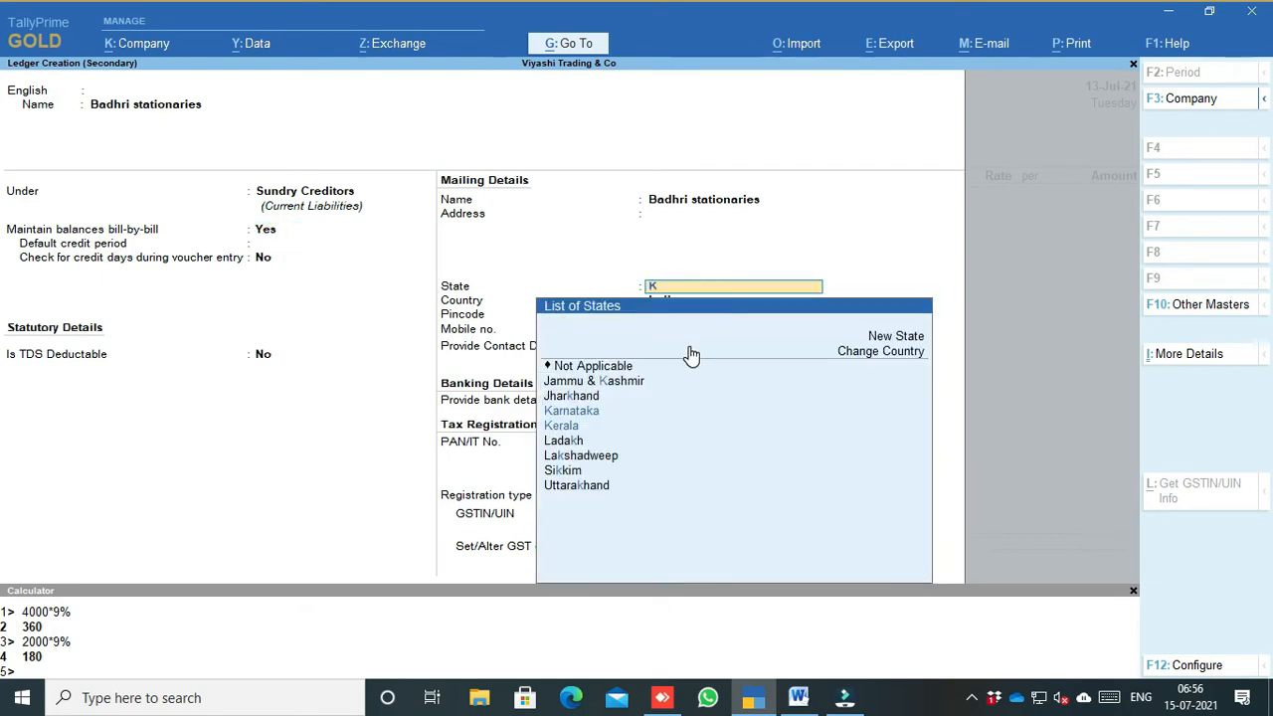
{"action": "key", "text": "BackSpace"}
{"action": "type", "text": "Ta"}
{"action": "key", "text": "Return"}
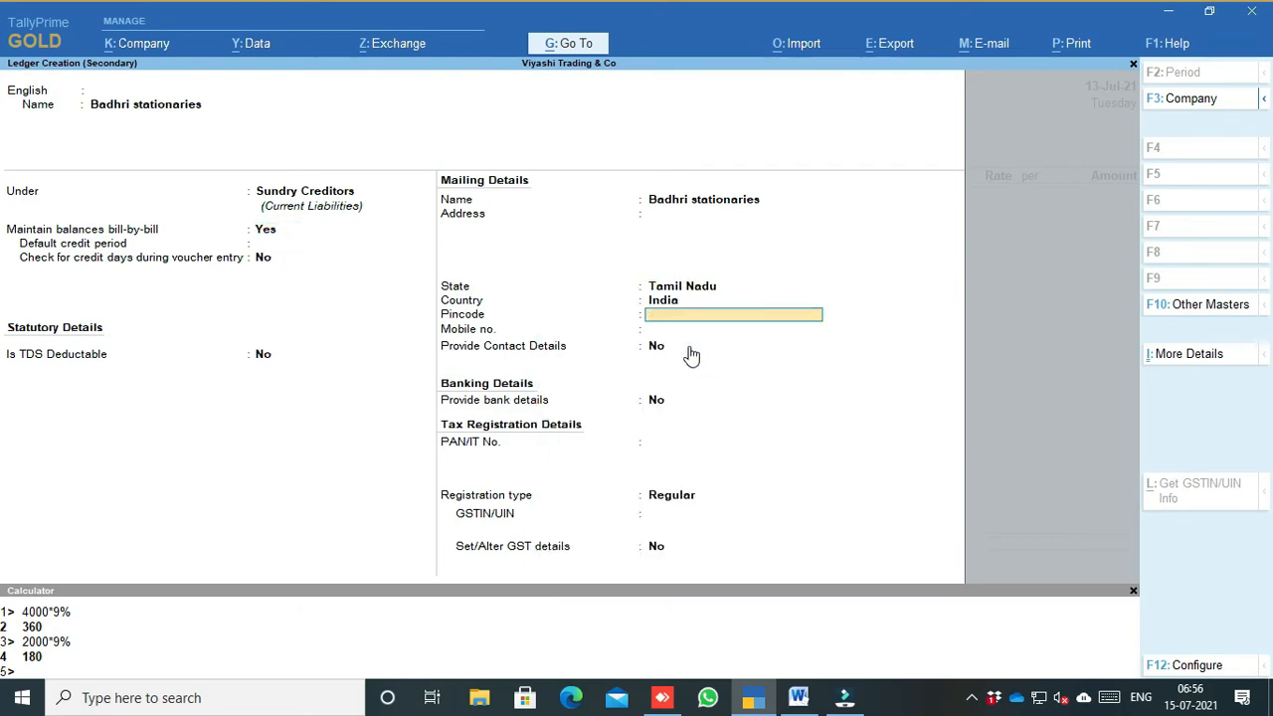
{"action": "key", "text": "Return"}
{"action": "key", "text": "Return"}
{"action": "key", "text": "Return"}
{"action": "key", "text": "Return"}
{"action": "key", "text": "Return"}
{"action": "key", "text": "Return"}
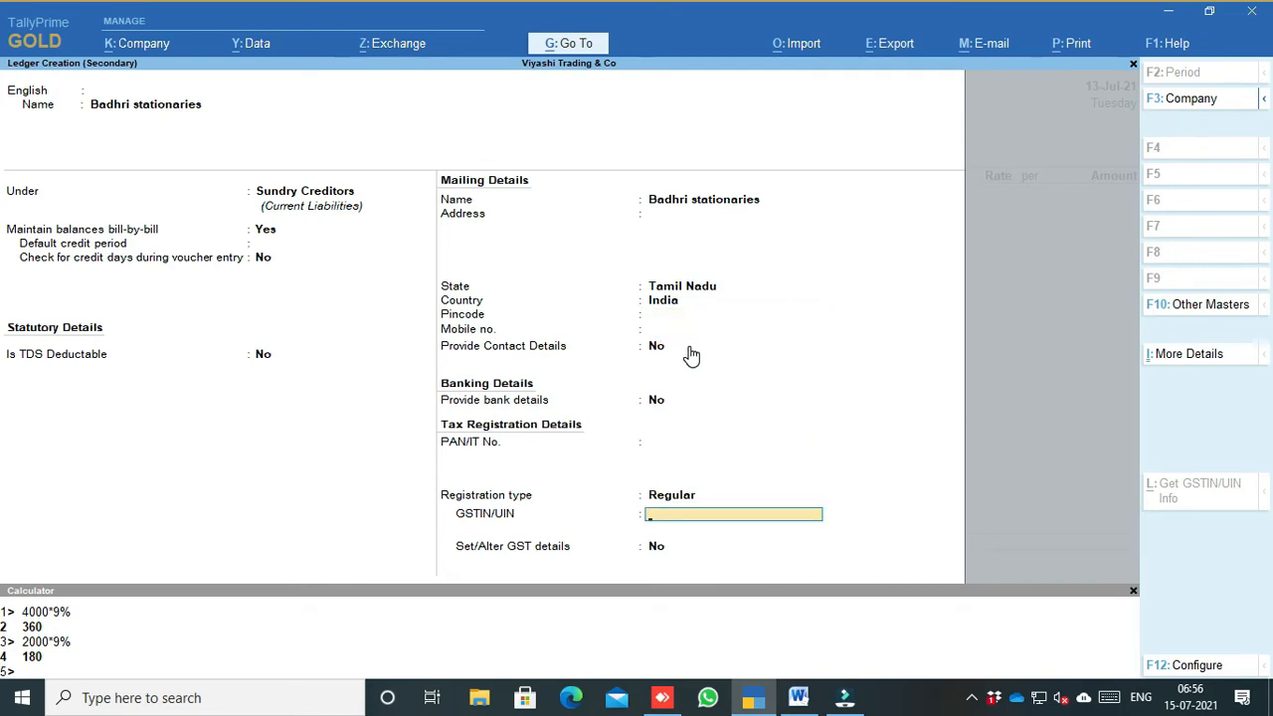
Enter the supplier's GSTIN and save the ledger into the purchase voucher with its default party details
{"action": "type", "text": "33AASDS1234A1Z2"}
{"action": "key", "text": "Return"}
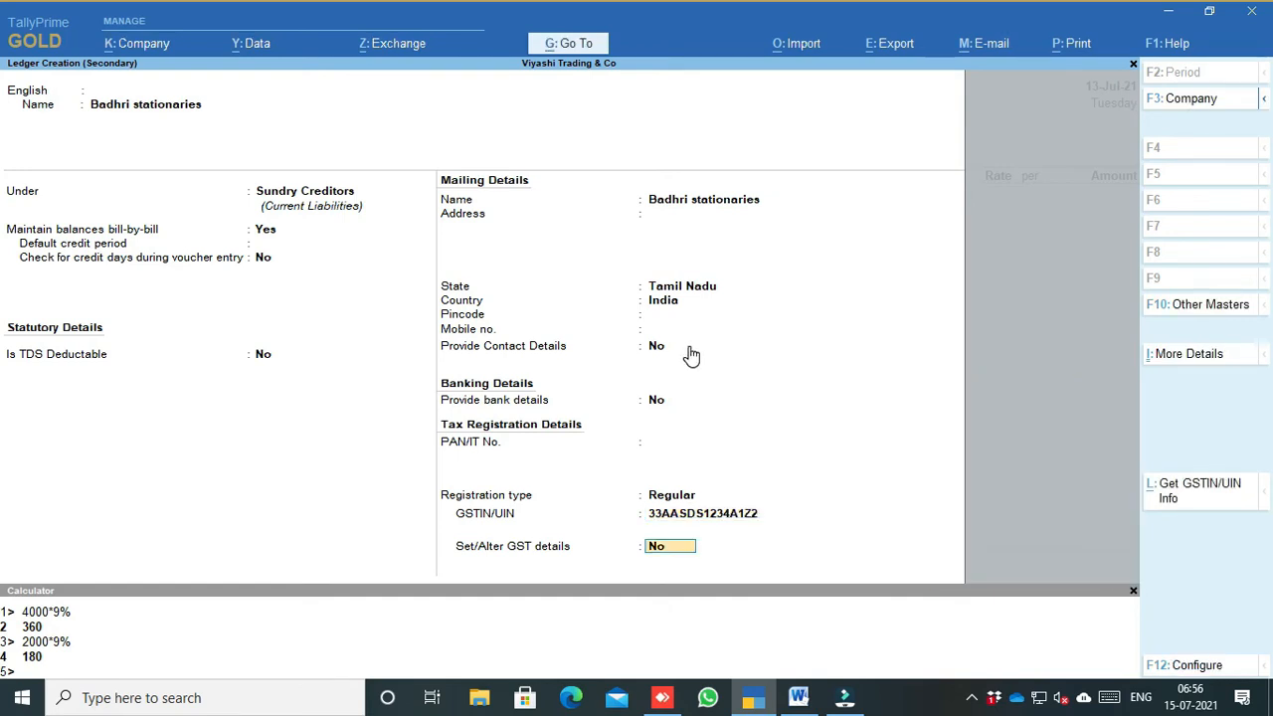
{"action": "key", "text": "Return"}
{"action": "key", "text": "Return"}
{"action": "key", "text": "ctrl+a"}
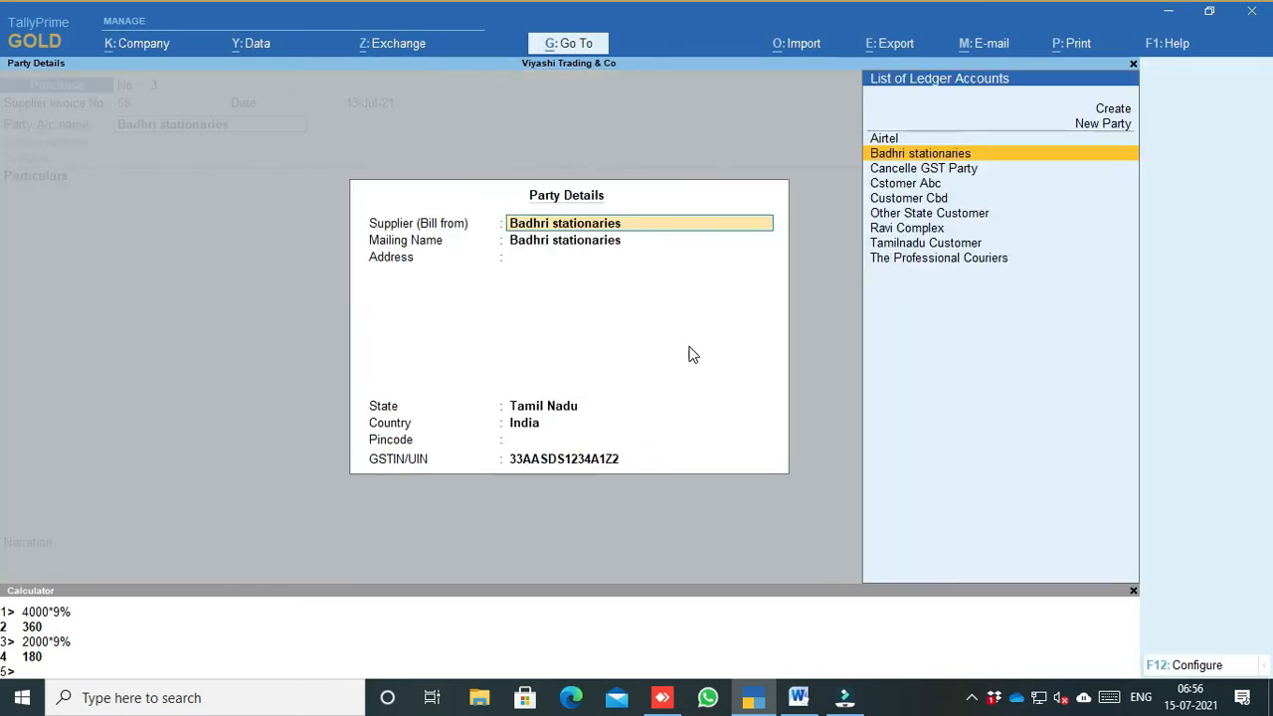
{"action": "key", "text": "ctrl+a"}
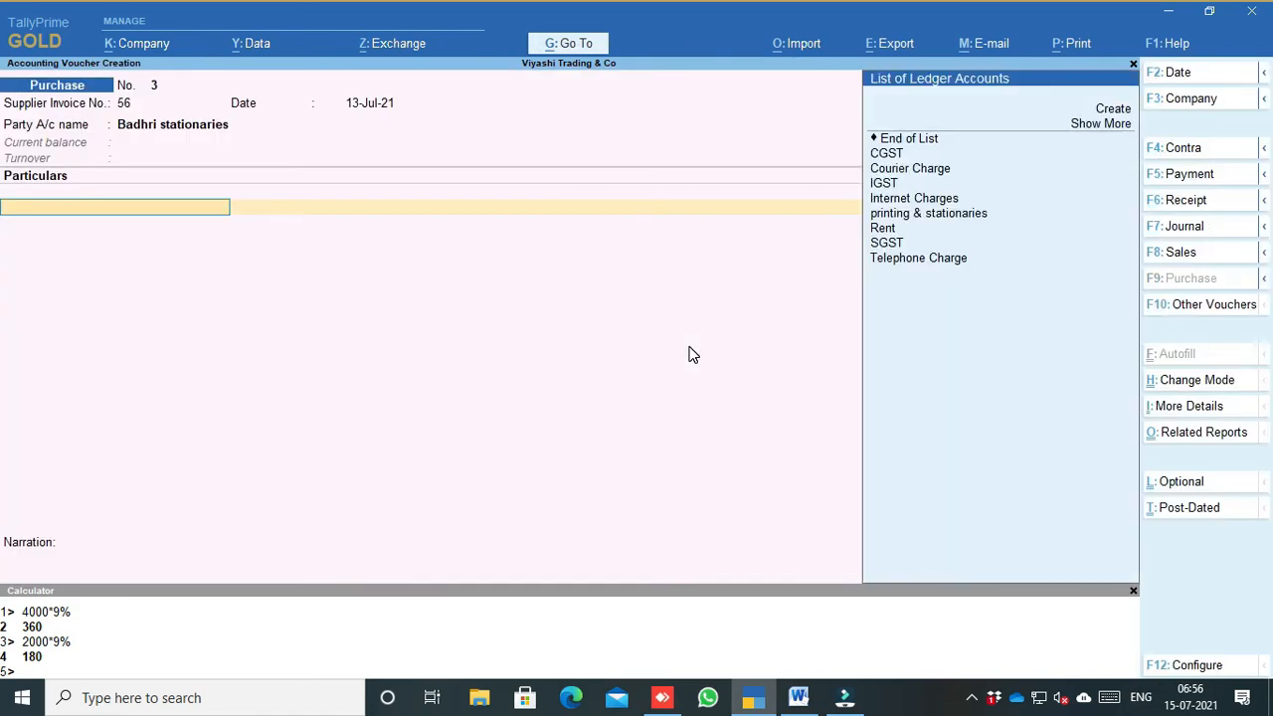
Choose the printing & stationaries ledger for the first particulars line of the purchase voucher
{"action": "key", "text": "Down"}
{"action": "key", "text": "Down"}
{"action": "key", "text": "Down"}
{"action": "key", "text": "Down"}
{"action": "key", "text": "Down"}
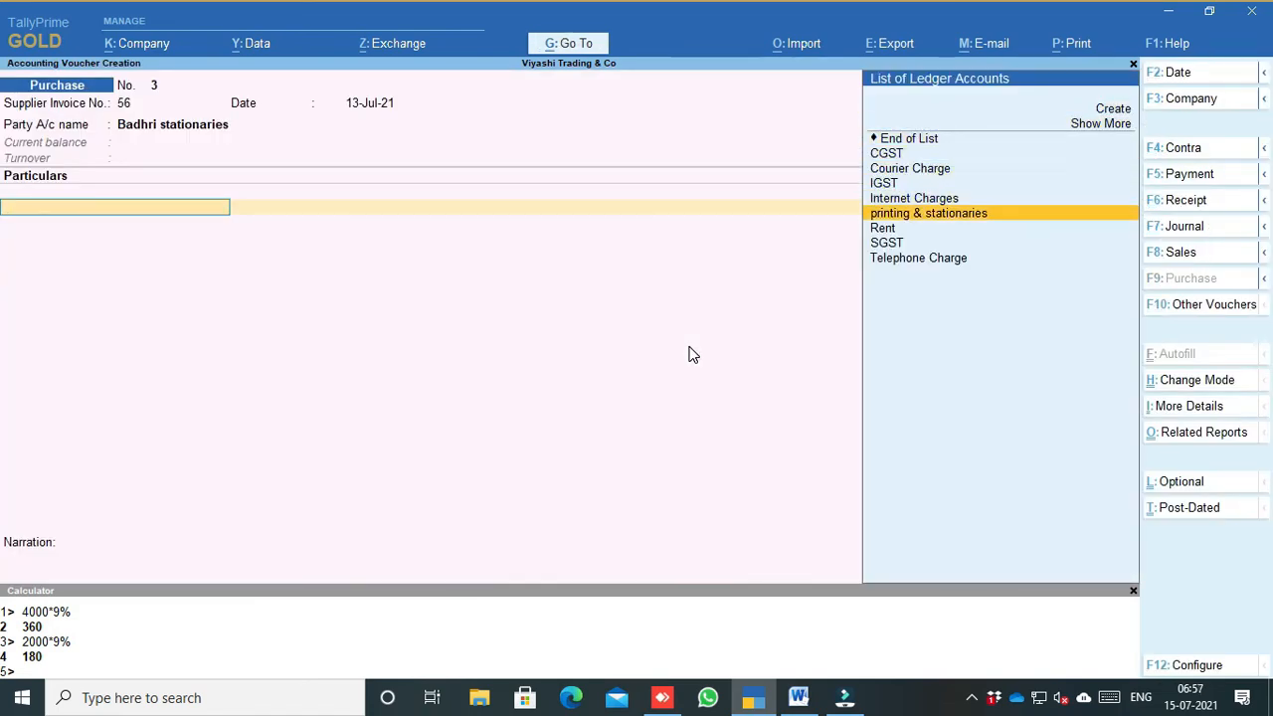
{"action": "key", "text": "Return"}
{"action": "key", "text": "Escape"}
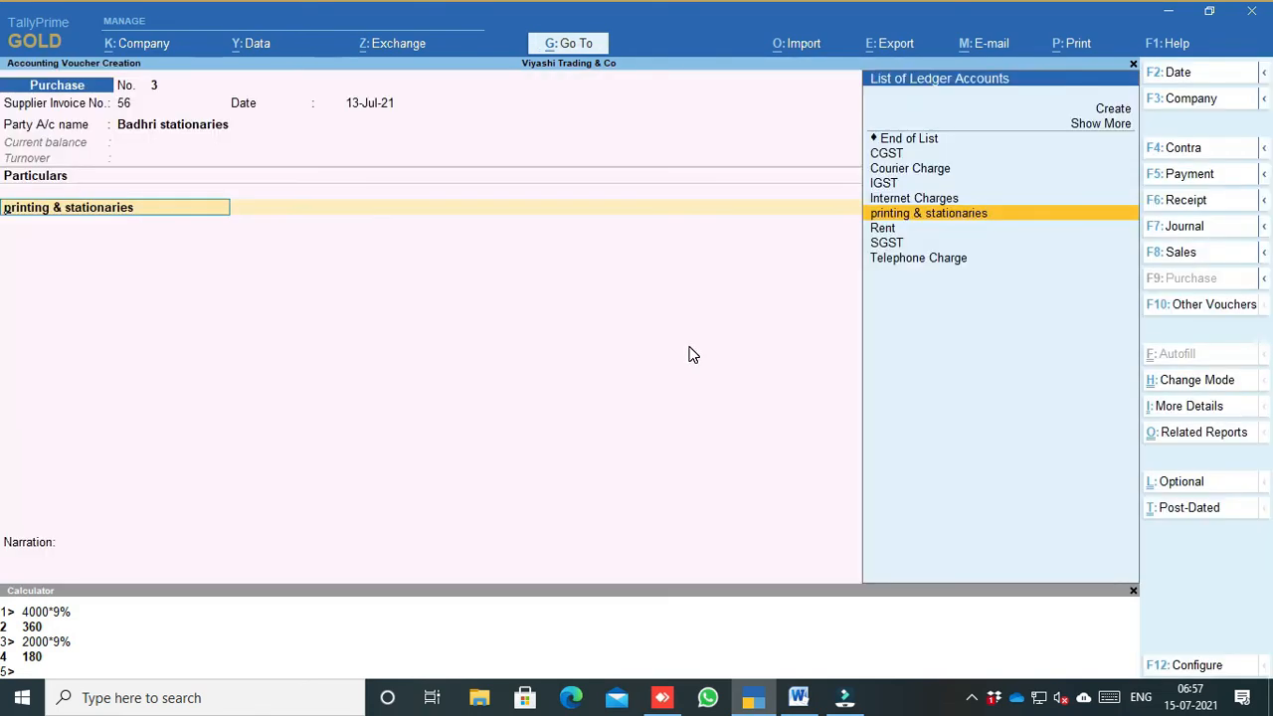
{"action": "key", "text": "Escape"}
Configure the voucher to show more configurations and allow modifying the tax rate details of GST
{"action": "key", "text": "F12"}
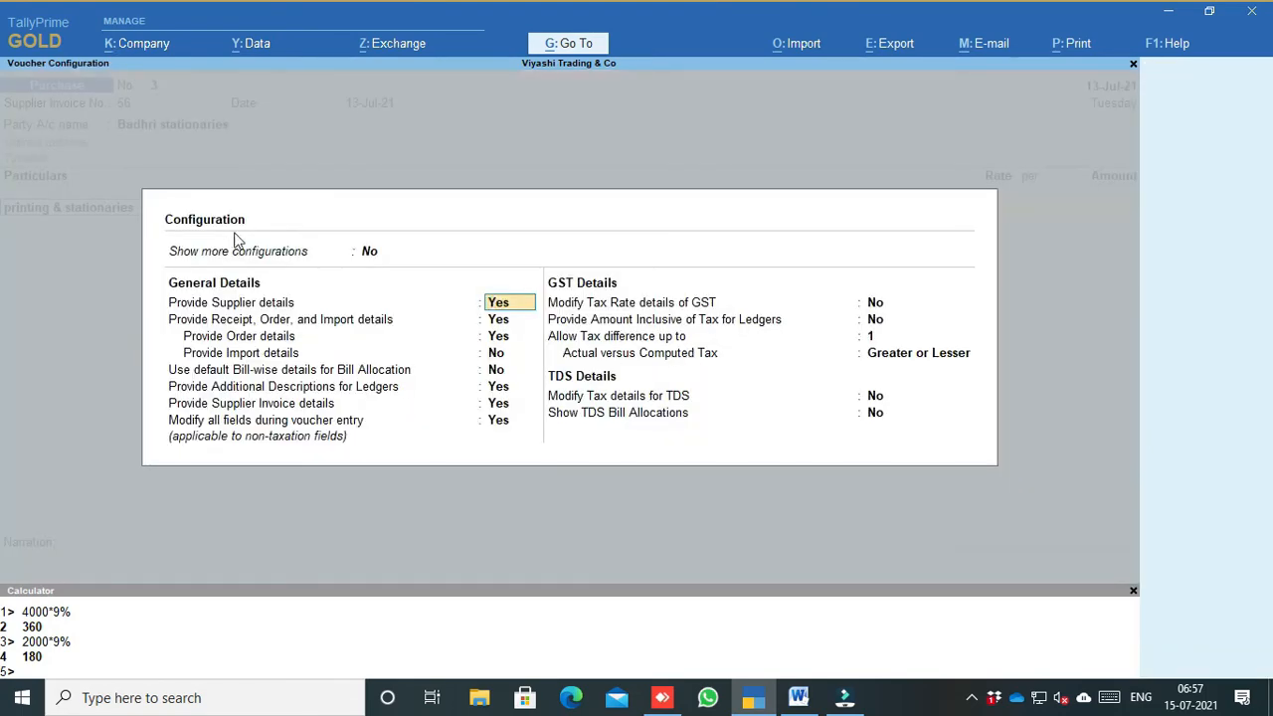
{"action": "double_click", "coordinate": [372, 256]}
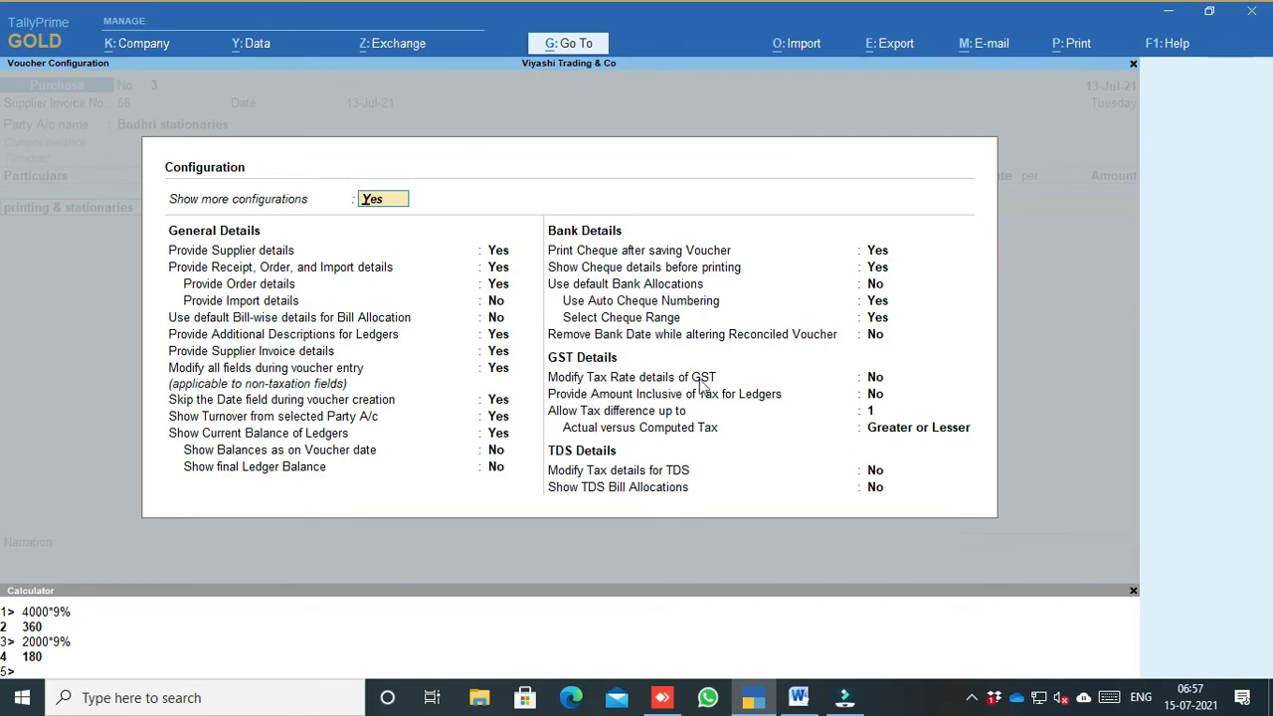
{"action": "double_click", "coordinate": [876, 382]}
{"action": "key", "text": "Return"}
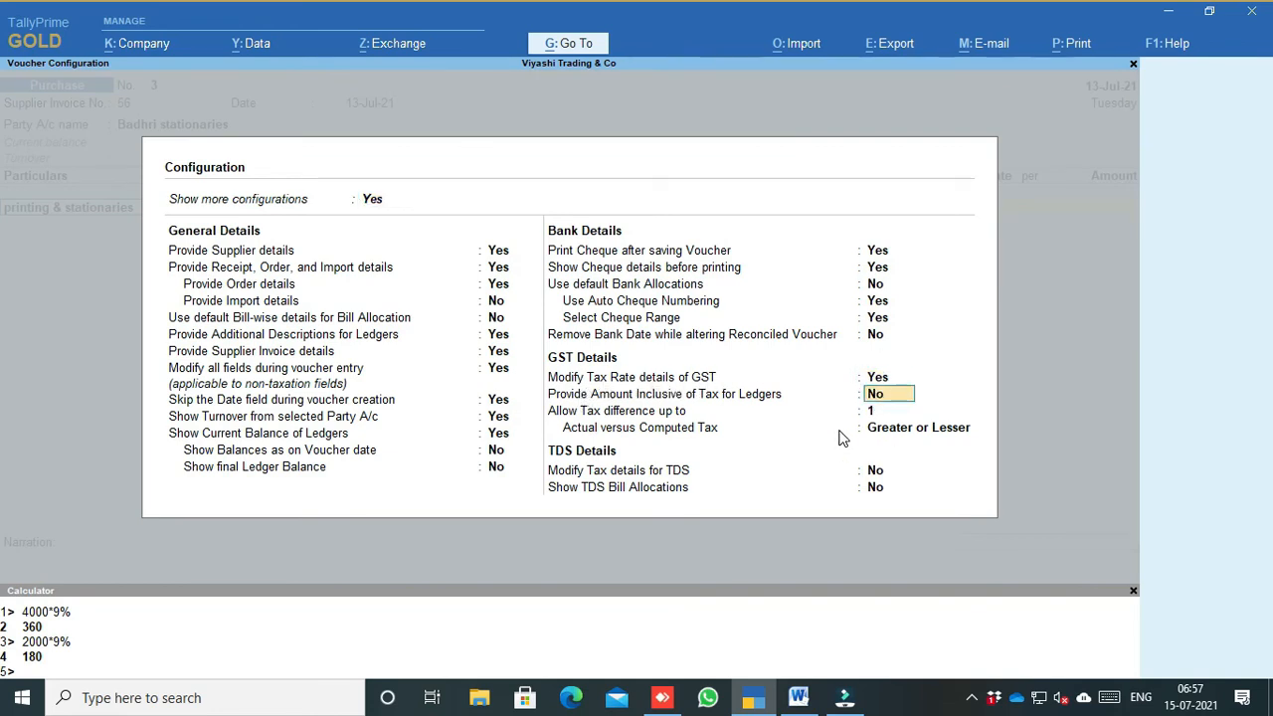
{"action": "key", "text": "Return"}
{"action": "key", "text": "Return"}
{"action": "key", "text": "Return"}
{"action": "key", "text": "Return"}
{"action": "key", "text": "Return"}
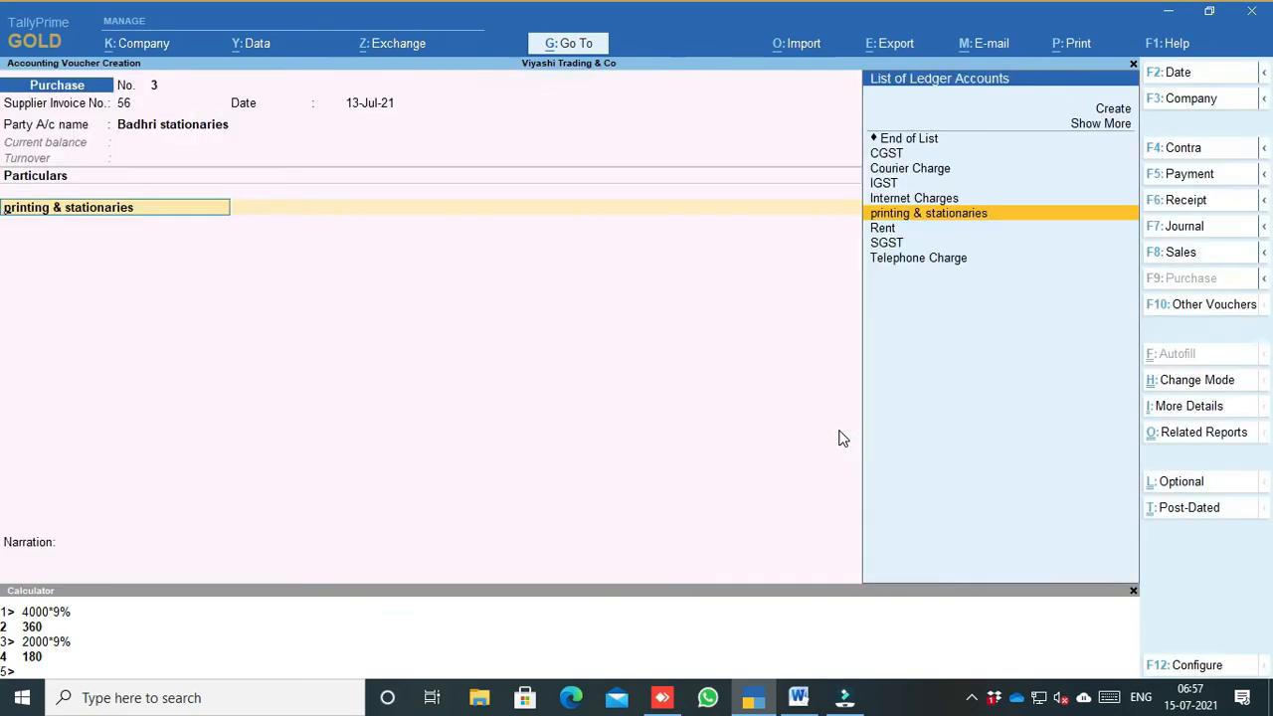
Confirm the printing & stationaries ledger and set its amount to 2,000
{"action": "key", "text": "Return"}
{"action": "key", "text": "Return"}
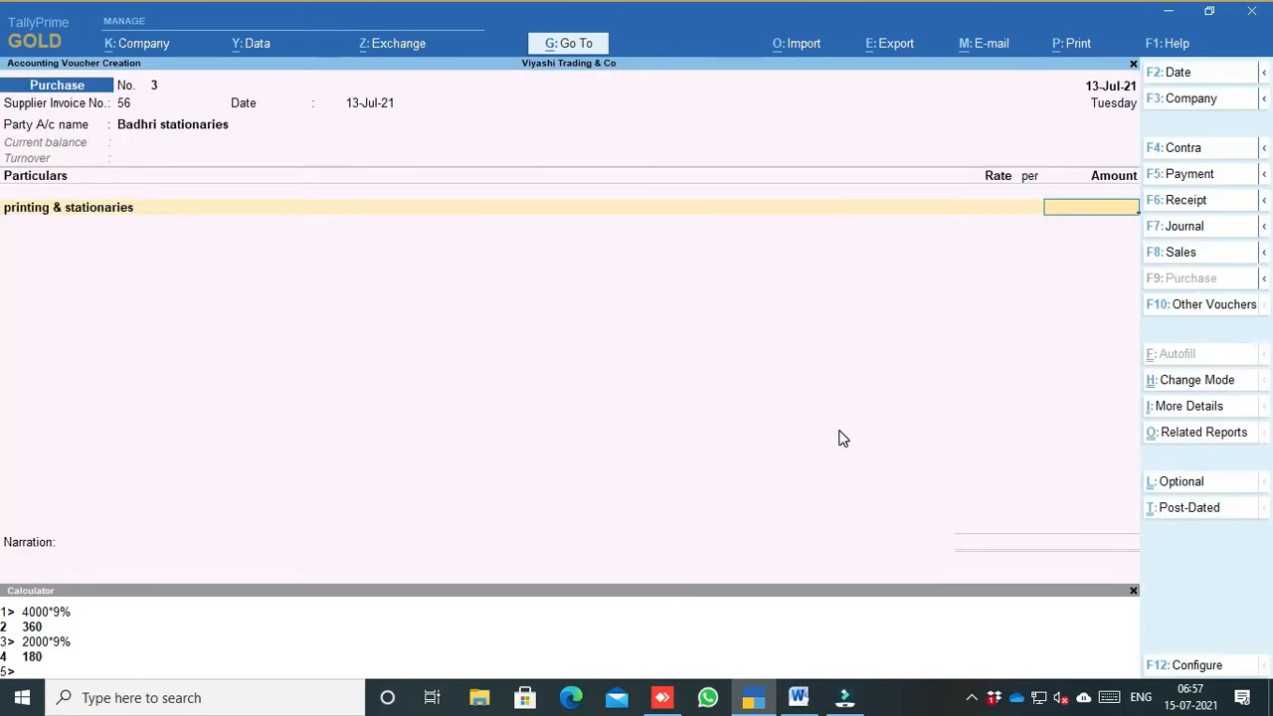
{"action": "type", "text": "2,000"}
{"action": "key", "text": "Return"}
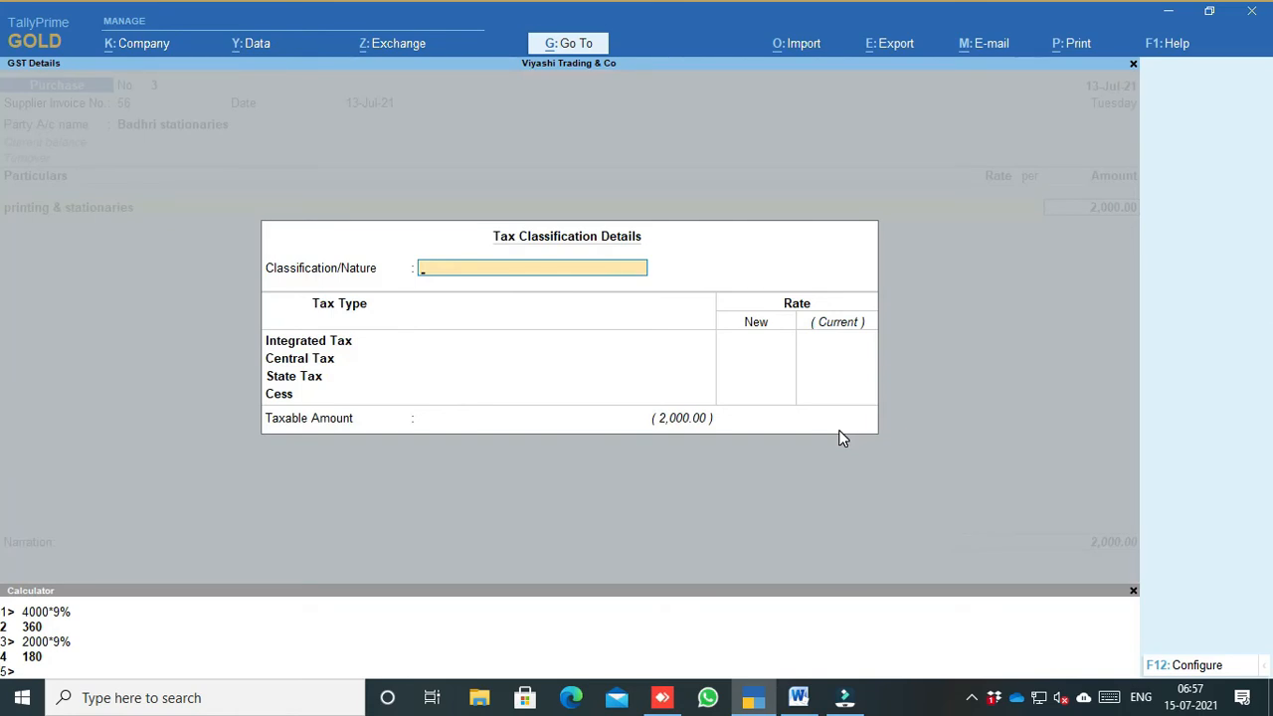
Configure the tax classification details to allow overriding ineligible input credit and reverse charge applicability
{"action": "left_click", "coordinate": [1191, 665]}
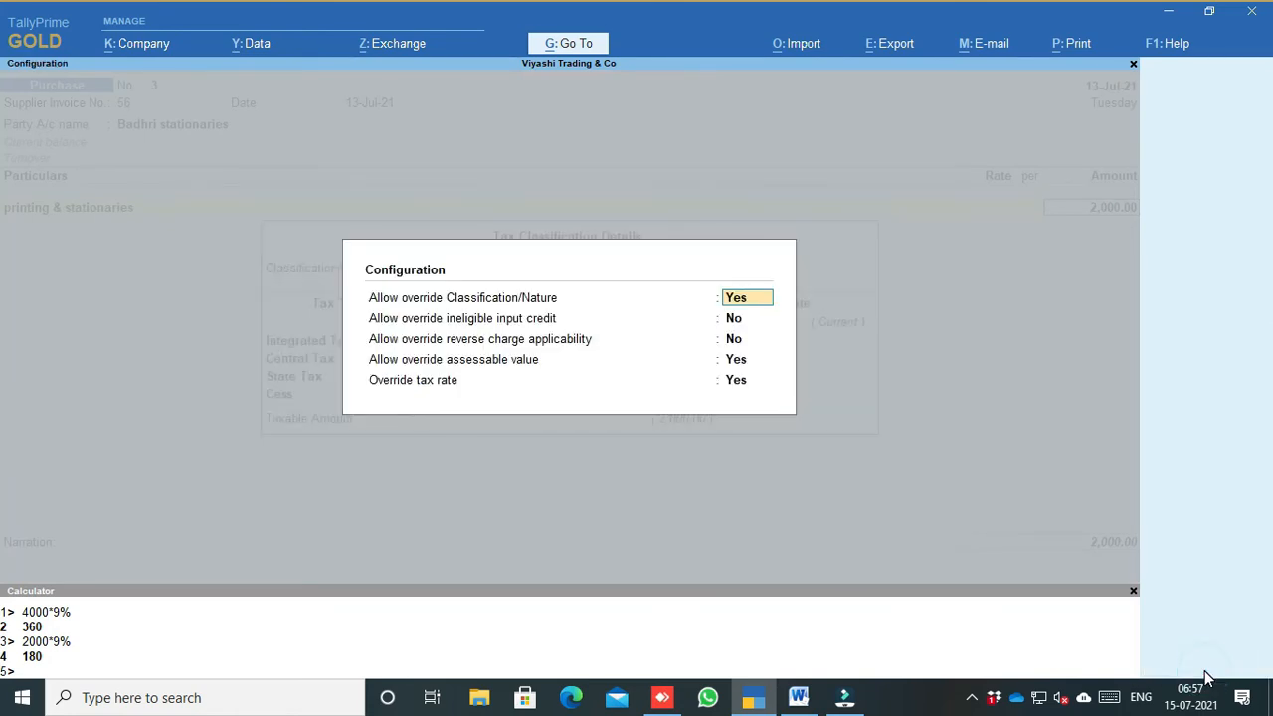
{"action": "key", "text": "Return"}
{"action": "key", "text": "Return"}
{"action": "key", "text": "Return"}
{"action": "key", "text": "Return"}
{"action": "key", "text": "Return"}
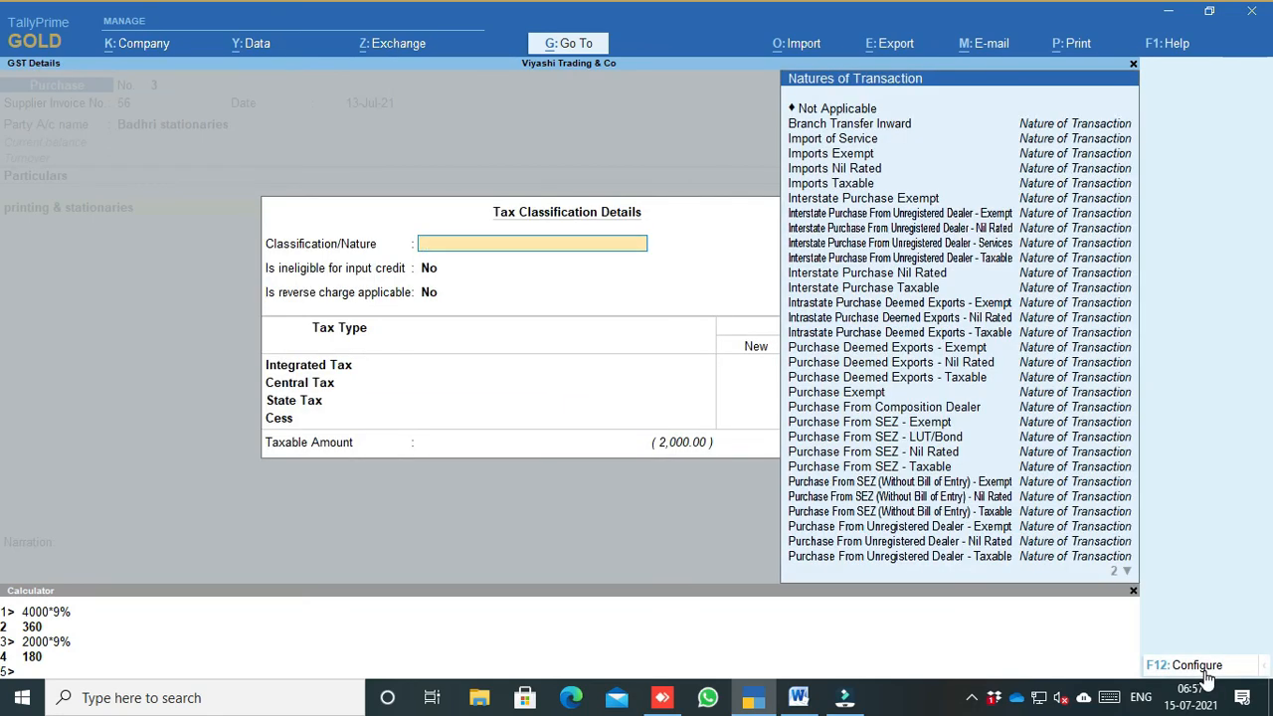
Classify the 2,000 stationery line as Purchase Taxable, keeping ineligible input credit and reverse charge at No
{"action": "type", "text": "P"}
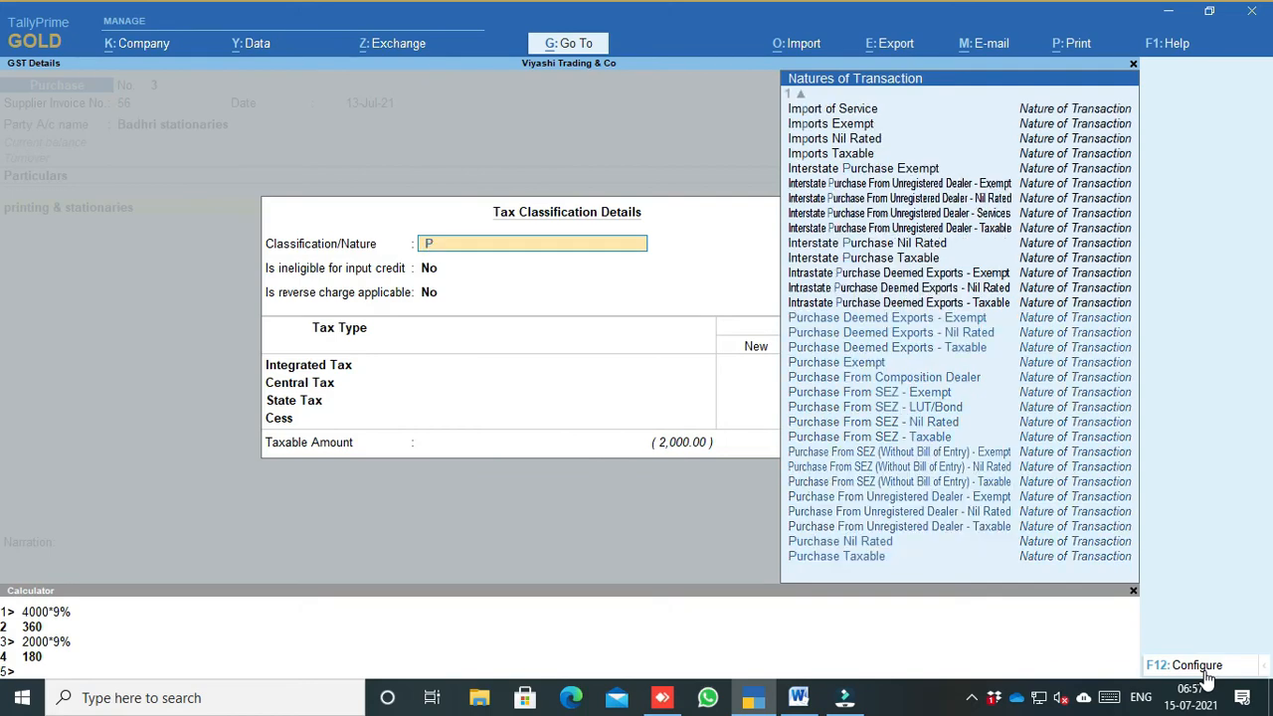
{"action": "type", "text": "urchase Taxable"}
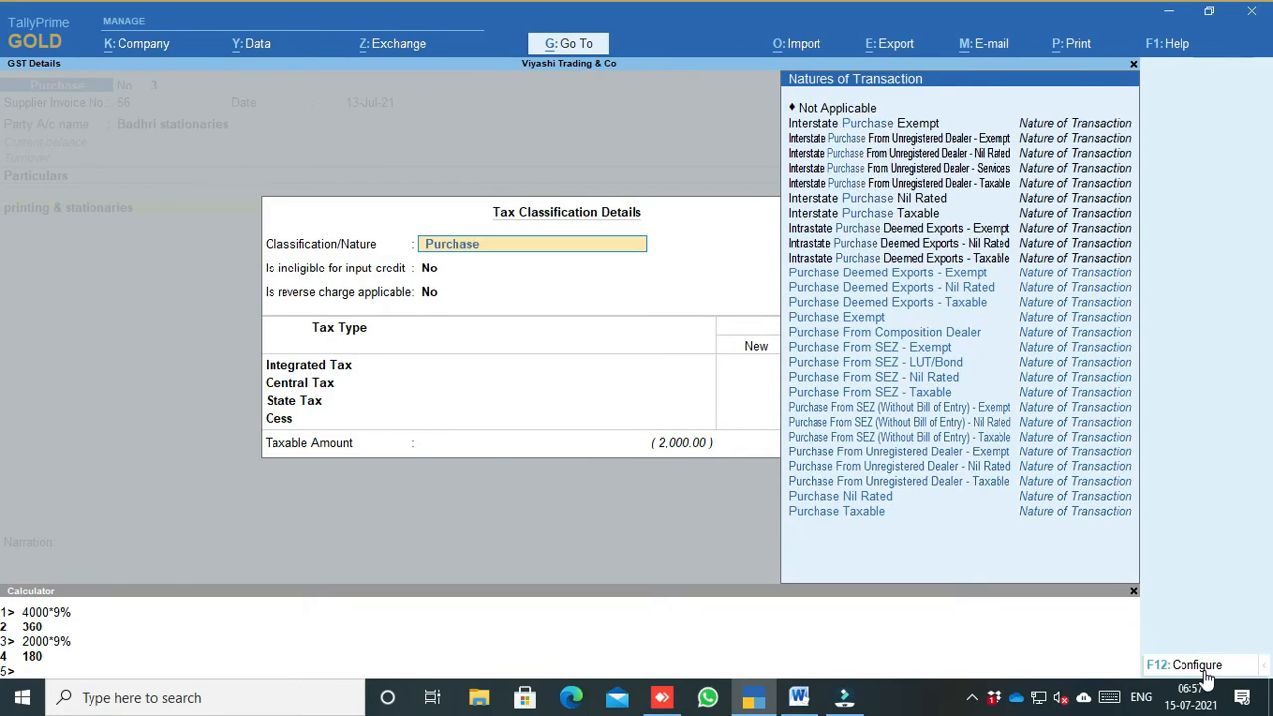
{"action": "key", "text": "Return"}
{"action": "key", "text": "Return"}
{"action": "key", "text": "Return"}
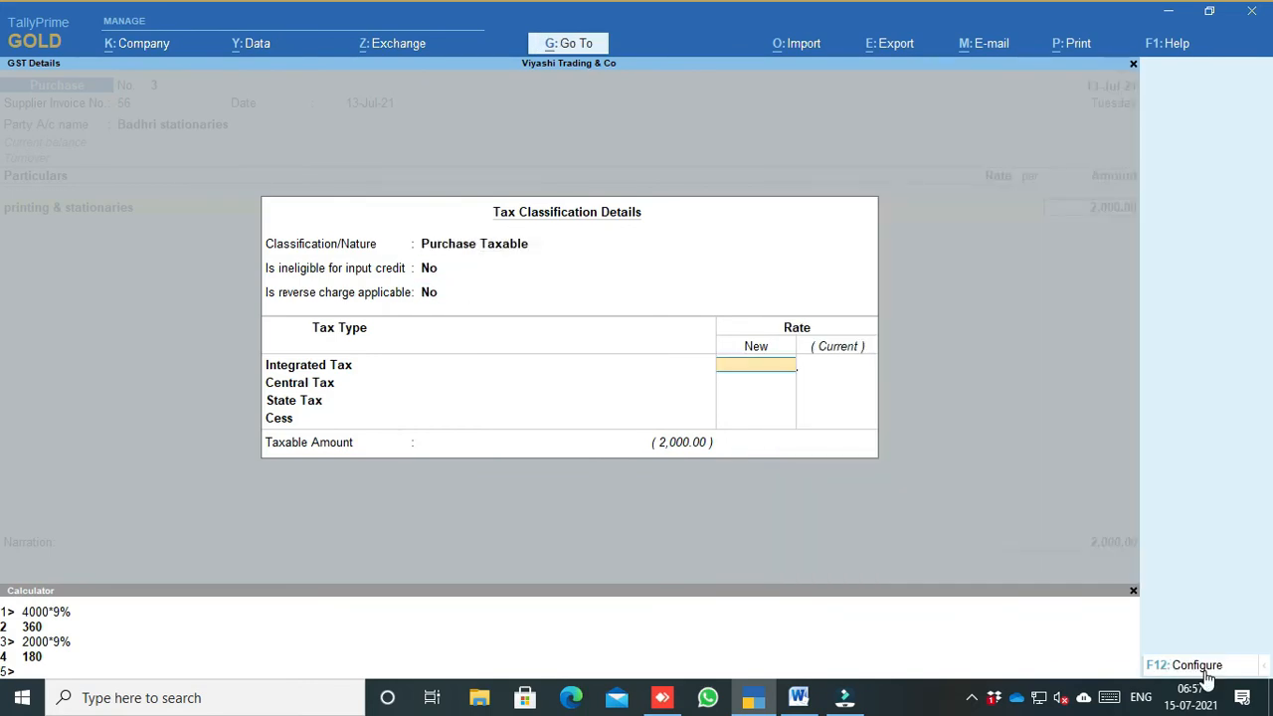
{"action": "key", "text": "BackSpace"}
{"action": "key", "text": "BackSpace"}
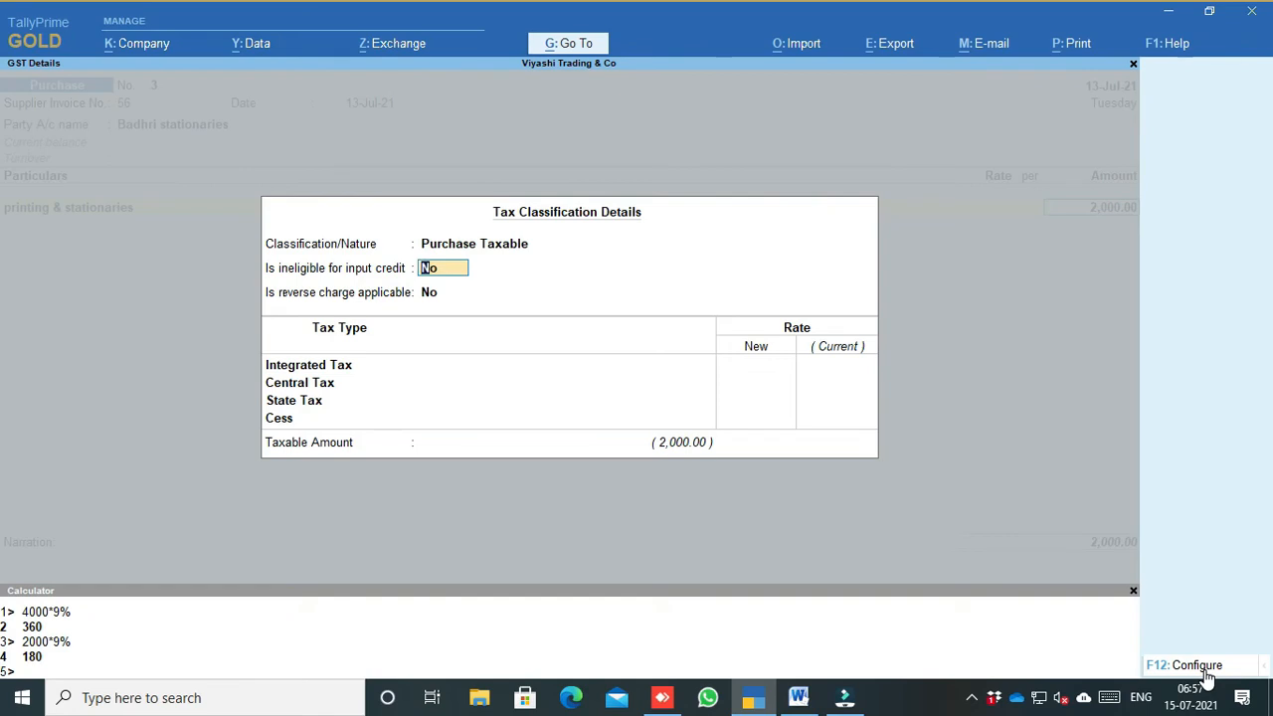
{"action": "key", "text": "Return"}
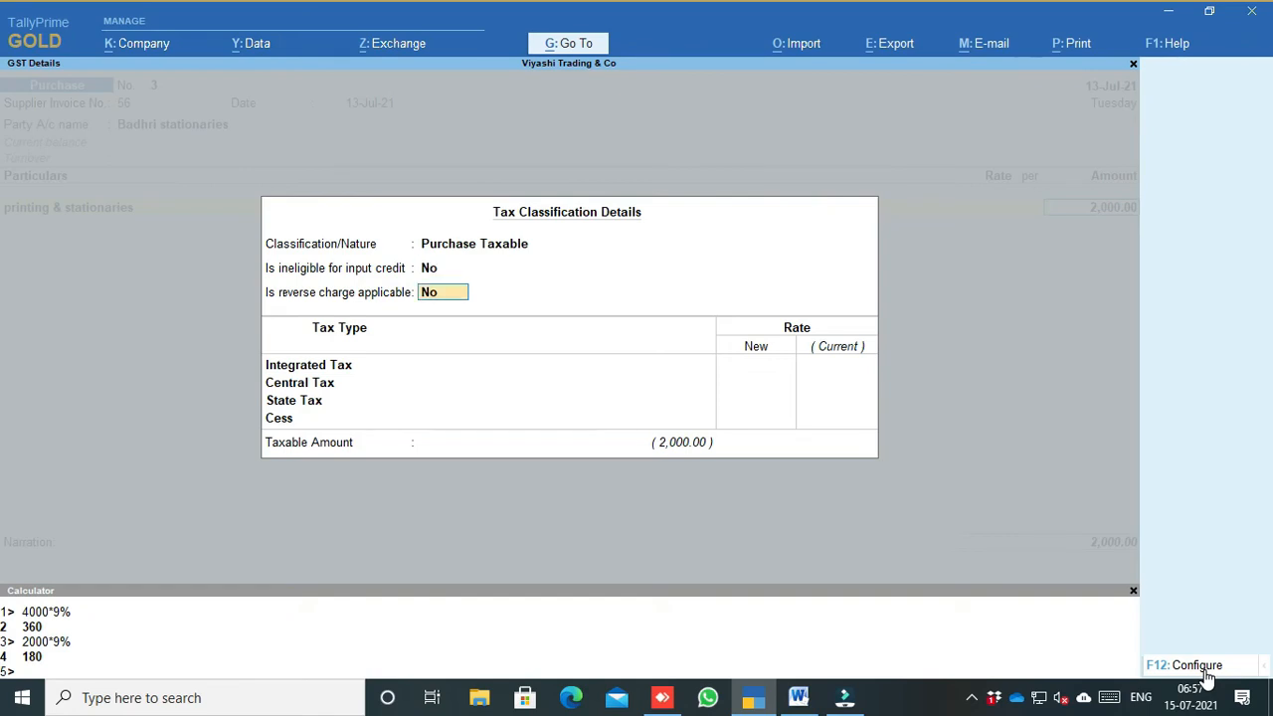
{"action": "key", "text": "Return"}
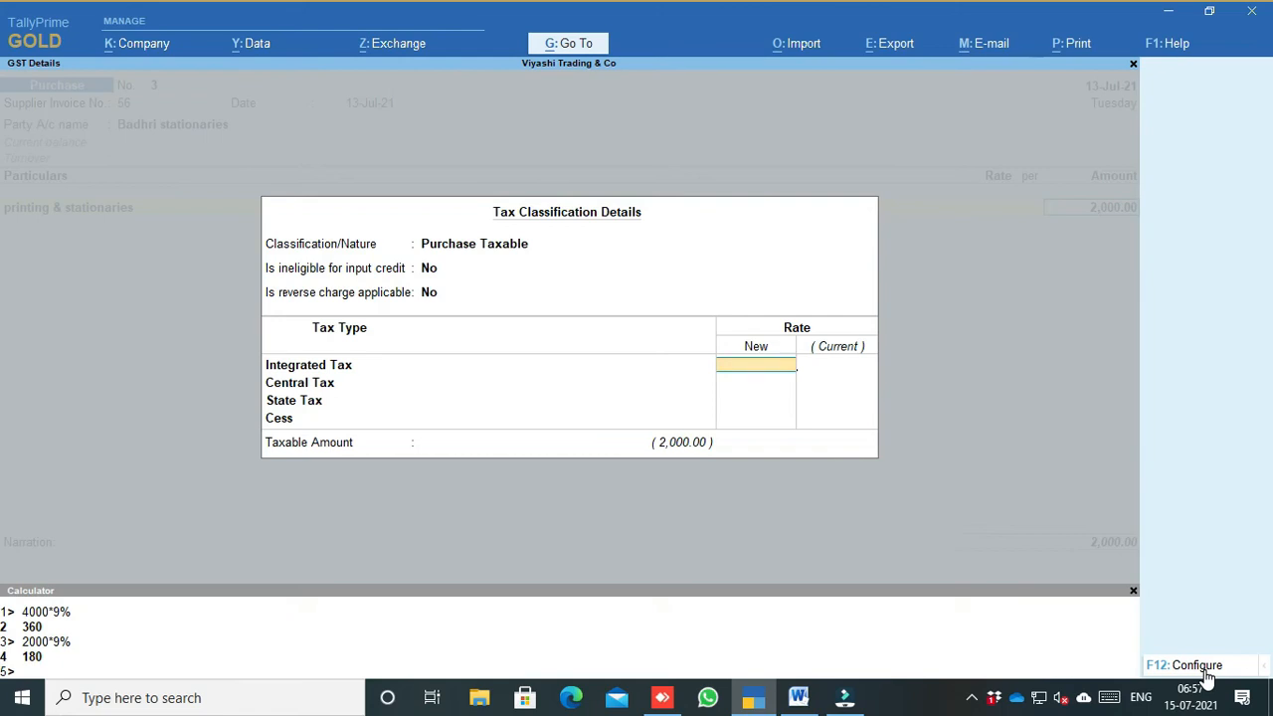
Set the integrated tax rate of the 2,000 line to 18% and accept the tax classification details
{"action": "type", "text": "18"}
{"action": "key", "text": "Return"}
{"action": "key", "text": "Return"}
{"action": "key", "text": "Return"}
{"action": "key", "text": "Return"}
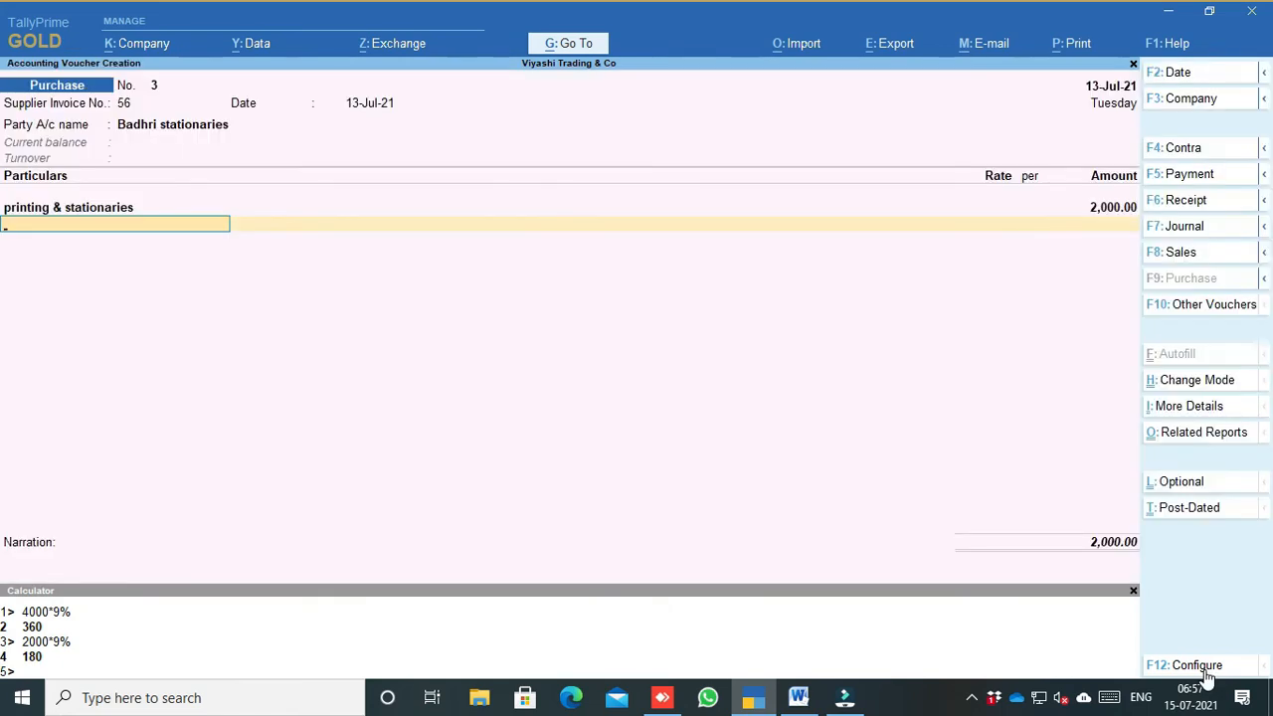
Add a second printing & stationaries line with no description and an amount of 1,000
{"action": "type", "text": "Prin"}
{"action": "key", "text": "Return"}
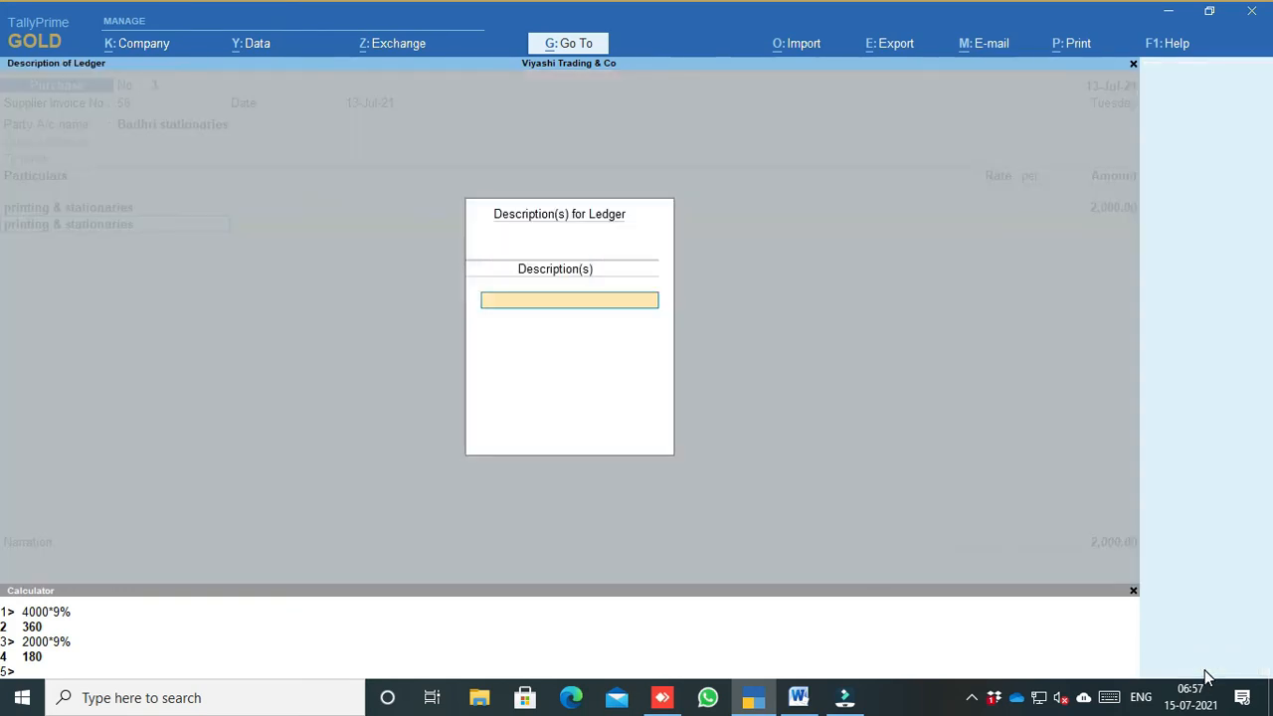
{"action": "key", "text": "Return"}
{"action": "key", "text": "Return"}
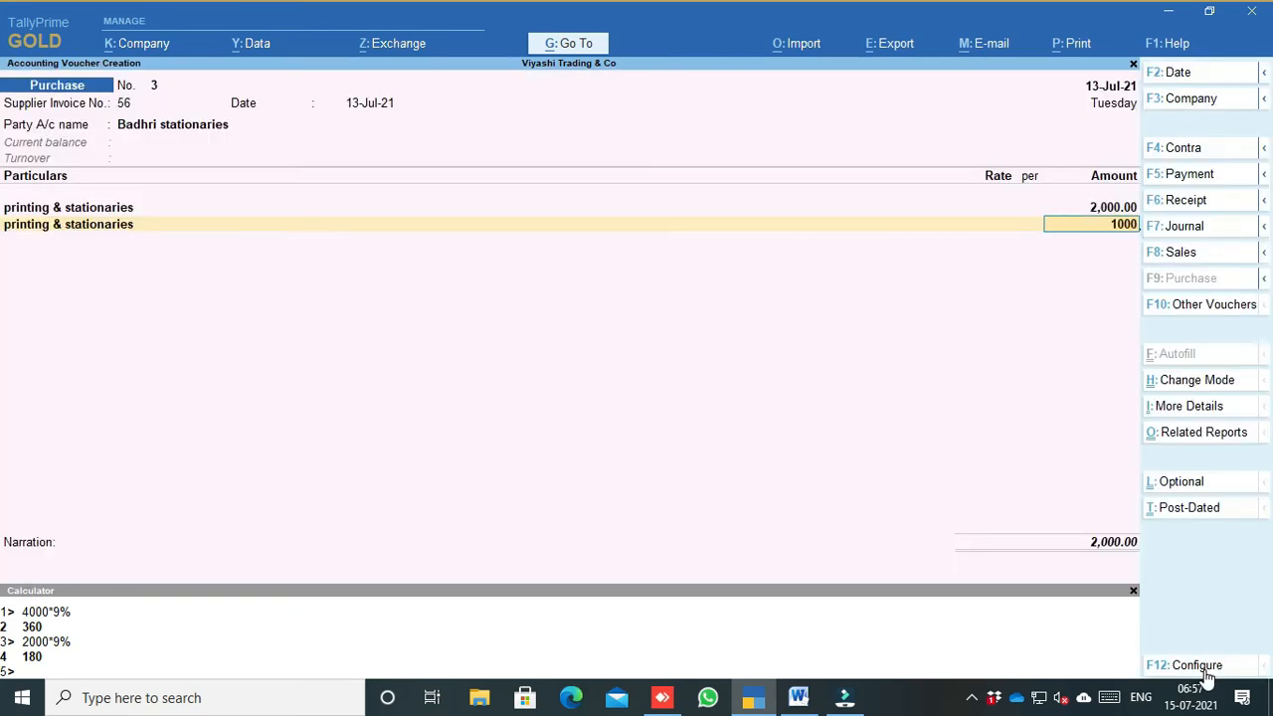
{"action": "key", "text": "Return"}
Check the second GST rate in the Word document, and classify the 1,000 line as Purchase Taxable in TallyPrime
{"action": "left_click", "coordinate": [804, 694]}
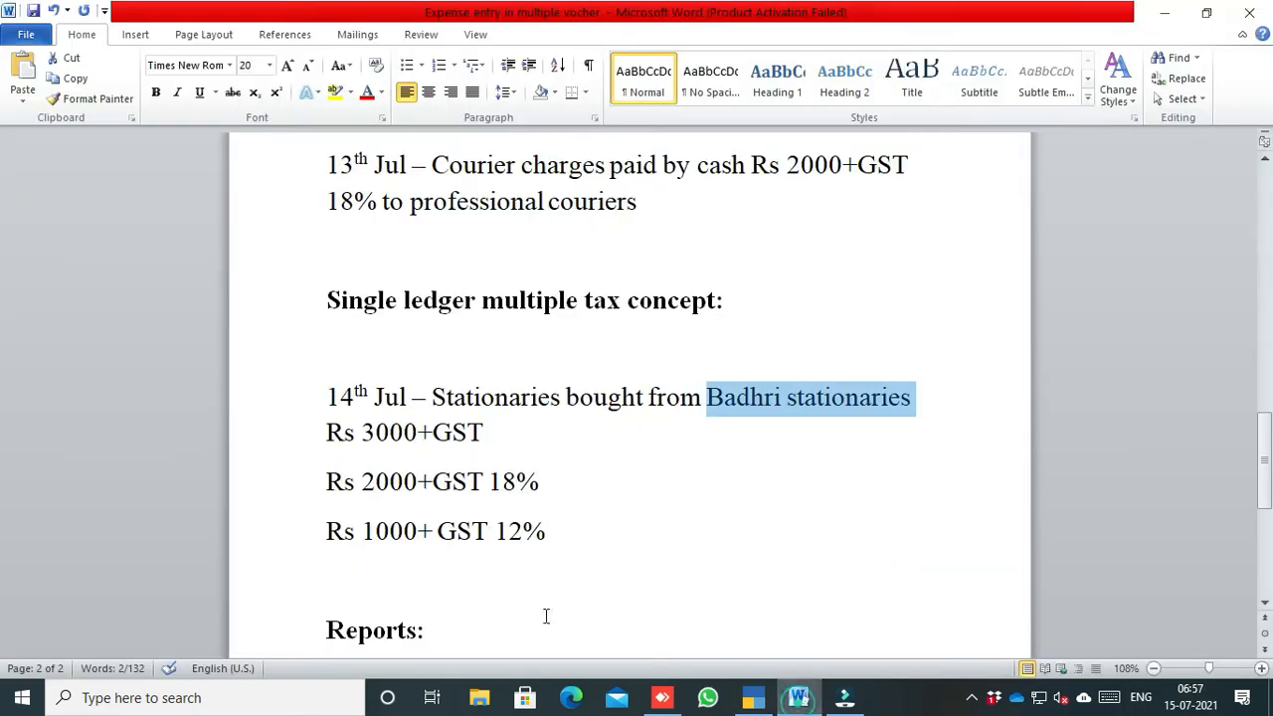
{"action": "left_click", "coordinate": [753, 697]}
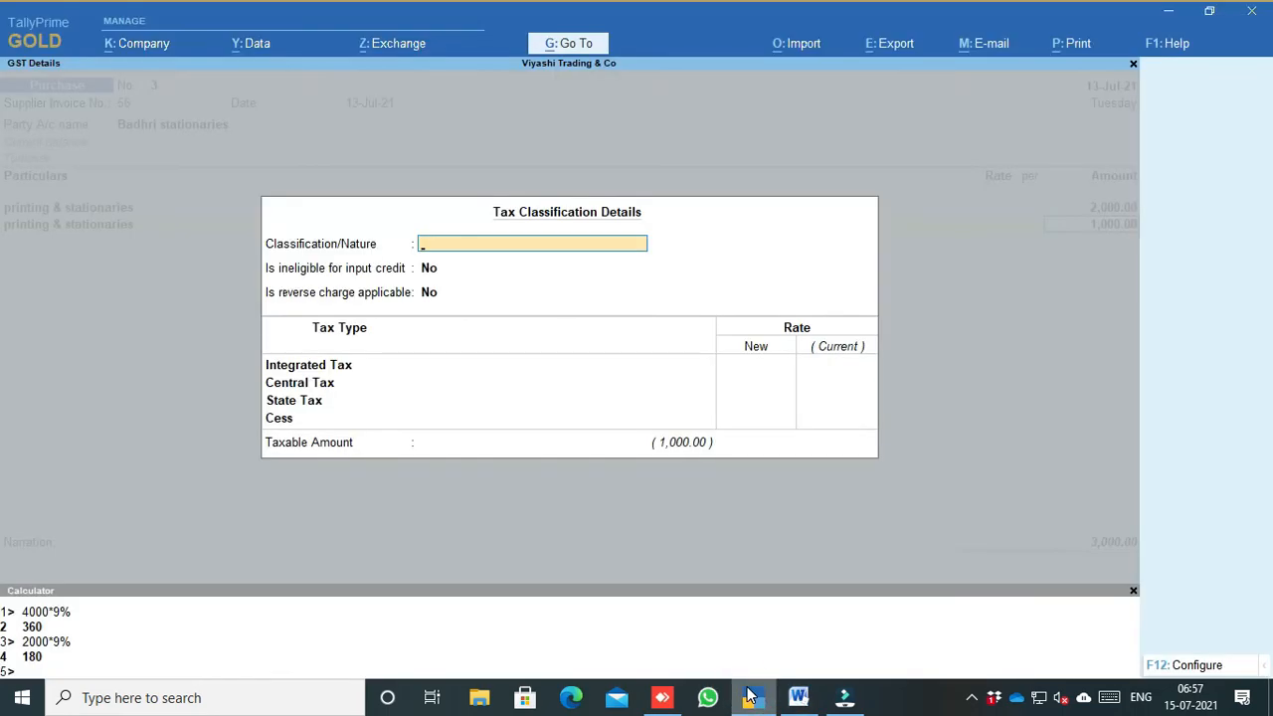
{"action": "type", "text": "Pu"}
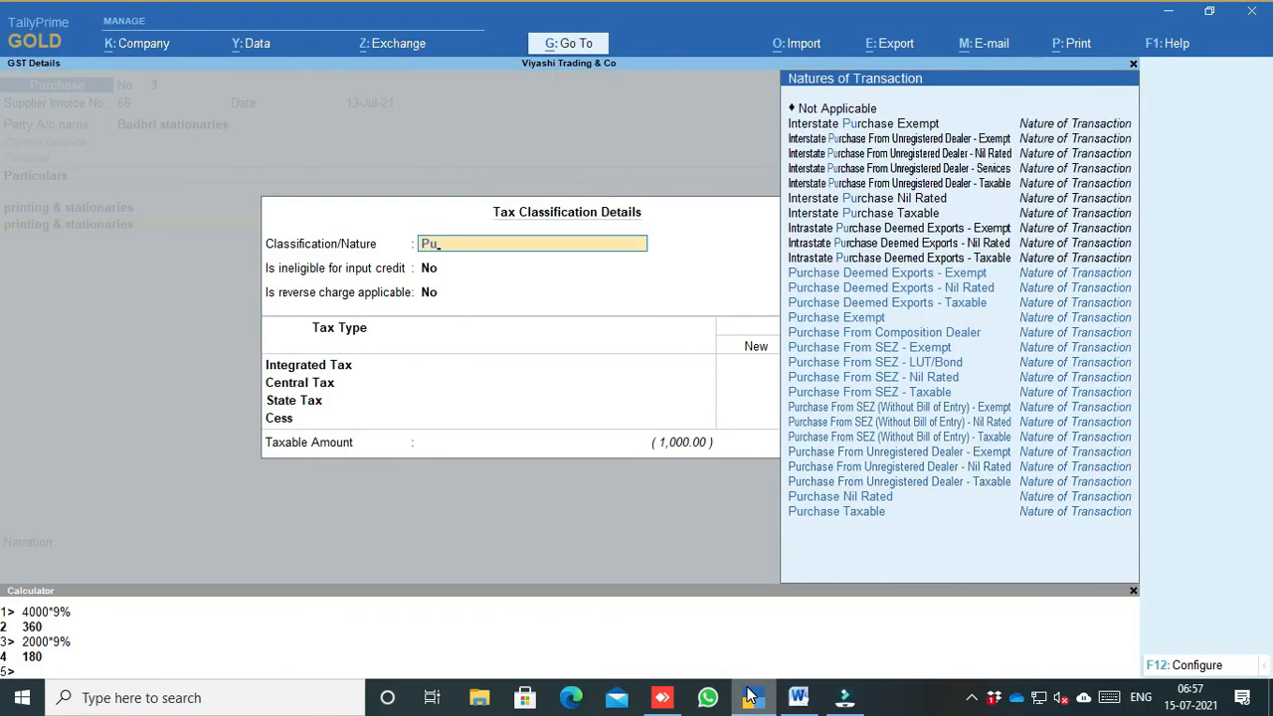
{"action": "key", "text": "ctrl+End"}
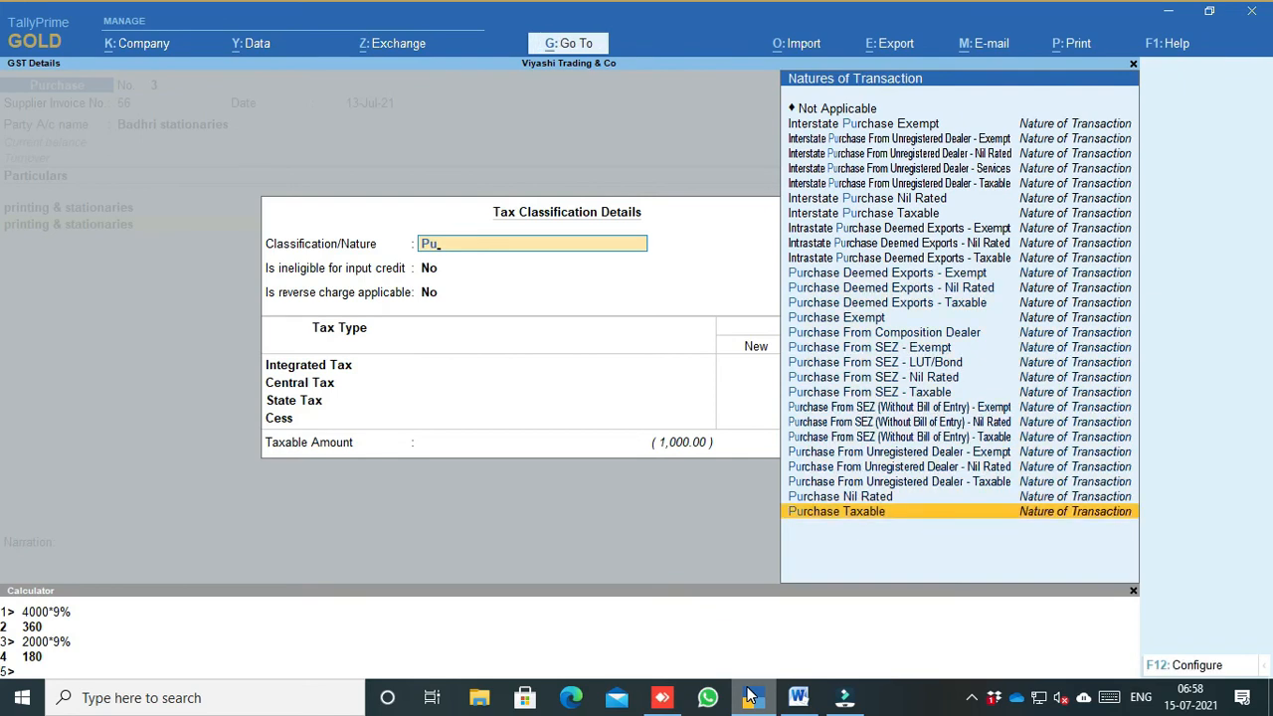
{"action": "key", "text": "Return"}
{"action": "key", "text": "Return"}
{"action": "key", "text": "Return"}
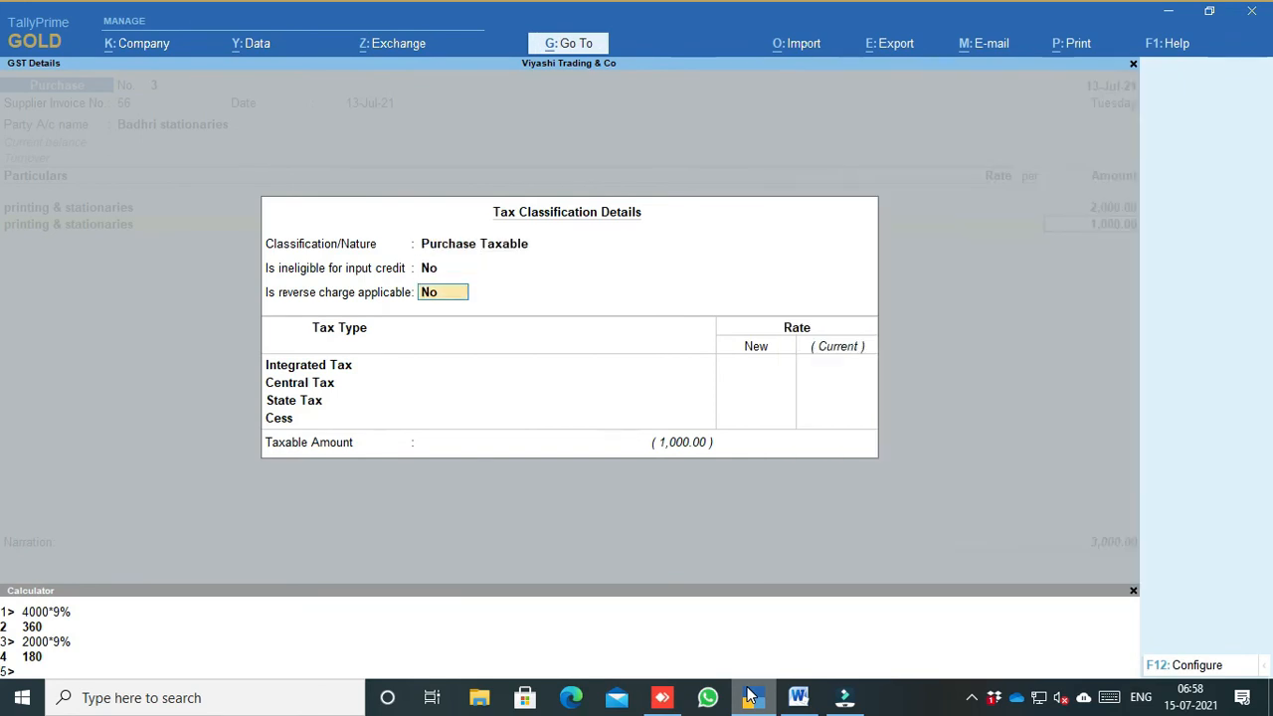
Keep reverse charge at No, set the 1,000 line's integrated tax rate to 12%, and accept the tax details
{"action": "key", "text": "Return"}
{"action": "key", "text": "Return"}
{"action": "key", "text": "Return"}
{"action": "key", "text": "Return"}
{"action": "key", "text": "Return"}
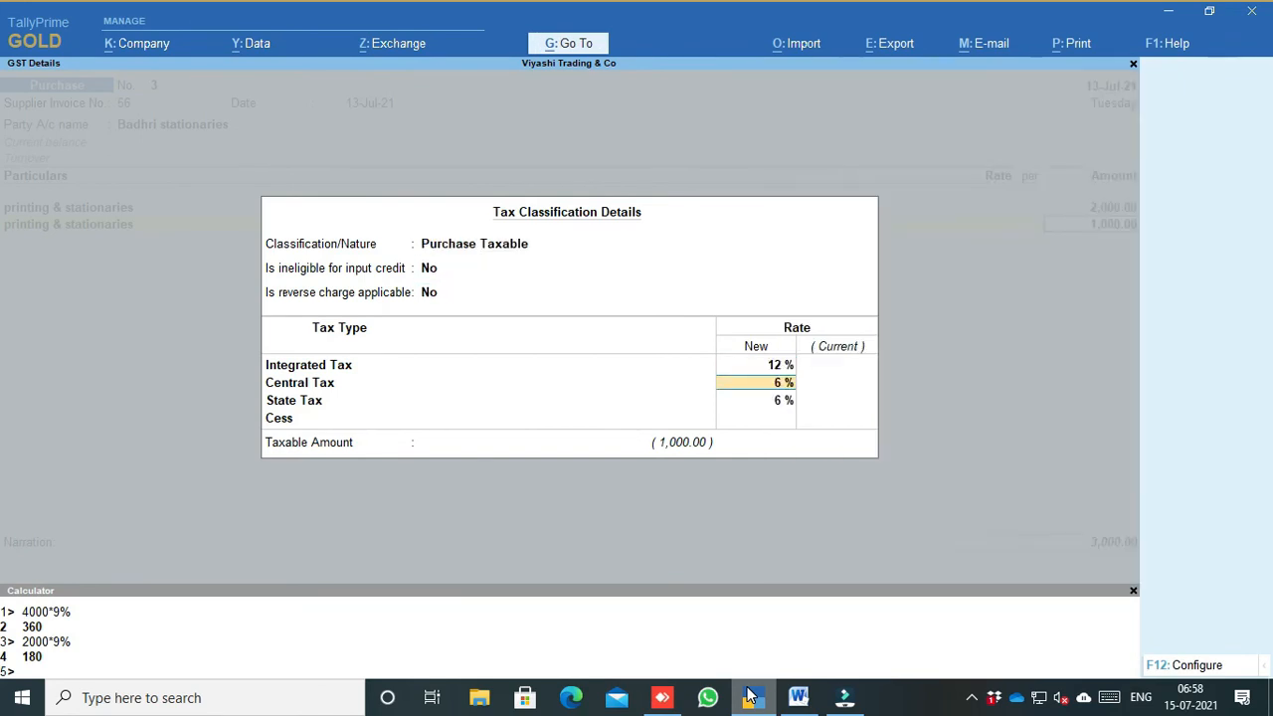
Add the CGST and SGST ledgers below the two stationery lines with their calculated amounts
{"action": "type", "text": "cg"}
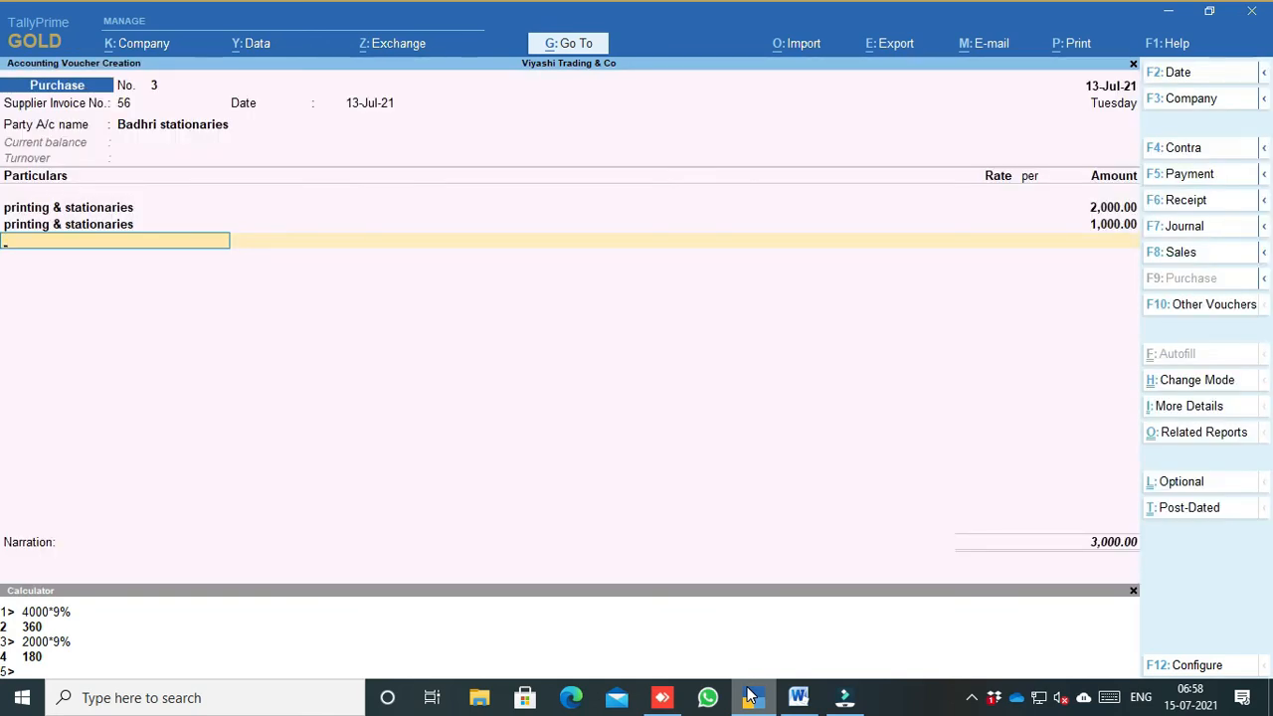
{"action": "key", "text": "Return"}
{"action": "key", "text": "Return"}
{"action": "key", "text": "Return"}
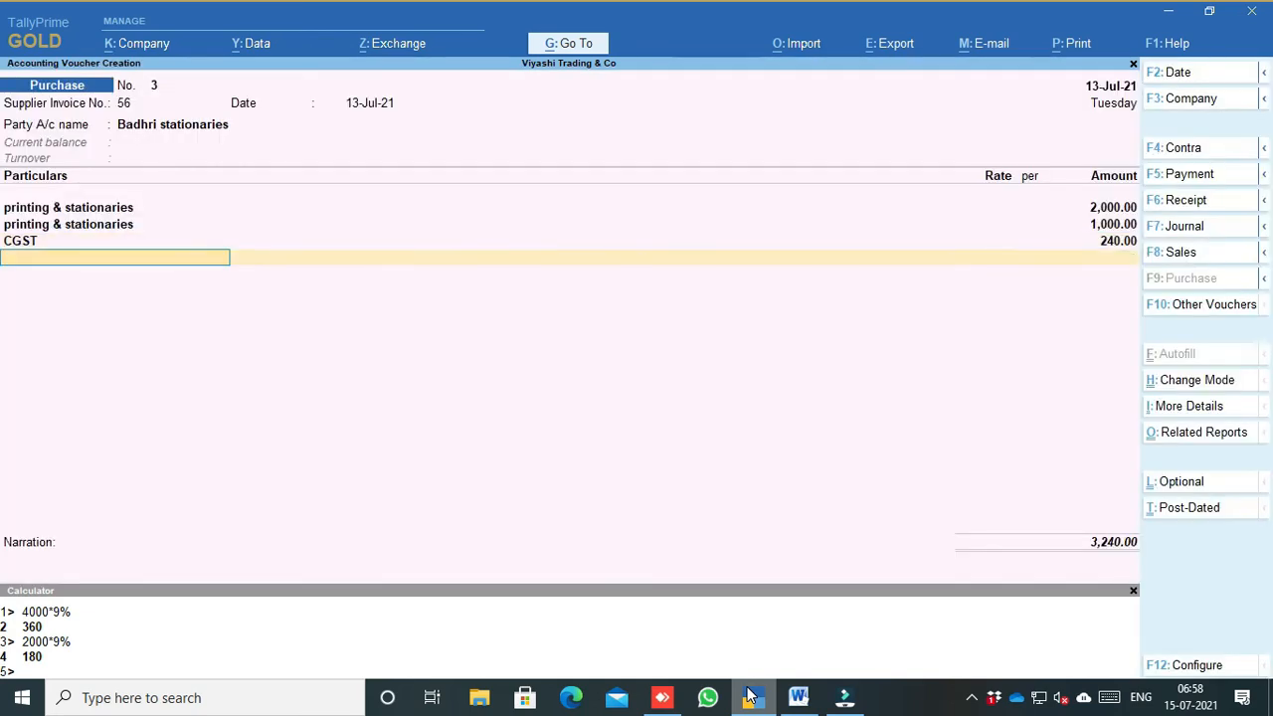
{"action": "type", "text": "sg"}
{"action": "key", "text": "Return"}
{"action": "key", "text": "Return"}
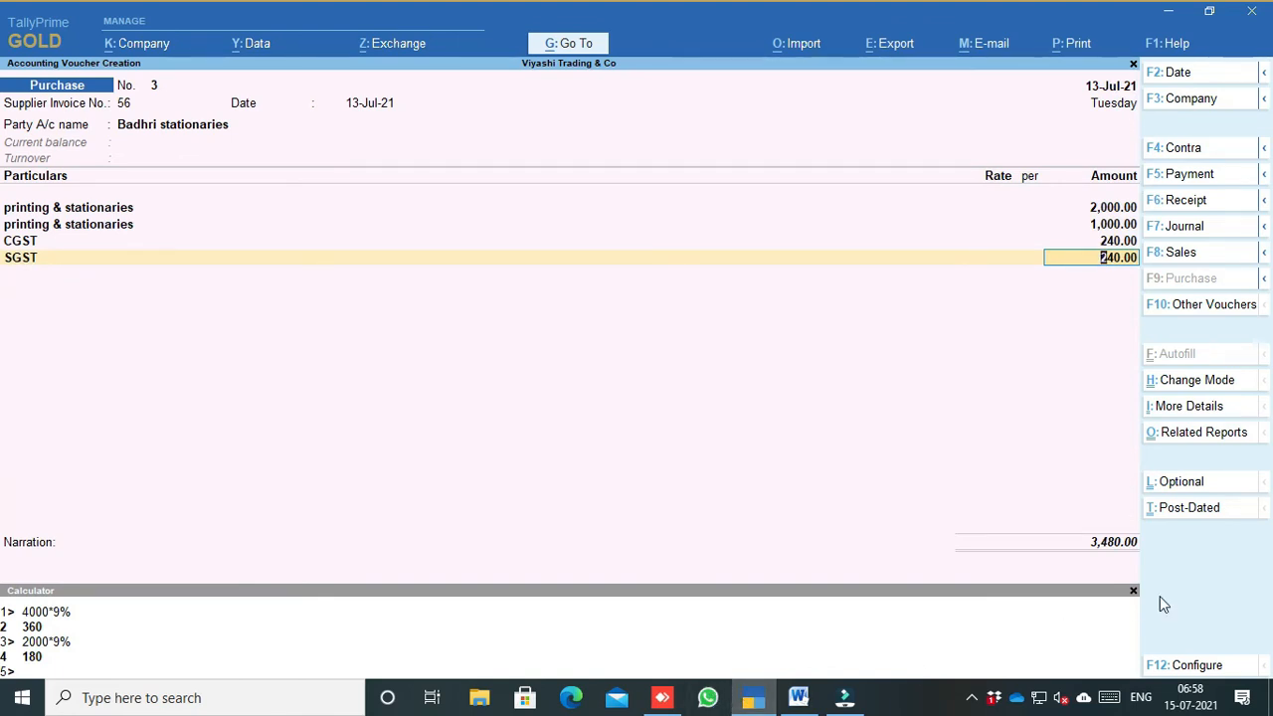
Examine the detailed GST tax analysis of the purchase voucher and return to the voucher
{"action": "left_click", "coordinate": [1179, 443]}
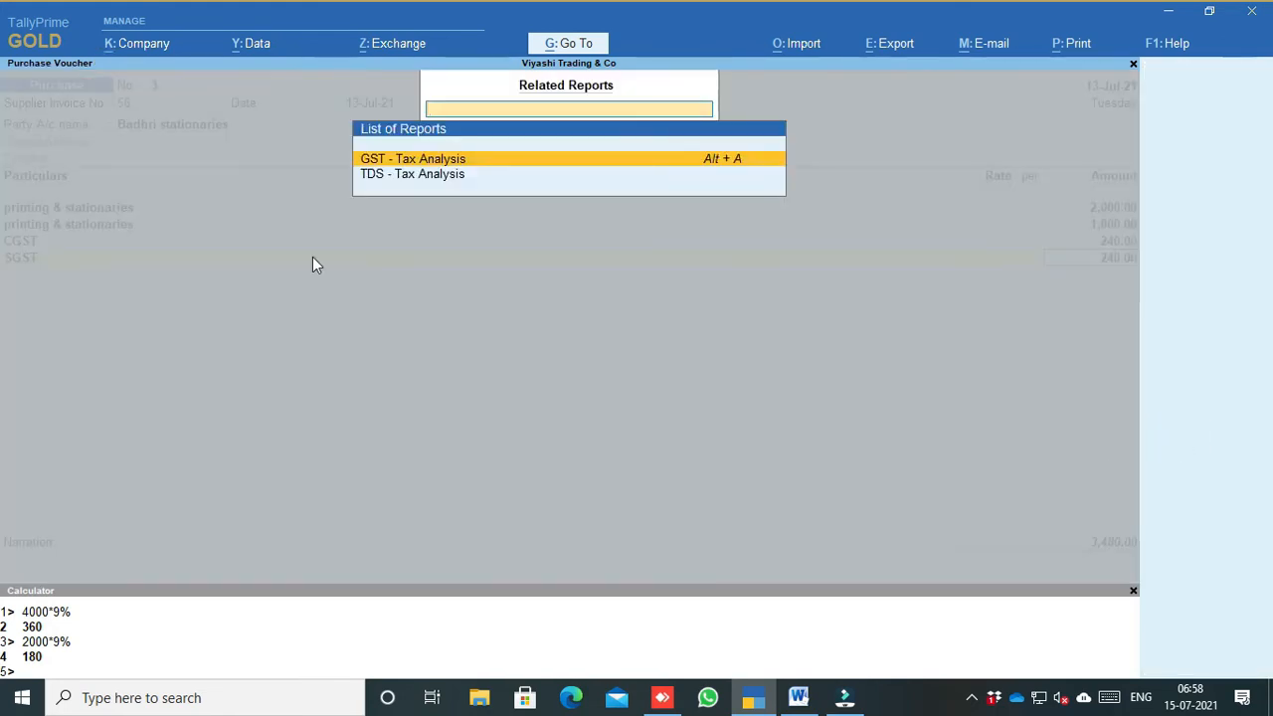
{"action": "left_click", "coordinate": [415, 161]}
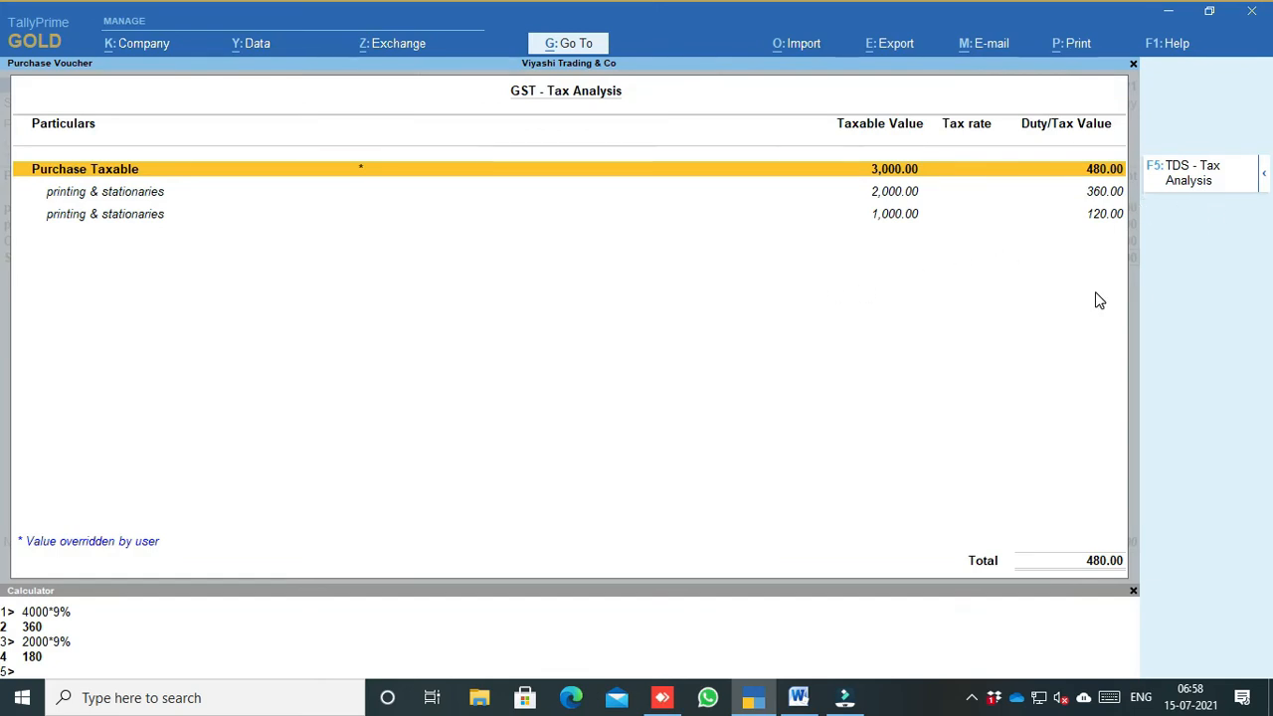
{"action": "key", "text": "alt+F5"}
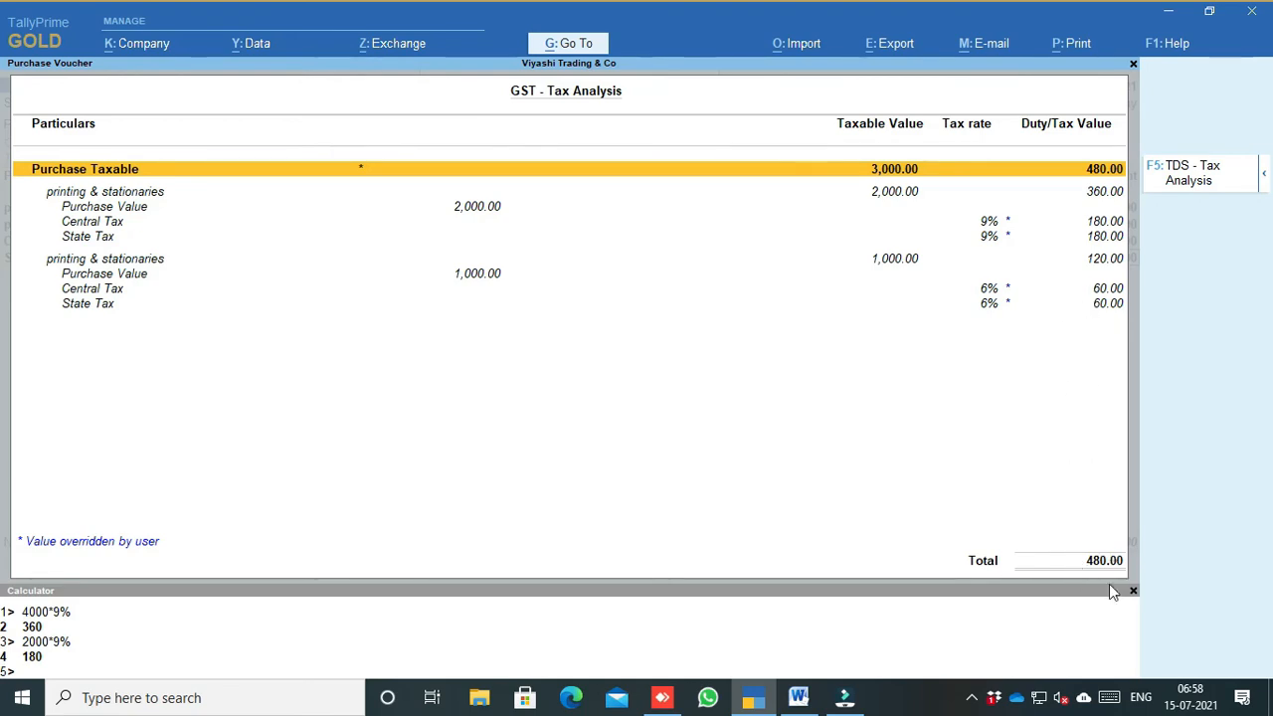
{"action": "key", "text": "Escape"}
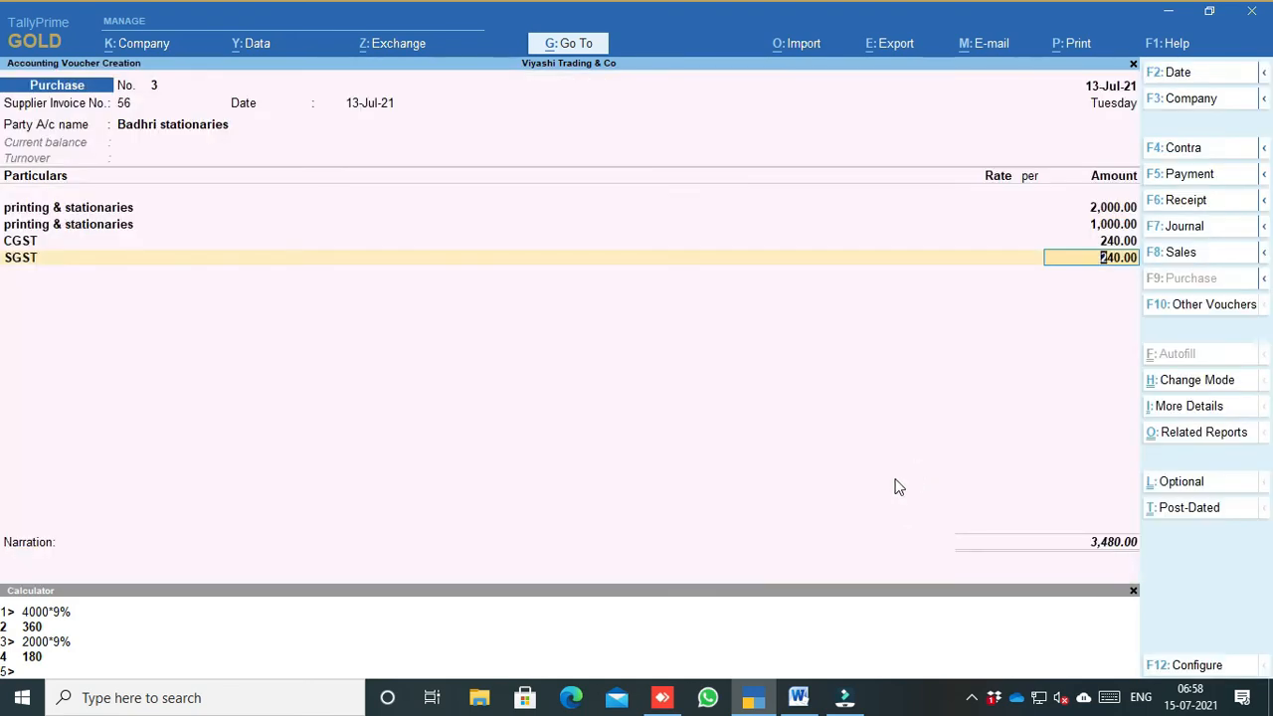
Save the purchase voucher with a New Ref bill-wise entry, accepting the modified tax details, and leave voucher creation
{"action": "key", "text": "Return"}
{"action": "key", "text": "Return"}
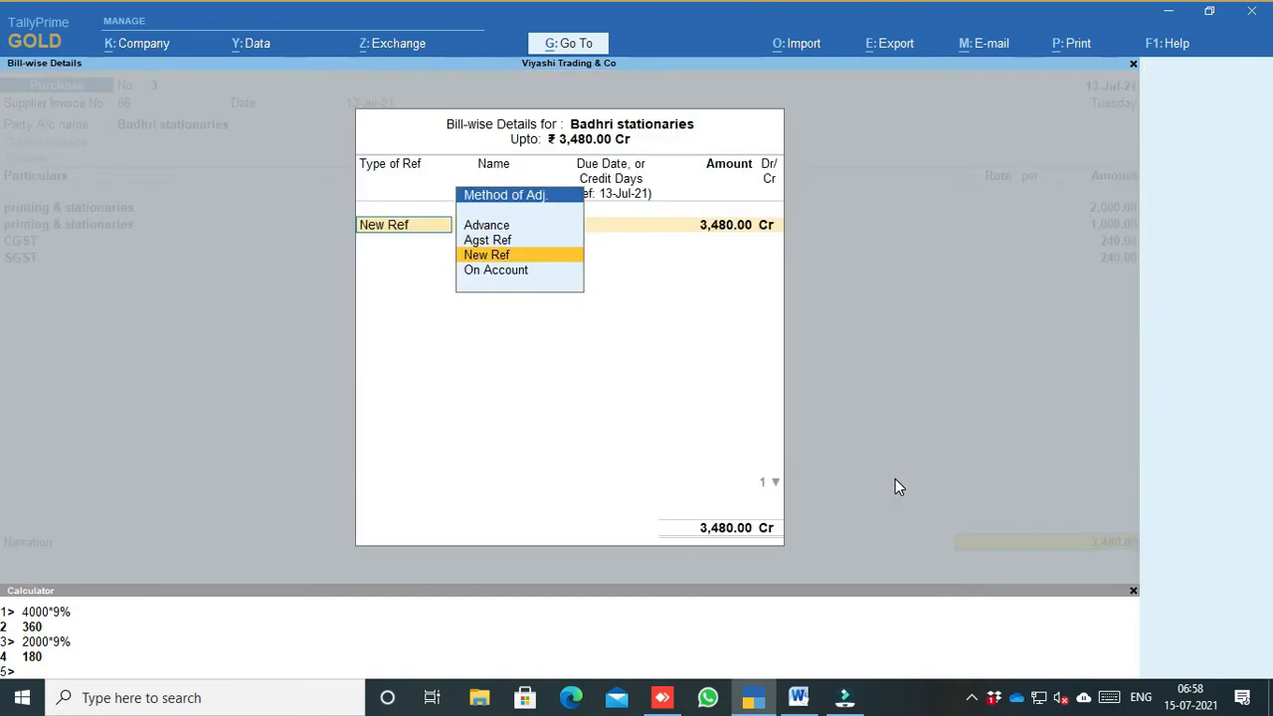
{"action": "key", "text": "Return"}
{"action": "key", "text": "Return"}
{"action": "key", "text": "Return"}
{"action": "key", "text": "Return"}
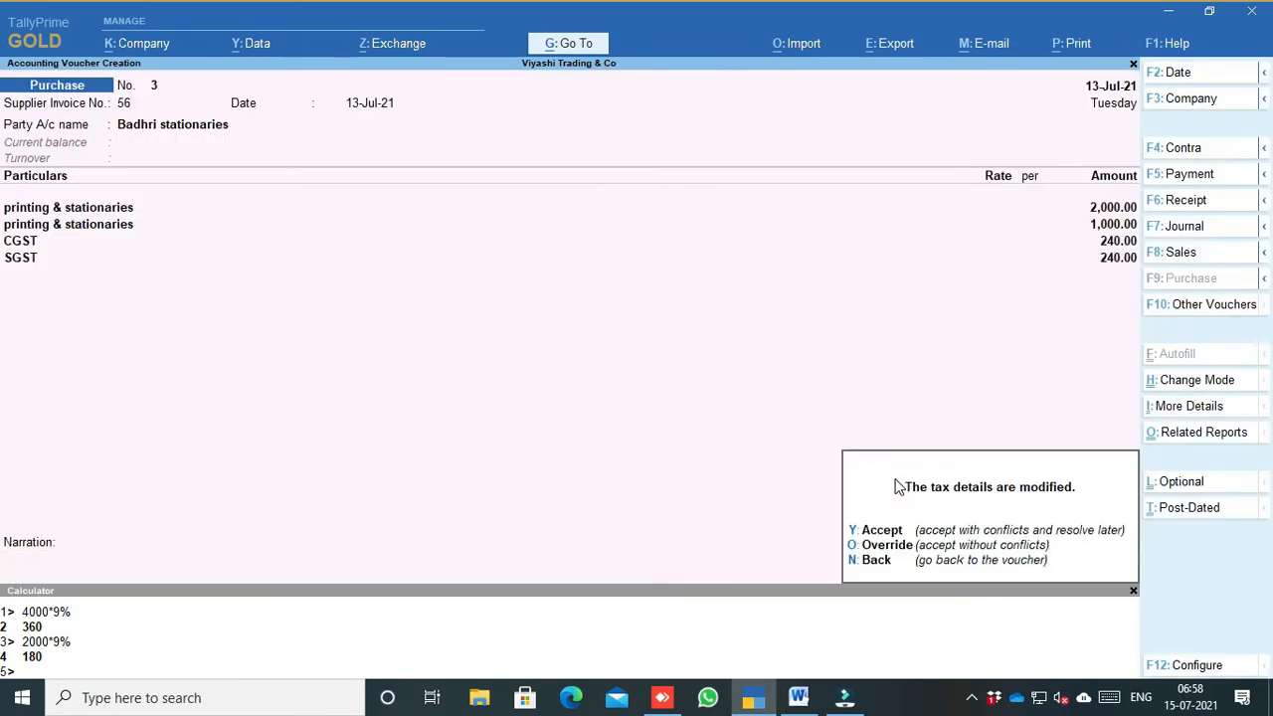
{"action": "key", "text": "y"}
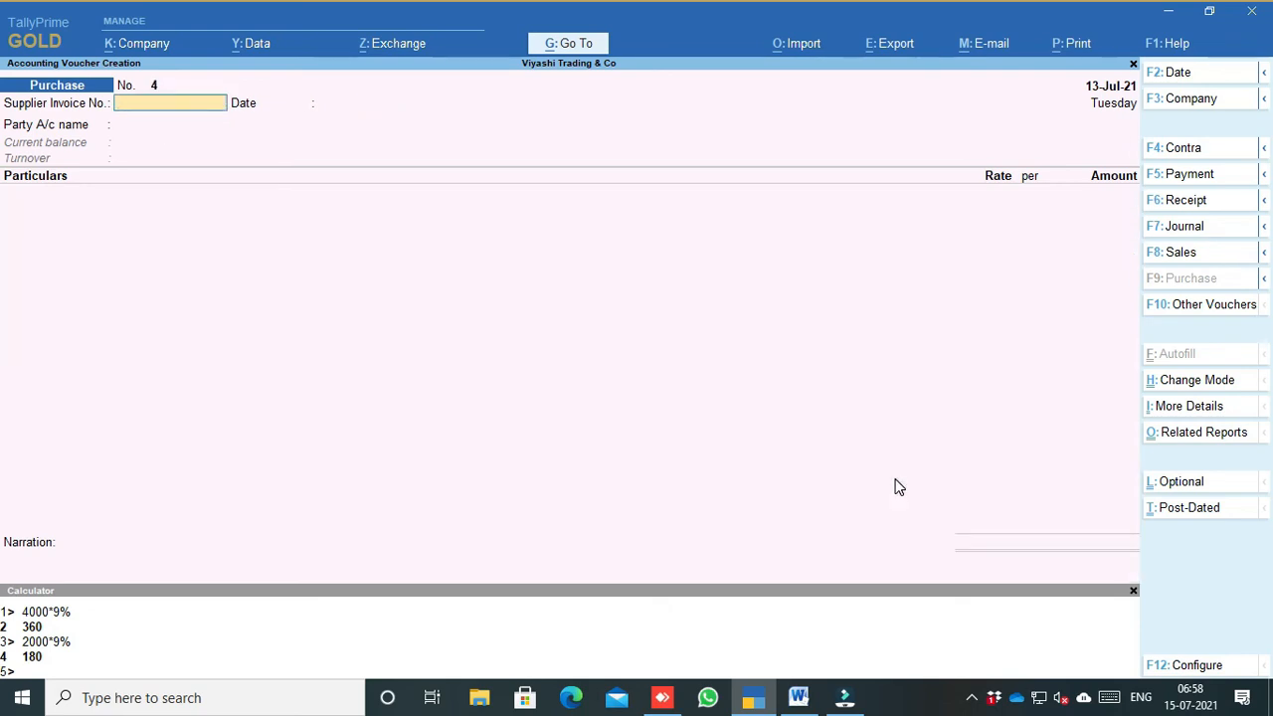
{"action": "key", "text": "Escape"}
{"action": "key", "text": "y"}
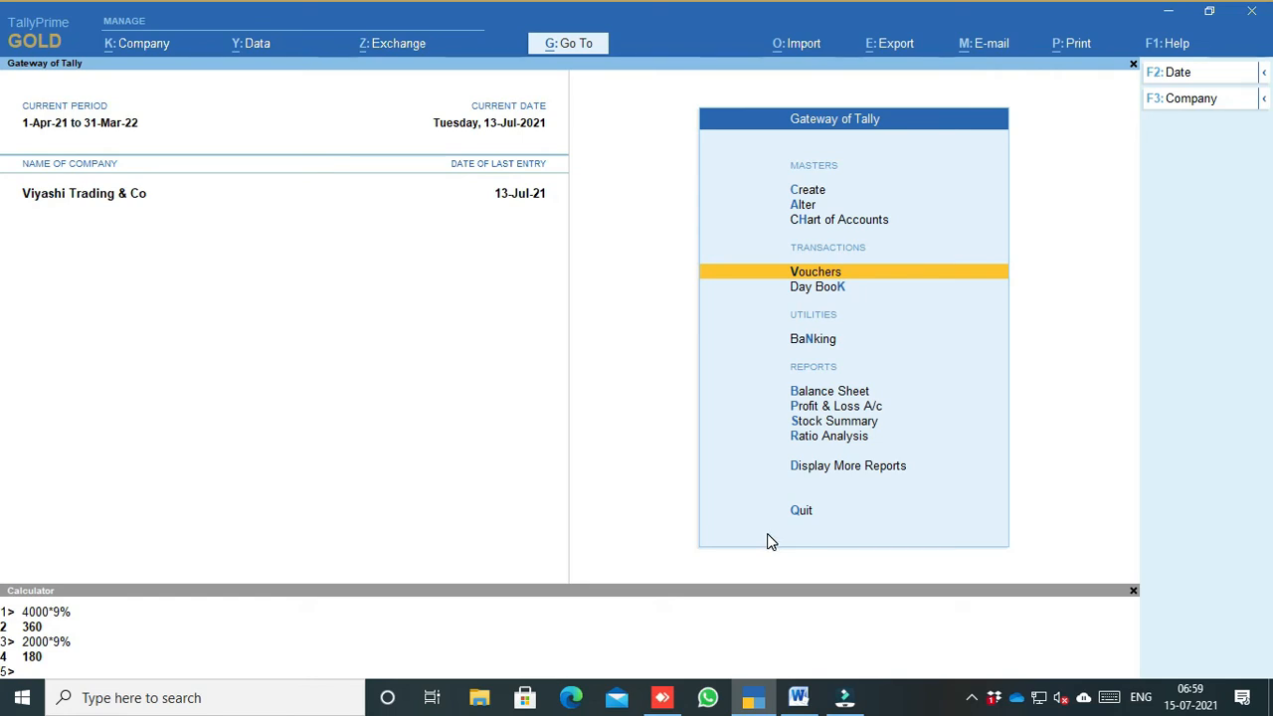
Review the list of reports in the Word document and return to TallyPrime
{"action": "left_click", "coordinate": [799, 696]}
{"action": "scroll", "coordinate": [583, 419], "scroll_direction": "down", "scroll_amount": 2}
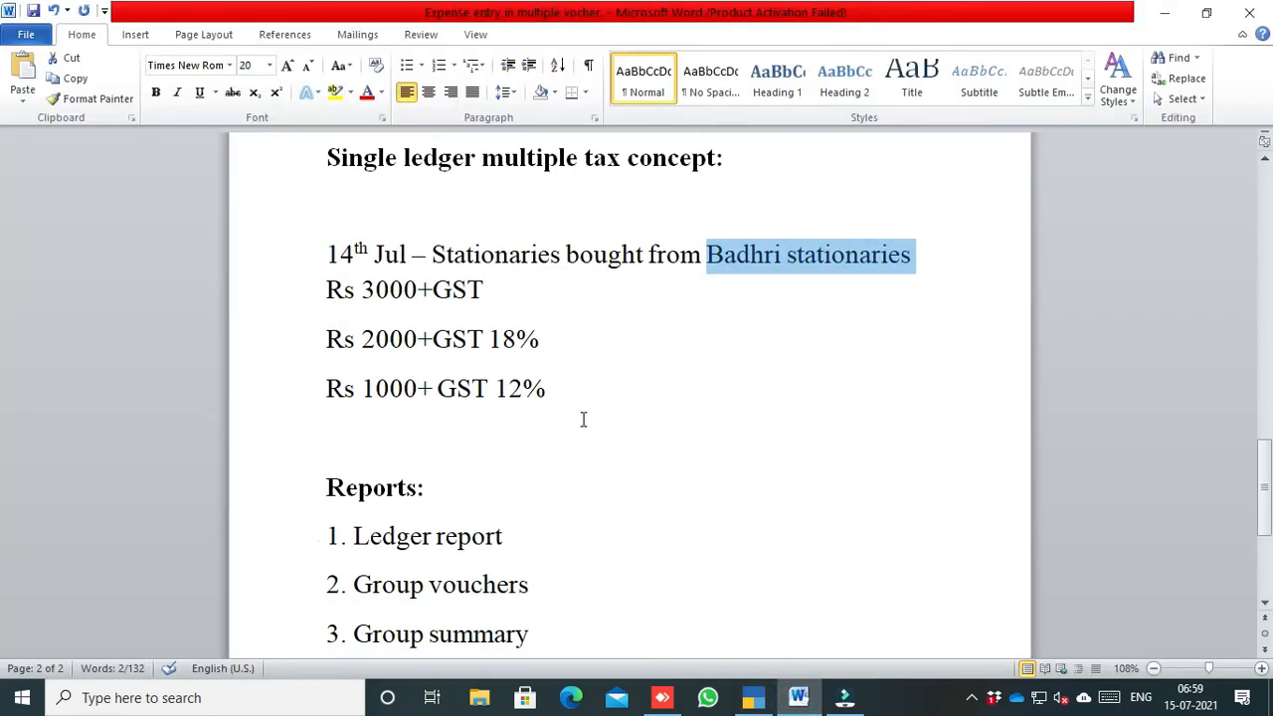
{"action": "scroll", "coordinate": [583, 419], "scroll_direction": "down", "scroll_amount": 2}
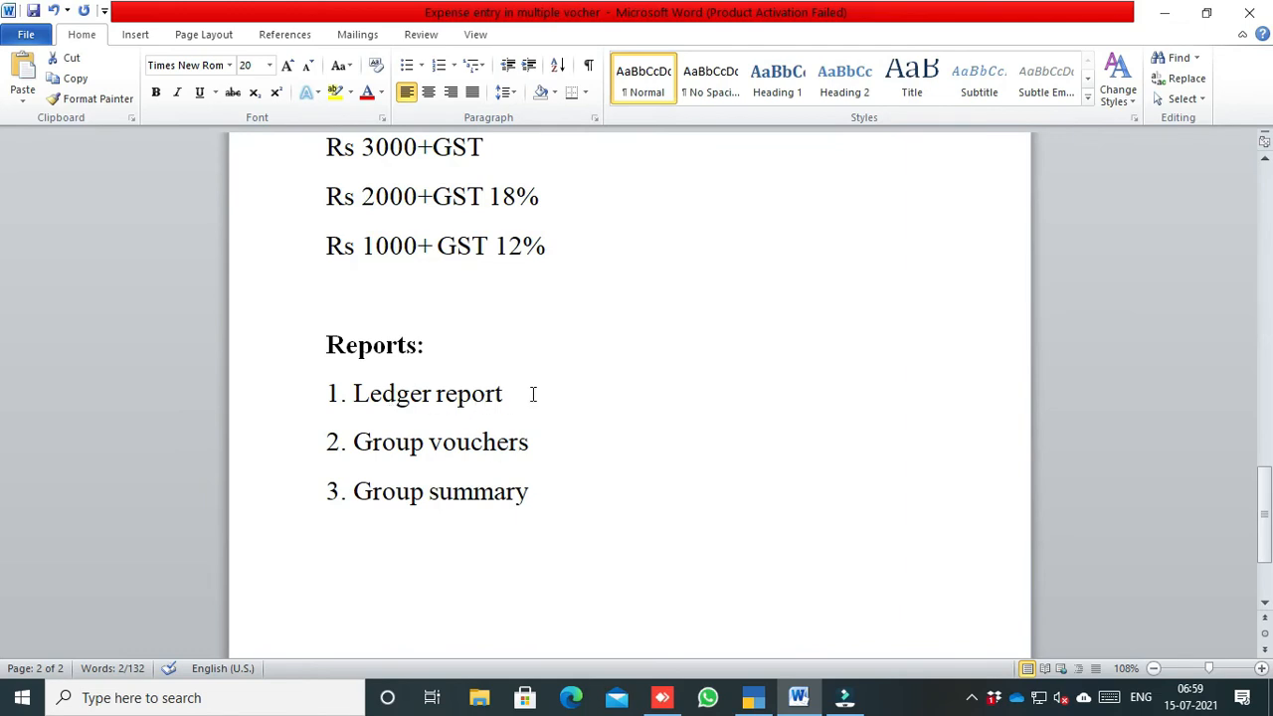
{"action": "left_click", "coordinate": [752, 697]}
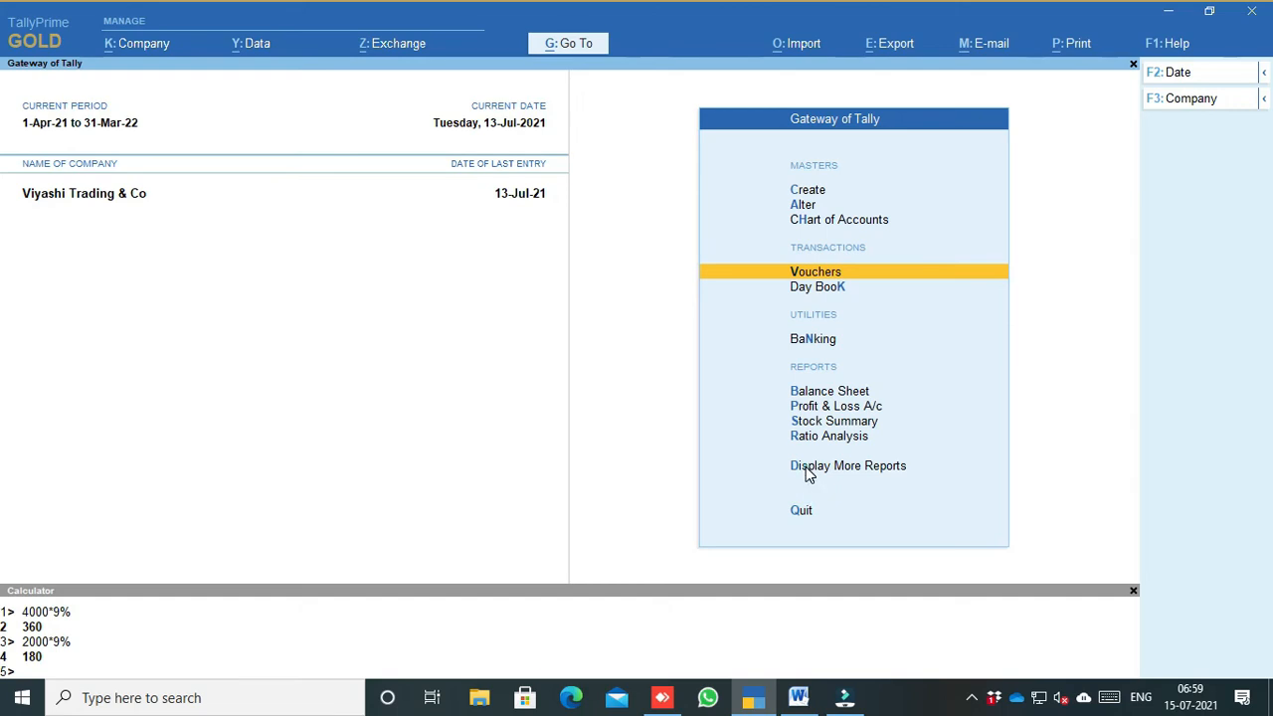
Open the Ledger report selection under Account Books in the additional reports
{"action": "left_click", "coordinate": [807, 475]}
{"action": "key", "text": "Down"}
{"action": "key", "text": "Down"}
{"action": "key", "text": "Down"}
{"action": "key", "text": "Down"}
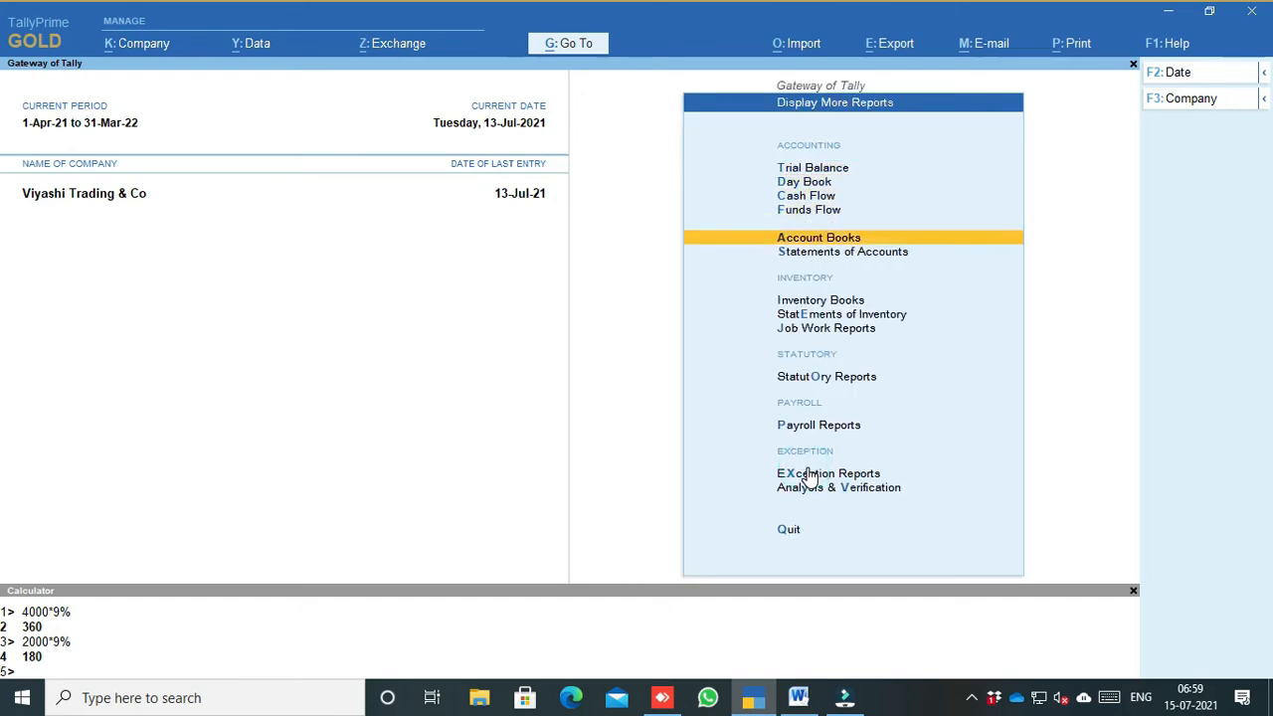
{"action": "key", "text": "Return"}
{"action": "key", "text": "Down"}
{"action": "key", "text": "Return"}
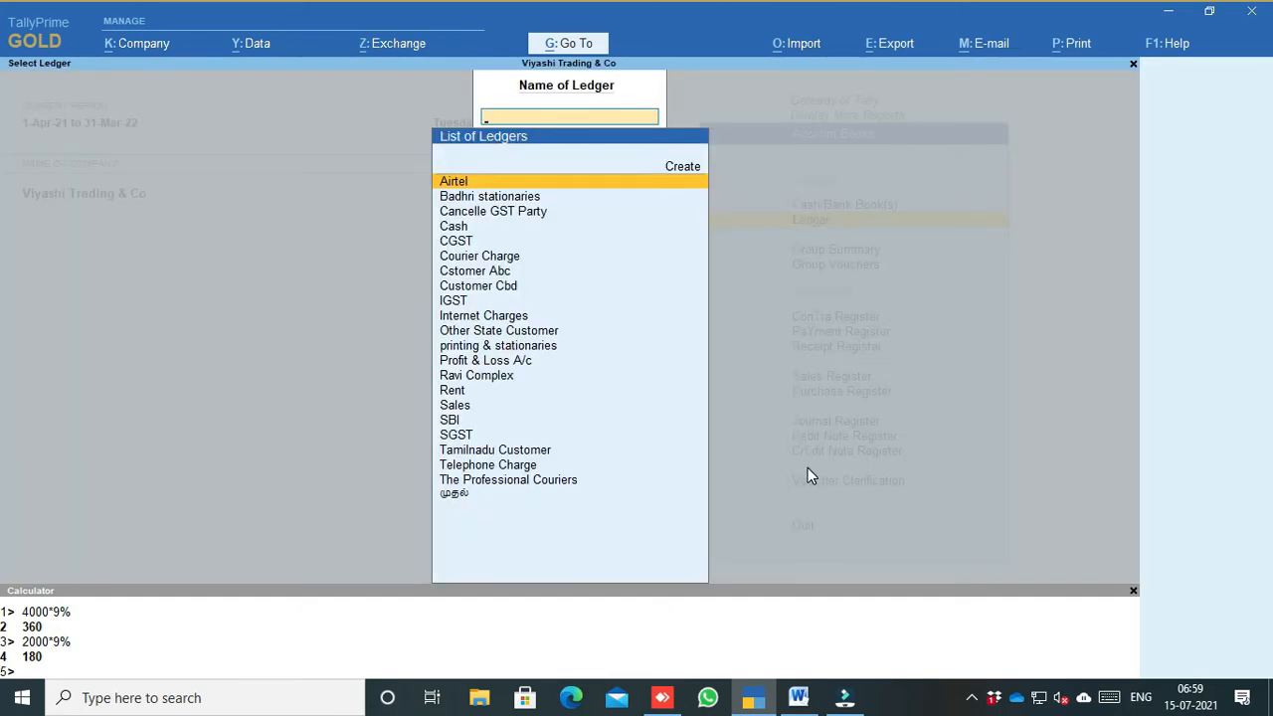
Display the ledger vouchers of the printing & stationaries ledger
{"action": "type", "text": "Sta"}
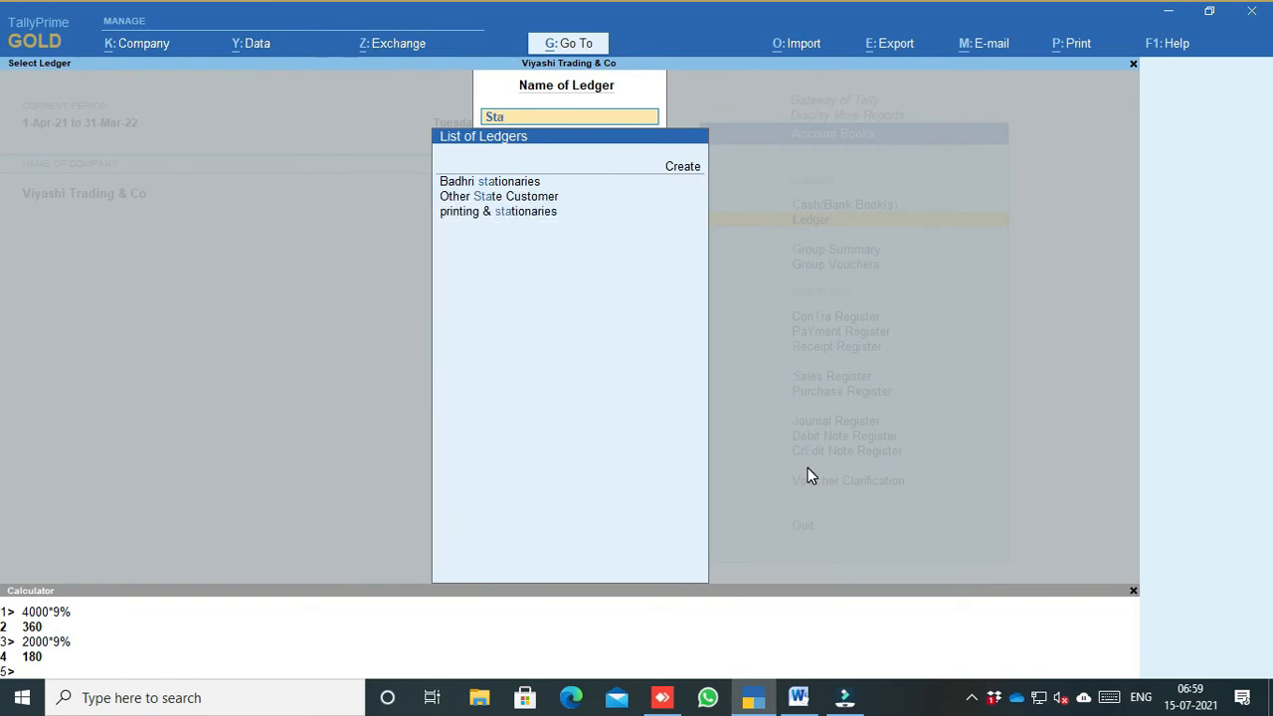
{"action": "key", "text": "Down"}
{"action": "key", "text": "Down"}
{"action": "key", "text": "Down"}
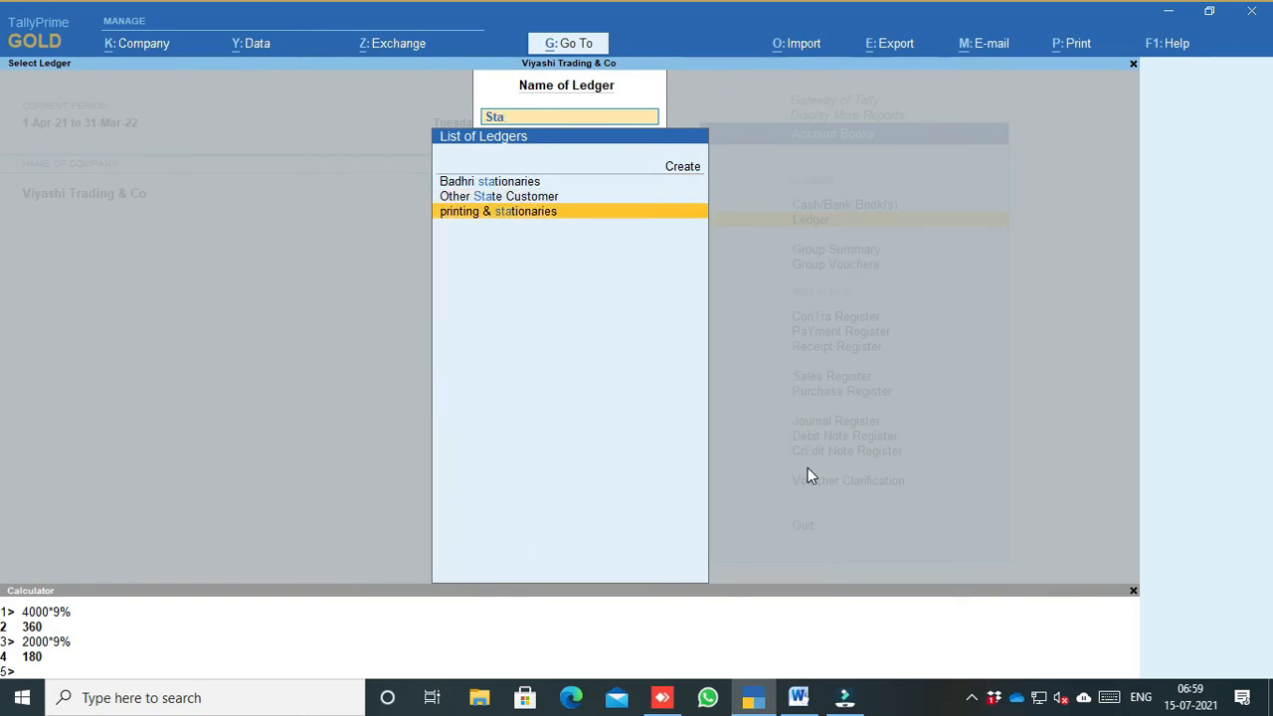
{"action": "key", "text": "Return"}
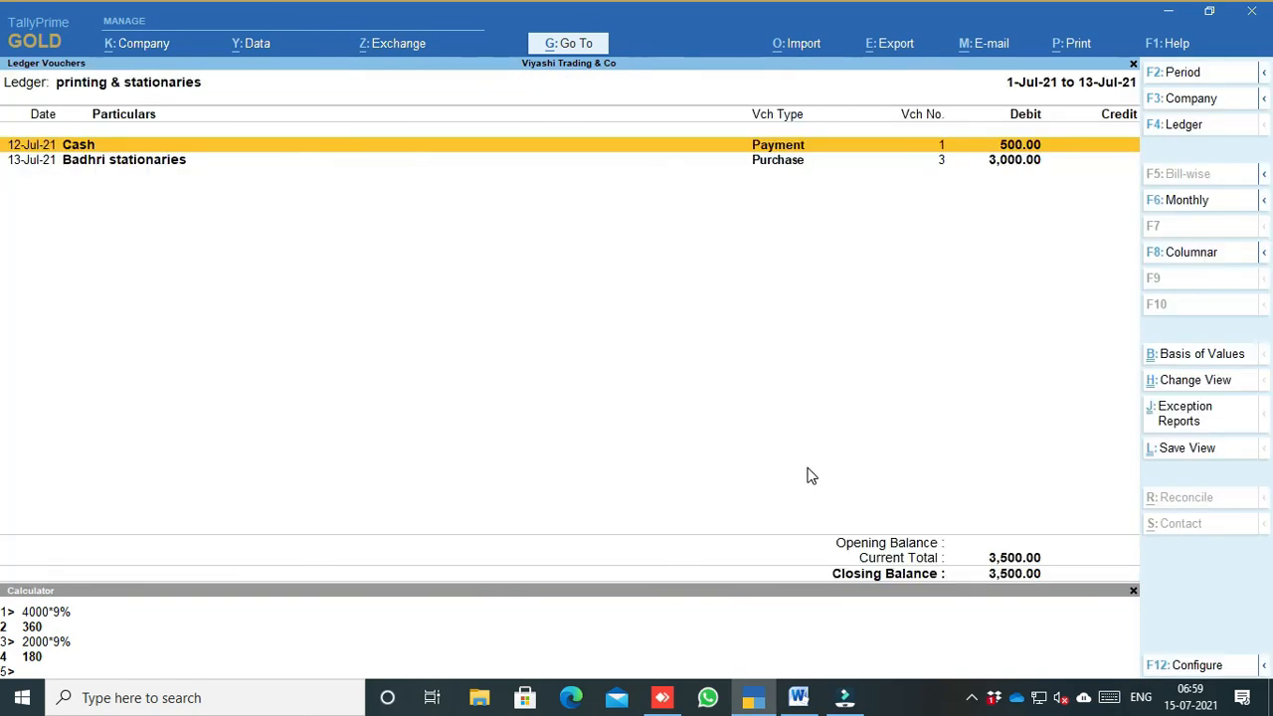
Set the printing & stationaries ledger report's start date to 1-4-2021 and show it as a monthly summary
{"action": "left_click", "coordinate": [1178, 77]}
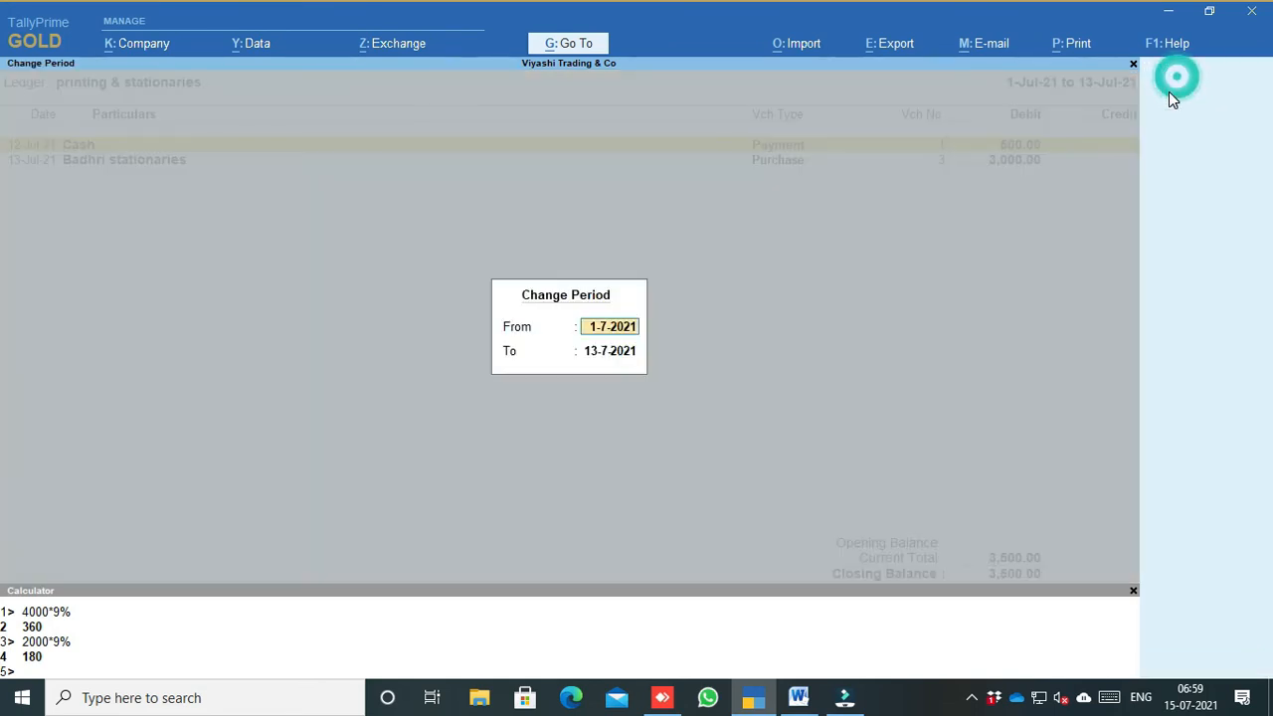
{"action": "type", "text": "1-4"}
{"action": "key", "text": "Return"}
{"action": "key", "text": "Return"}
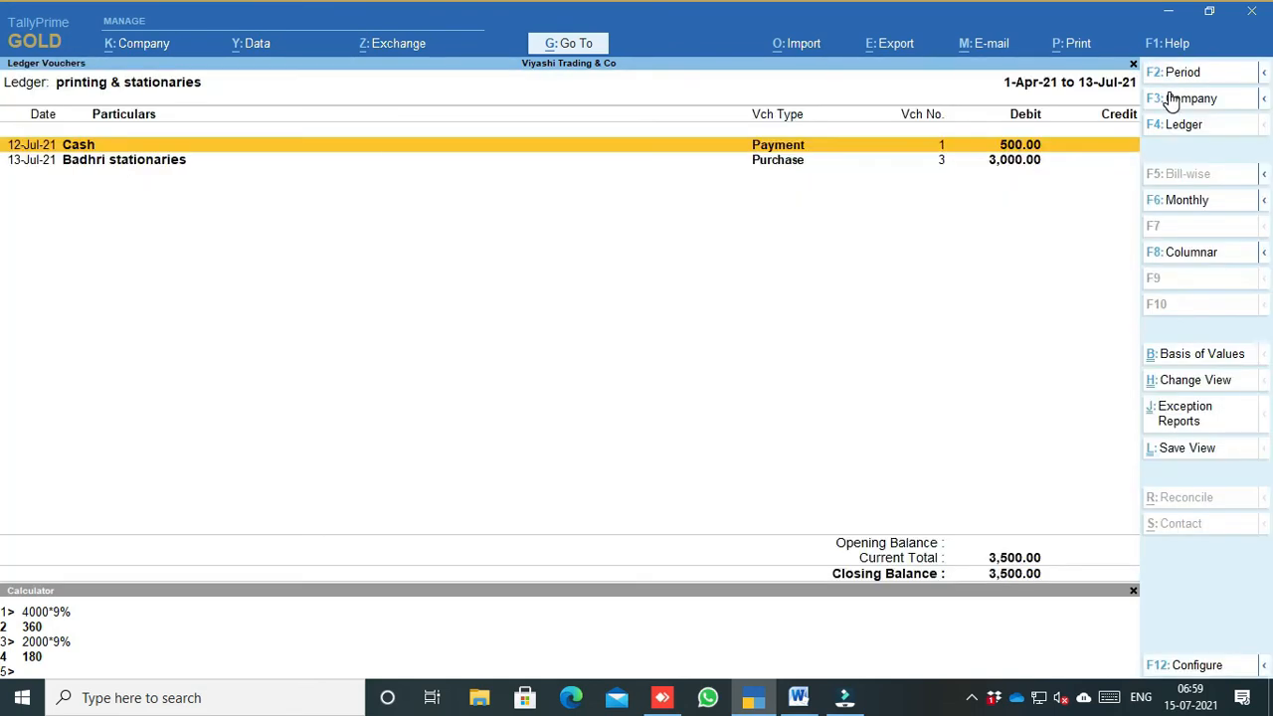
{"action": "left_click", "coordinate": [1173, 203]}
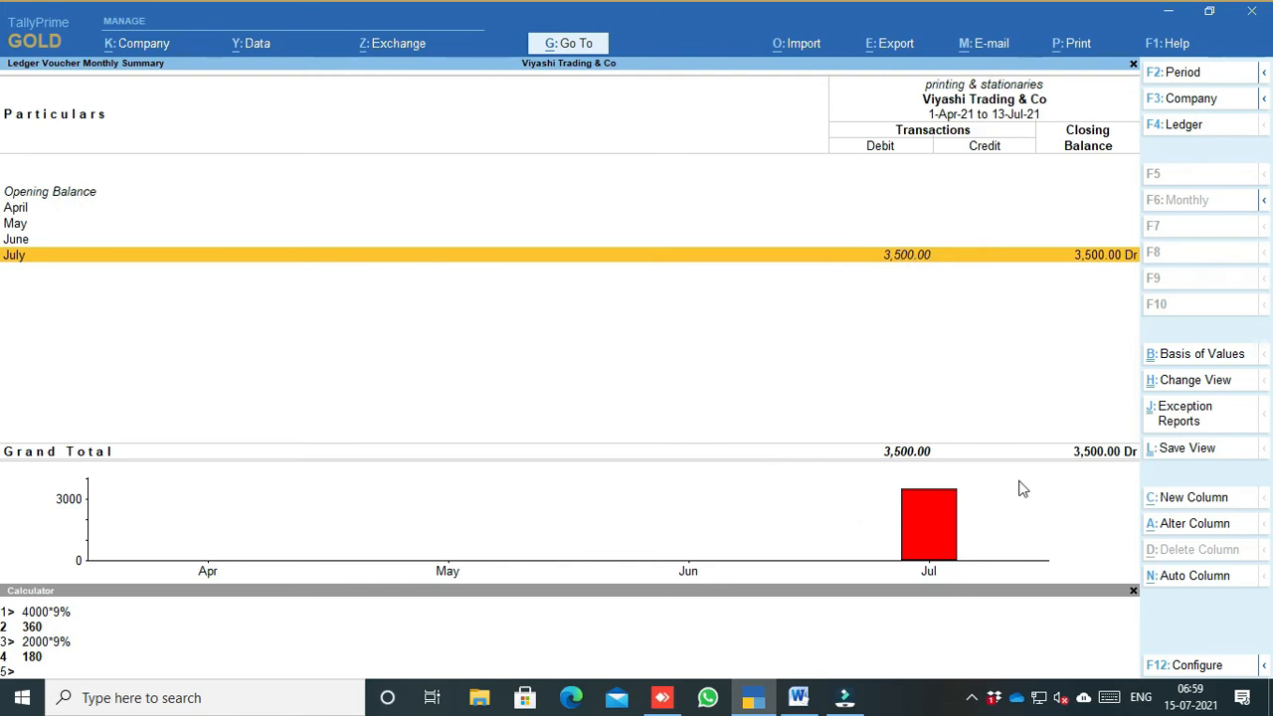
Change the ledger's monthly summary to the Quarterly view
{"action": "left_click", "coordinate": [1173, 382]}
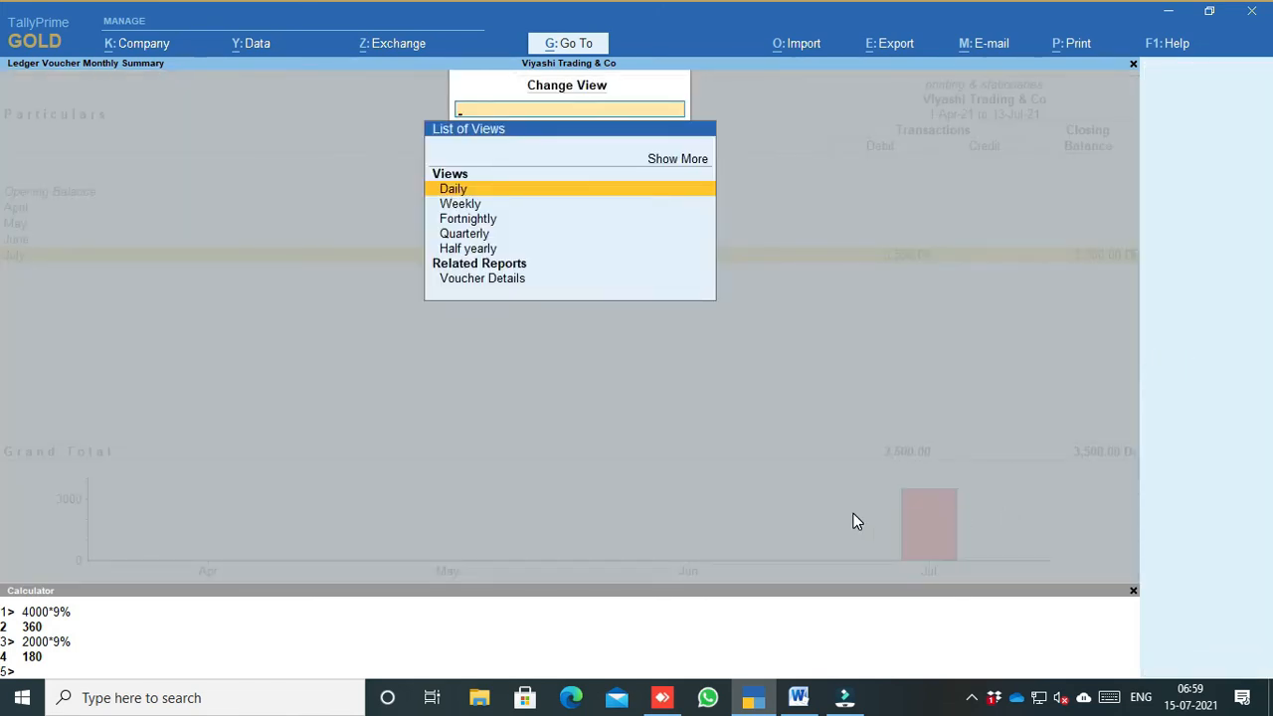
{"action": "key", "text": "Escape"}
{"action": "left_click", "coordinate": [1163, 384]}
{"action": "key", "text": "Down"}
{"action": "key", "text": "Down"}
{"action": "key", "text": "Down"}
{"action": "key", "text": "Return"}
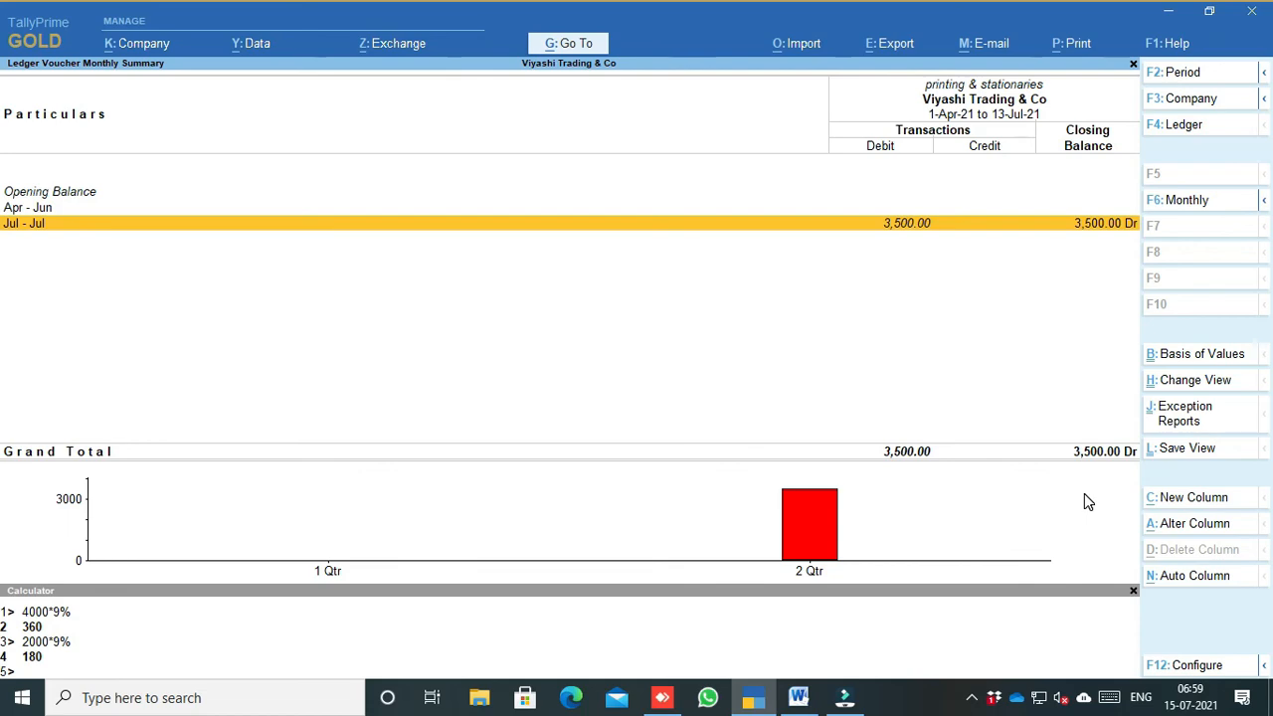
Leave the ledger report, check the report list in the Word document, and return to the Gateway of Tally
{"action": "key", "text": "Escape"}
{"action": "key", "text": "Escape"}
{"action": "key", "text": "Escape"}
{"action": "key", "text": "Escape"}
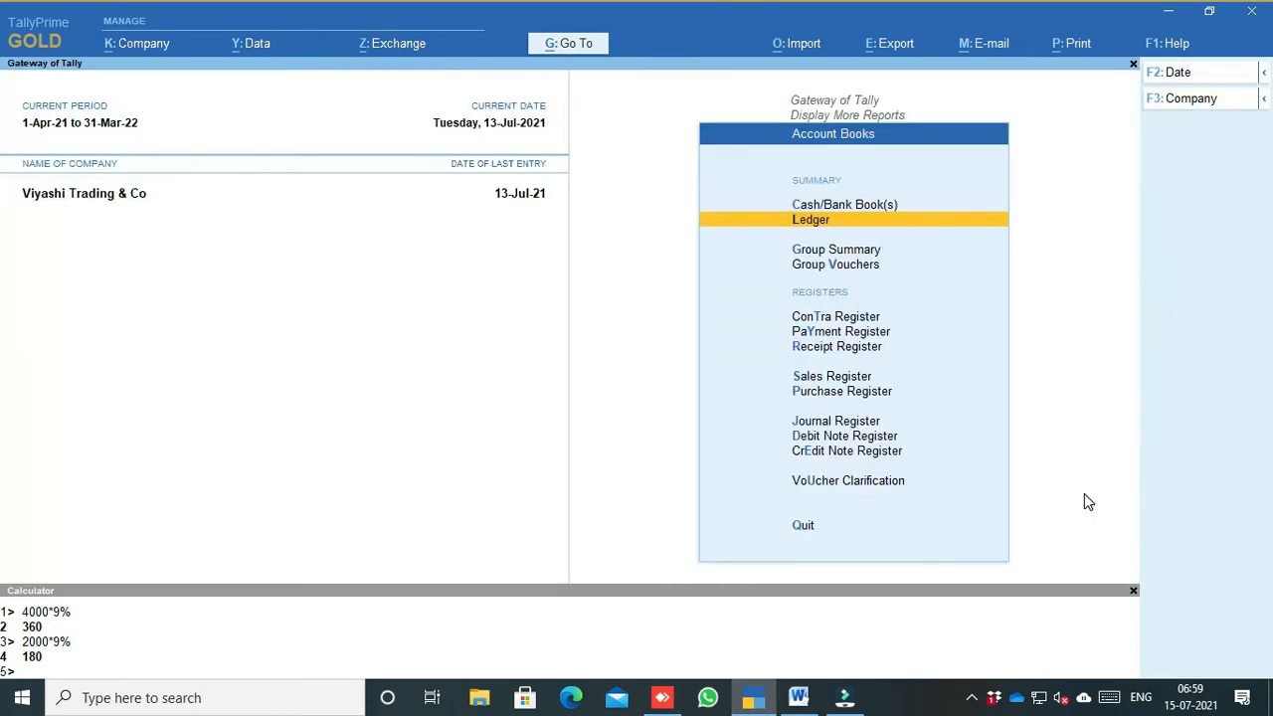
{"action": "left_click", "coordinate": [798, 697]}
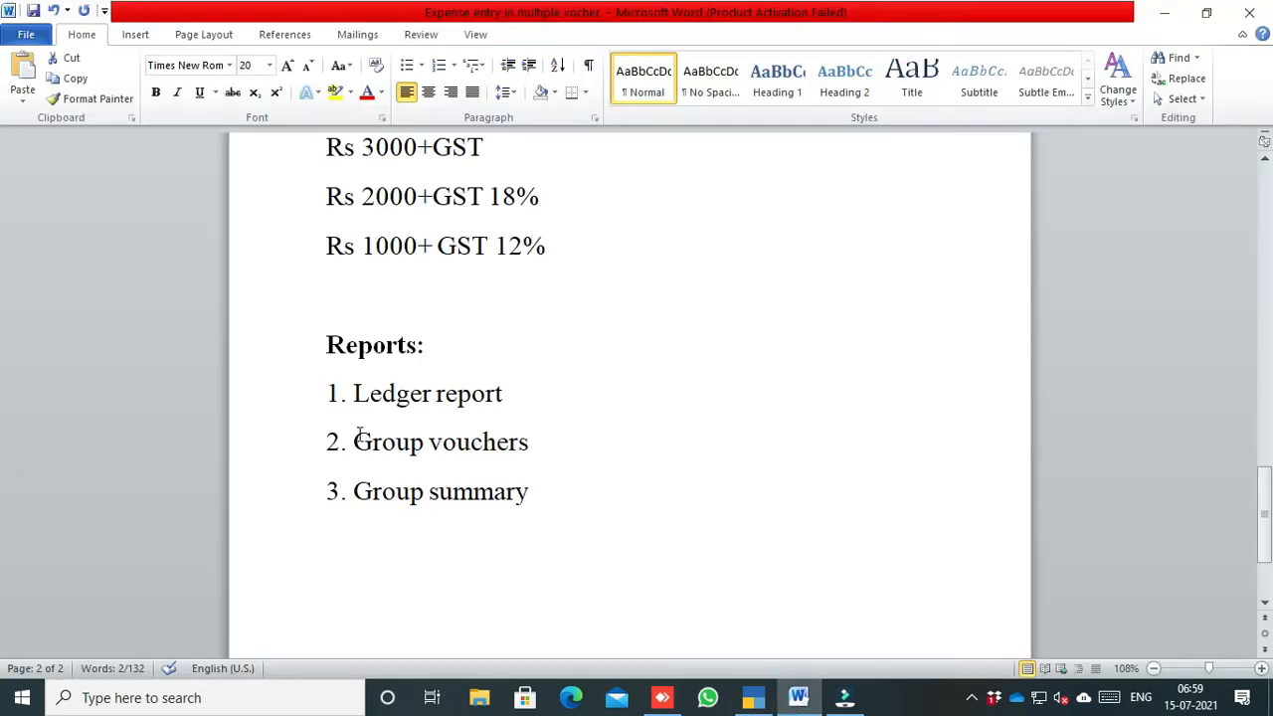
{"action": "left_click", "coordinate": [753, 696]}
{"action": "key", "text": "Escape"}
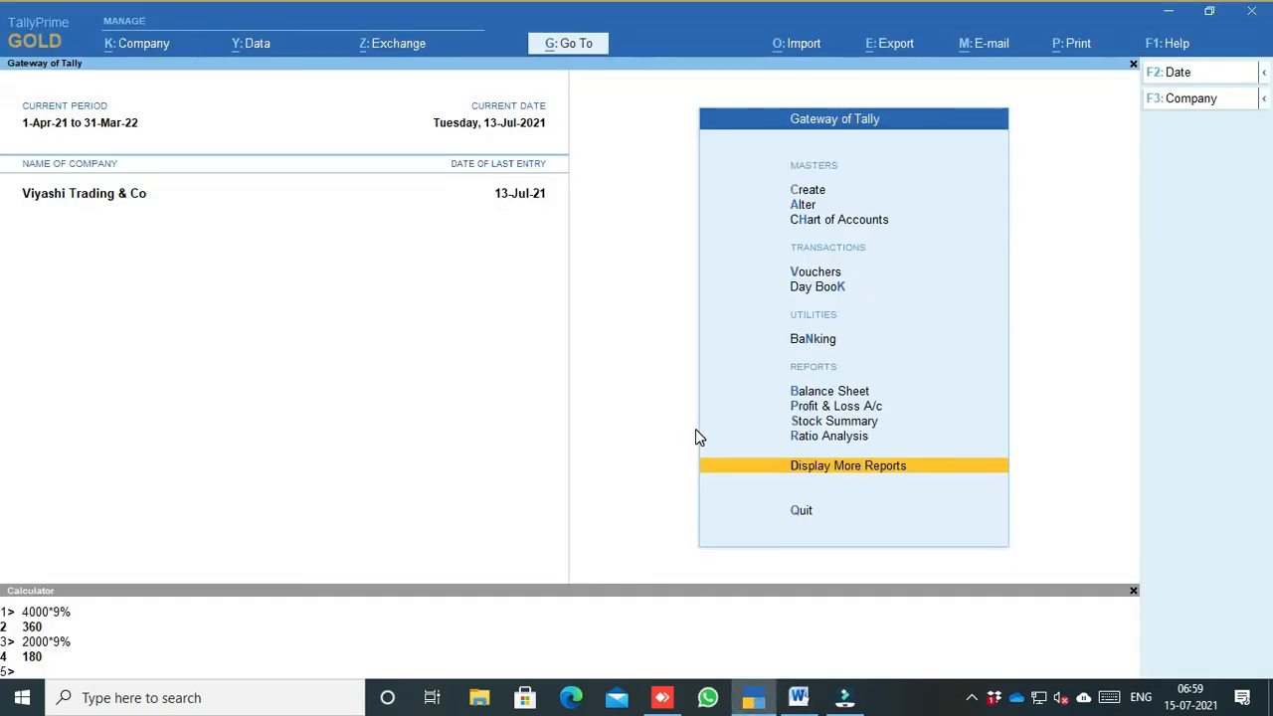
Display the Group Vouchers report under Account Books for the Indirect Expenses group
{"action": "key", "text": "Return"}
{"action": "key", "text": "a"}
{"action": "key", "text": "Down"}
{"action": "key", "text": "Down"}
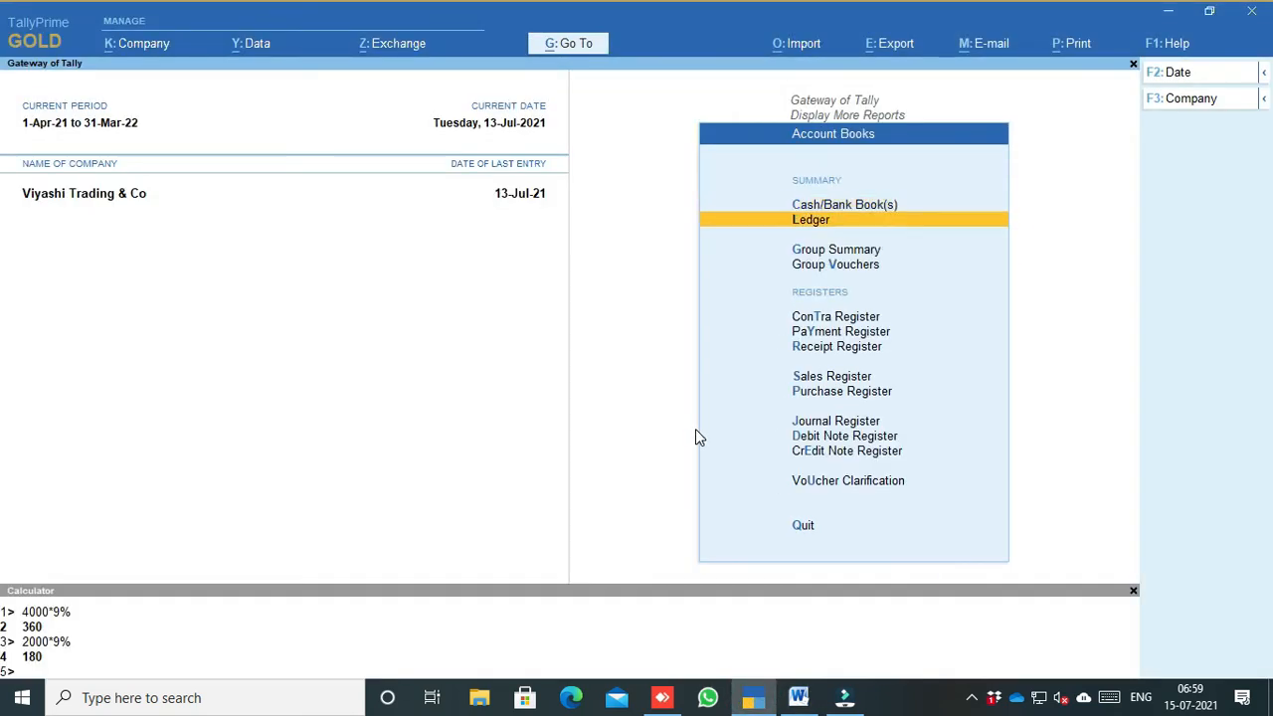
{"action": "key", "text": "Down"}
{"action": "key", "text": "Return"}
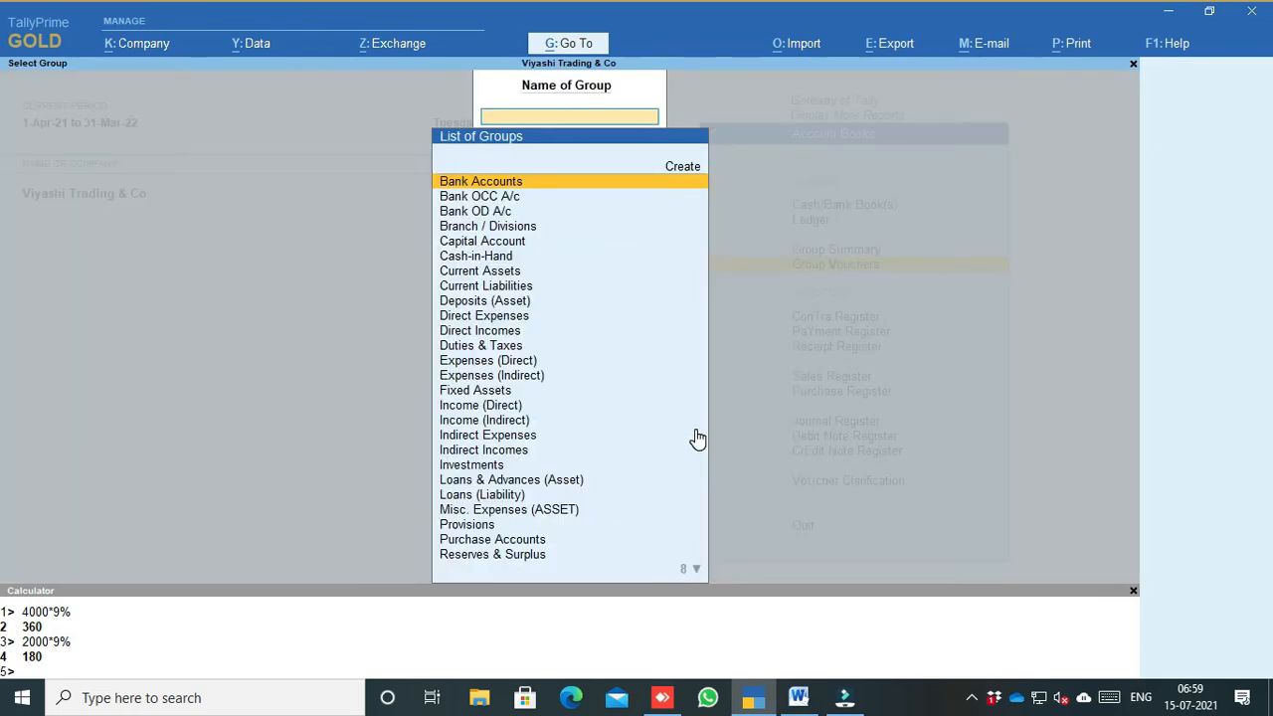
{"action": "type", "text": "indi"}
{"action": "key", "text": "Down"}
{"action": "key", "text": "Down"}
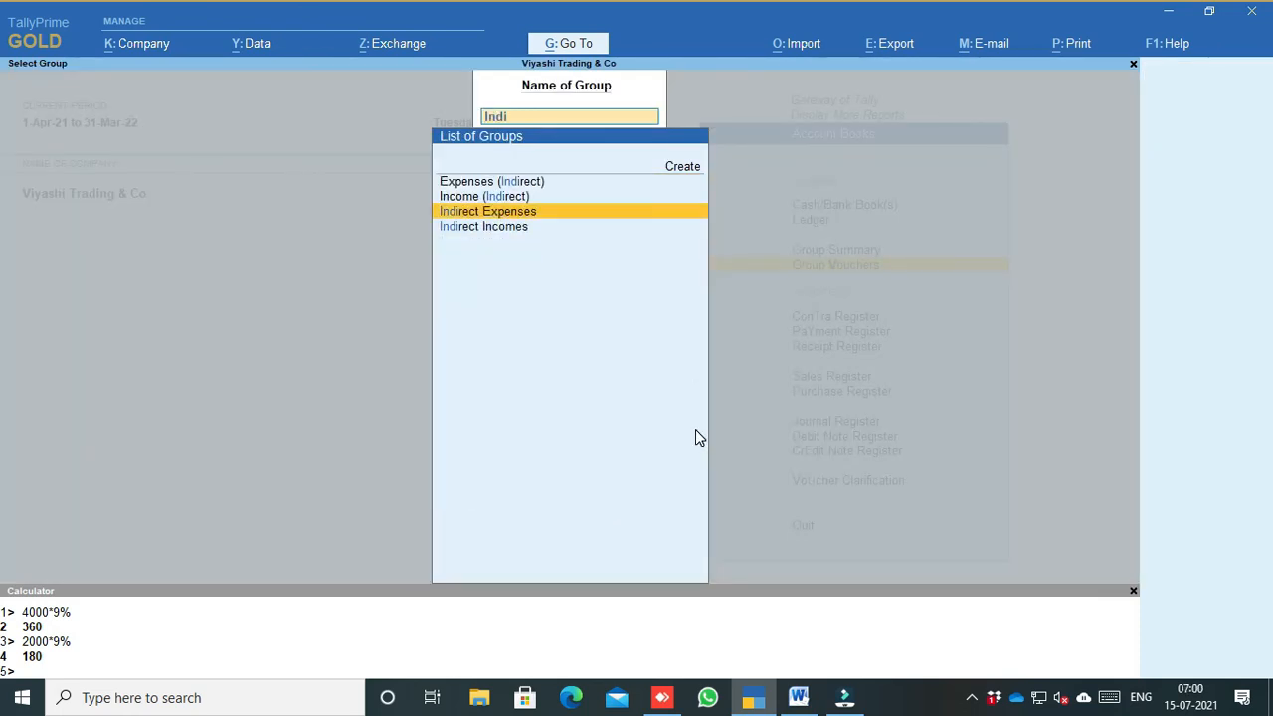
{"action": "key", "text": "Return"}
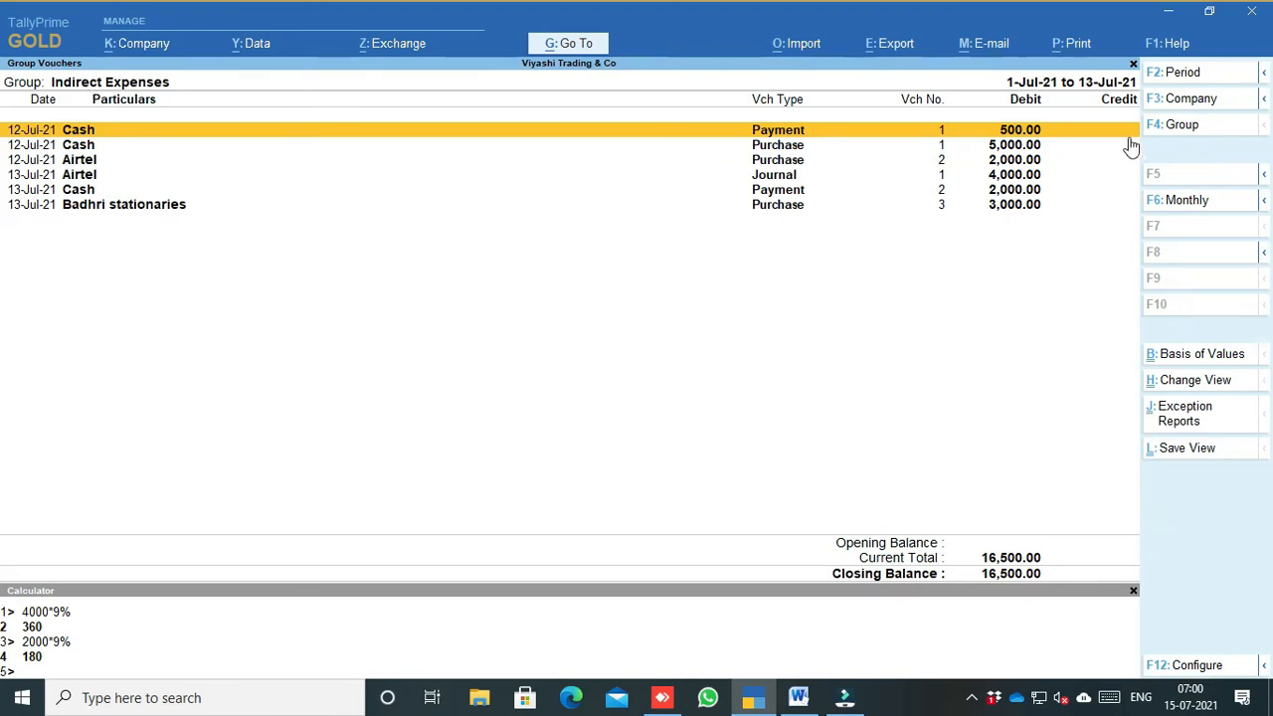
Set the Indirect Expenses group vouchers period to 1-Apr-21 to 31-Mar-22 and show the monthly summary
{"action": "left_click", "coordinate": [1171, 79]}
{"action": "type", "text": "1-4-2021"}
{"action": "key", "text": "Return"}
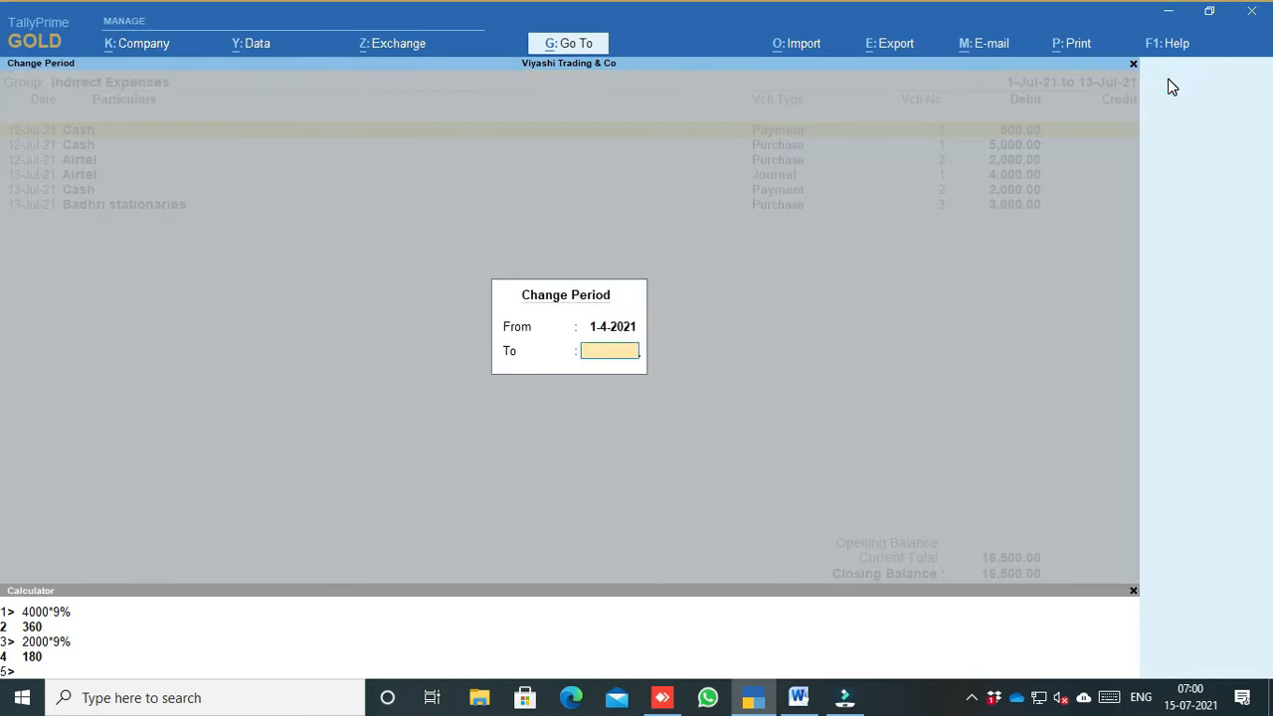
{"action": "key", "text": "Return"}
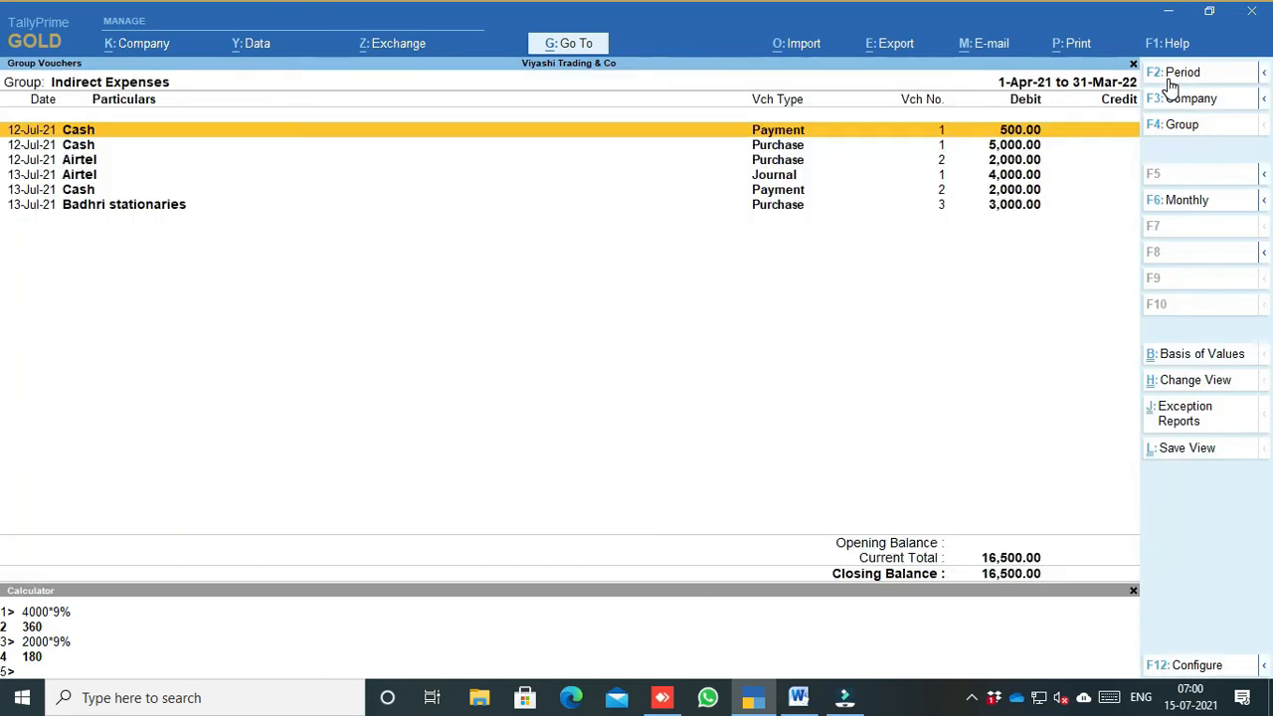
{"action": "left_click", "coordinate": [1187, 204]}
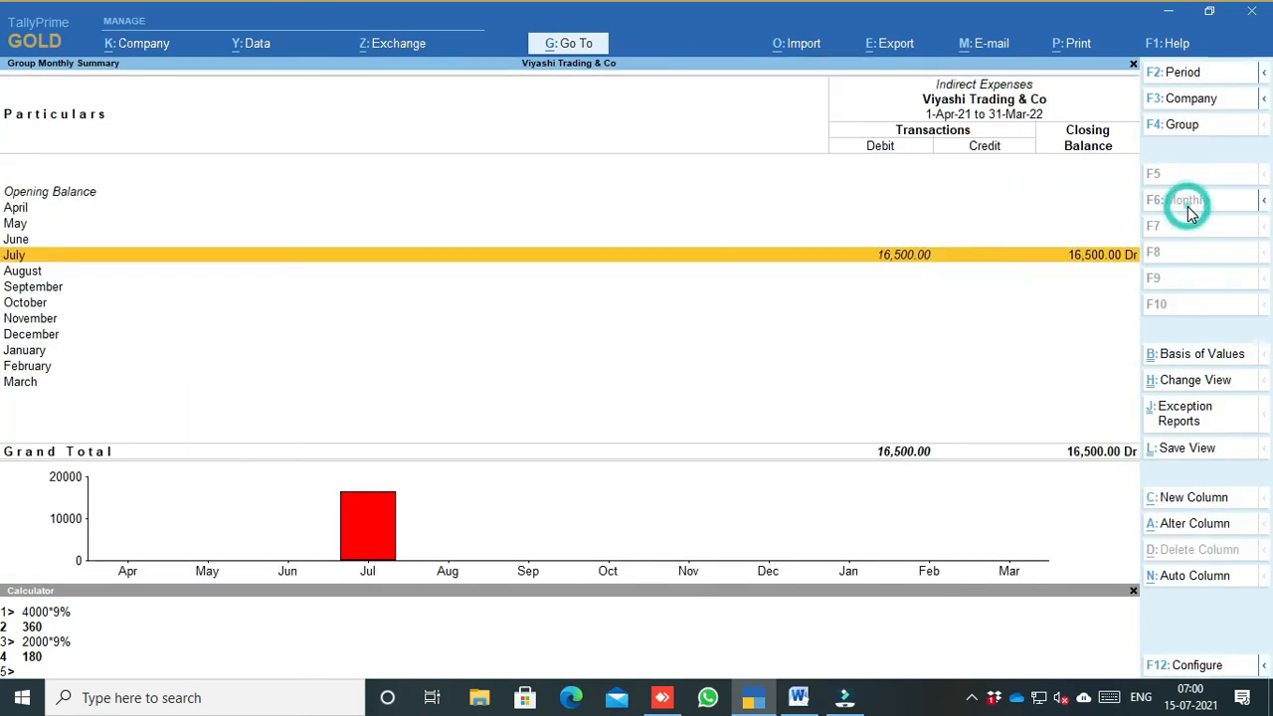
Change the Indirect Expenses group's monthly summary to the Quarterly view
{"action": "left_click", "coordinate": [1163, 383]}
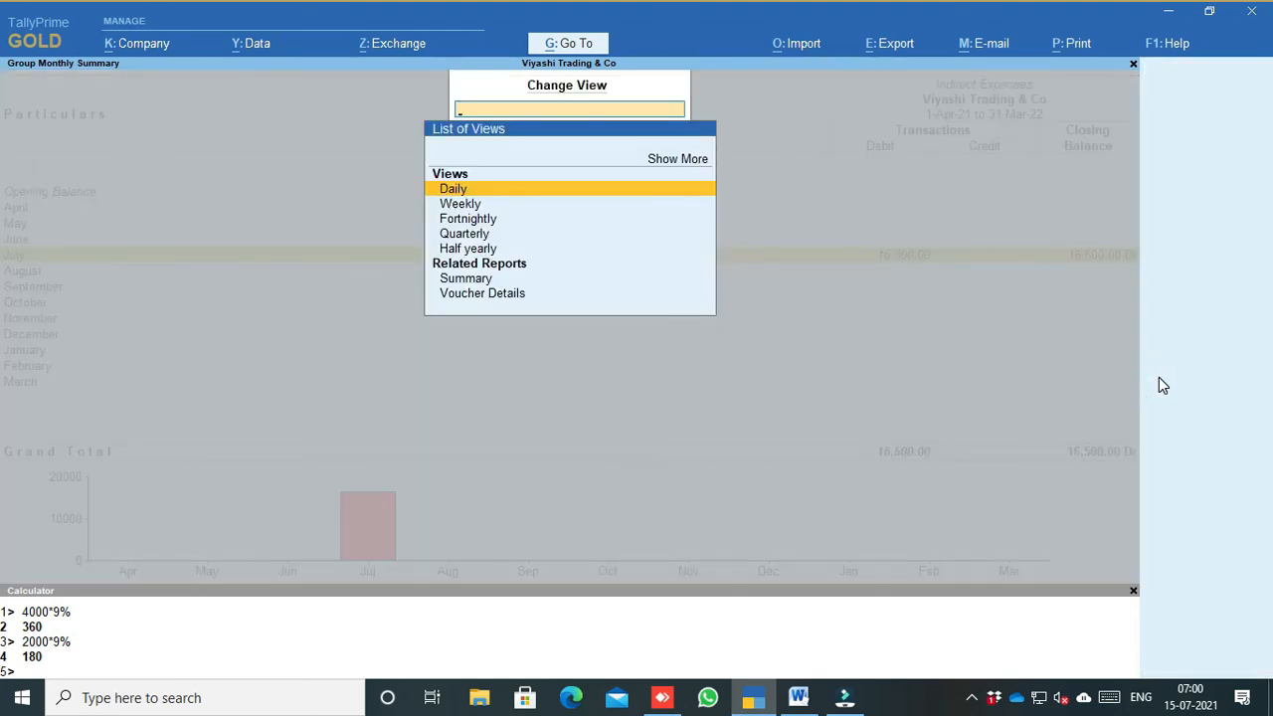
{"action": "key", "text": "Down"}
{"action": "key", "text": "Down"}
{"action": "key", "text": "Down"}
{"action": "key", "text": "Return"}
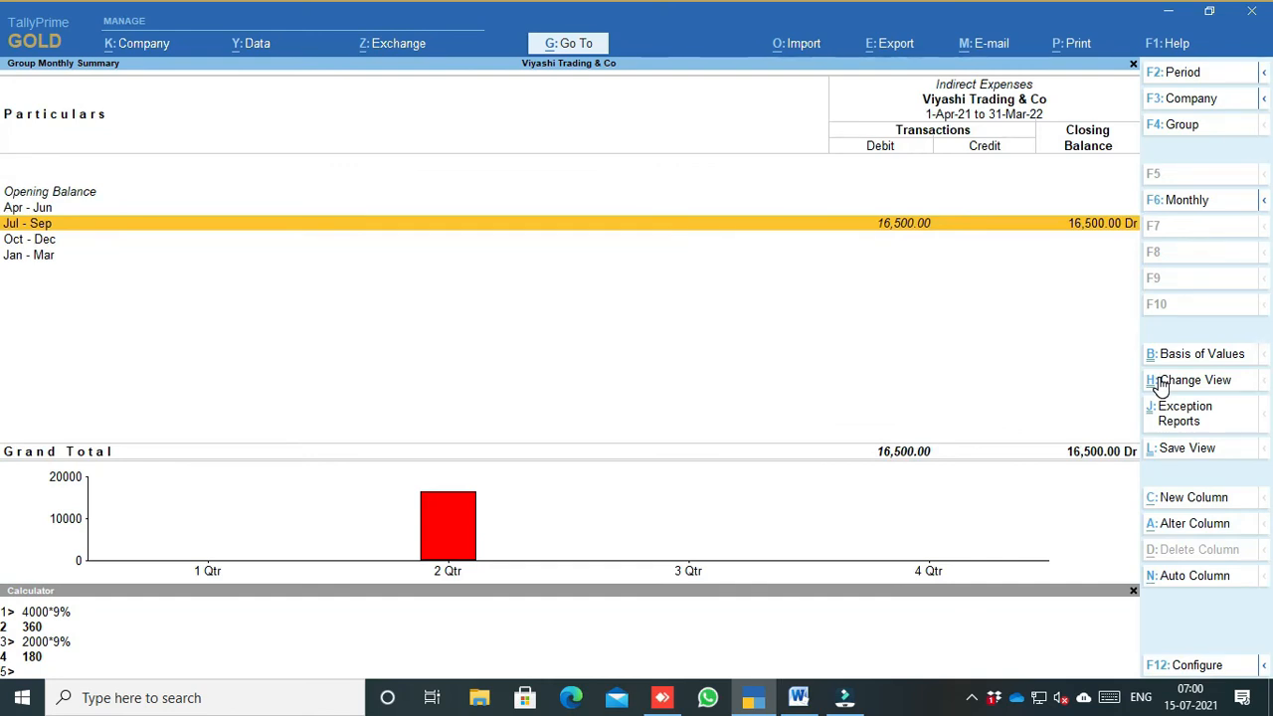
Check the next report listed in the Word document, return to TallyPrime, and close the Group Vouchers report
{"action": "key", "text": "Return"}
{"action": "left_click", "coordinate": [798, 696]}
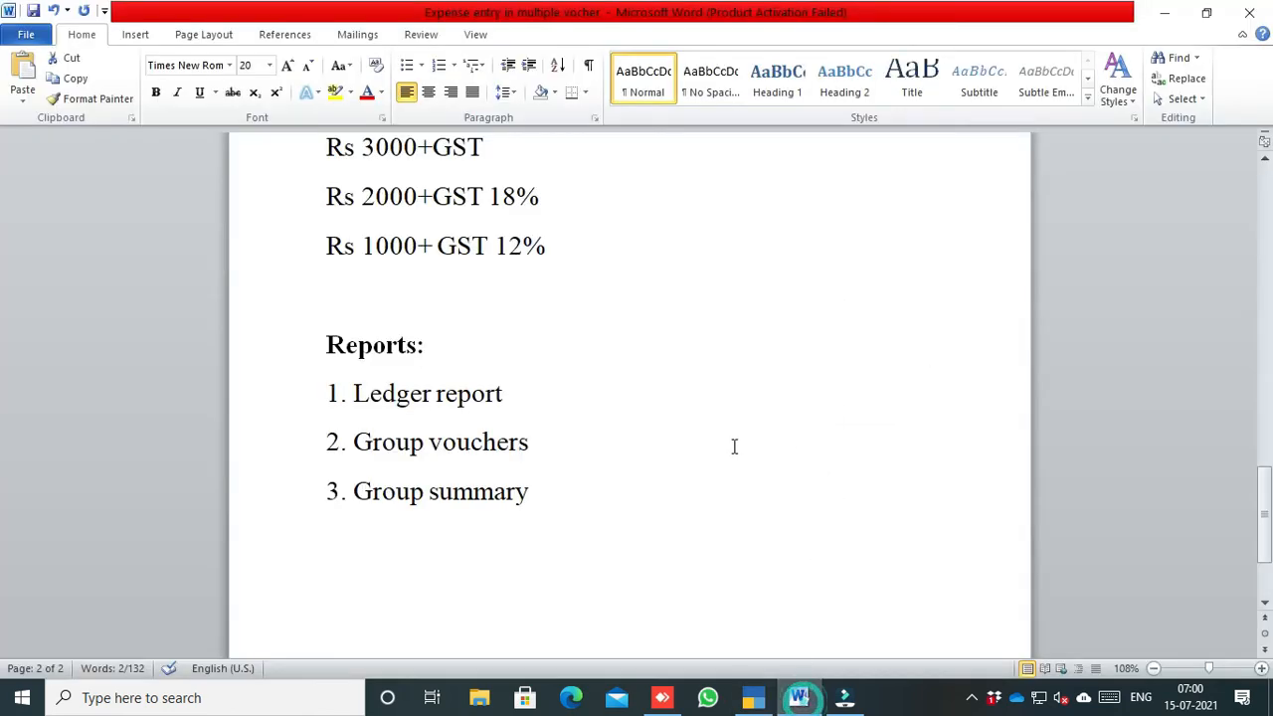
{"action": "left_click", "coordinate": [753, 697]}
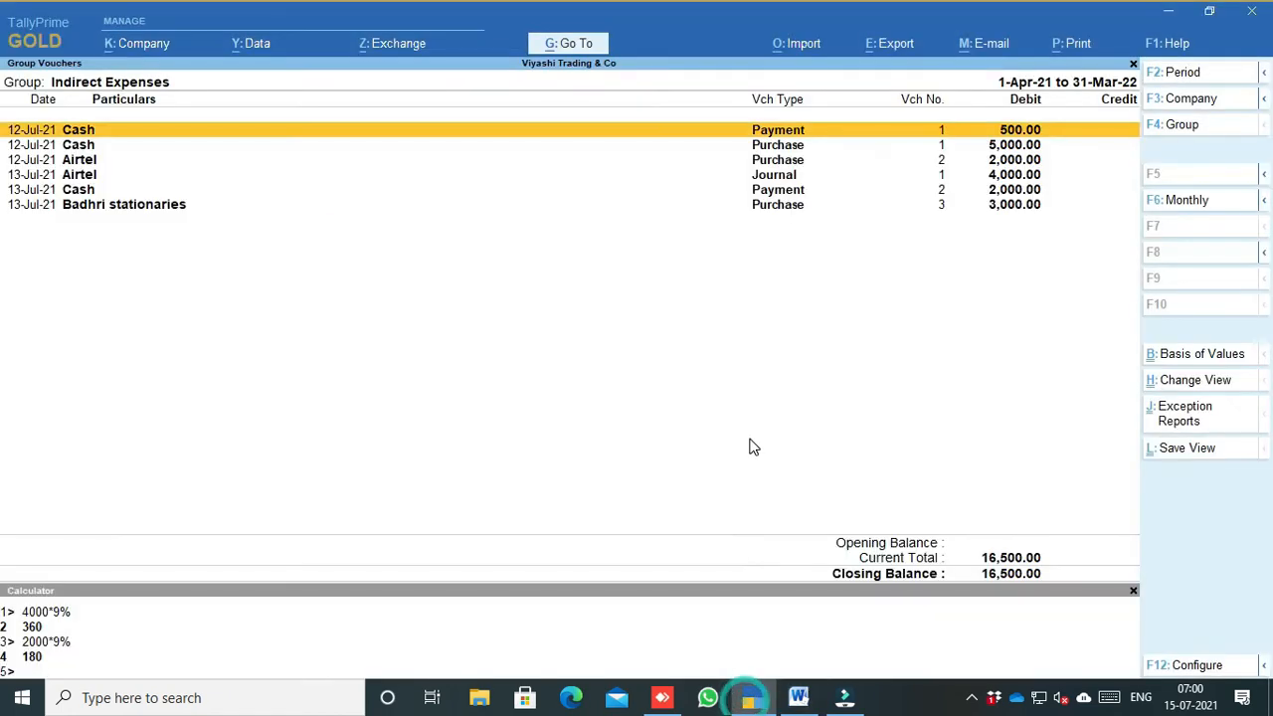
{"action": "key", "text": "Escape"}
{"action": "key", "text": "Escape"}
{"action": "key", "text": "Escape"}
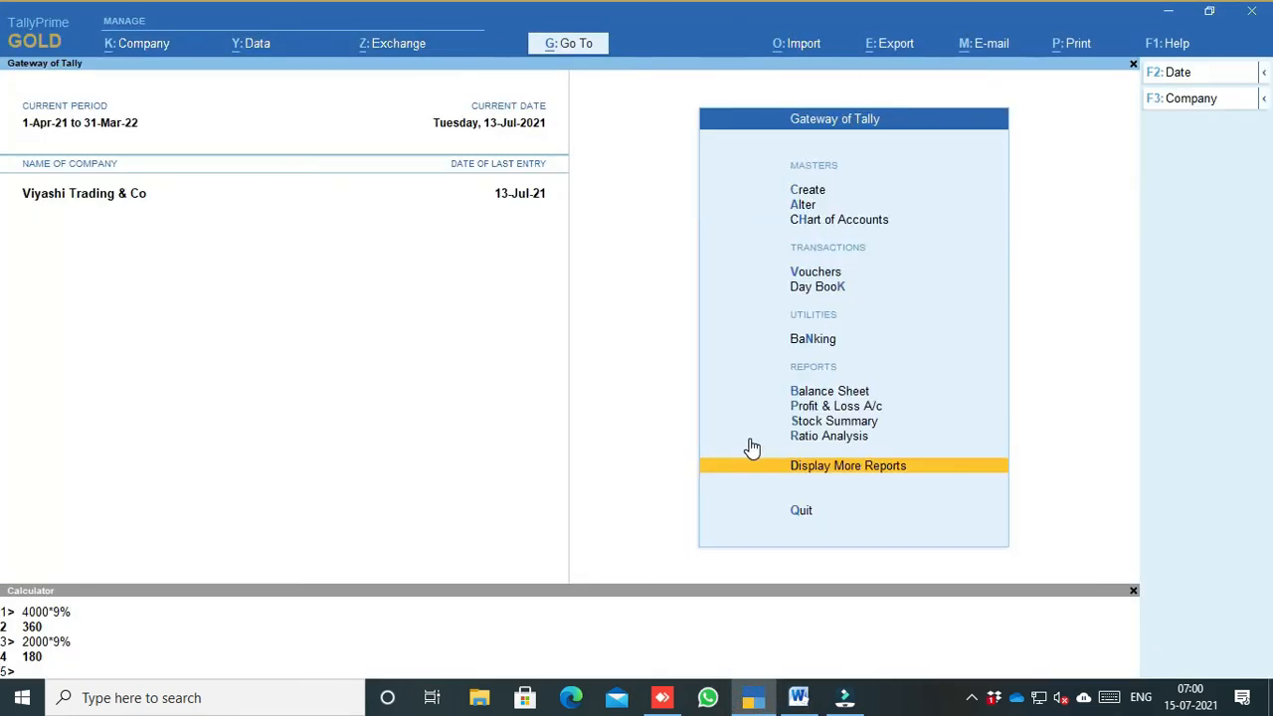
Open the group selection for the Group Summary report under Account Books in the additional reports
{"action": "key", "text": "Return"}
{"action": "key", "text": "Down"}
{"action": "key", "text": "Down"}
{"action": "key", "text": "Down"}
{"action": "key", "text": "Down"}
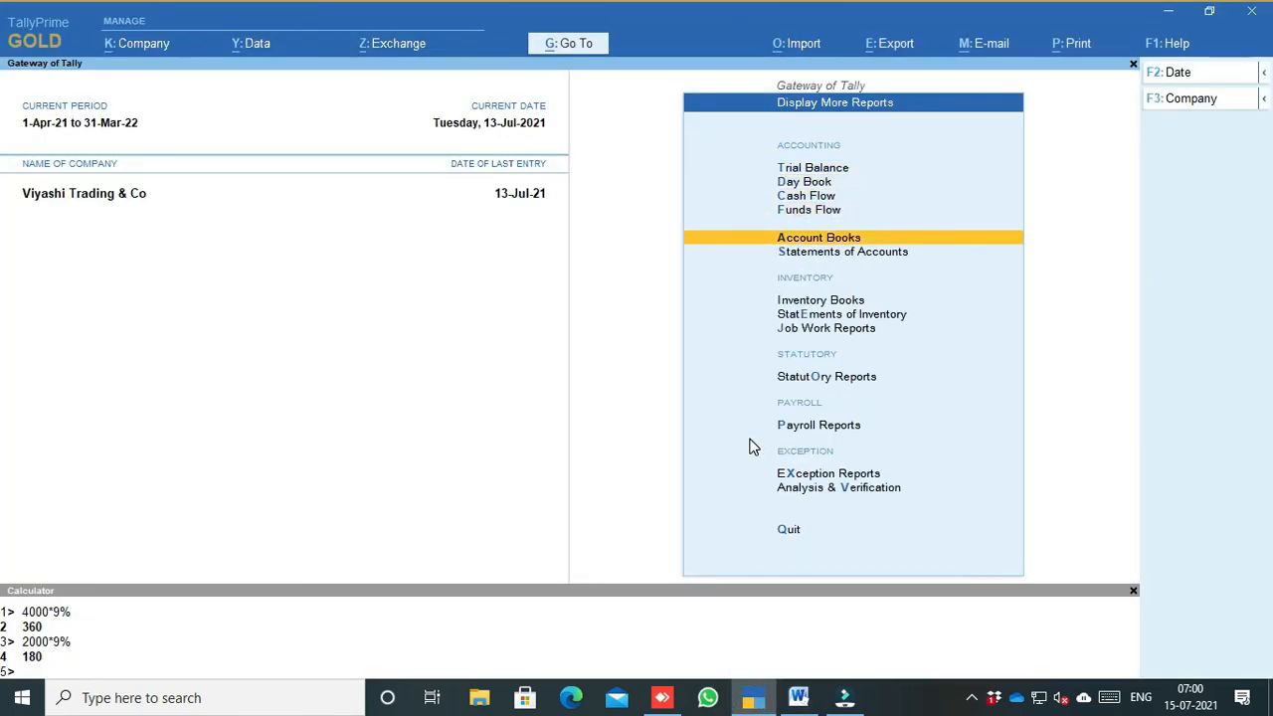
{"action": "key", "text": "Return"}
{"action": "key", "text": "Down"}
{"action": "key", "text": "Down"}
{"action": "key", "text": "Down"}
{"action": "key", "text": "Up"}
{"action": "key", "text": "Return"}
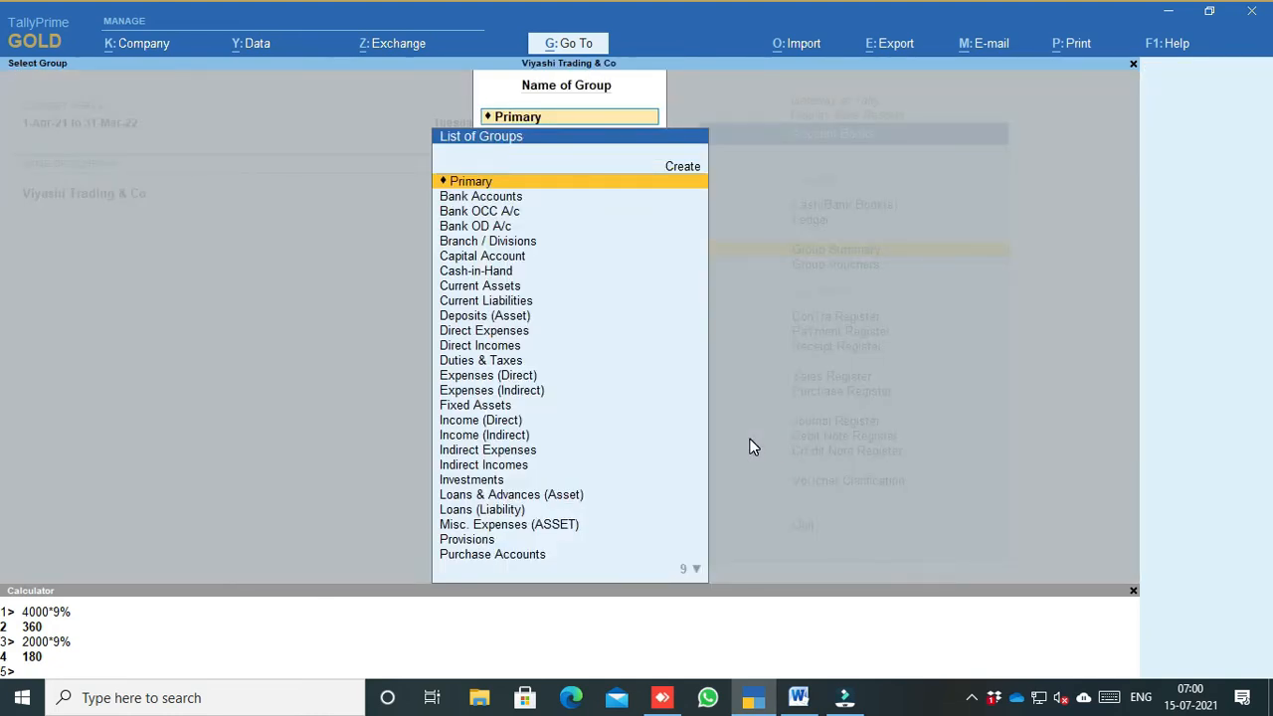
Display the Group Summary for the Indirect Expenses group
{"action": "type", "text": "indi"}
{"action": "key", "text": "Down"}
{"action": "key", "text": "Down"}
{"action": "key", "text": "Down"}
{"action": "key", "text": "Return"}
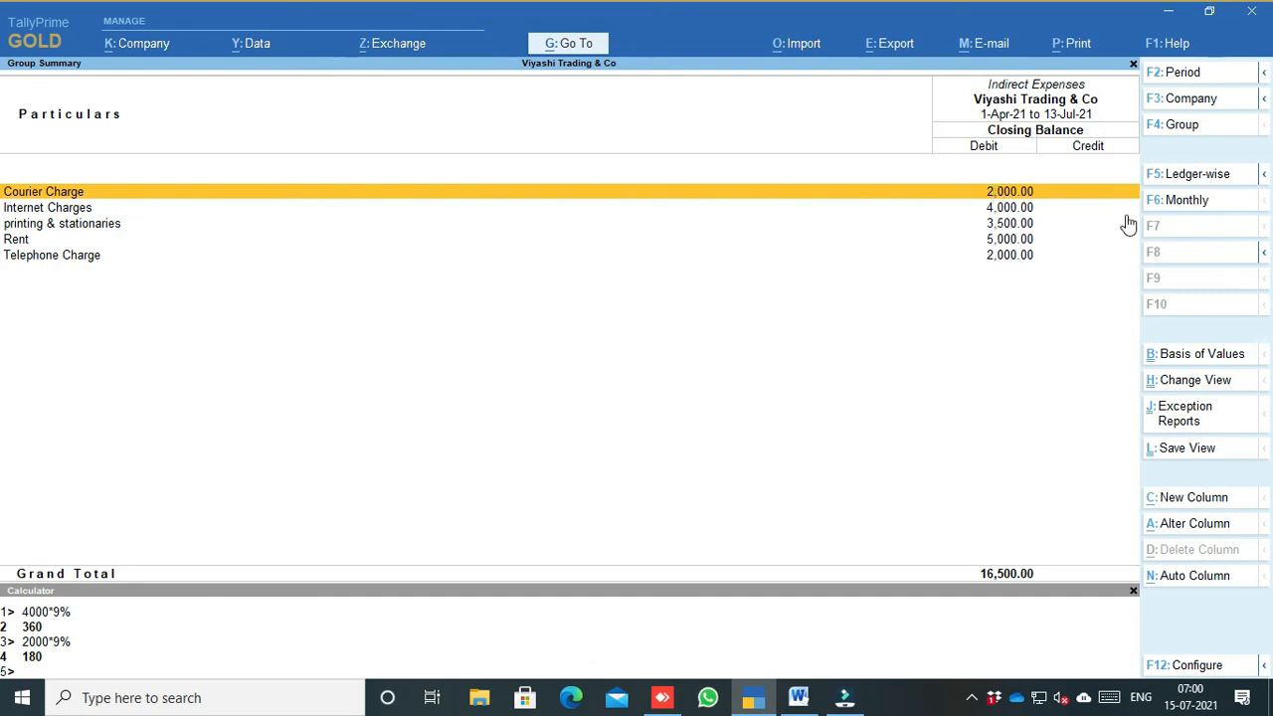
Toggle the group summary's ledger-wise display, view its monthly breakdown, and return to the summary
{"action": "left_click", "coordinate": [1174, 179]}
{"action": "left_click", "coordinate": [1174, 174]}
{"action": "left_click", "coordinate": [1169, 206]}
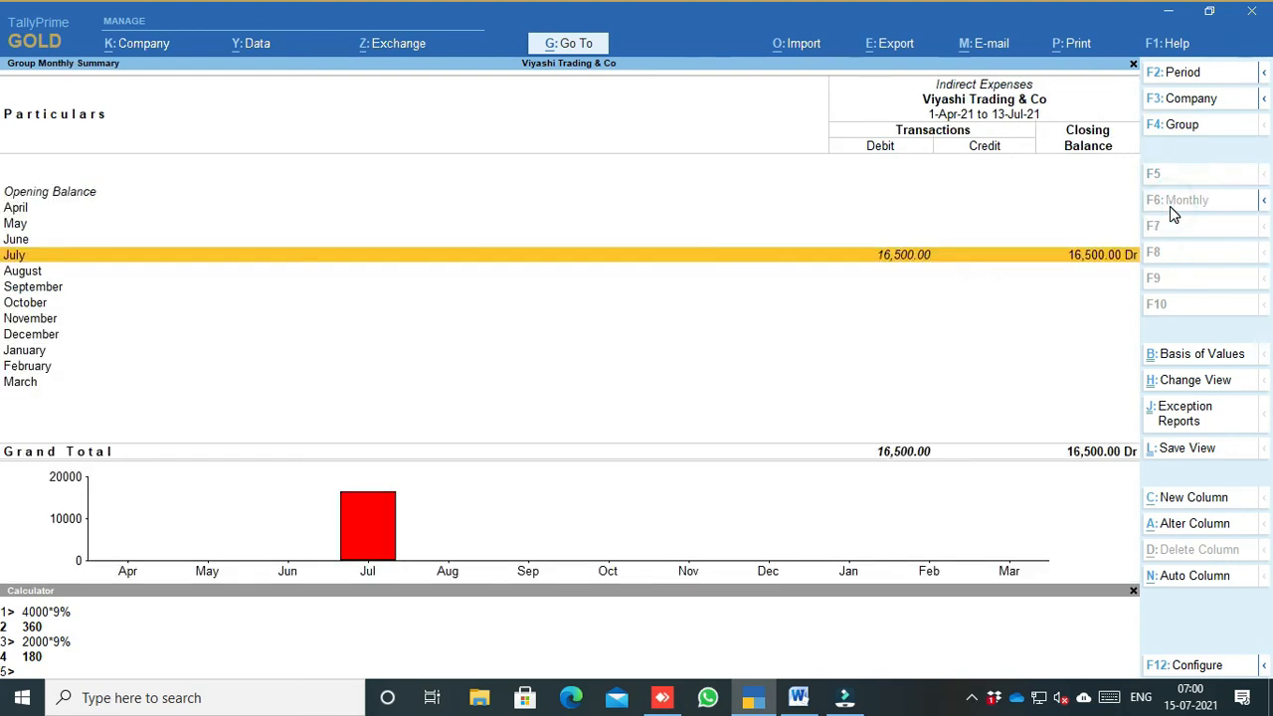
{"action": "key", "text": "Escape"}
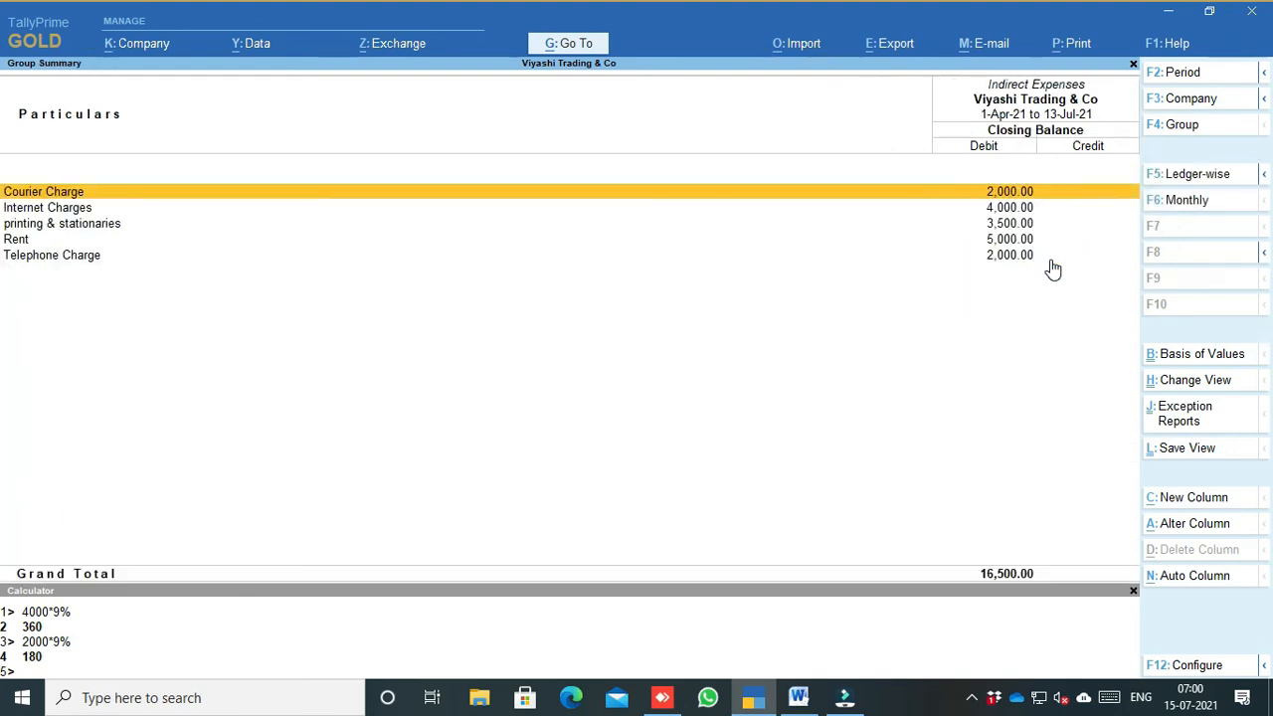
View the related Monthly Summary and Voucher Details reports of Indirect Expenses, returning to the Group Summary after each
{"action": "left_click", "coordinate": [1196, 381]}
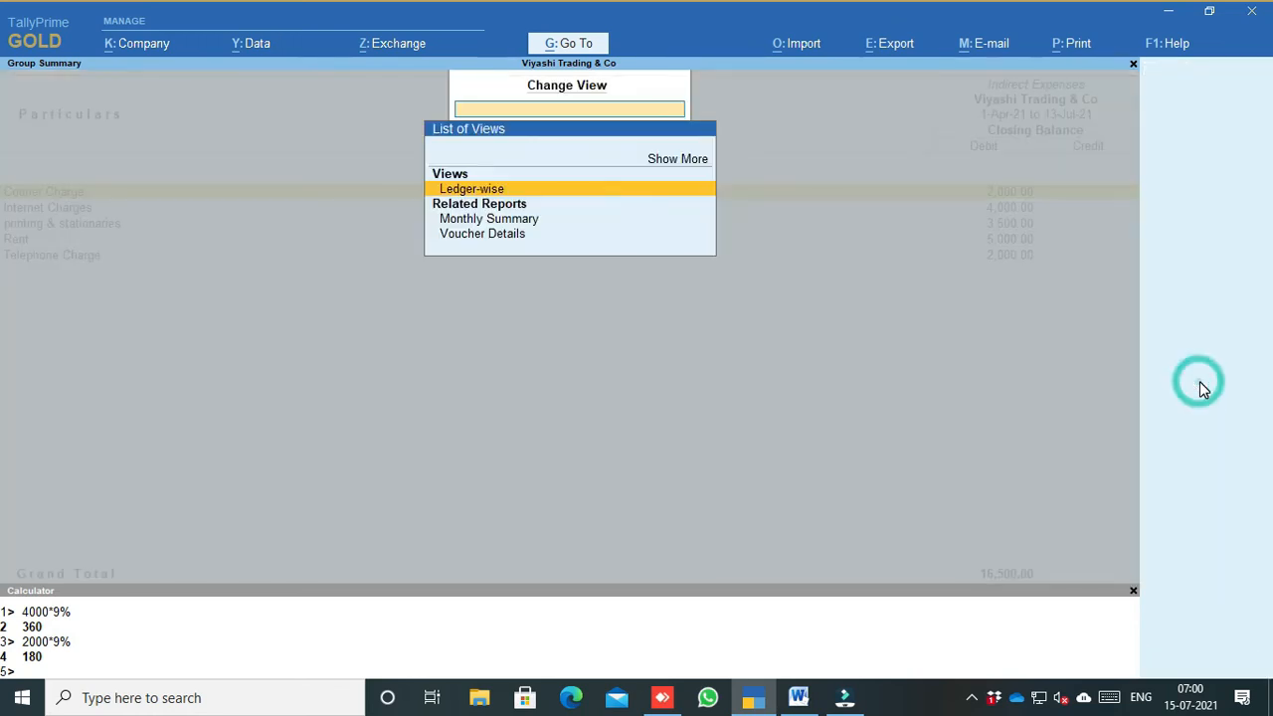
{"action": "key", "text": "Down"}
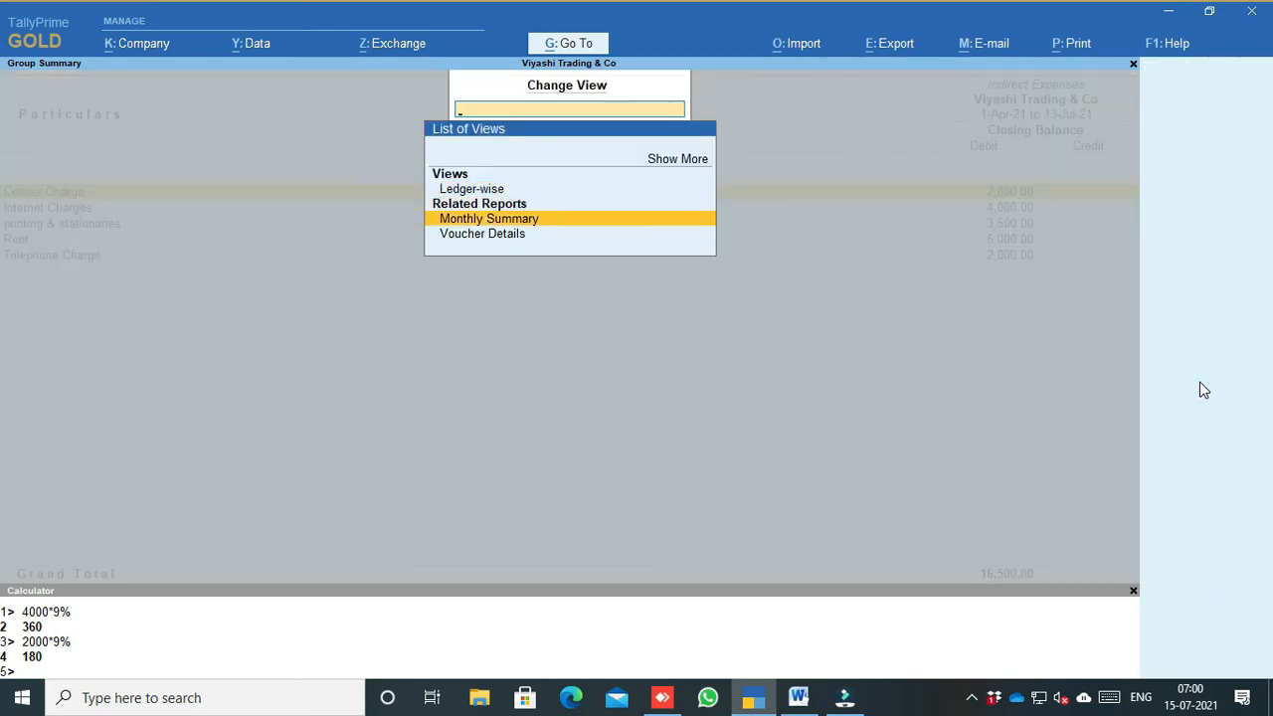
{"action": "key", "text": "Return"}
{"action": "key", "text": "Escape"}
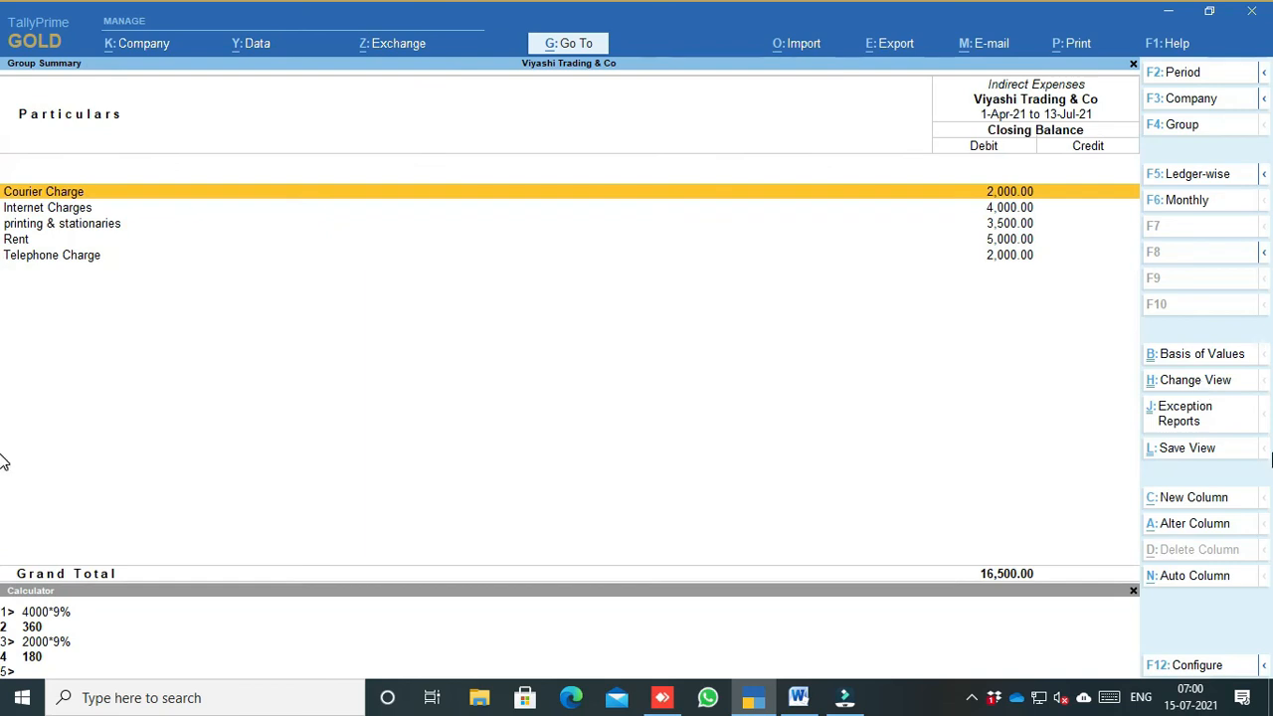
{"action": "left_click", "coordinate": [1225, 390]}
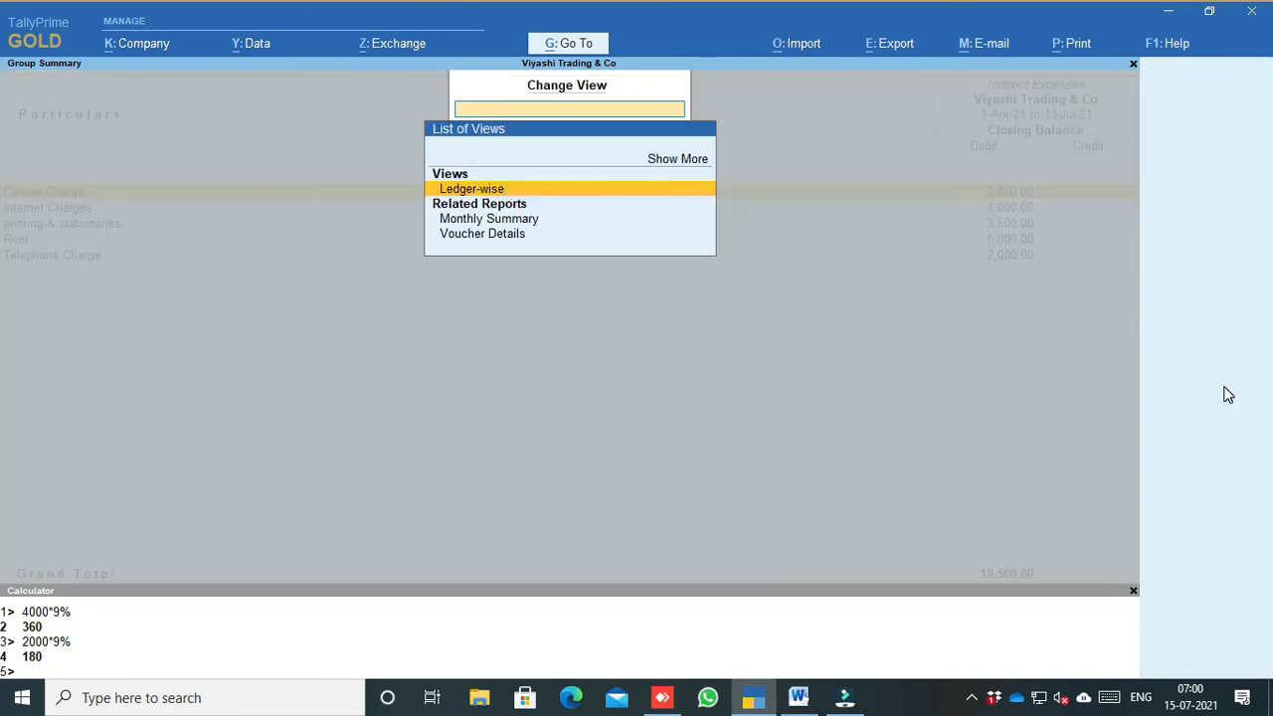
{"action": "key", "text": "Down"}
{"action": "key", "text": "Down"}
{"action": "key", "text": "Return"}
{"action": "key", "text": "Escape"}
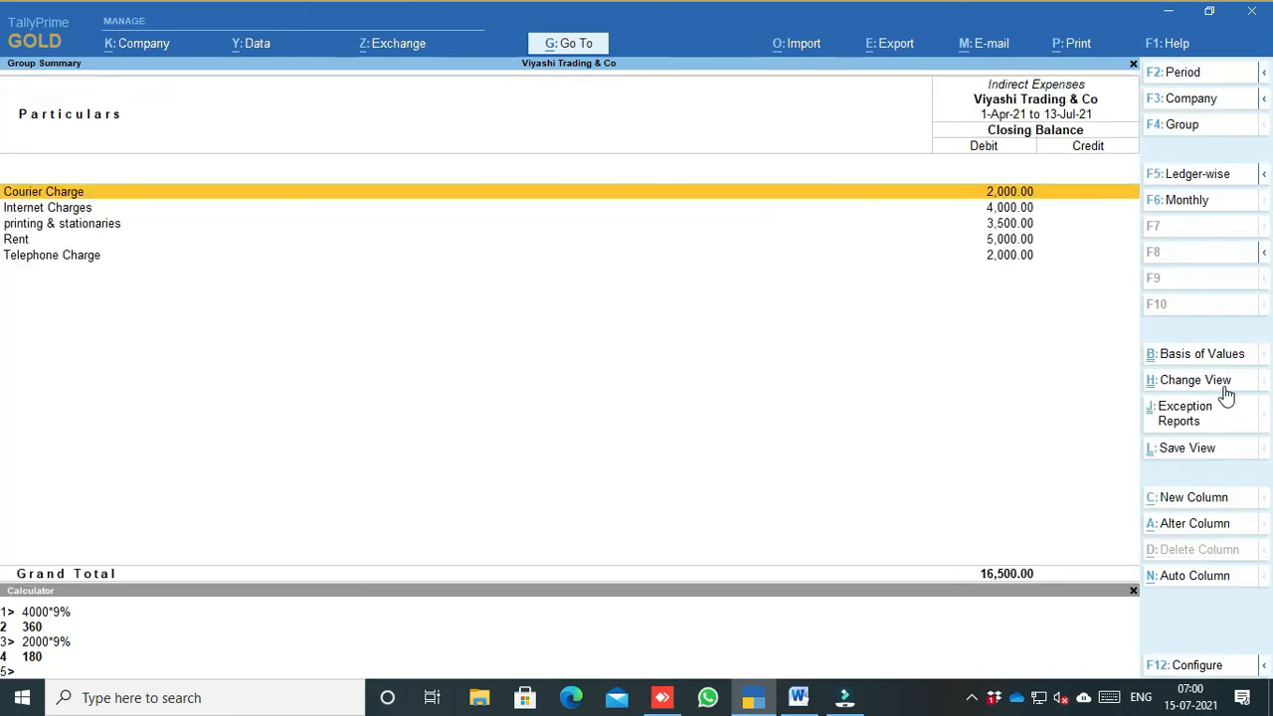
Add automatically repeated Monthly columns to the Indirect Expenses group summary
{"action": "left_click", "coordinate": [1169, 586]}
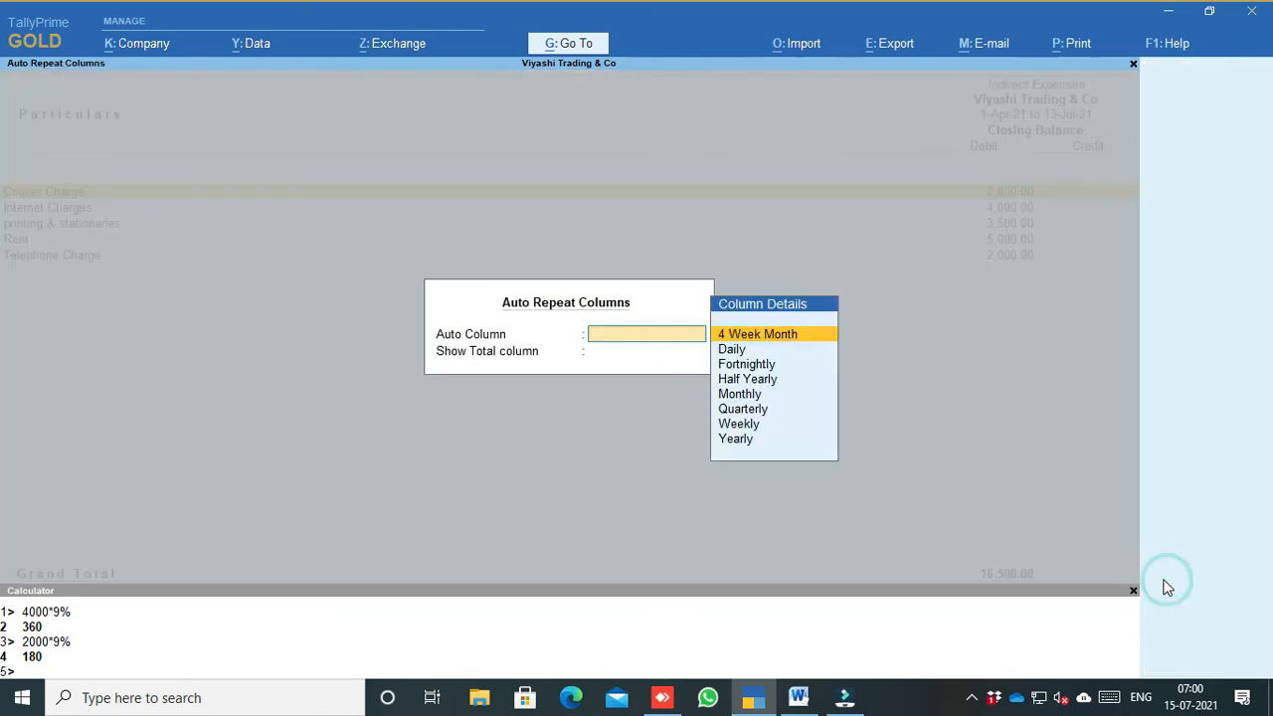
{"action": "key", "text": "Down"}
{"action": "key", "text": "Down"}
{"action": "key", "text": "Down"}
{"action": "key", "text": "Down"}
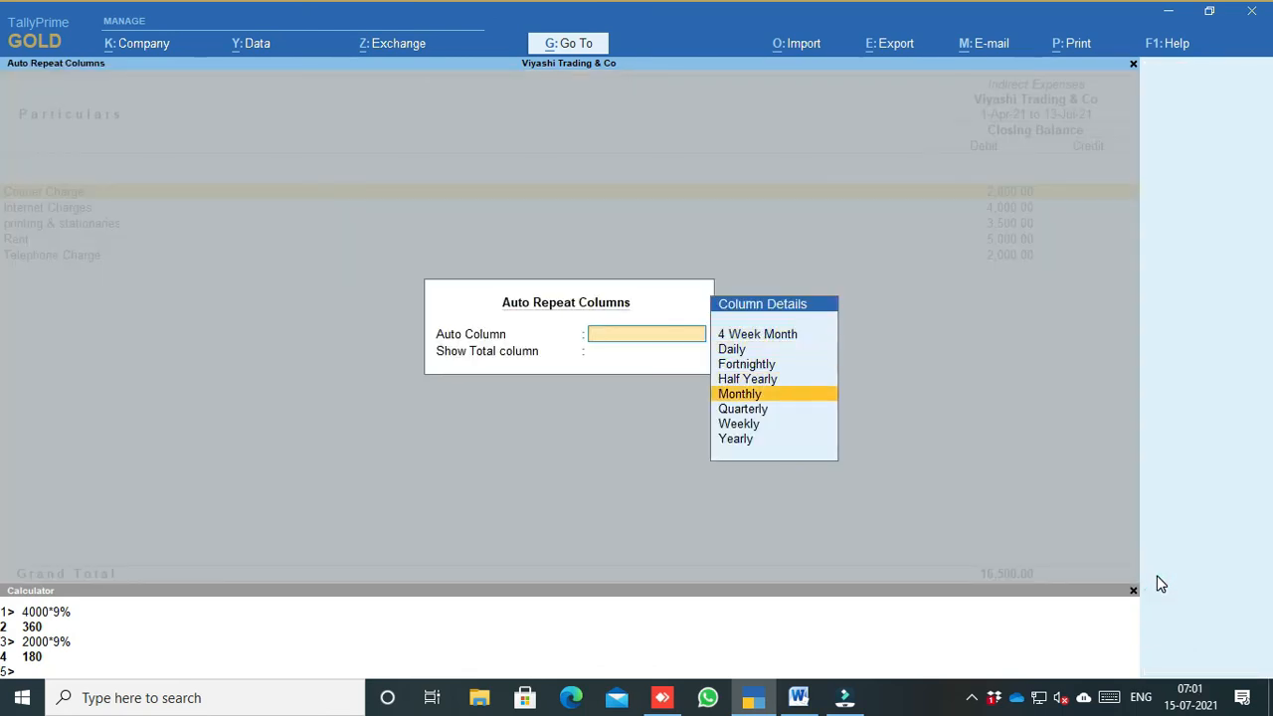
{"action": "key", "text": "Return"}
{"action": "key", "text": "Return"}
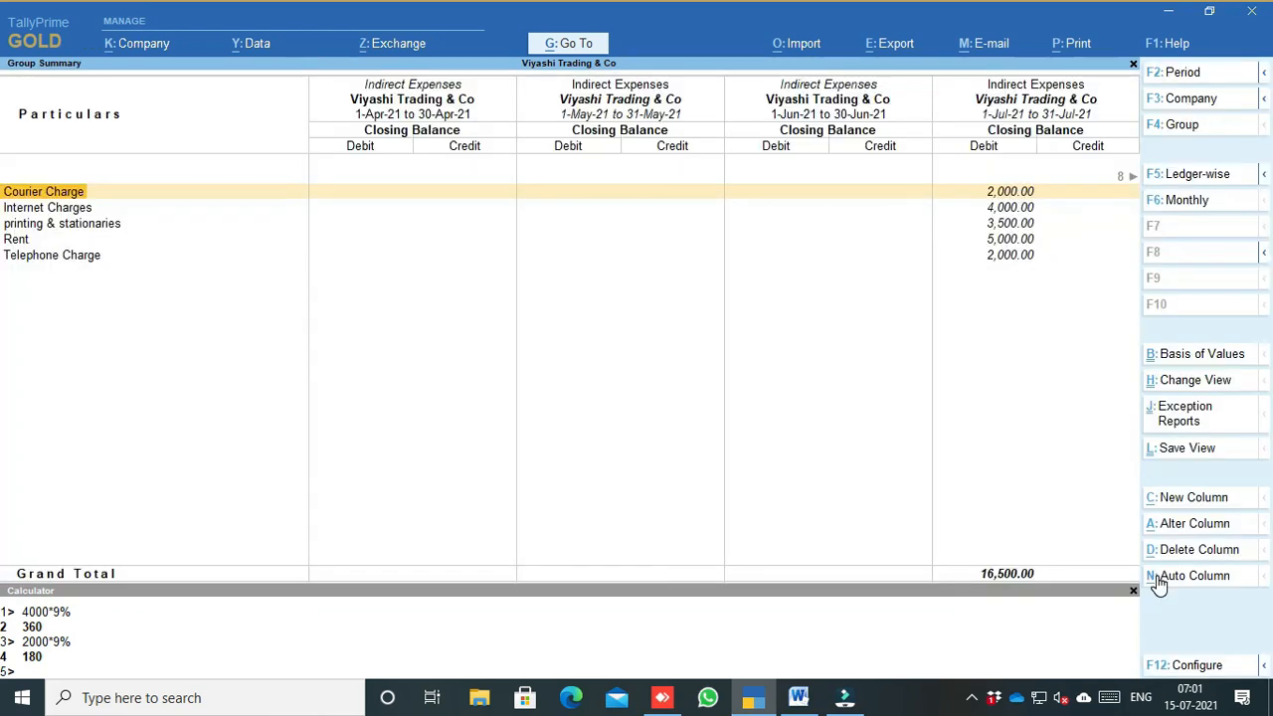
Examine the Indirect Expenses closing balances across the monthly columns from April through December
{"action": "key", "text": "Right"}
{"action": "key", "text": "Right"}
{"action": "key", "text": "Right"}
{"action": "key", "text": "Right"}
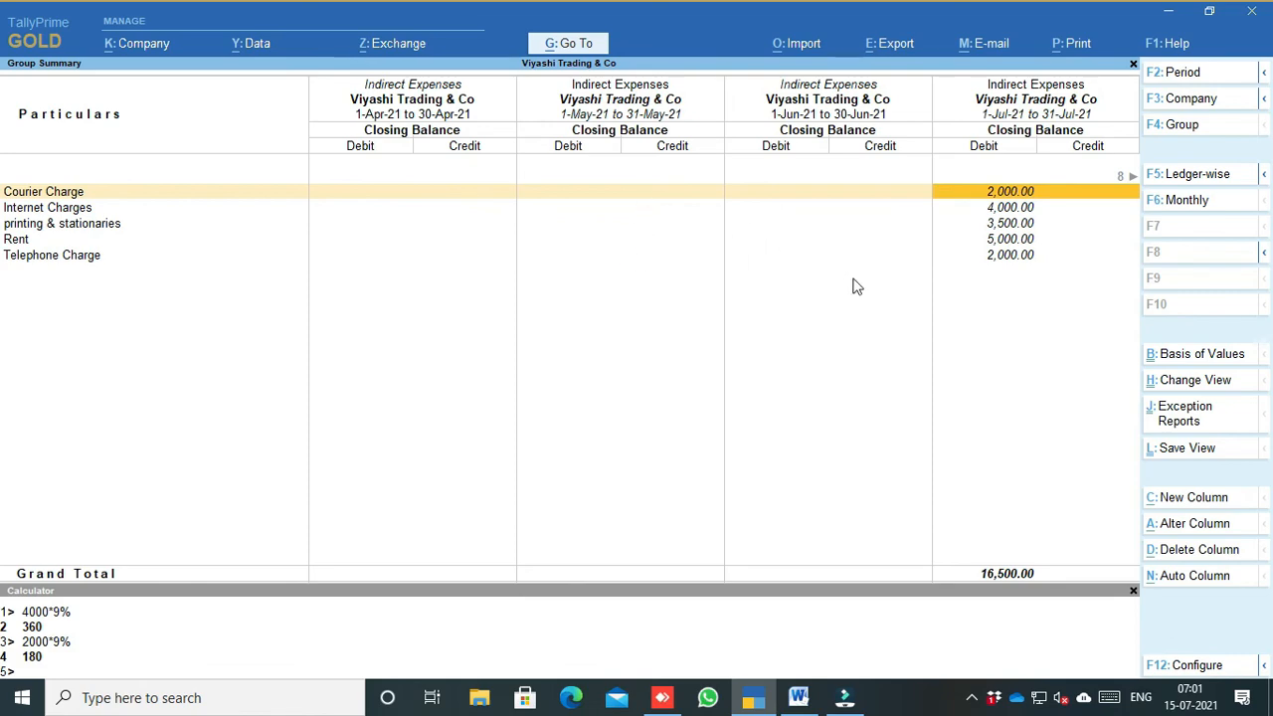
{"action": "key", "text": "Right"}
{"action": "key", "text": "Right"}
{"action": "key", "text": "Right"}
{"action": "key", "text": "Right"}
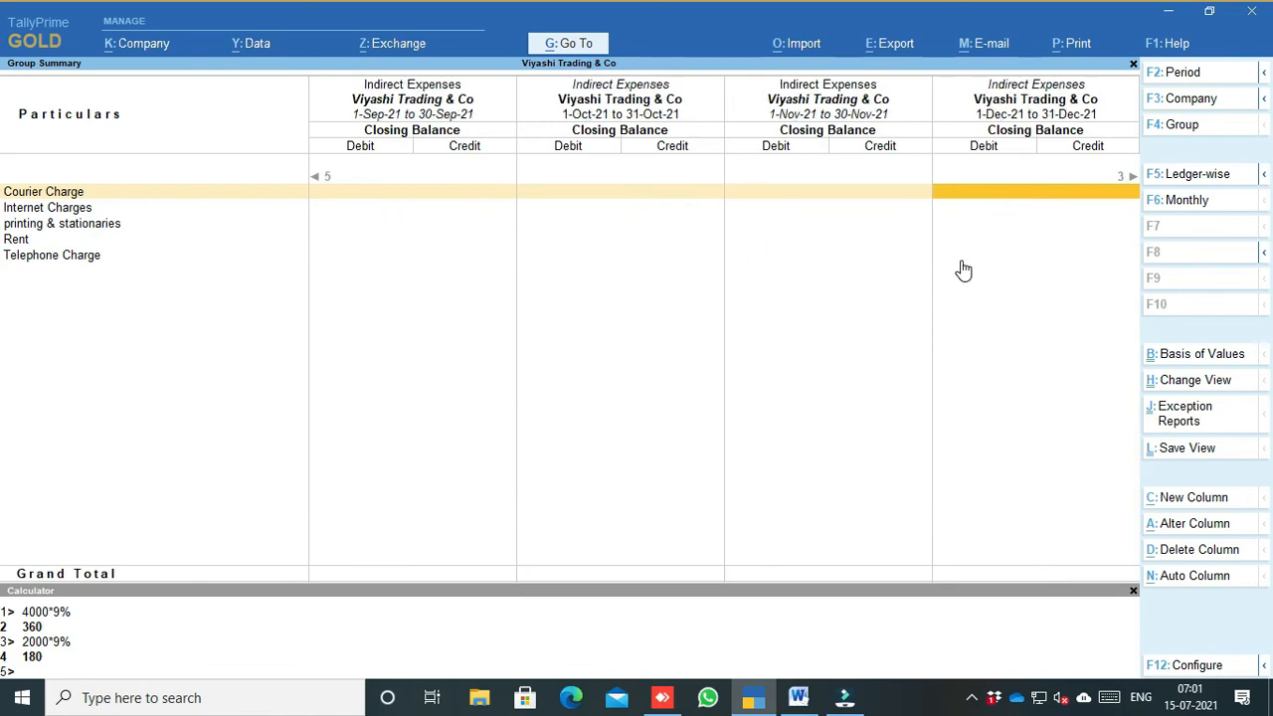
Examine the Indirect Expenses closing balances back through the earlier monthly columns to April
{"action": "key", "text": "Left"}
{"action": "key", "text": "Left"}
{"action": "key", "text": "Left"}
{"action": "key", "text": "Left"}
{"action": "key", "text": "Left"}
{"action": "key", "text": "Left"}
{"action": "key", "text": "Left"}
{"action": "key", "text": "Left"}
{"action": "key", "text": "Left"}
{"action": "key", "text": "Left"}
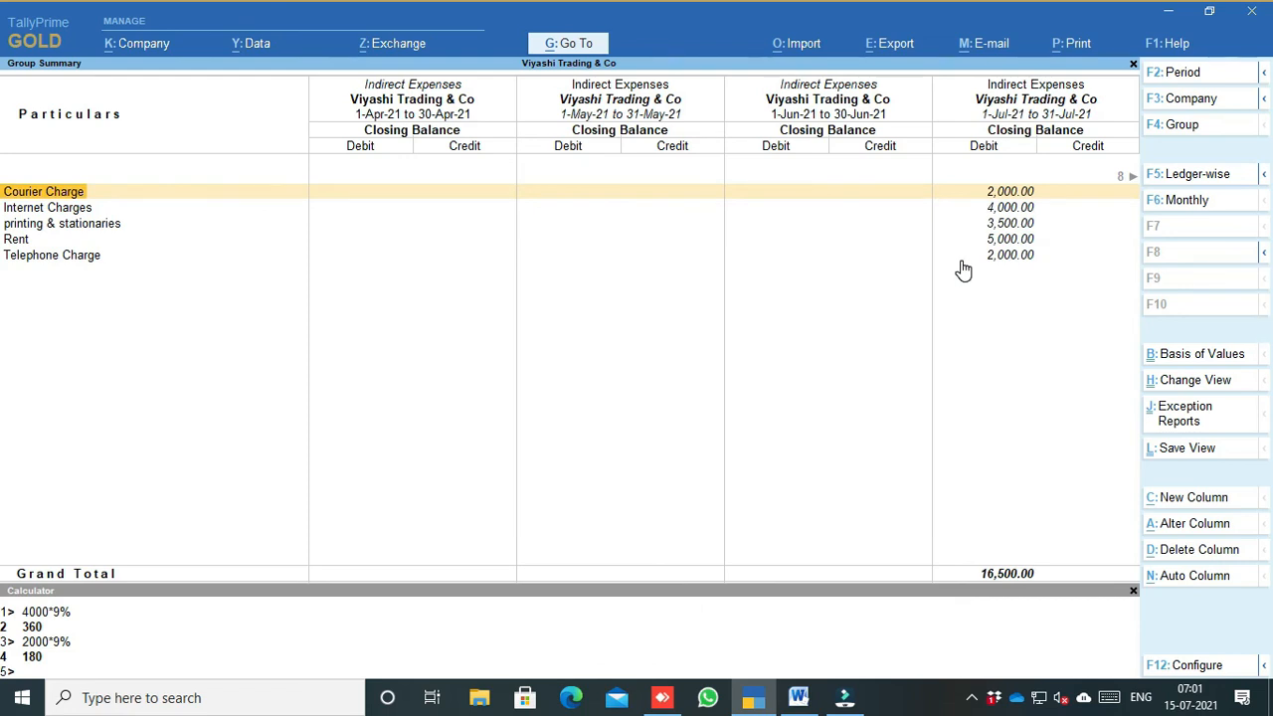
Close the Indirect Expenses group summary and return to the Gateway of Tally
{"action": "key", "text": "Escape"}
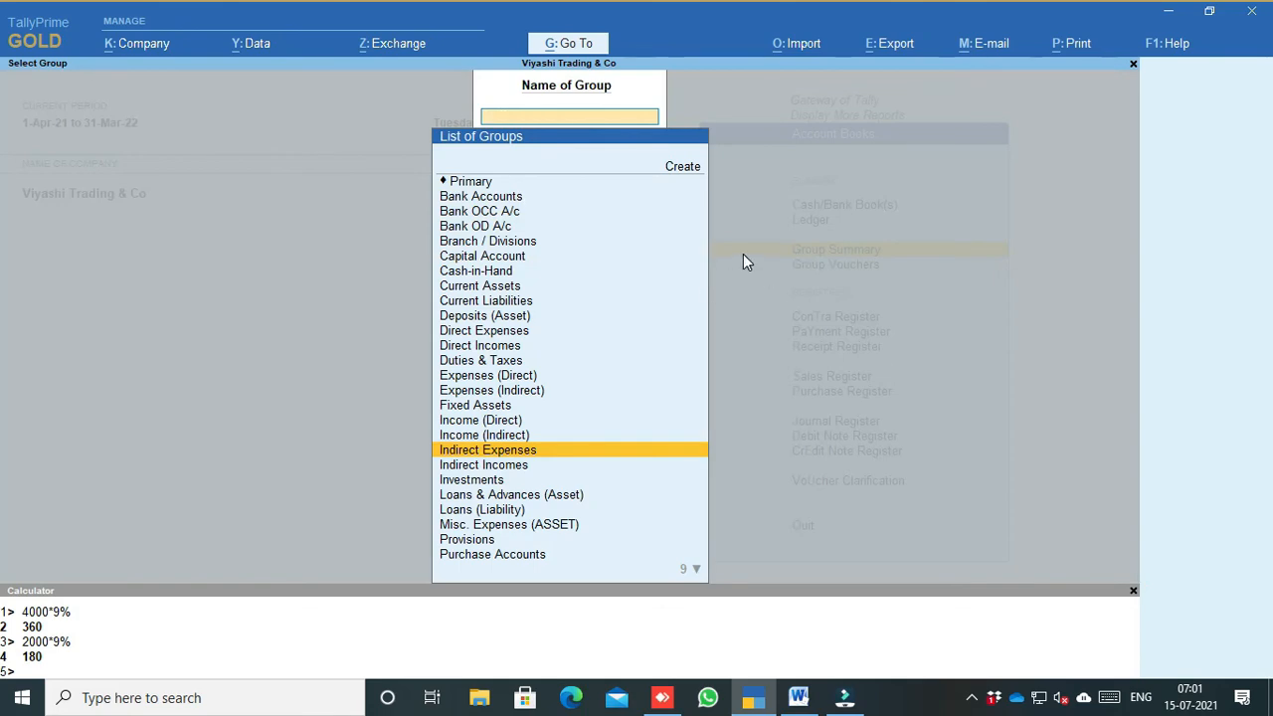
{"action": "key", "text": "Escape"}
{"action": "key", "text": "Escape"}
{"action": "key", "text": "Home"}
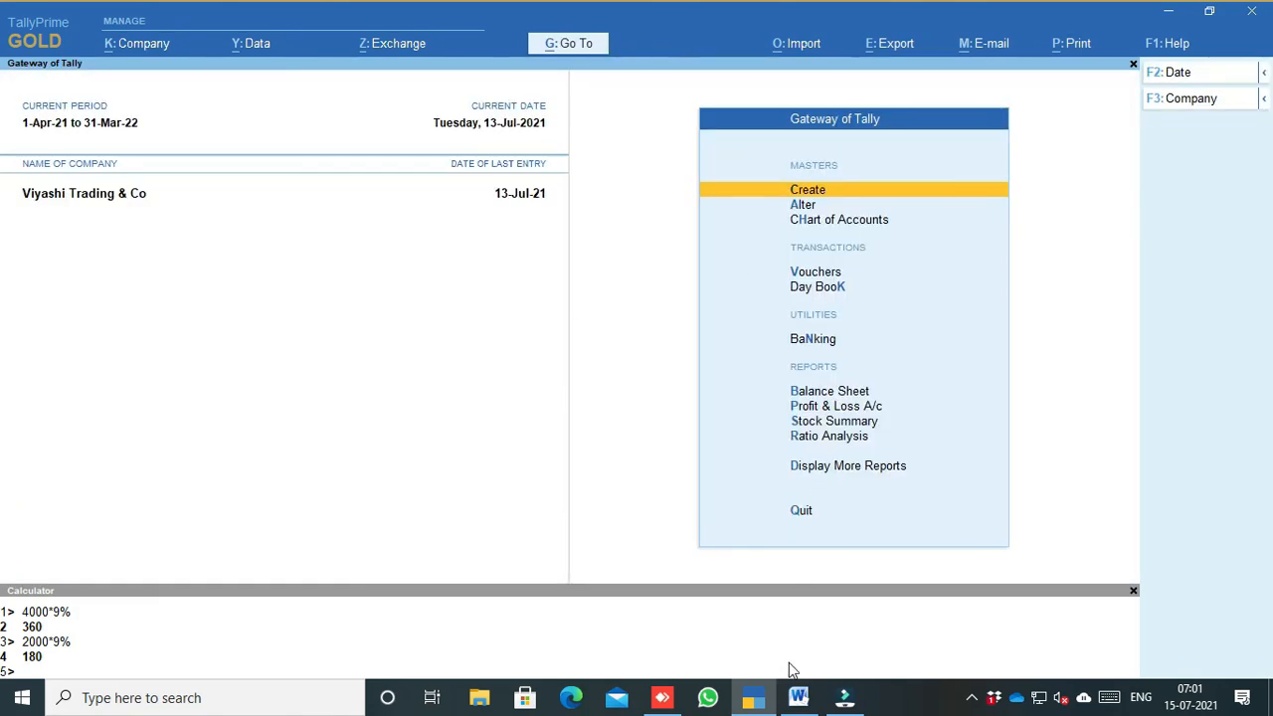
Switch to the Word document and review the transactions and expense notes back up to its title
{"action": "left_click", "coordinate": [798, 697]}
{"action": "scroll", "coordinate": [650, 424], "scroll_direction": "up", "scroll_amount": 10}
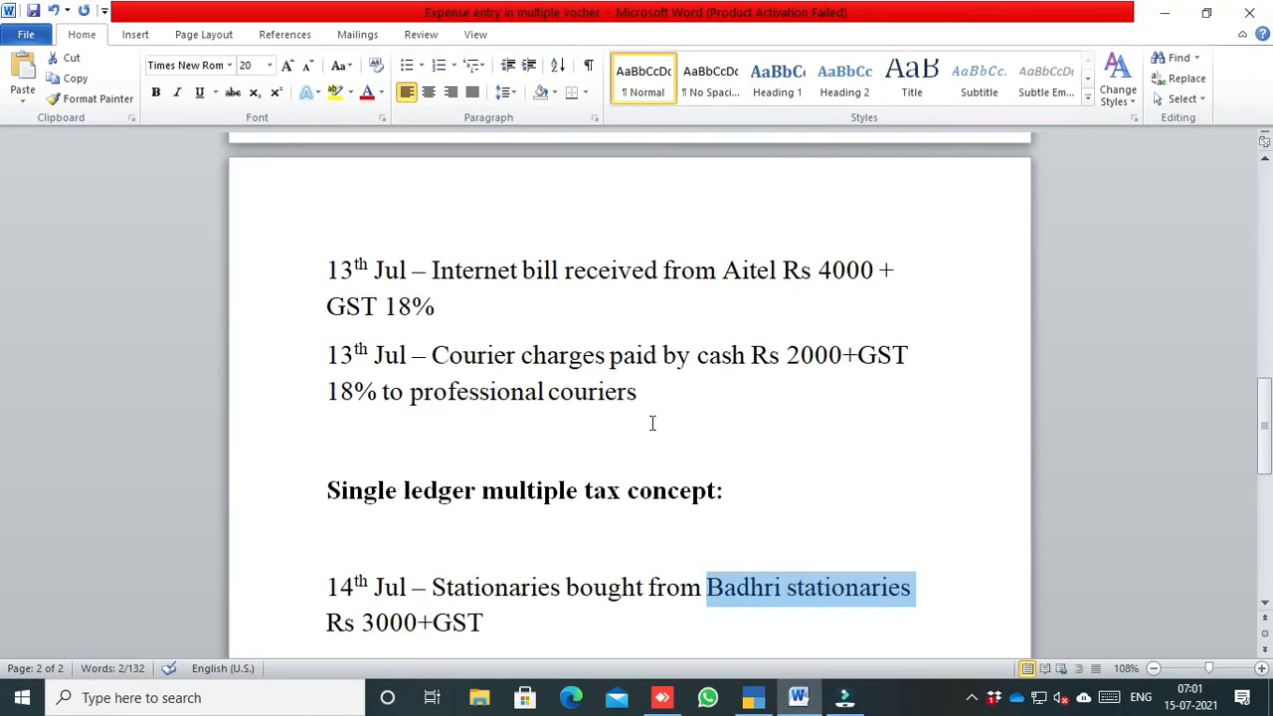
{"action": "scroll", "coordinate": [736, 364], "scroll_direction": "up", "scroll_amount": 8}
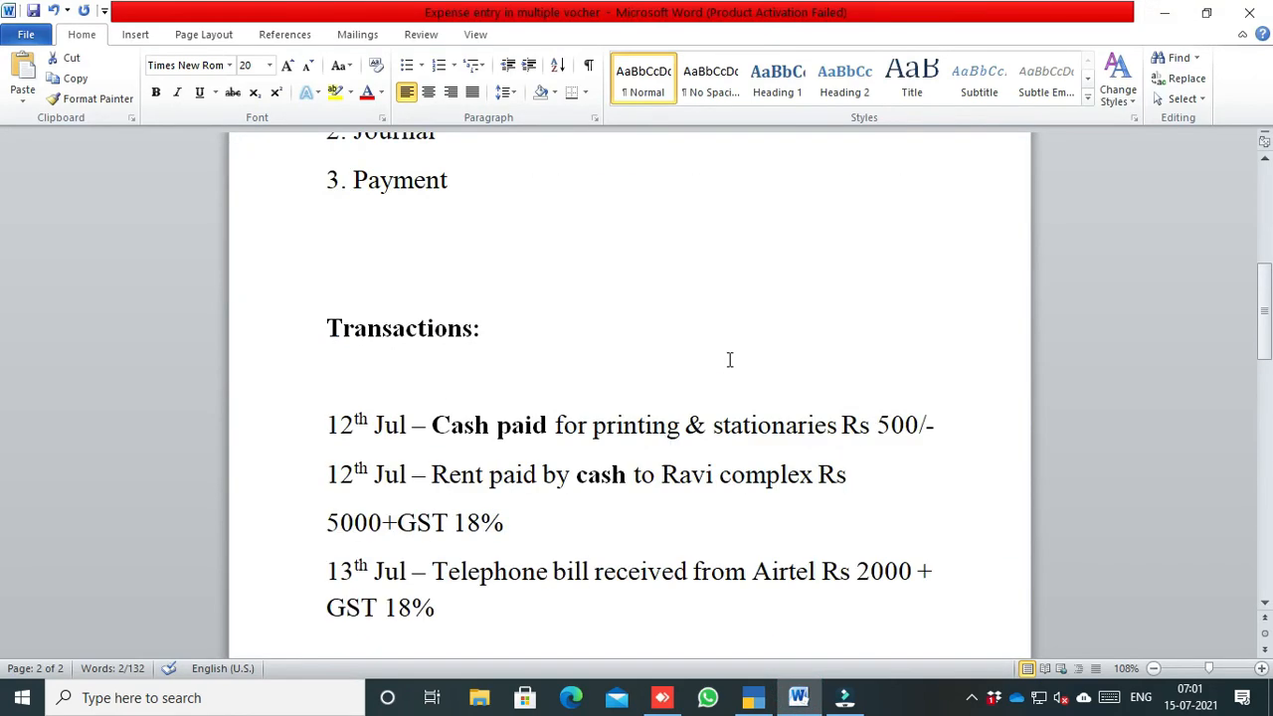
{"action": "scroll", "coordinate": [879, 368], "scroll_direction": "up", "scroll_amount": 3}
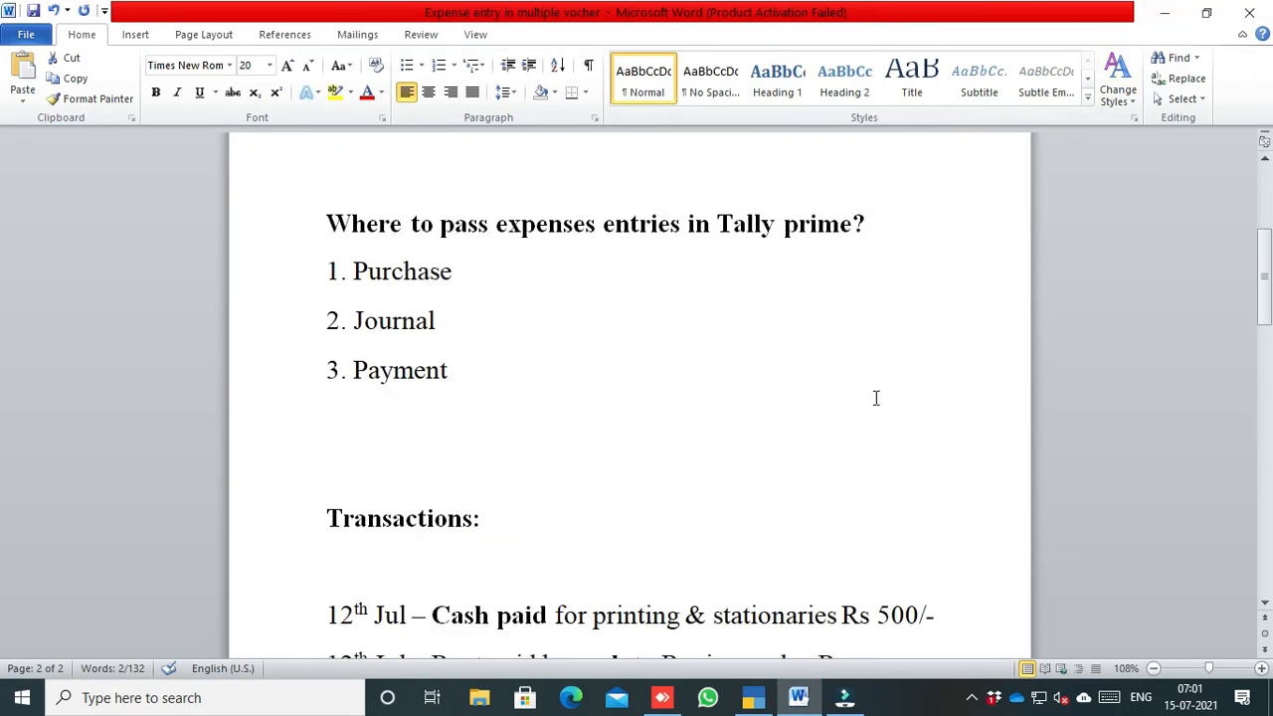
{"action": "scroll", "coordinate": [843, 375], "scroll_direction": "up", "scroll_amount": 5}
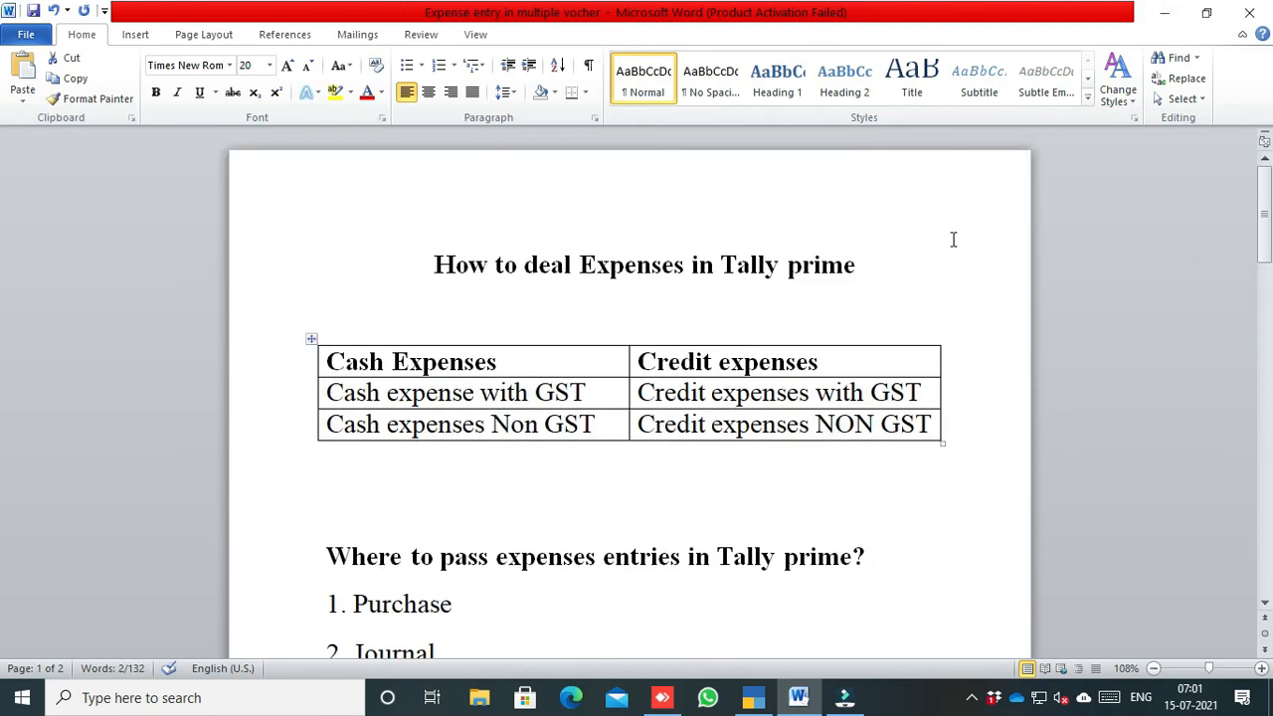